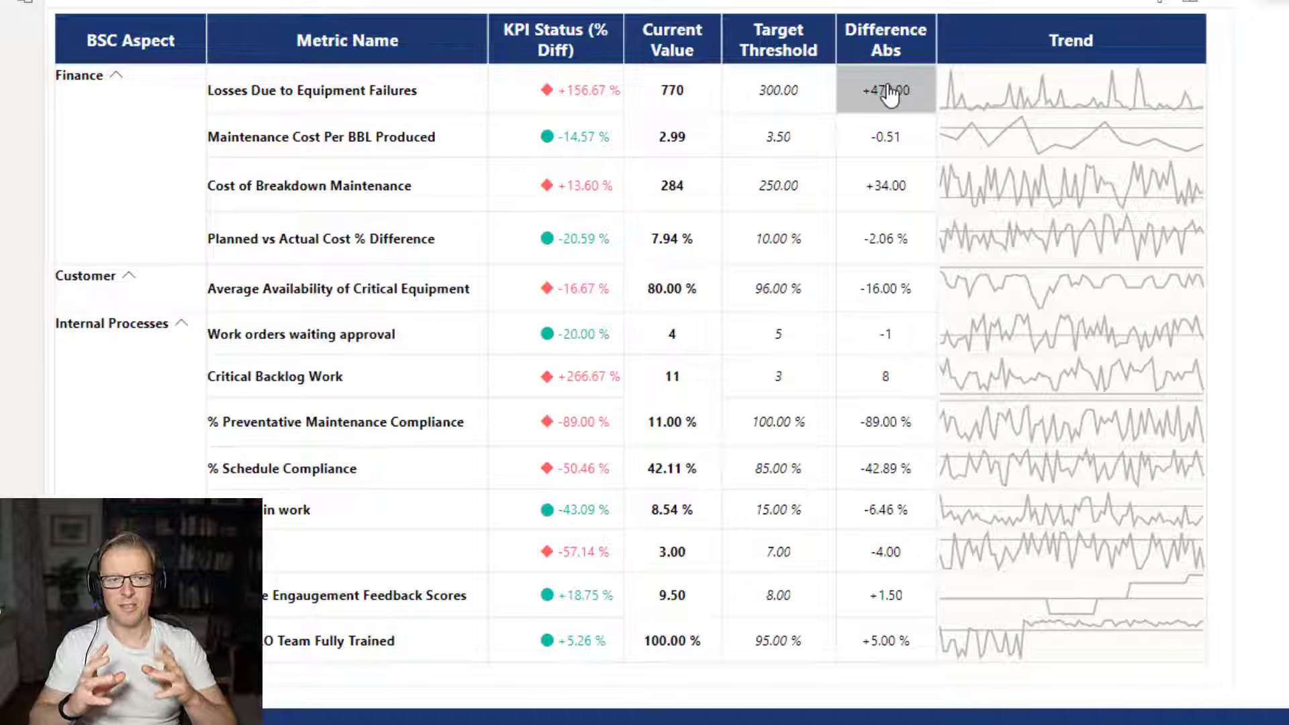
Add a Power KPI Matrix visual to the report page and enlarge it to fill the space between the header and footer banners
mouse_move(1104, 108)
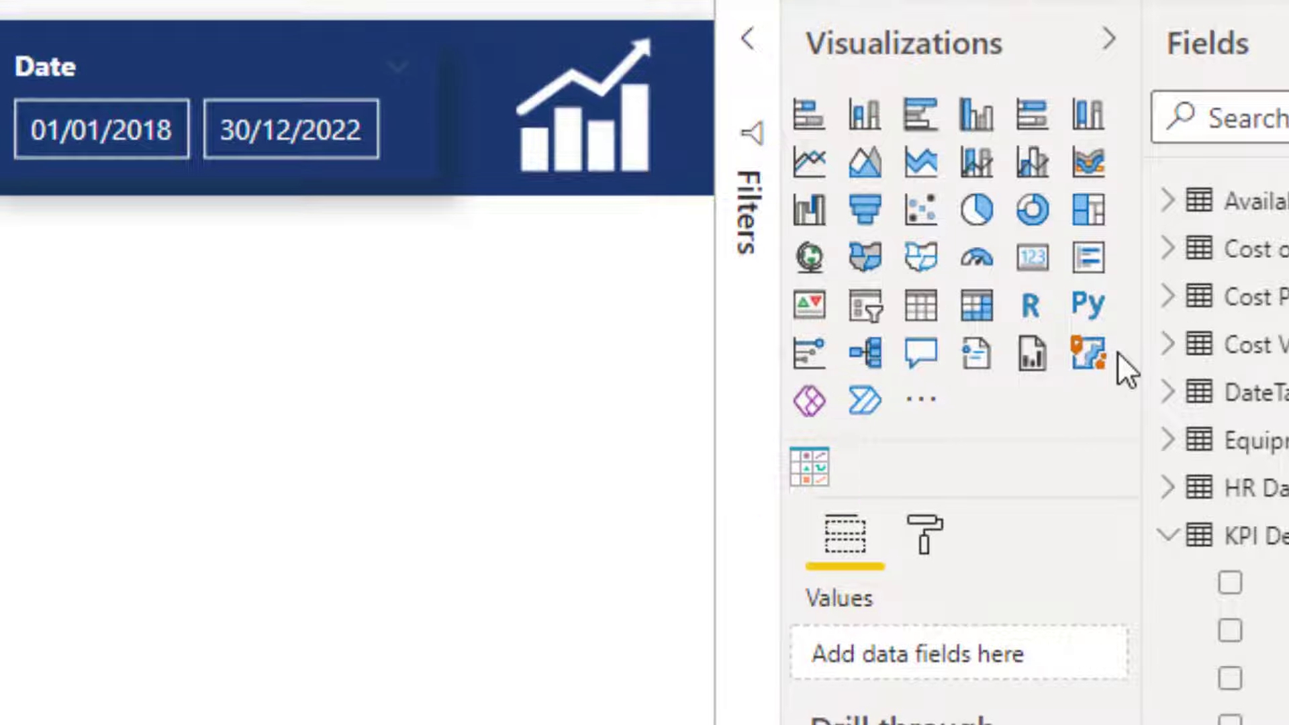
click(918, 407)
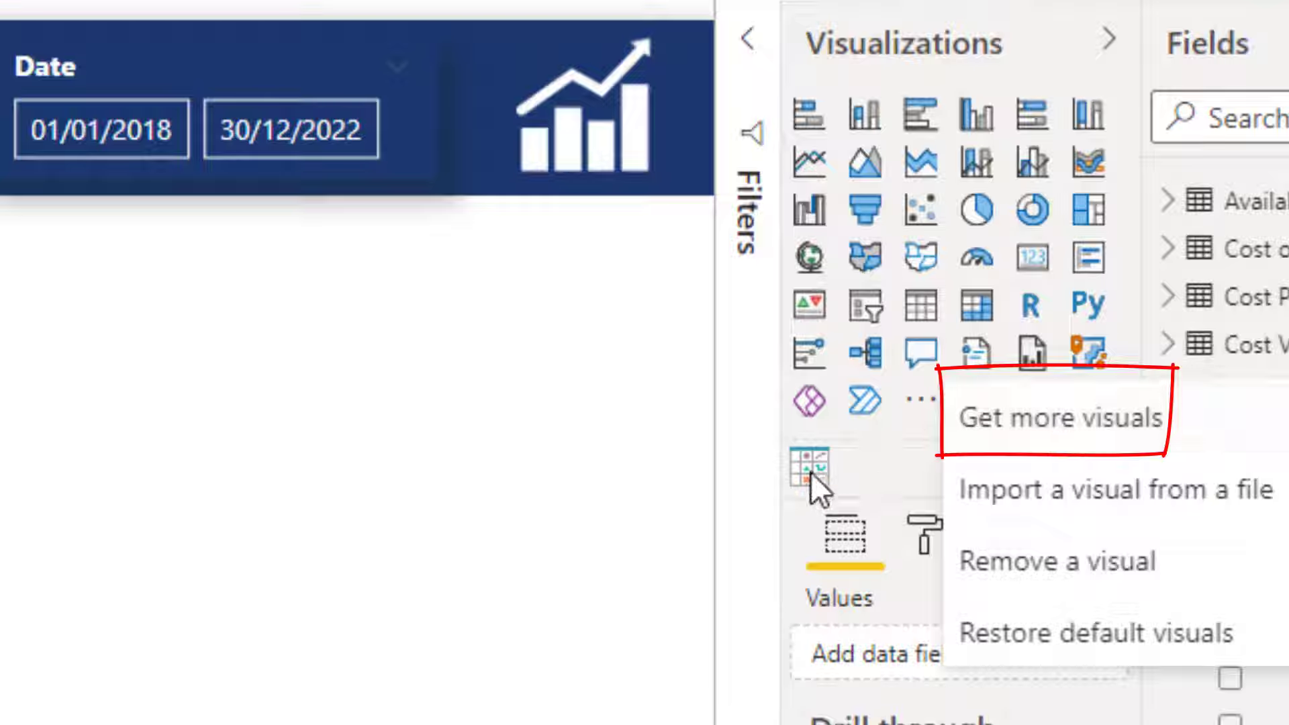
key(Escape)
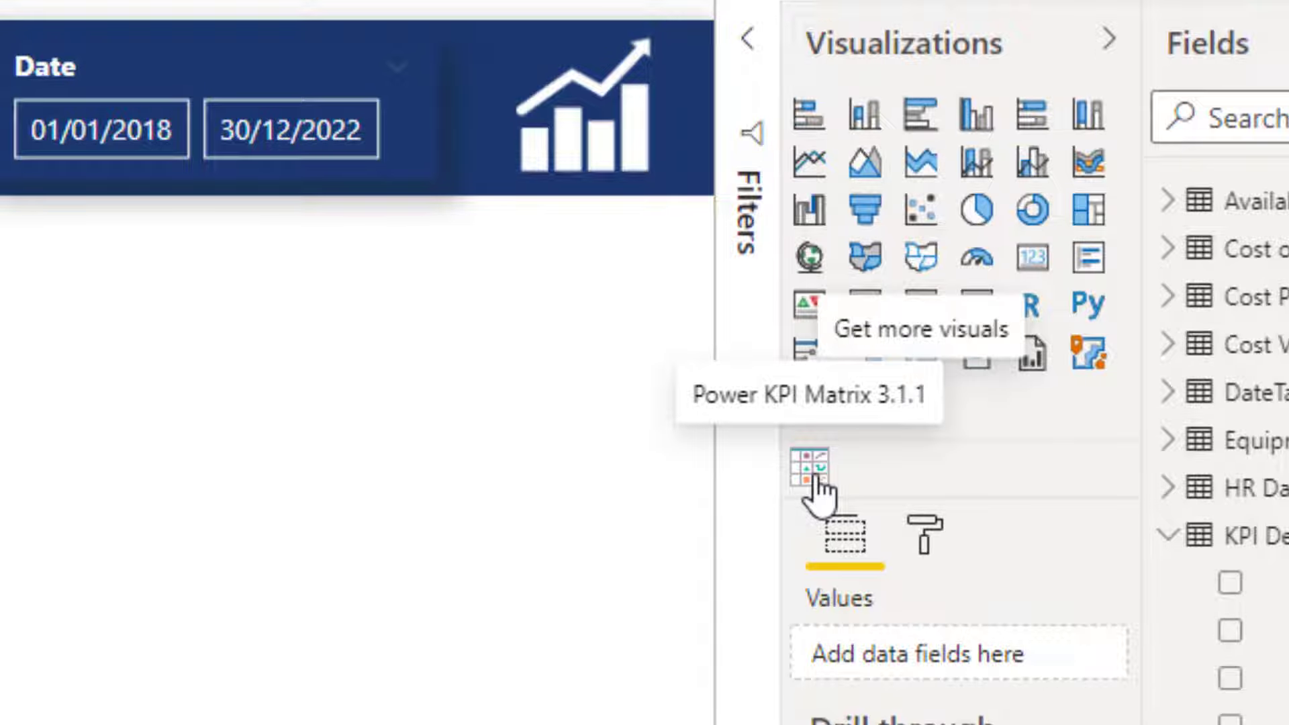
click(810, 468)
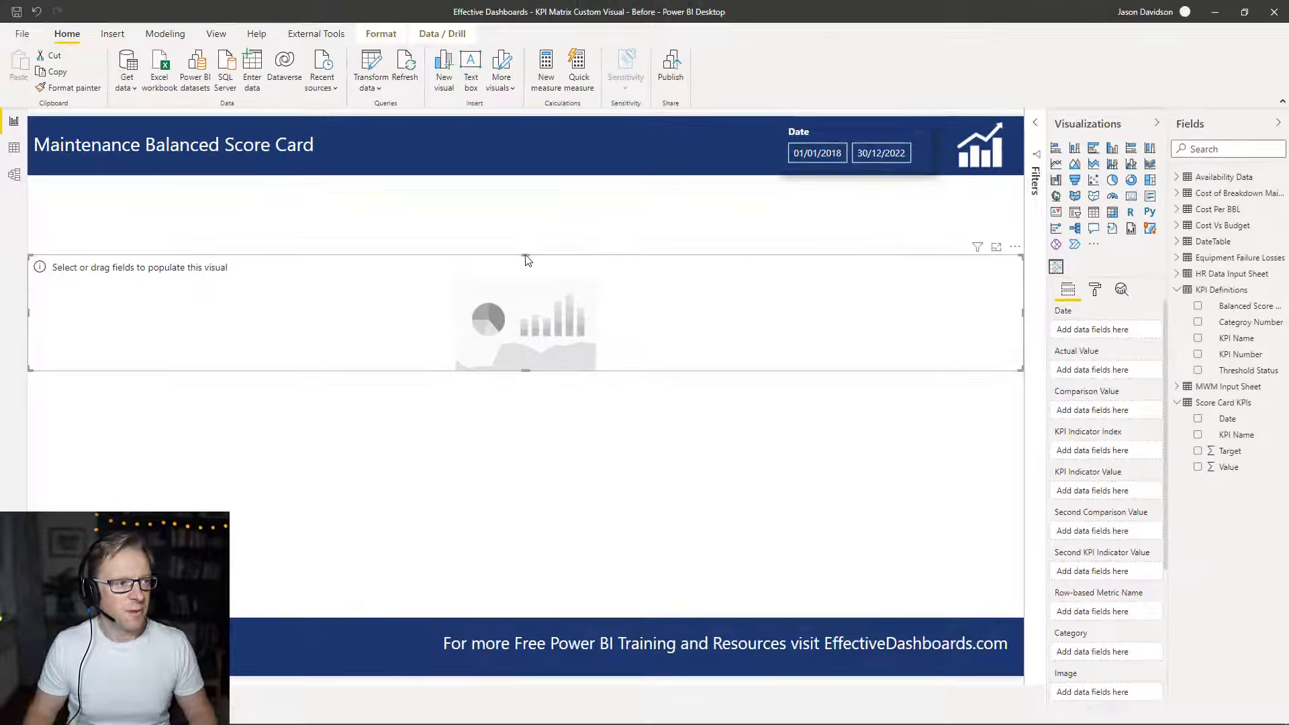
drag(523, 254, 528, 193)
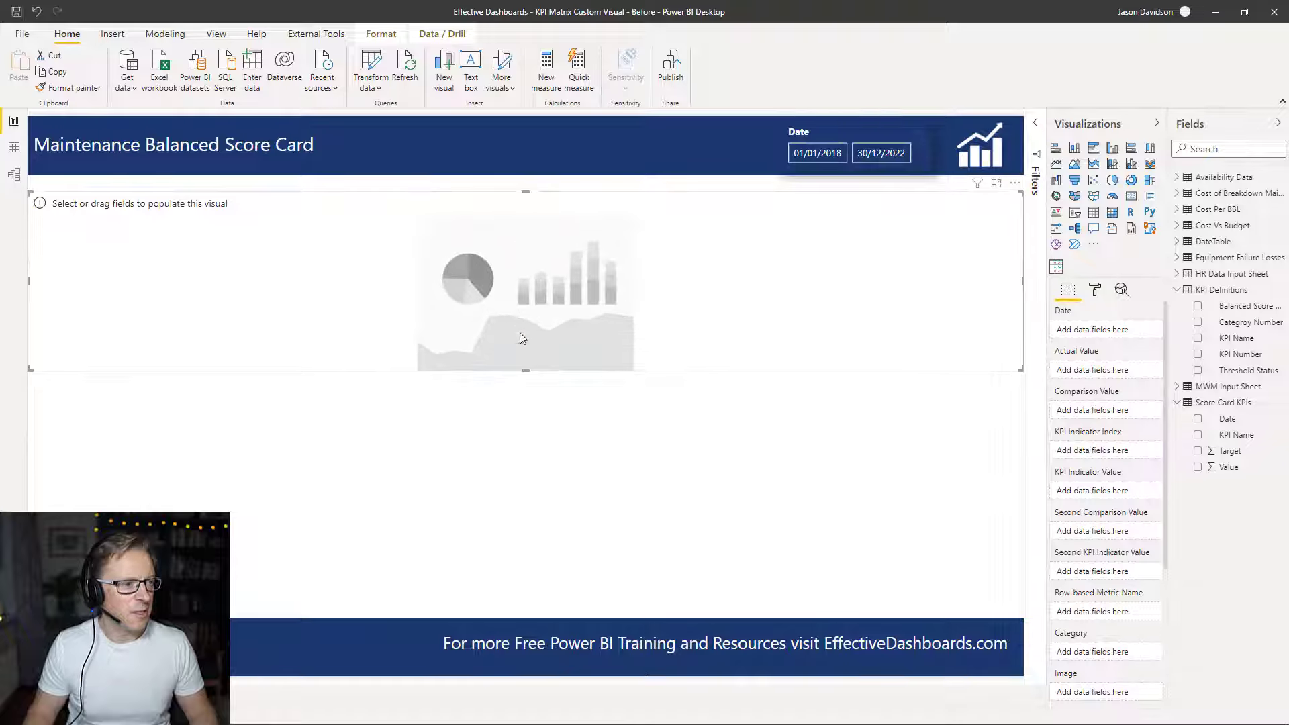
drag(528, 374, 547, 564)
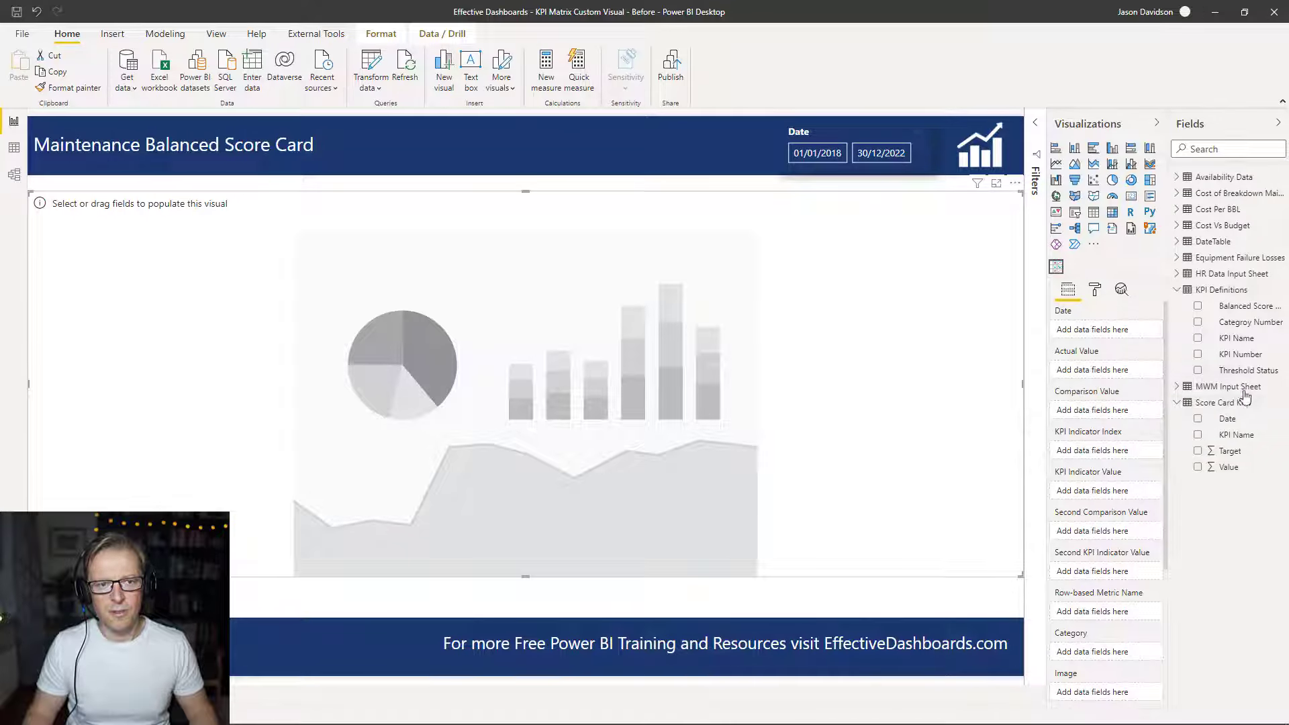
Examine the KPI Name relationship between Score Card KPIs and KPI Definitions, and review the data in both tables
click(15, 176)
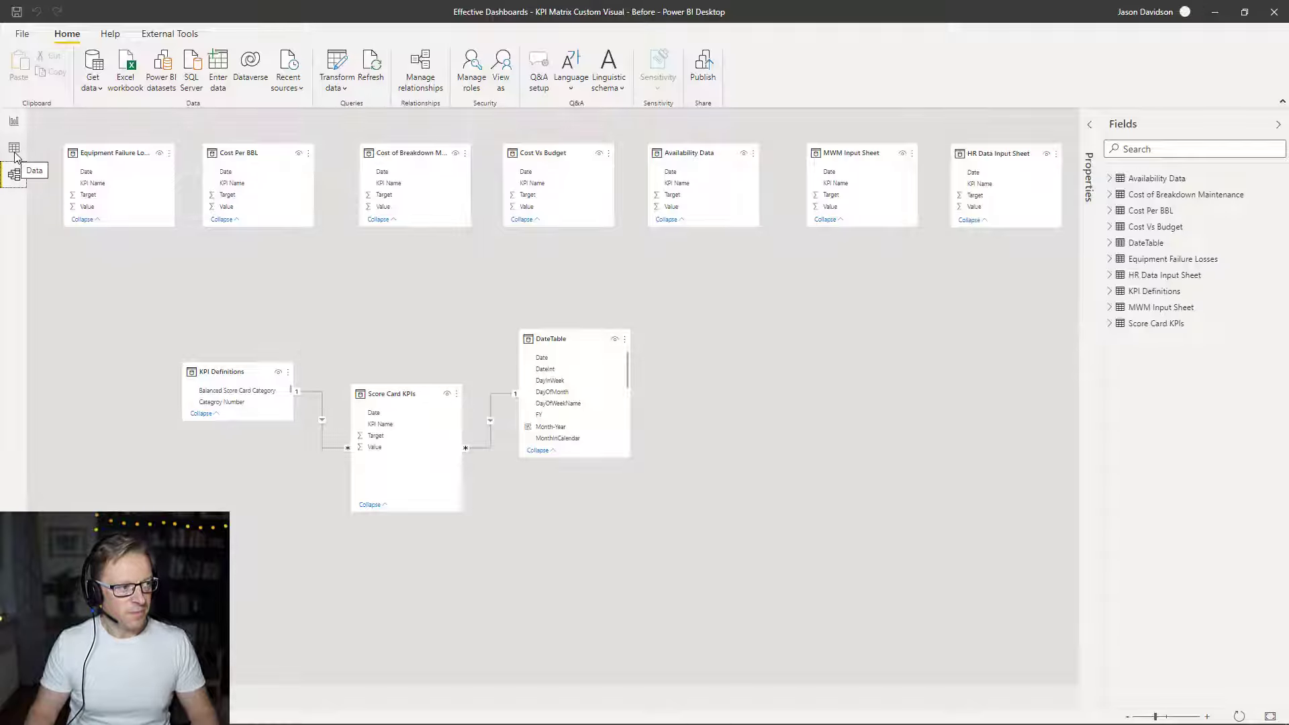
double_click(311, 390)
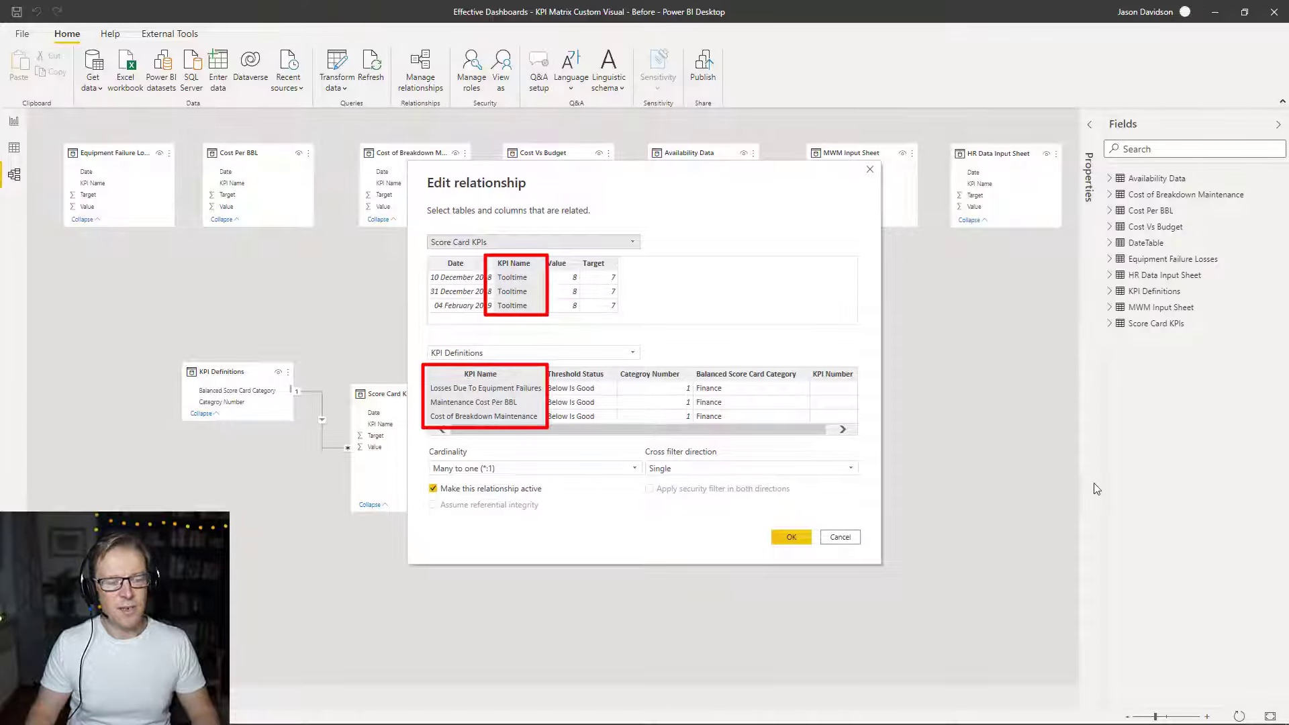
click(850, 537)
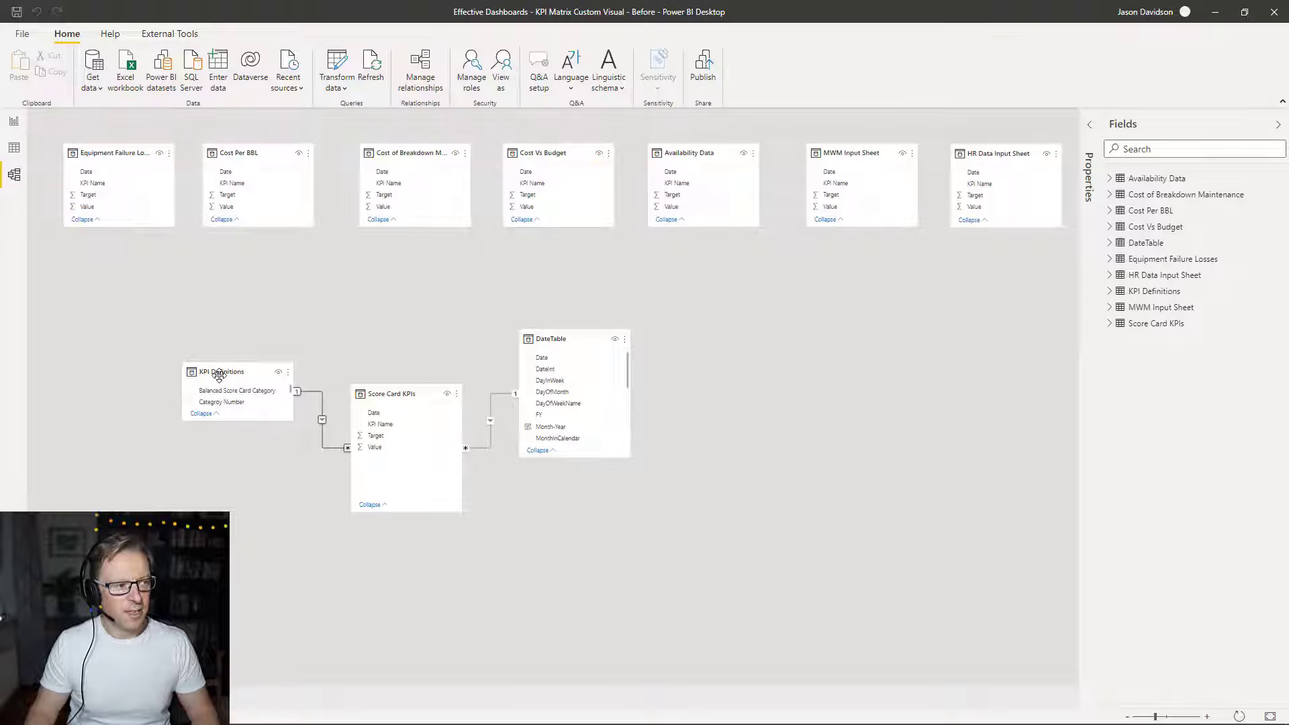
click(16, 152)
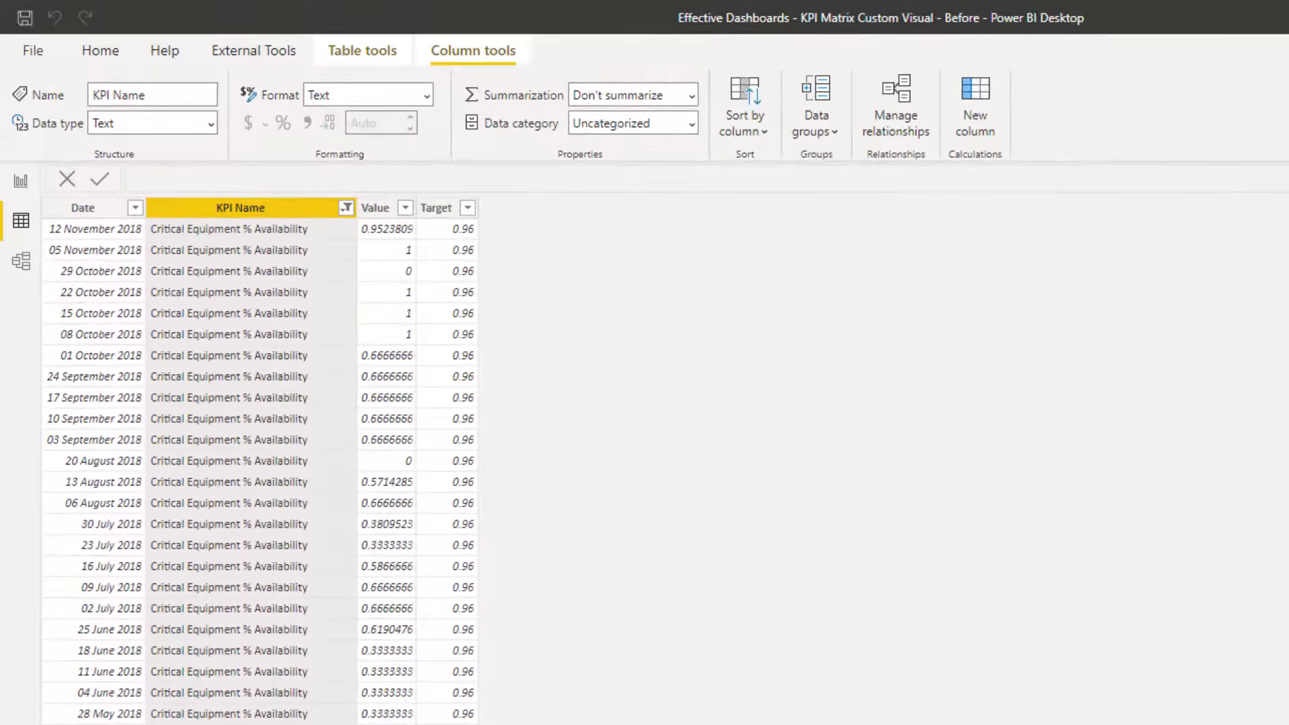
click(1284, 269)
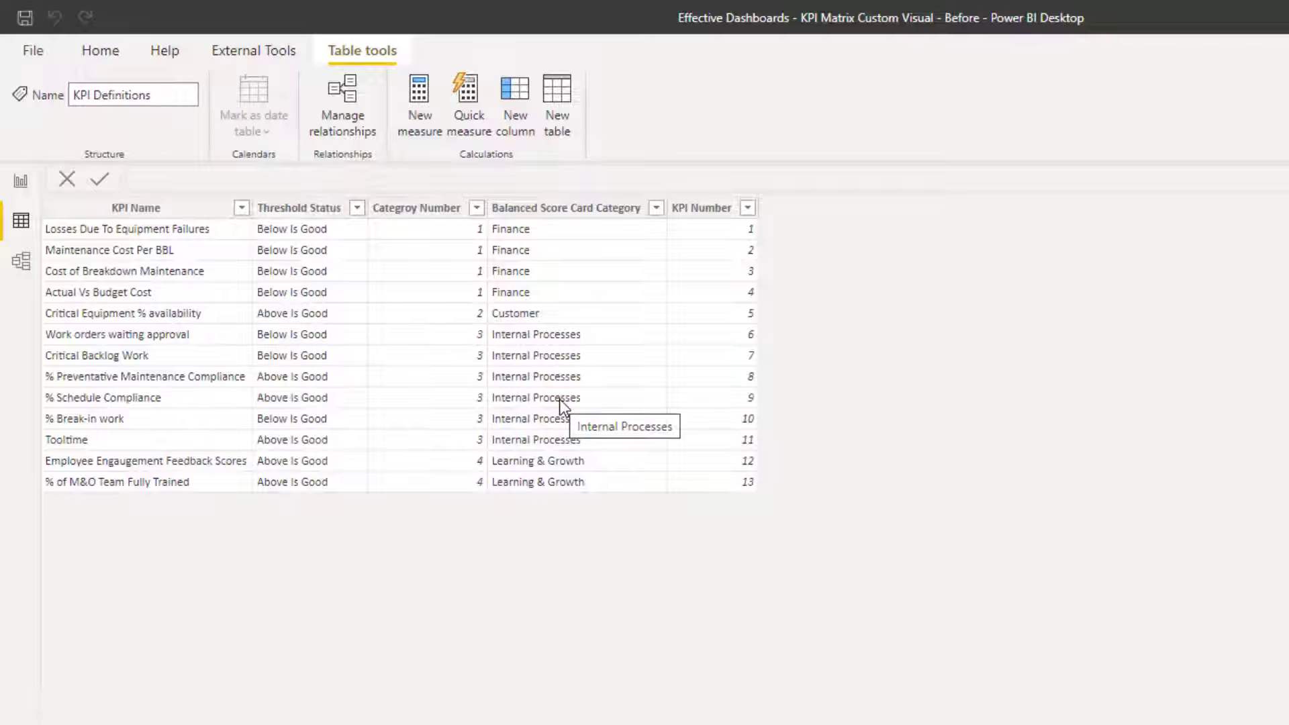
click(21, 181)
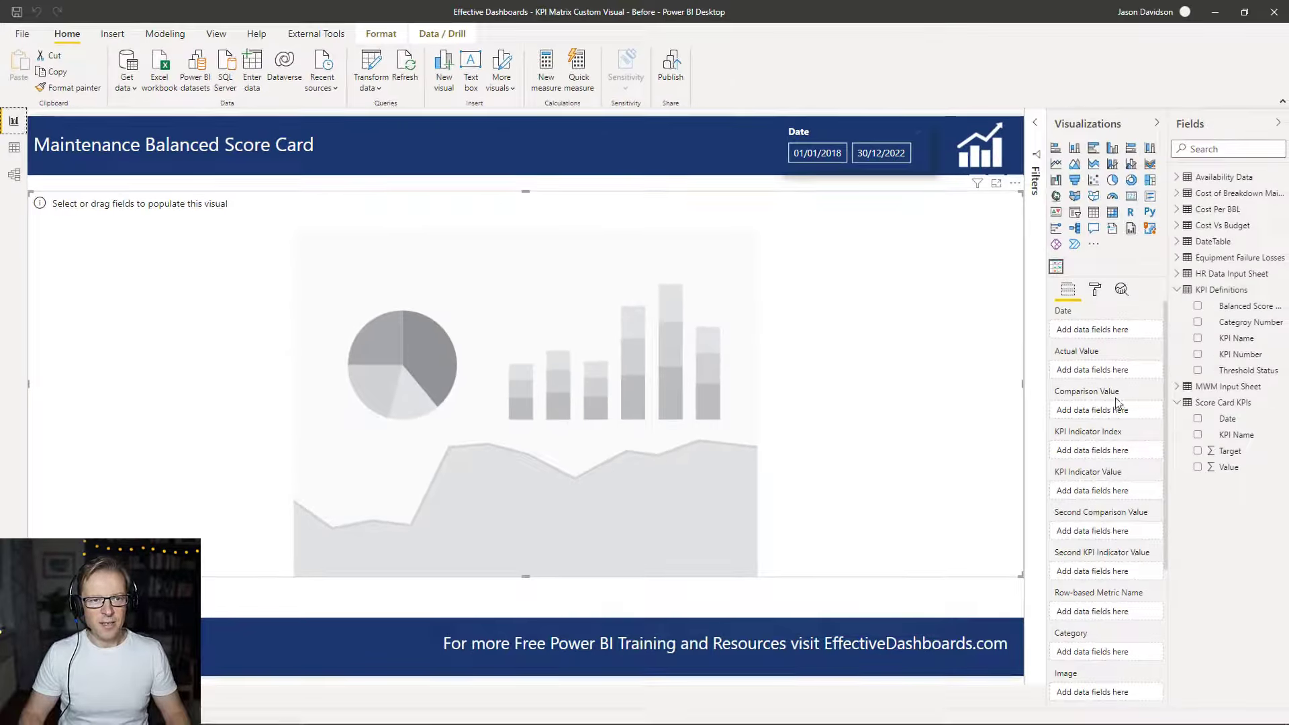
Assign the Score Card KPIs fields Date, Value and Target to the matrix's Date, Actual Value and Comparison Value
drag(1227, 418, 1109, 333)
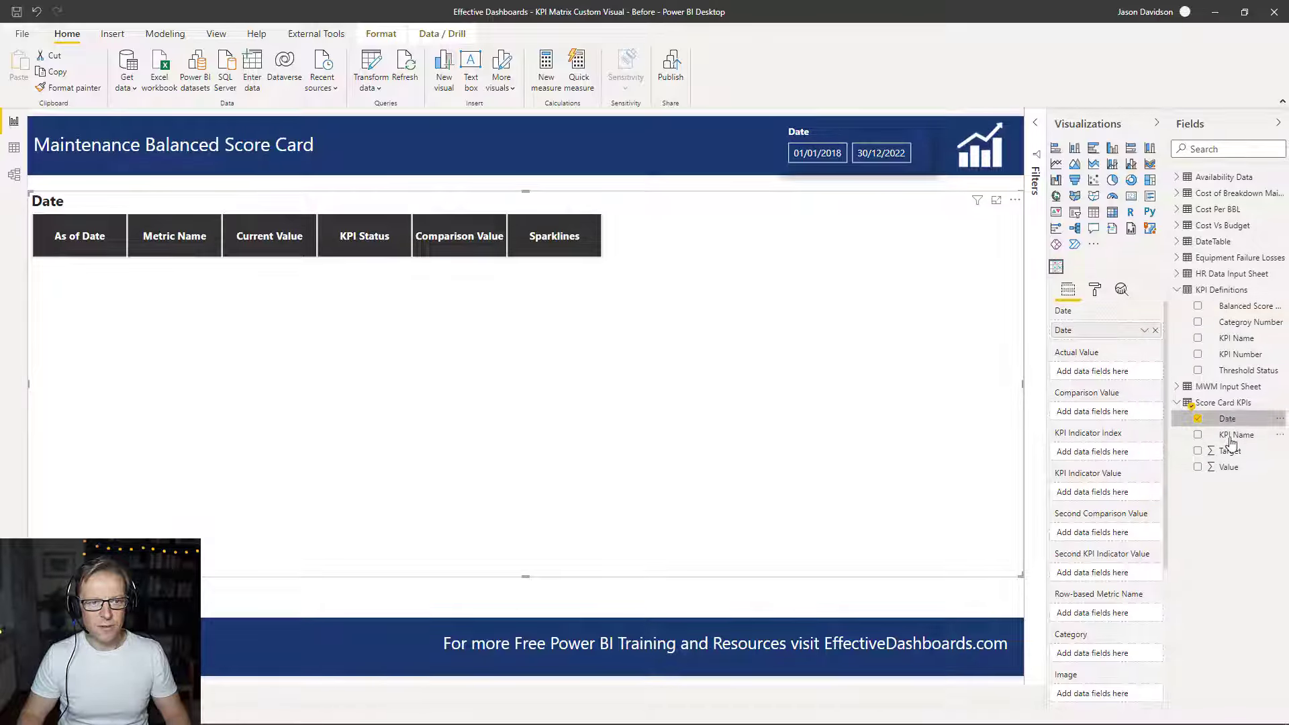
drag(1228, 466, 1114, 375)
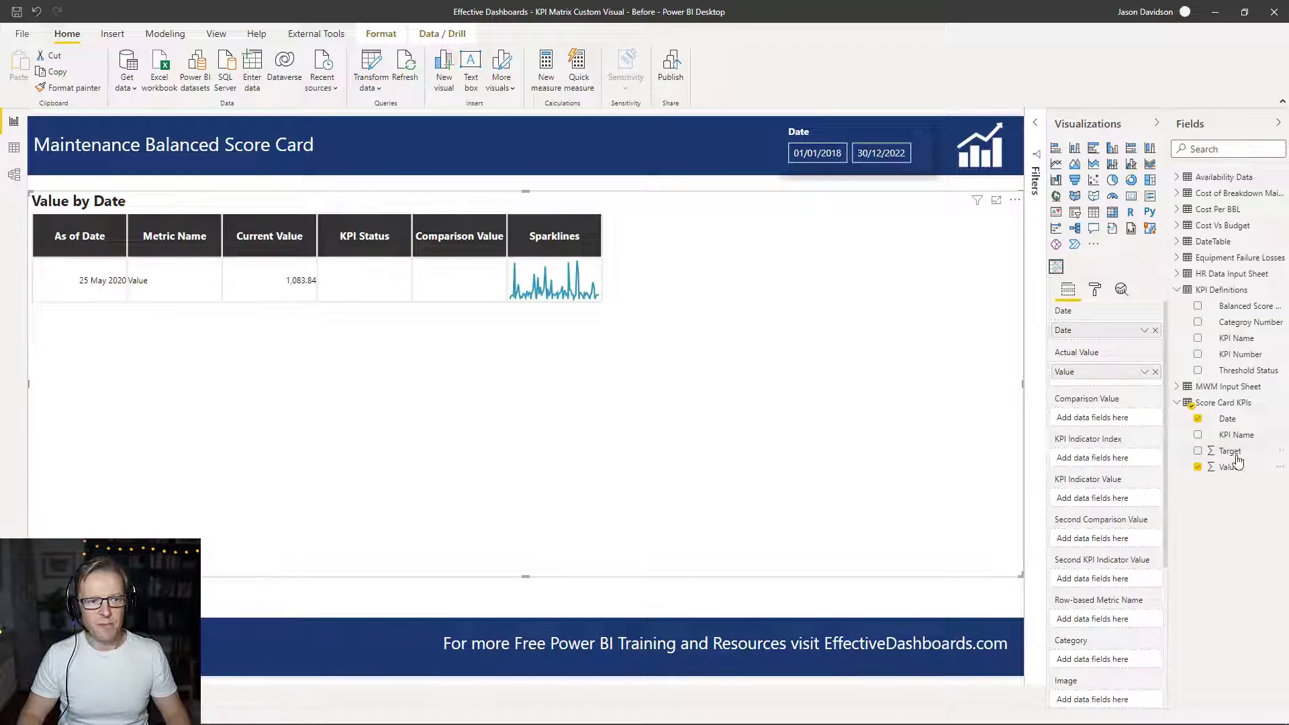
drag(1228, 451, 1110, 427)
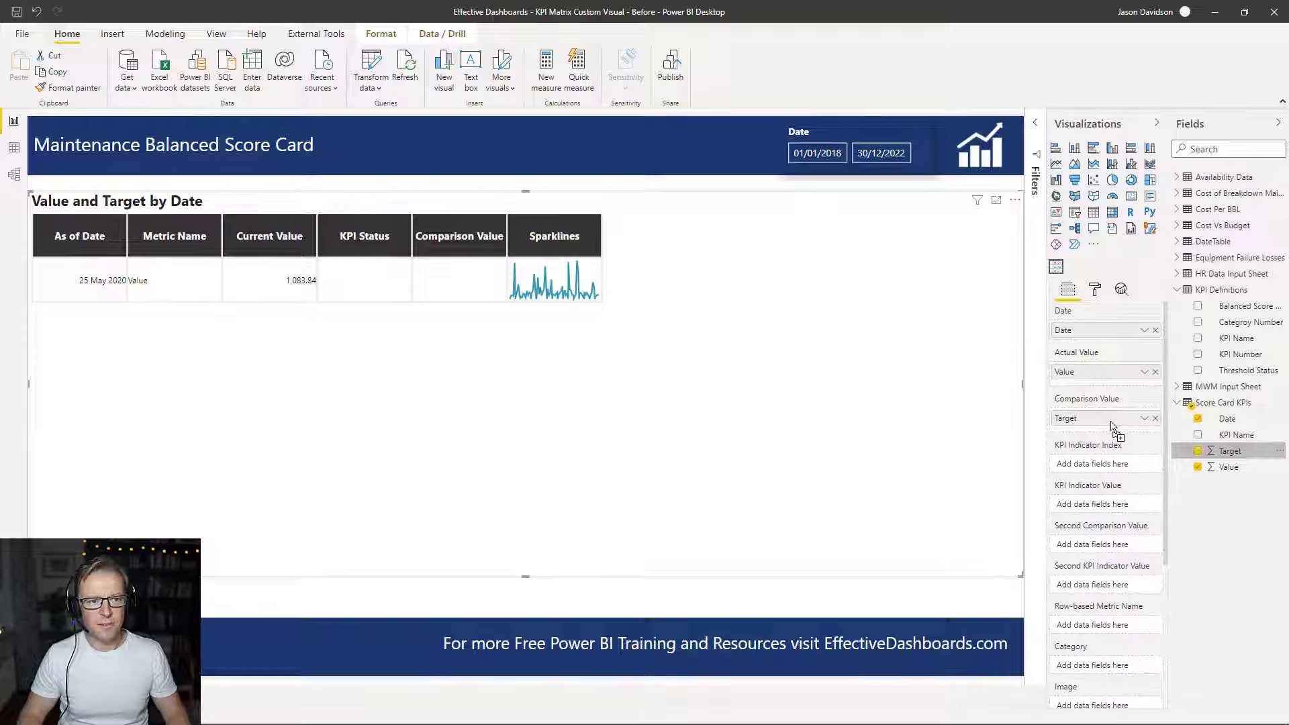
Assign KPI Name from KPI Definitions as the Row-based Metric Name, and Balanced Score Card Category above KPI Name as the Category
scroll(1111, 429, down, 2)
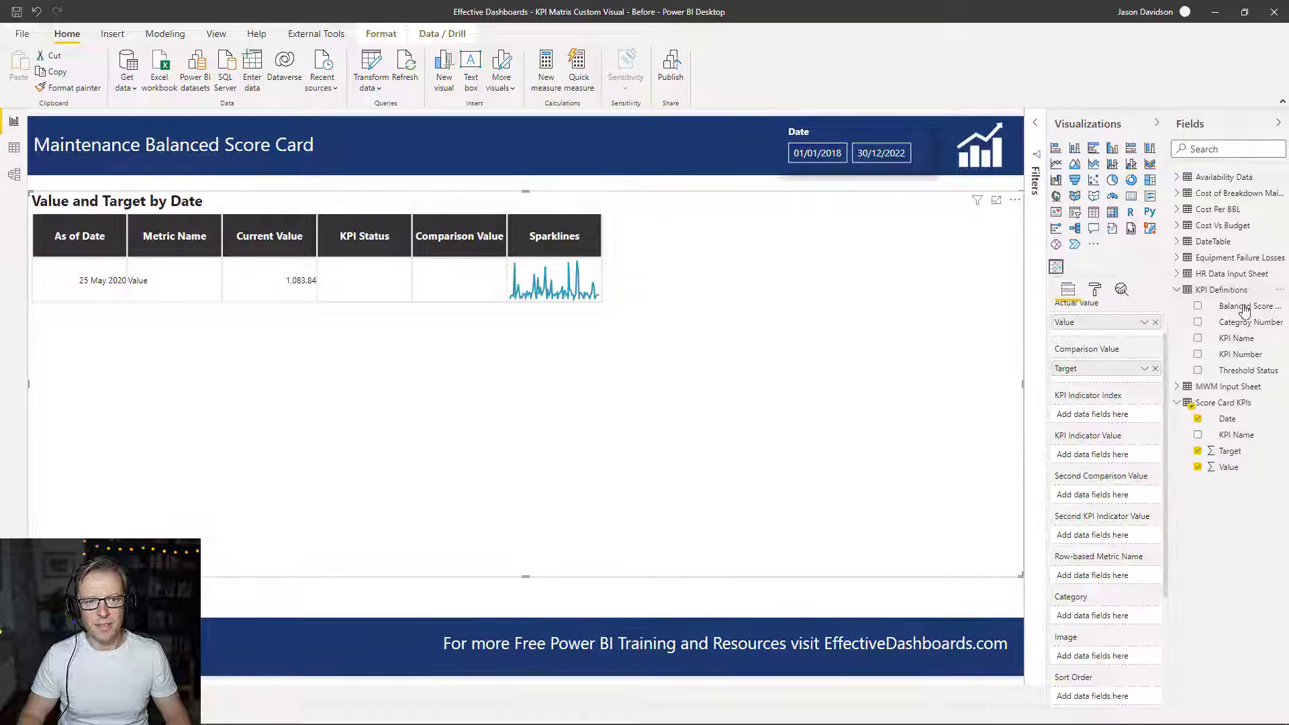
drag(1237, 344, 1104, 578)
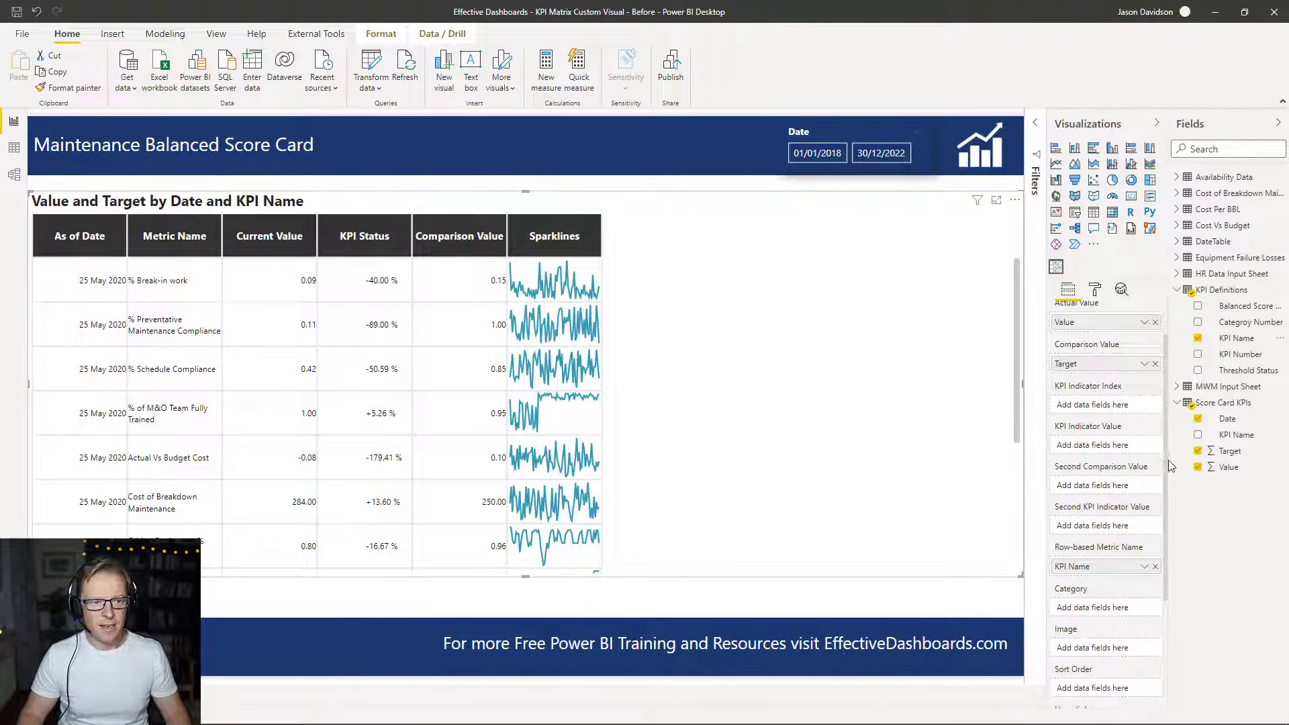
scroll(1171, 465, down, 3)
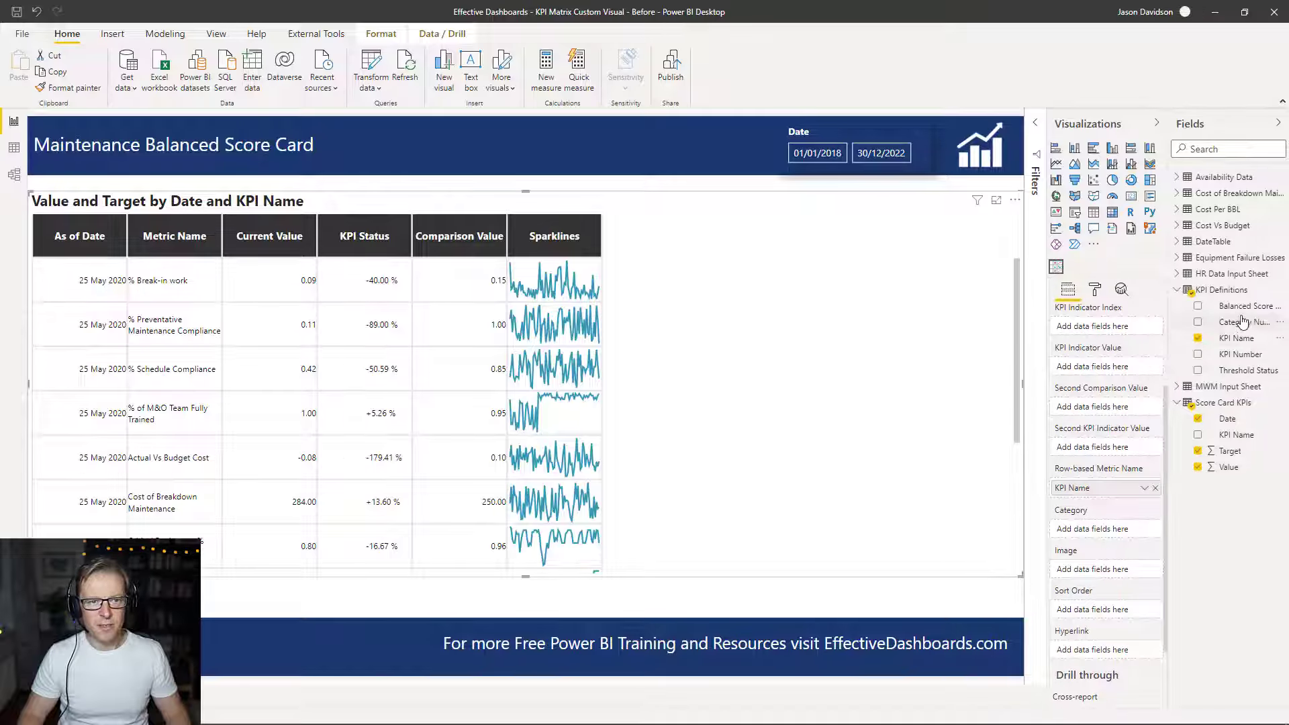
drag(1243, 310, 1019, 535)
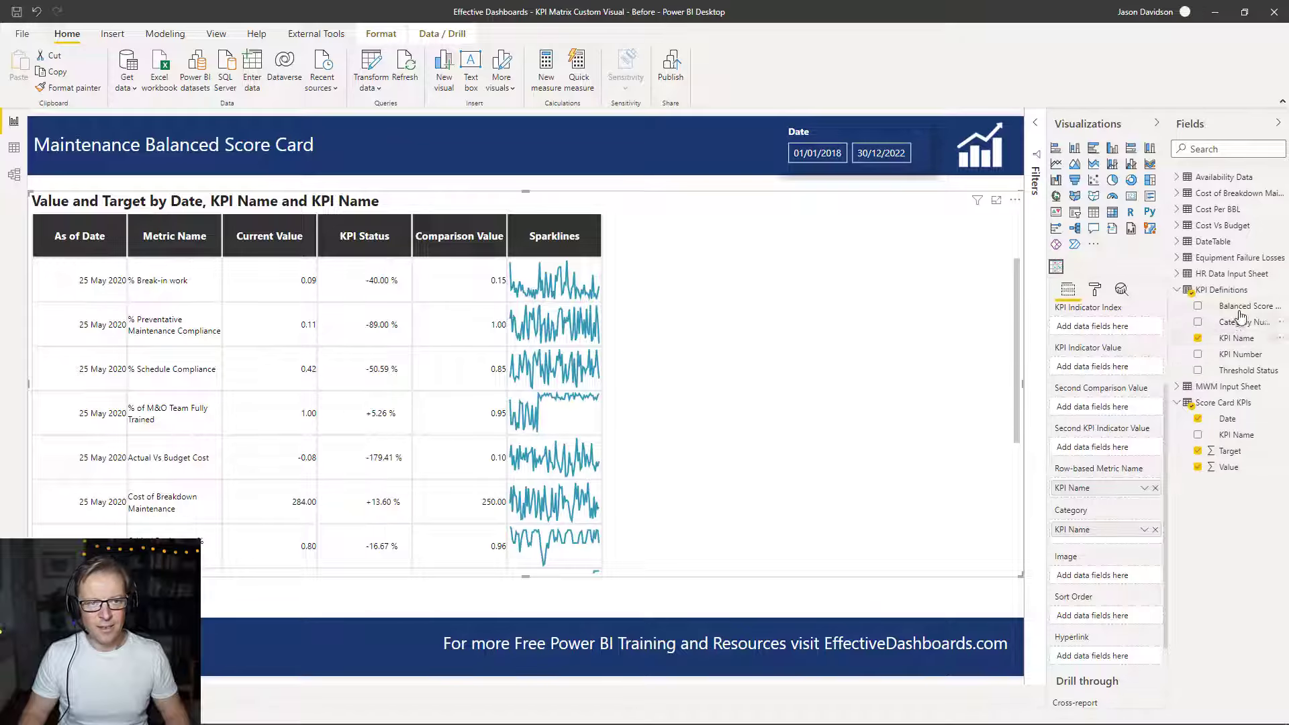
drag(1242, 306, 1110, 530)
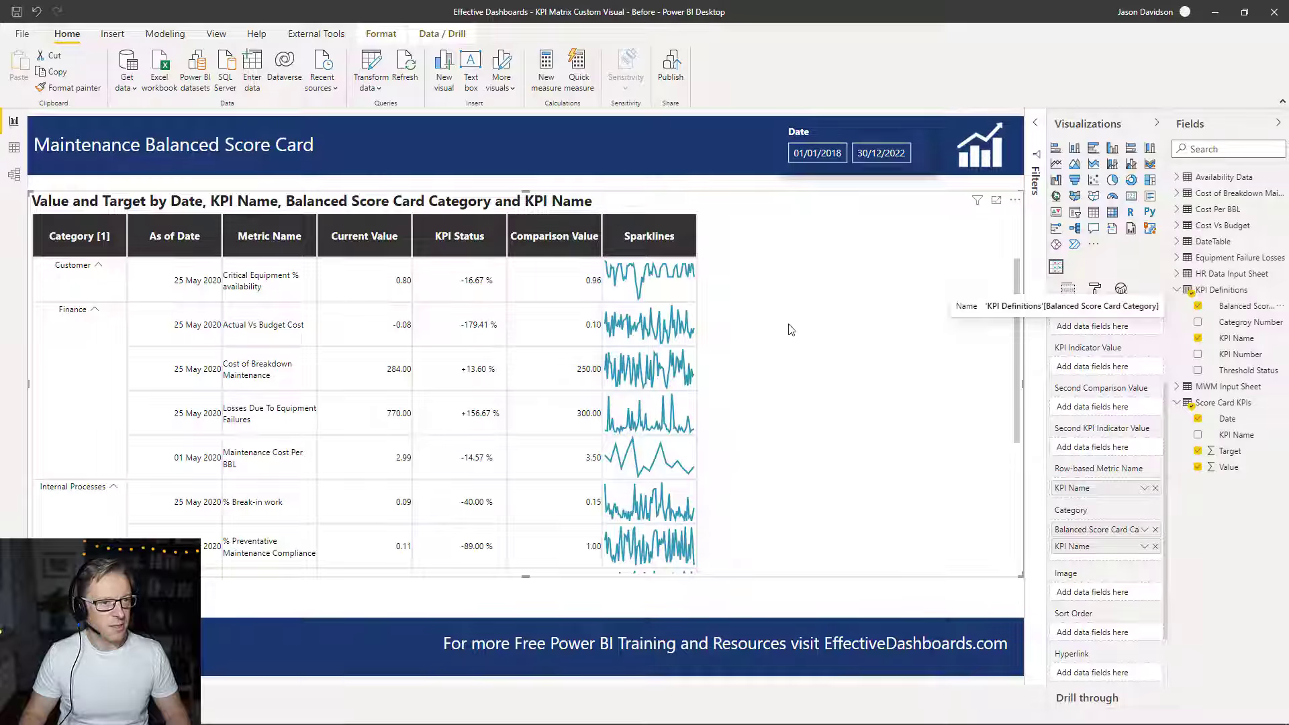
drag(1018, 356, 1011, 220)
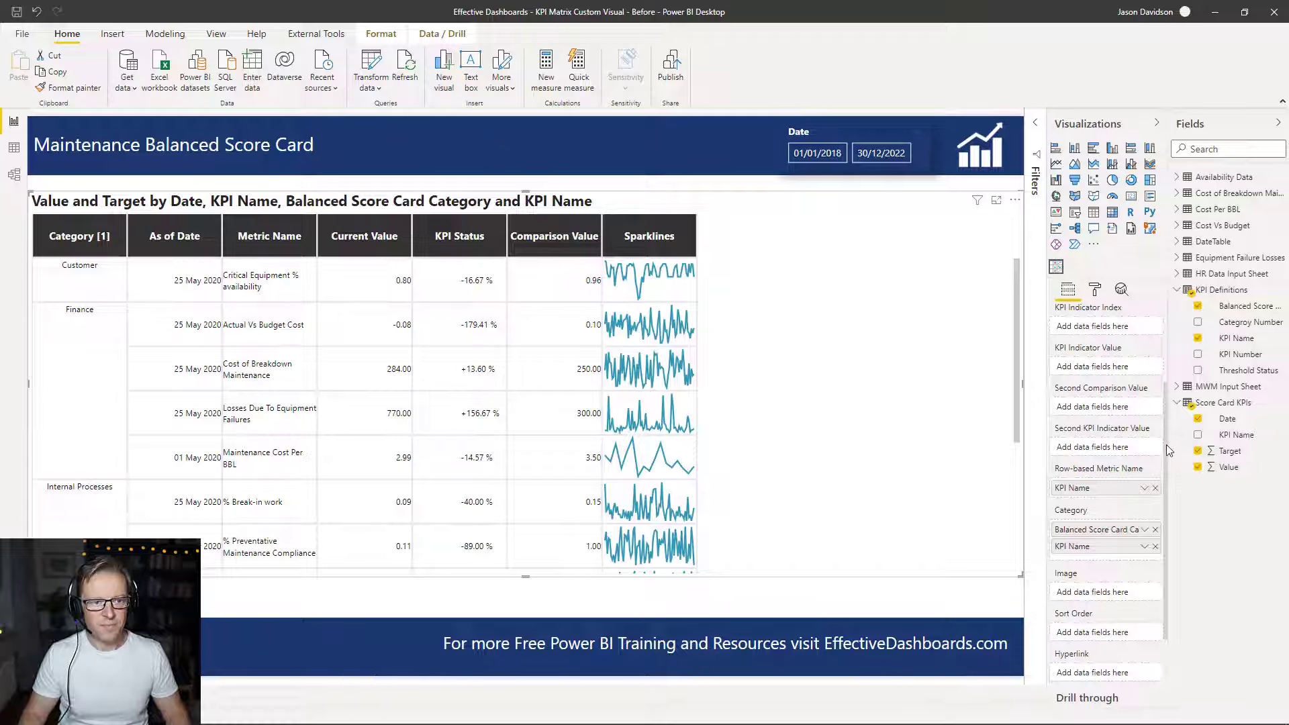
Set the matrix's Sort Order to Categroy Number followed by KPI Number from KPI Definitions, and look through the sorted rows
scroll(1167, 450, down, 3)
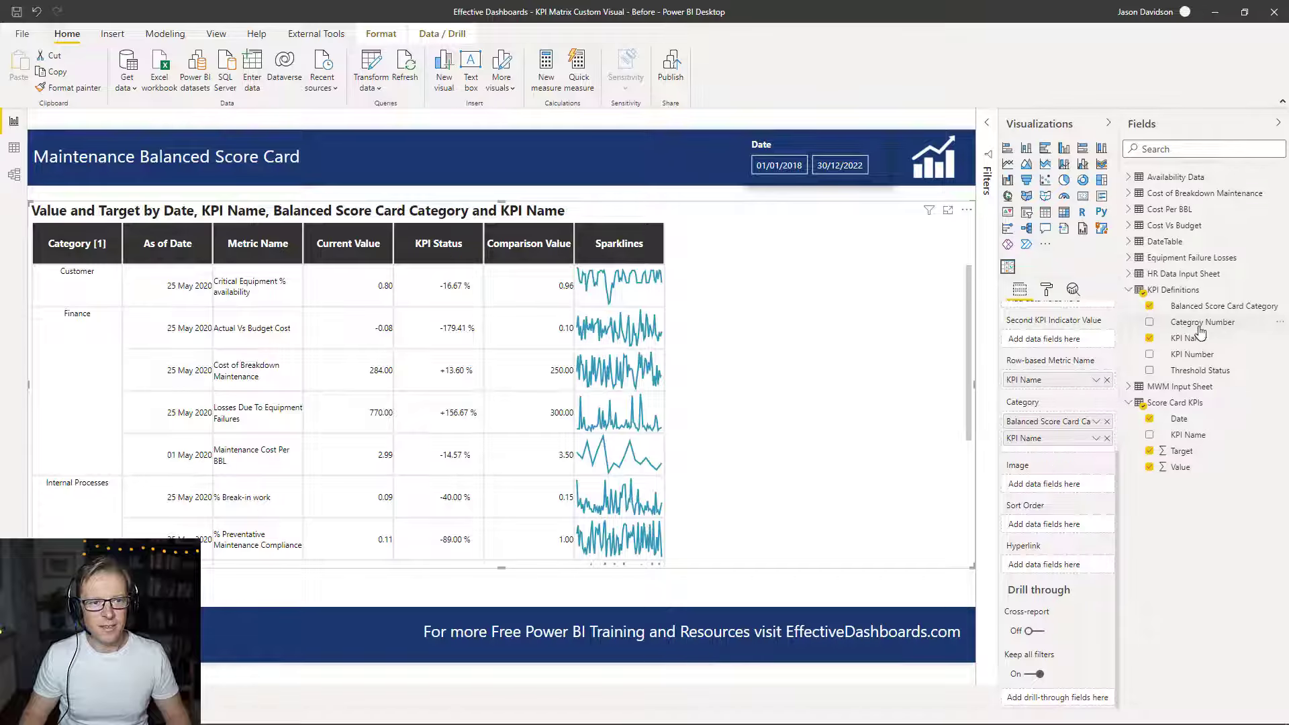
drag(1189, 356, 1057, 524)
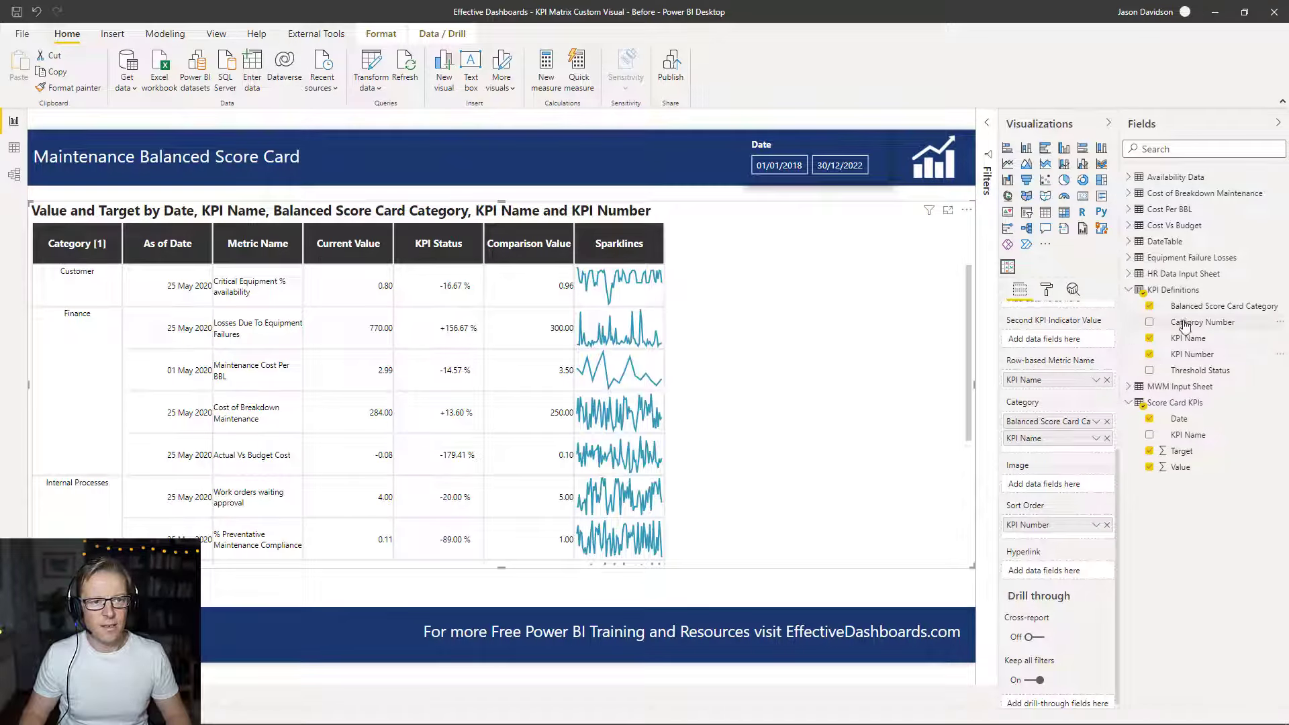
drag(1186, 324, 1064, 528)
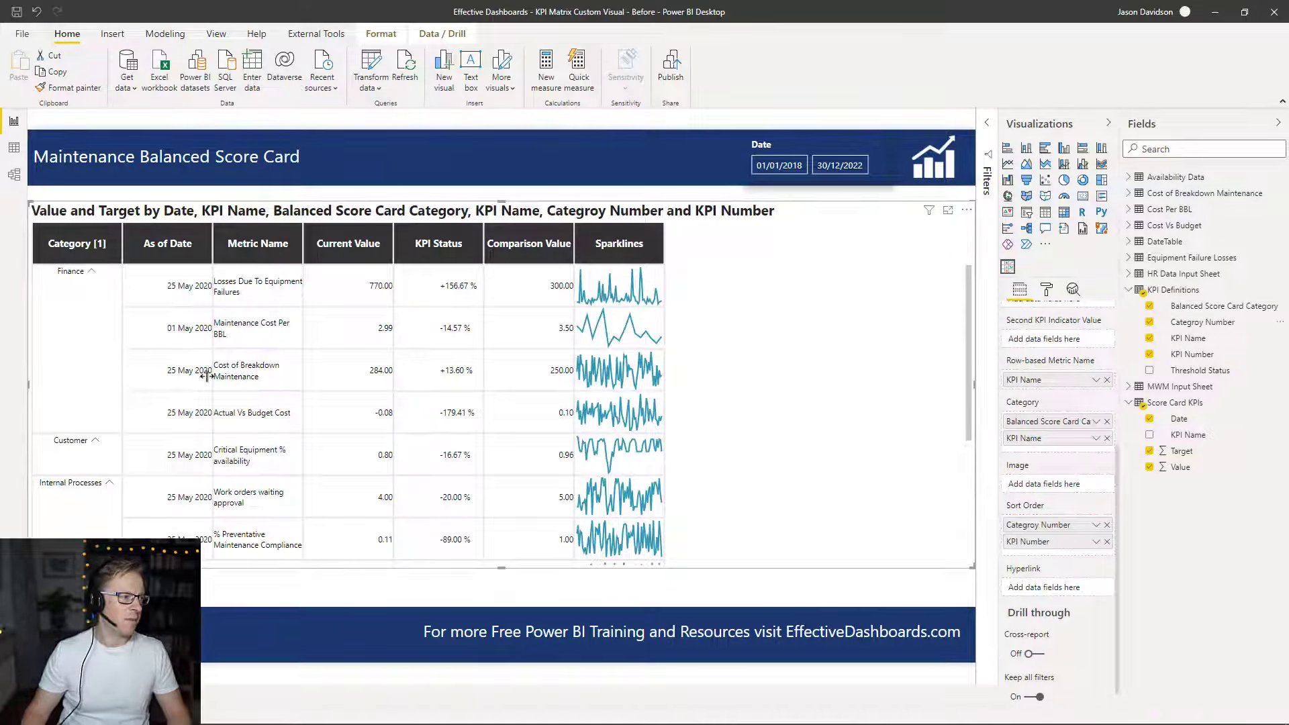
mouse_move(116, 296)
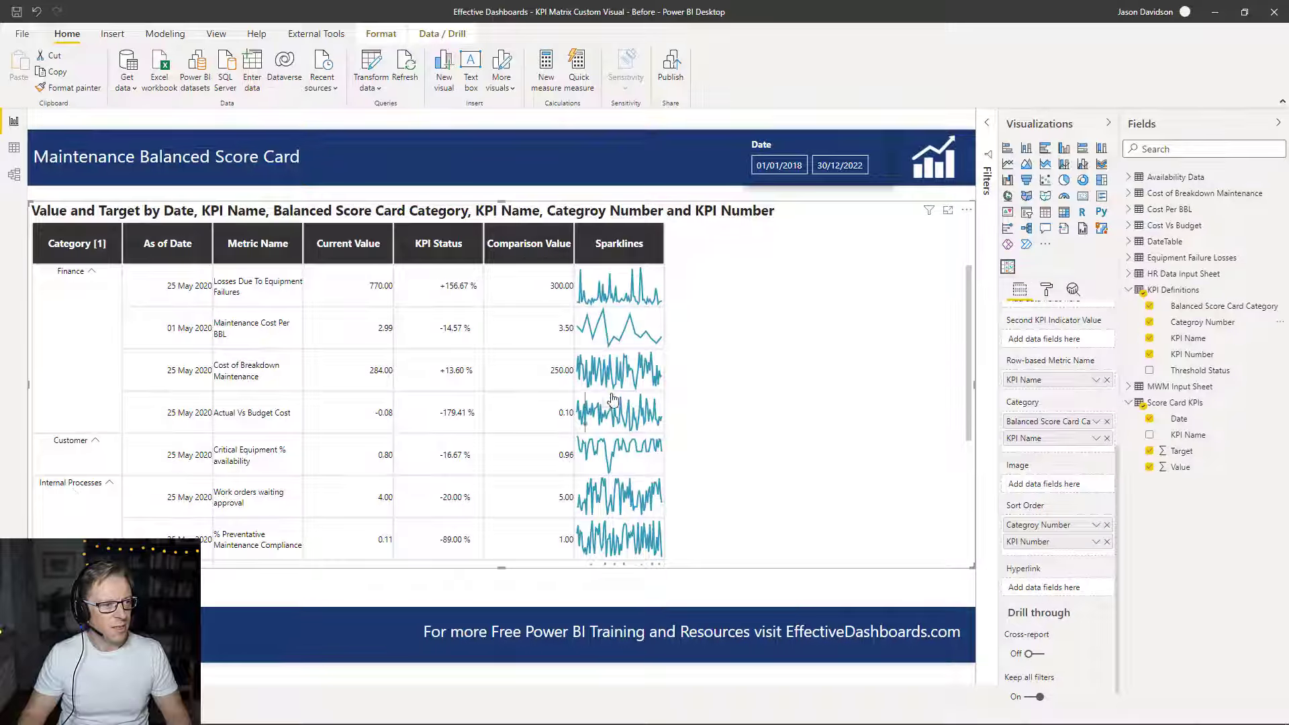
drag(966, 320, 957, 253)
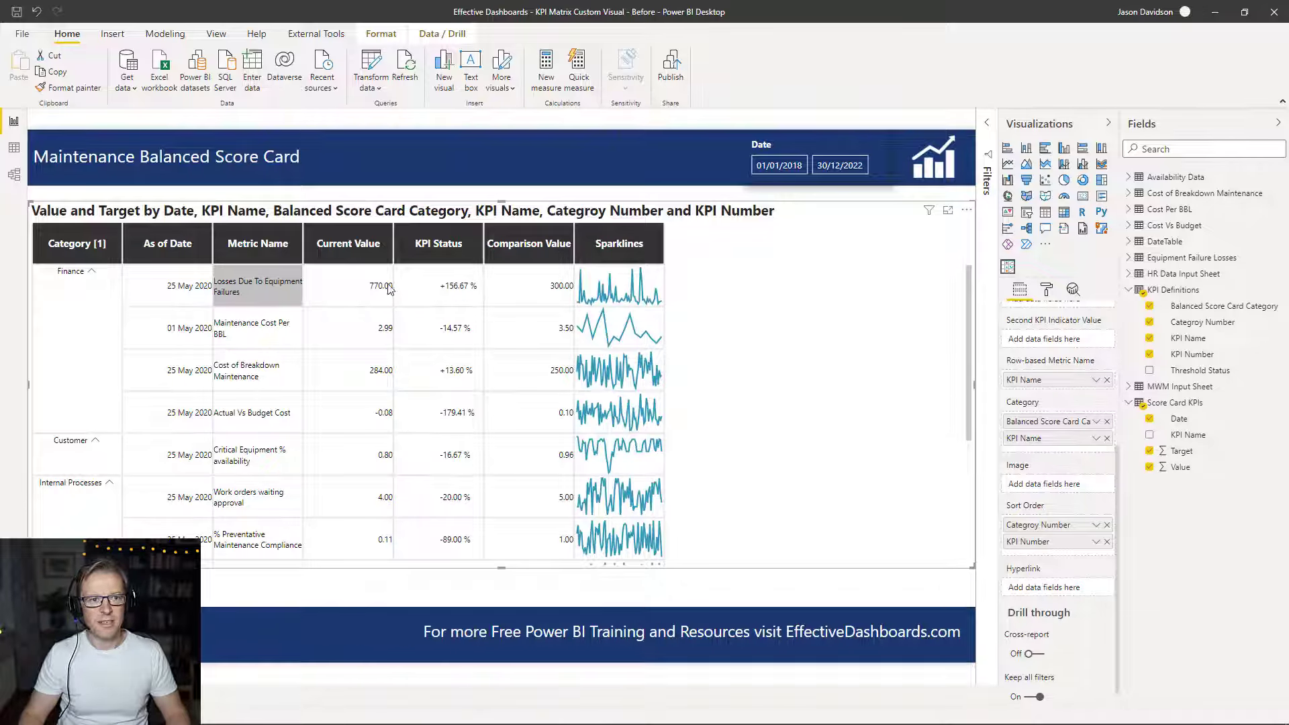
Create a Score Card KPIs column "KPI Indicator Index (simple)" using SWITCH(TRUE()) to return 3 when Value >= Target and 1 when Value < Target
click(15, 148)
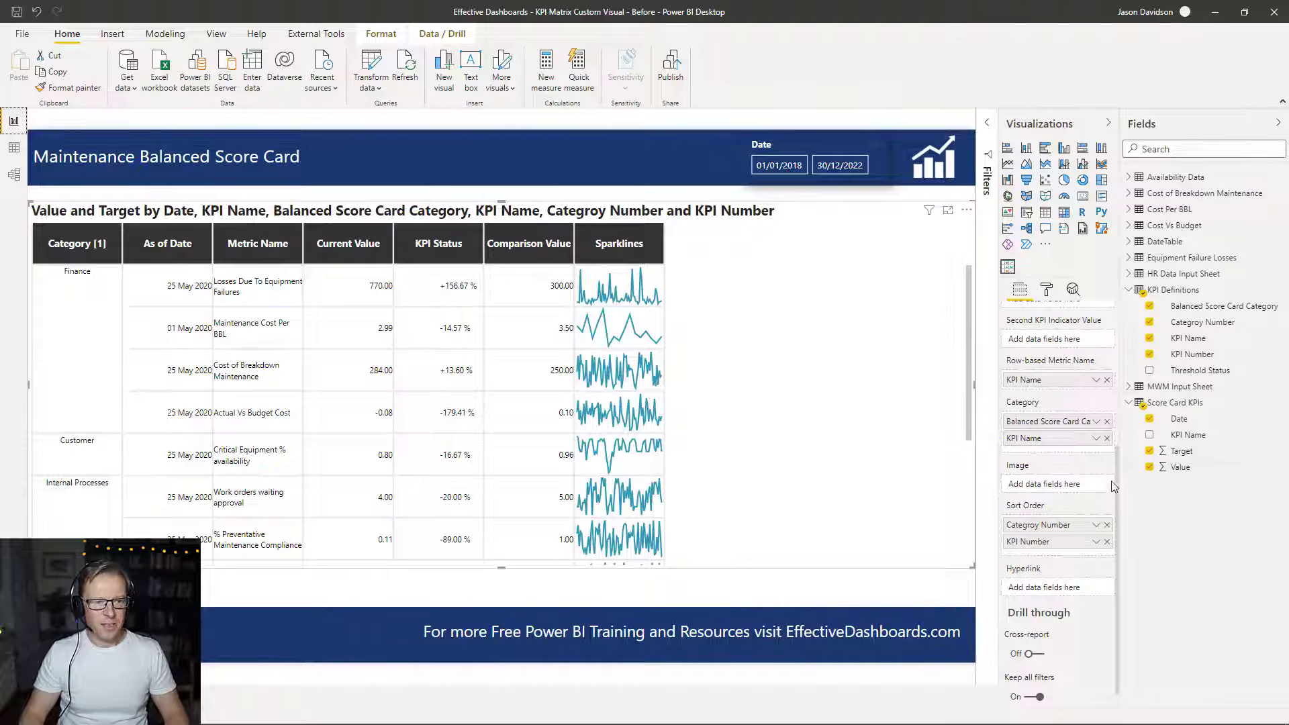
drag(1113, 497, 1116, 347)
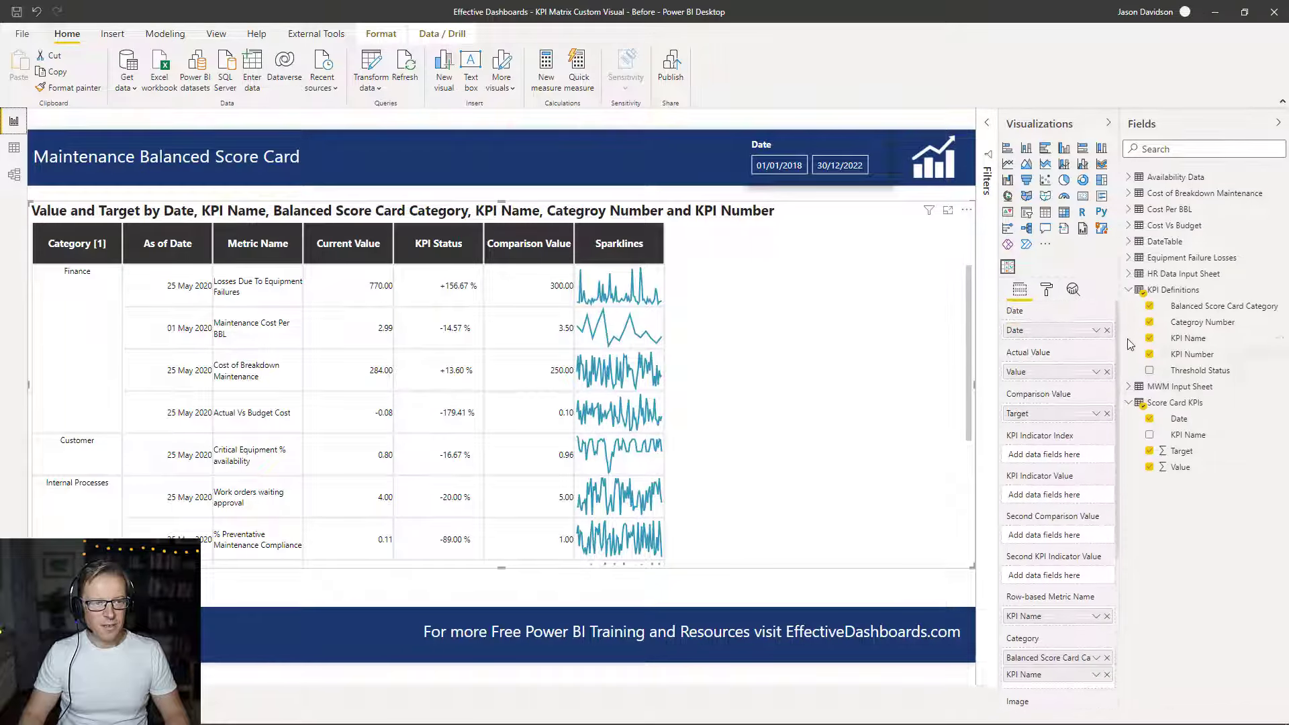
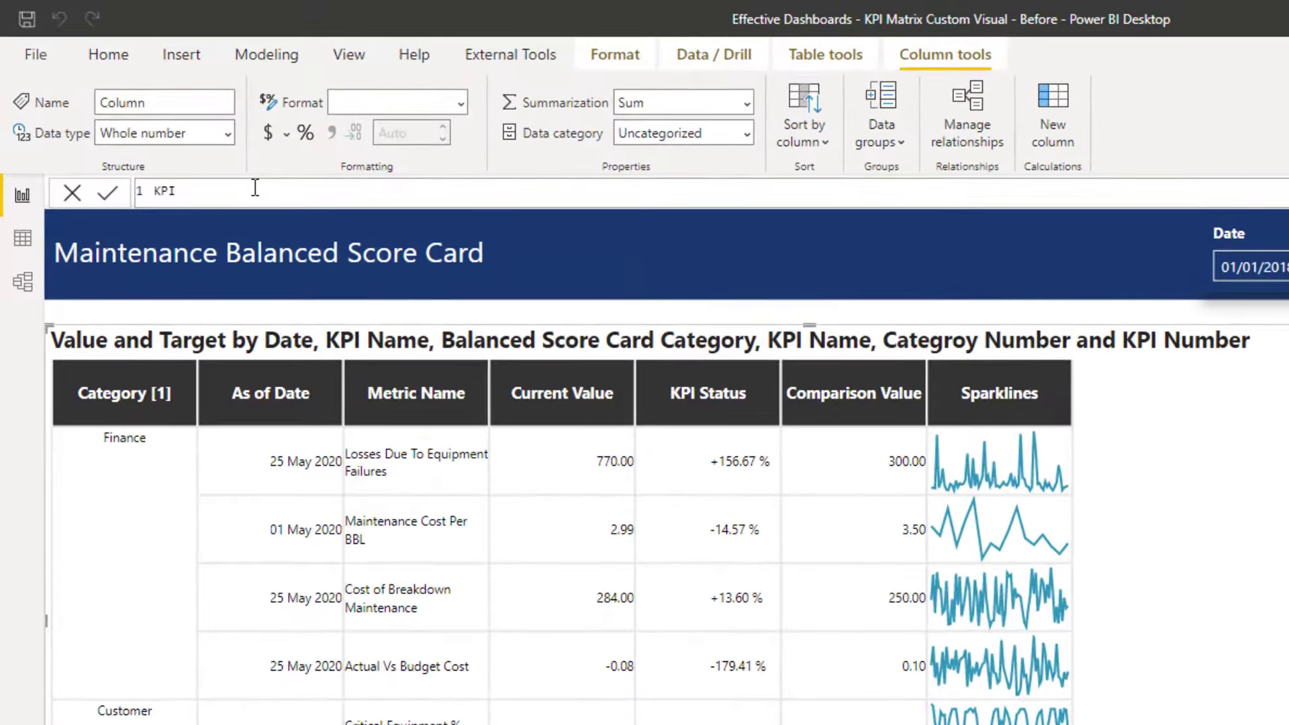
text(Indicator Index (simple) )
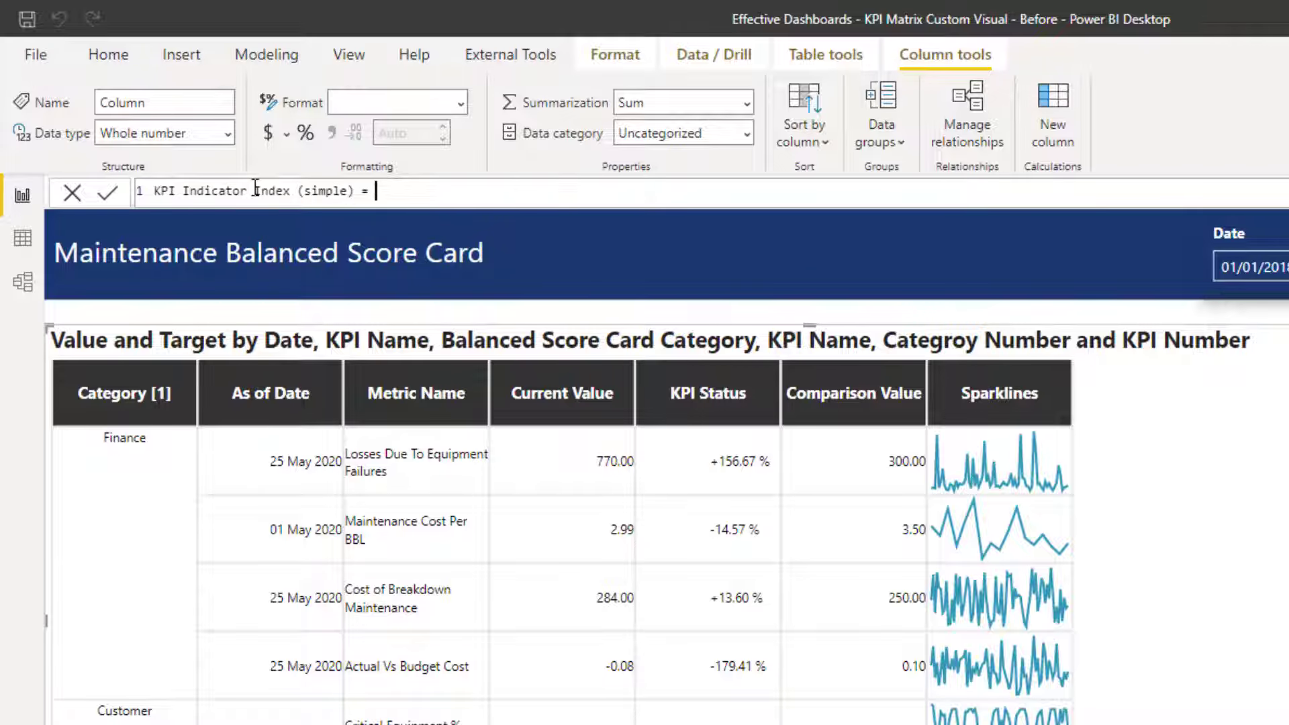
text(=)
key(shift+Return)
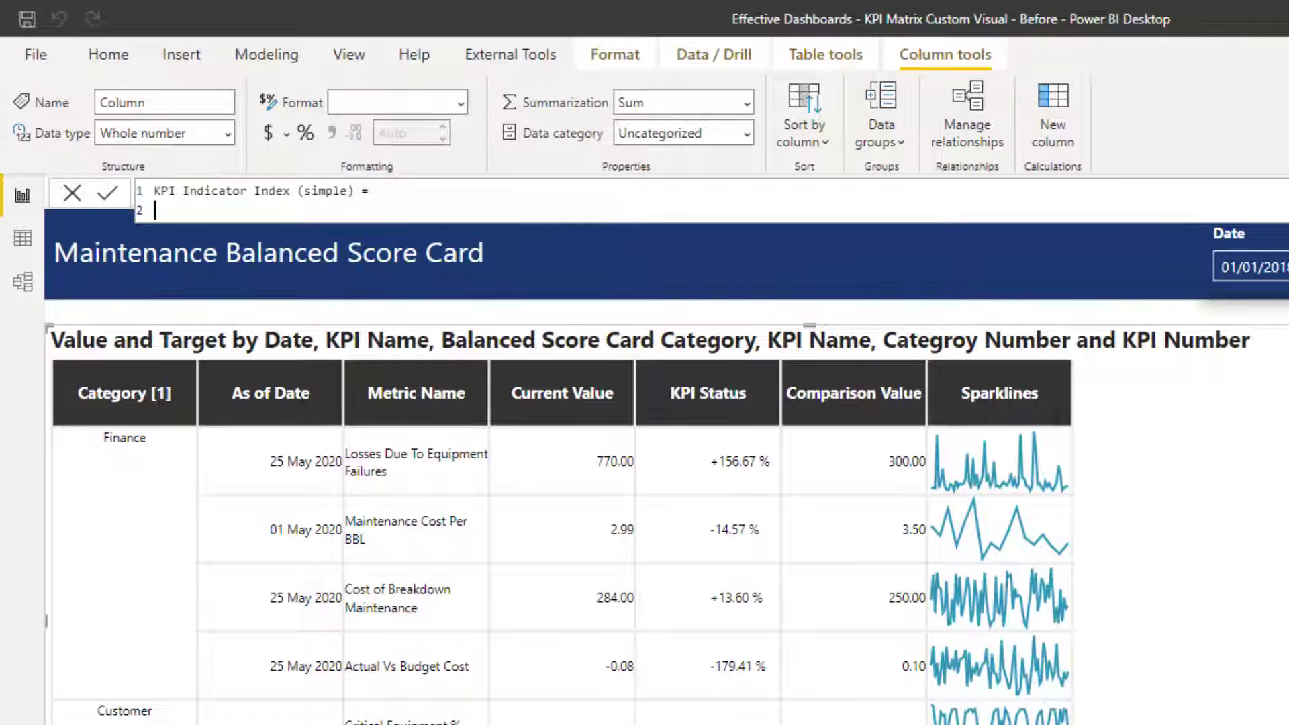
text(SWITCH(     TRUE(),     'Score Card KPIs'[Value] >= 'Score Card KPIs'[Target], 3,     'Score Card KPIs'[Value] < 'Score Card KPIs'[Target], 1 ))
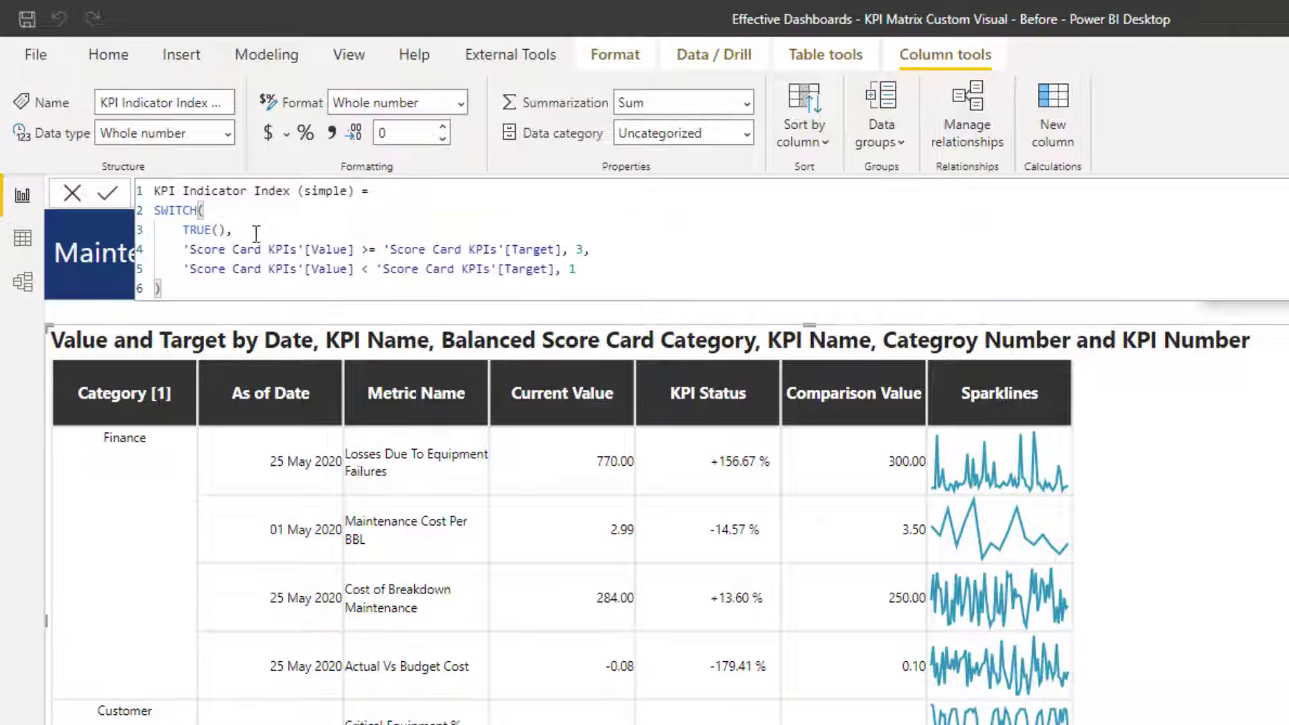
Check the KPI Indicator Index (simple) column and its formula against the Value and Target columns in the Score Card KPIs data
click(19, 247)
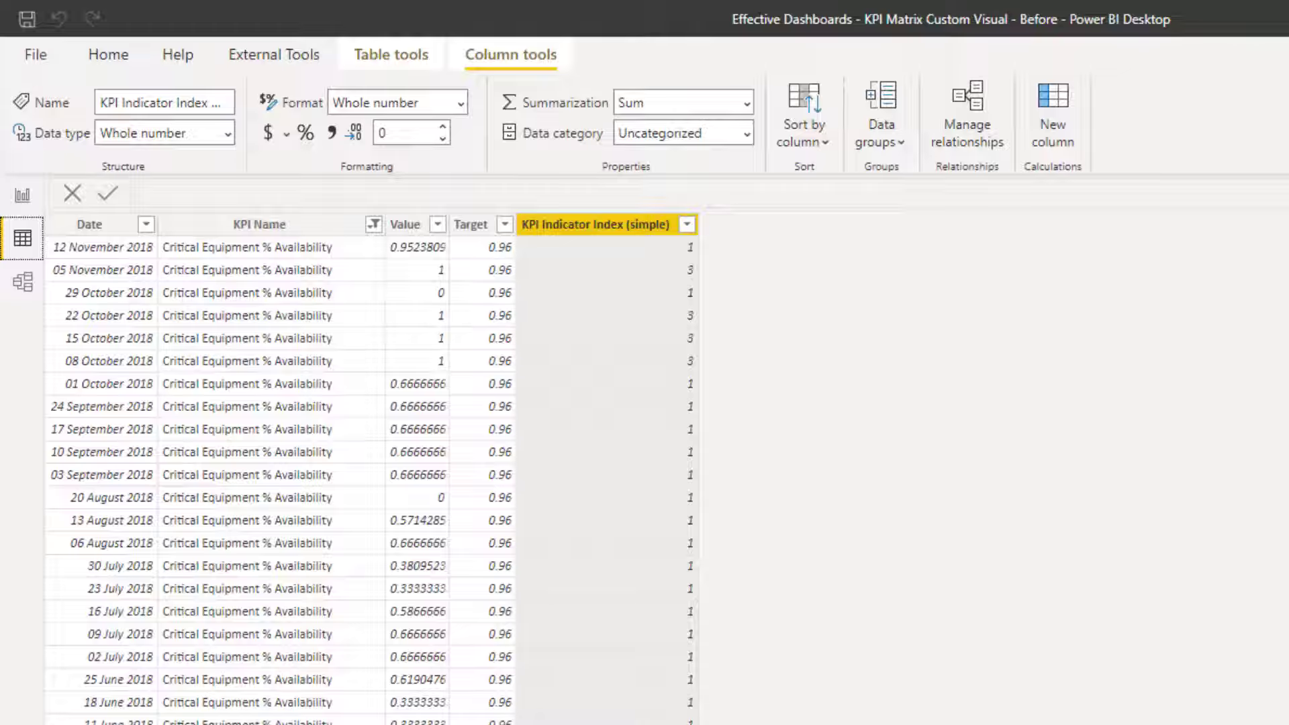
click(613, 228)
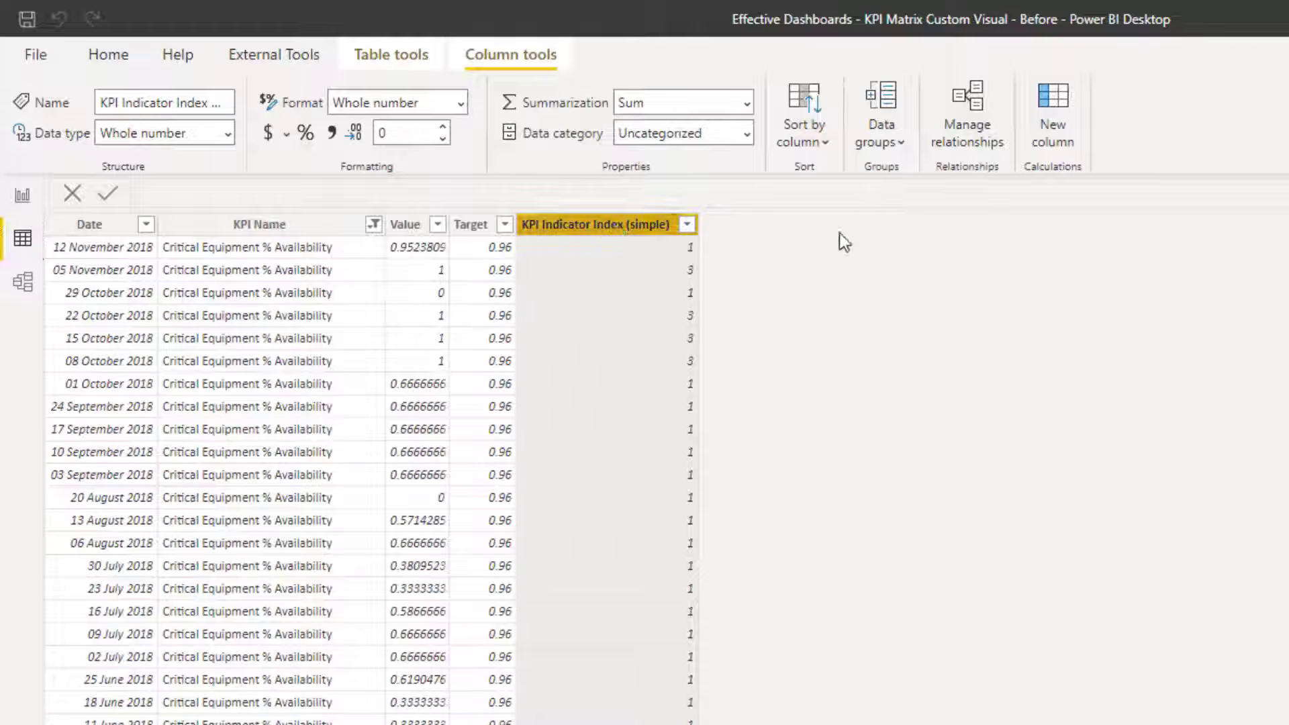
click(479, 228)
click(569, 243)
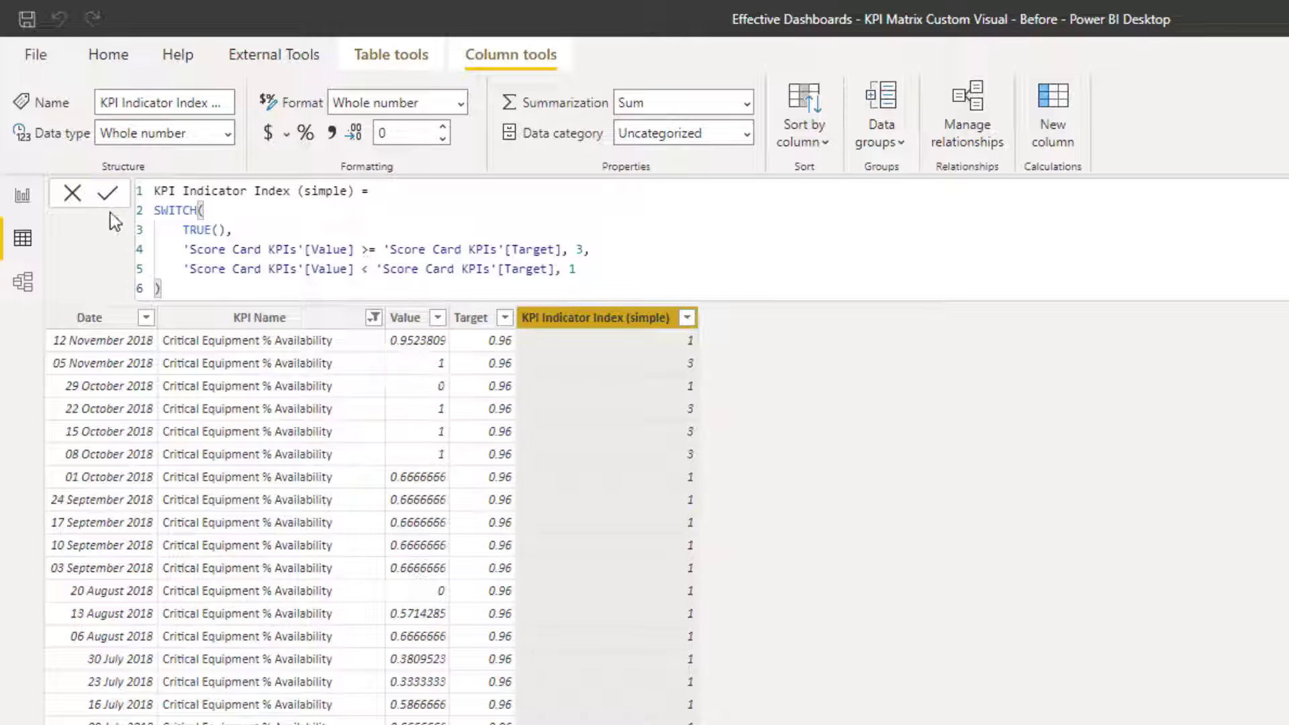
Return to the report page and assign KPI Indicator Index (simple) from Score Card KPIs as the matrix's KPI Indicator Index
click(22, 201)
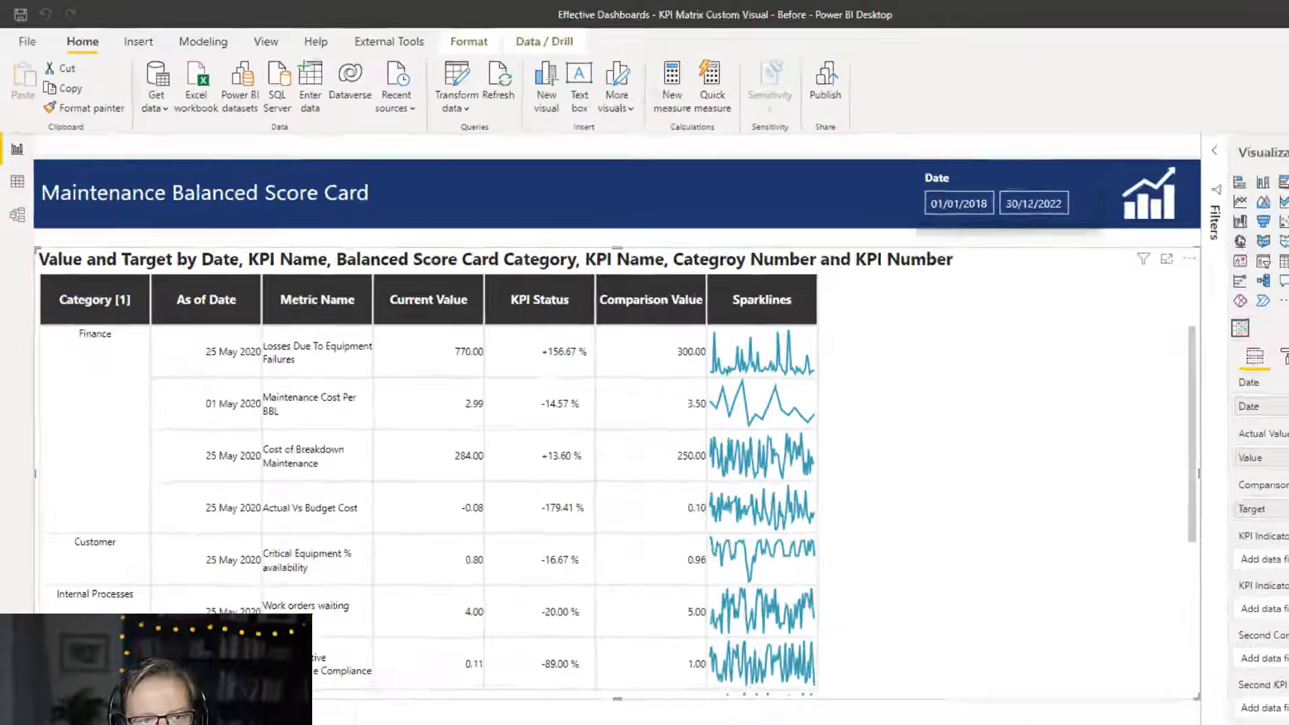
mouse_move(1219, 354)
mouse_down()
mouse_move(1071, 420)
mouse_move(1071, 458)
mouse_move(1061, 454)
mouse_up()
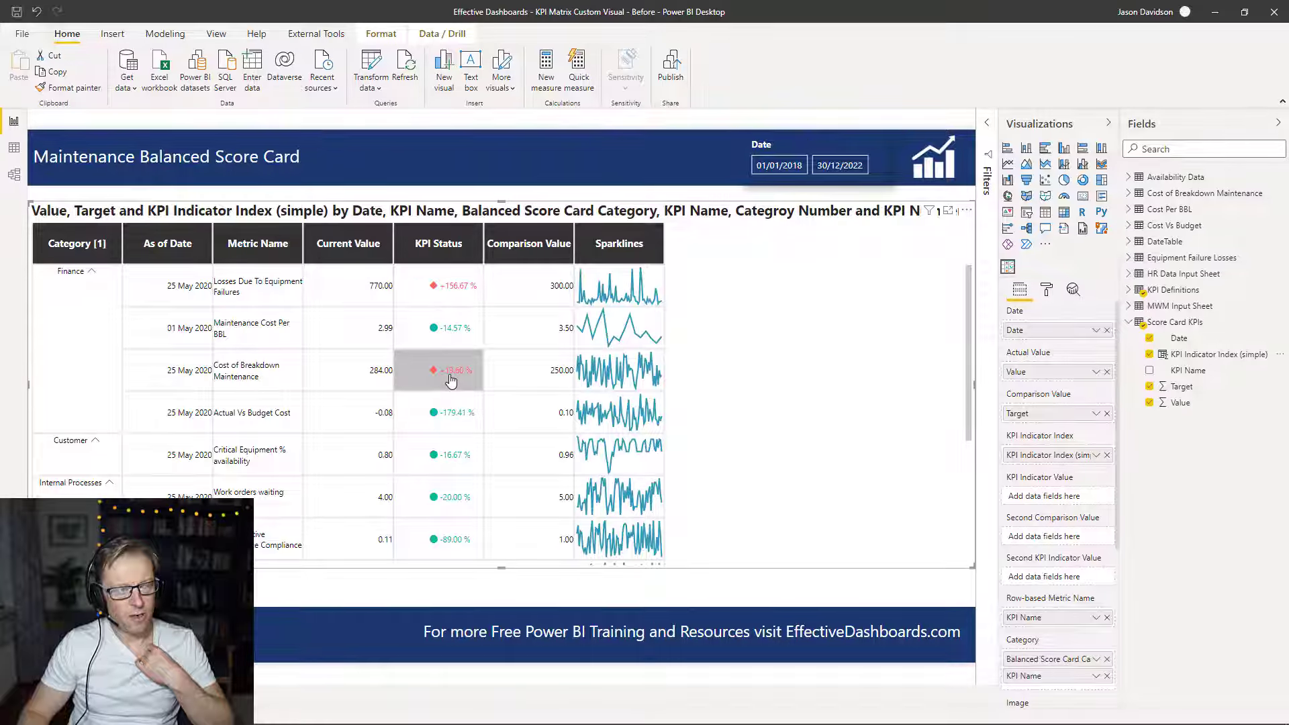
Open the matrix's KPI Indicator formatting settings and examine the per-metric choices alongside the KPI Status column
click(1047, 290)
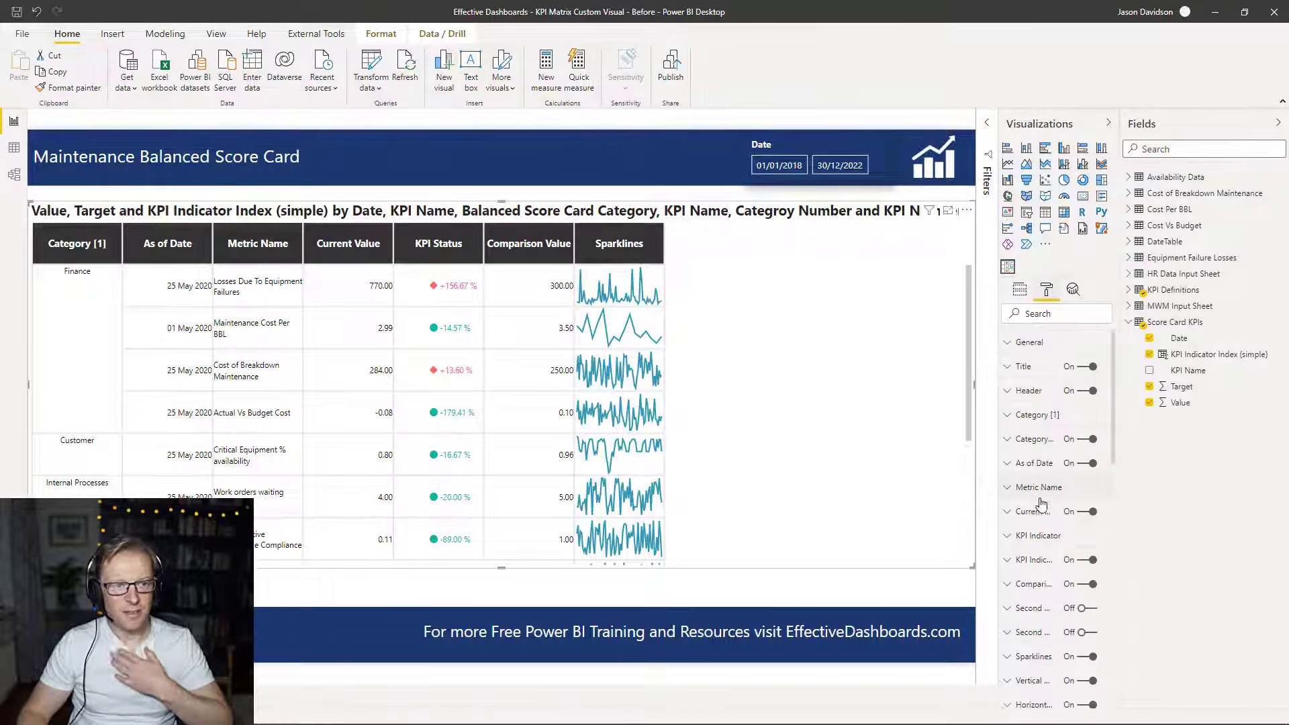
click(1023, 540)
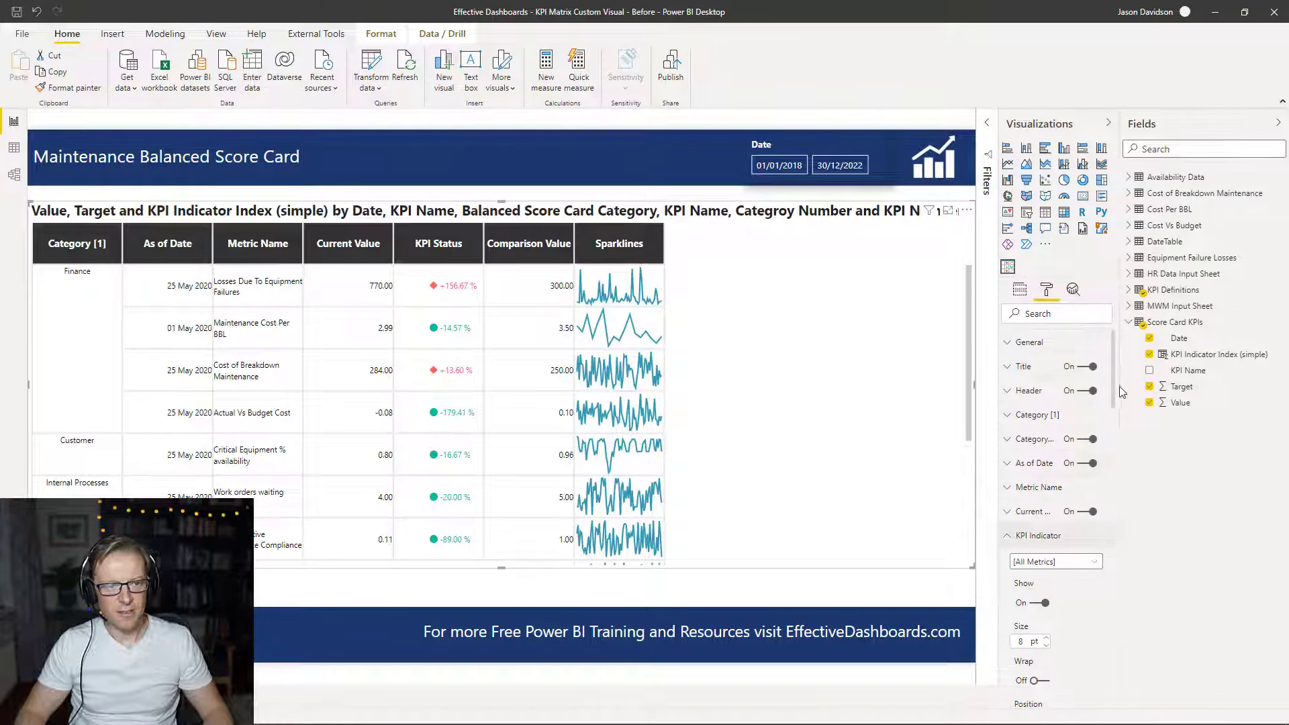
drag(1112, 377, 1124, 409)
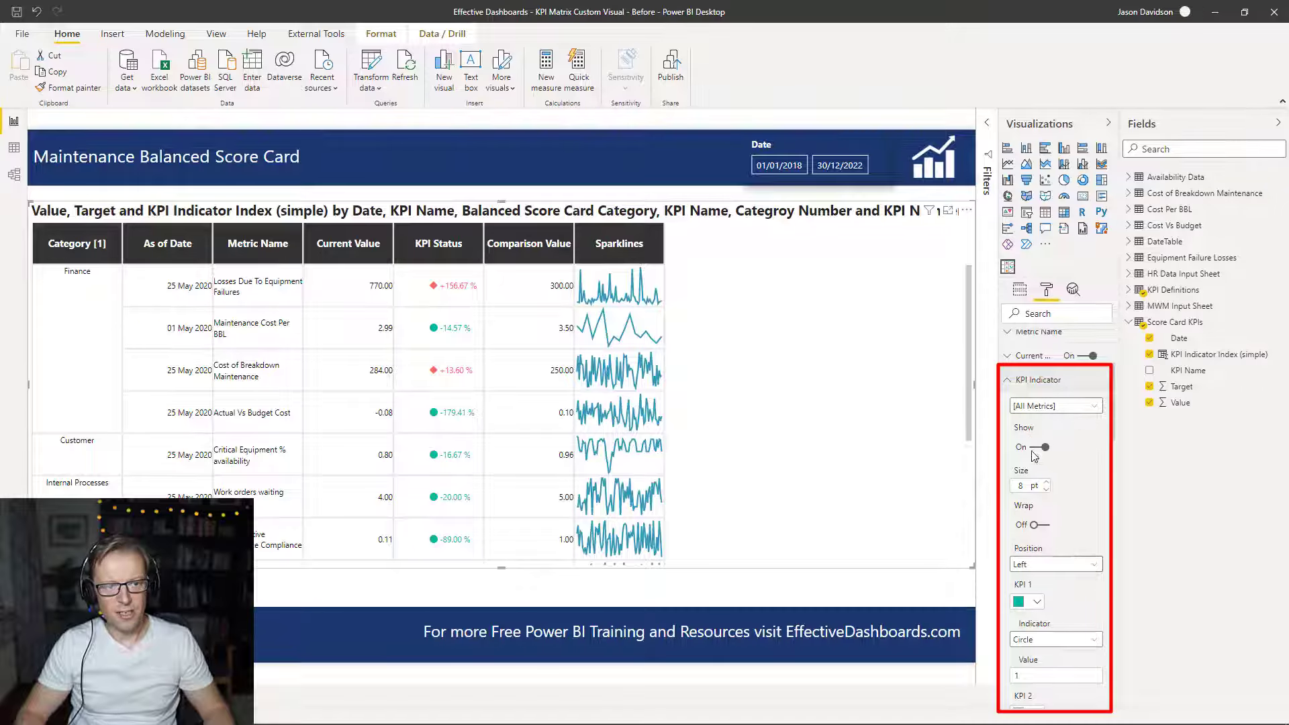
click(1053, 407)
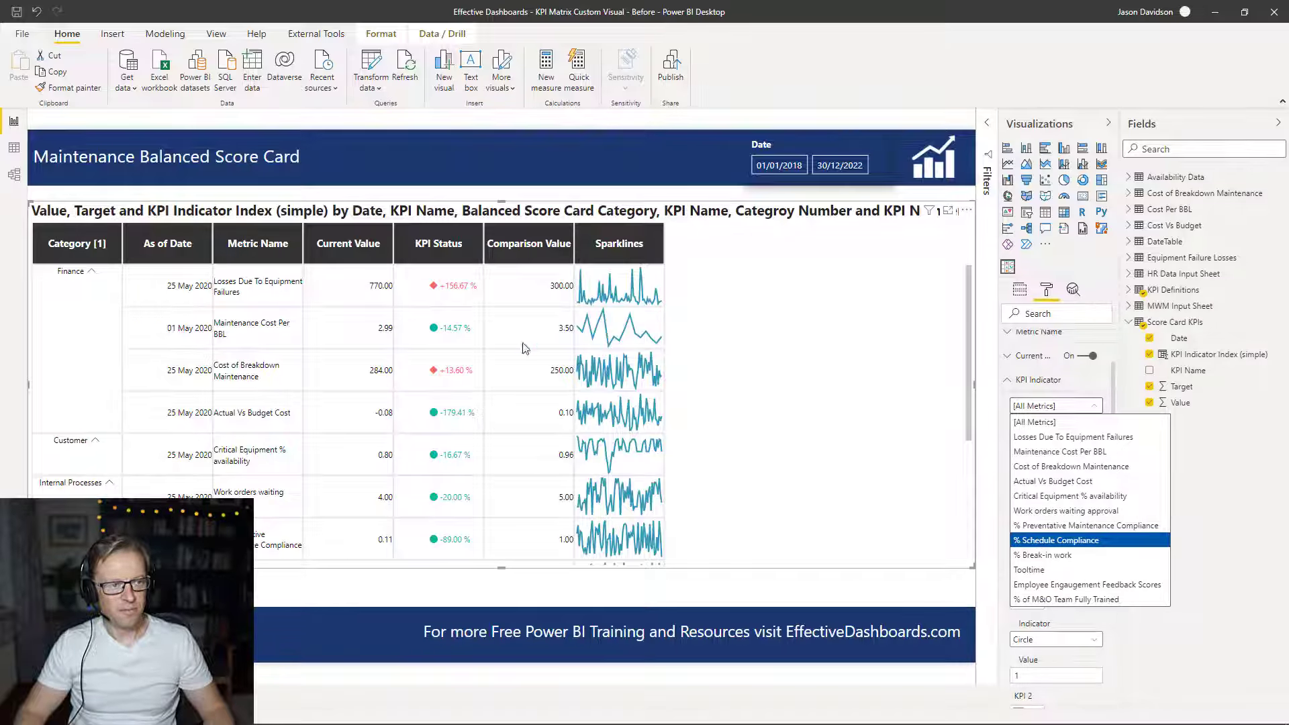
click(415, 295)
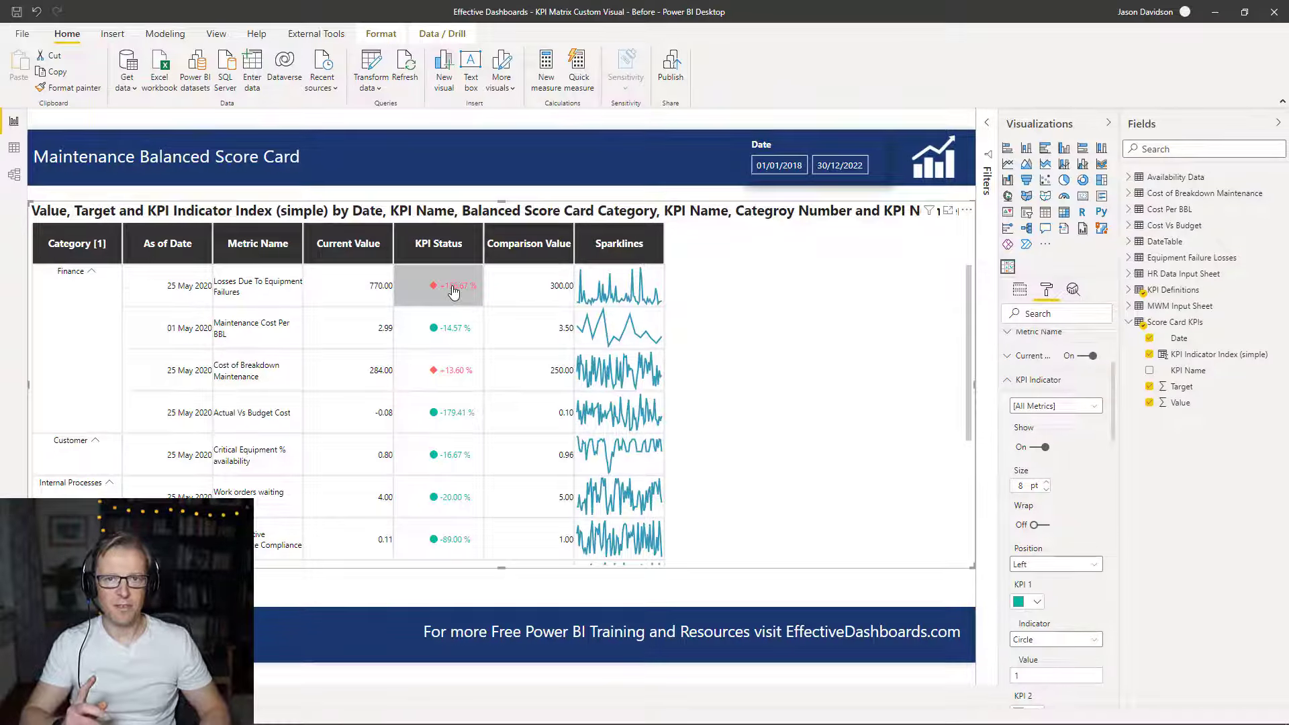
Compare the KPI Indicator Index (simple) formula with the KPI 1 settings and the Critical Equipment % availability row
click(1193, 355)
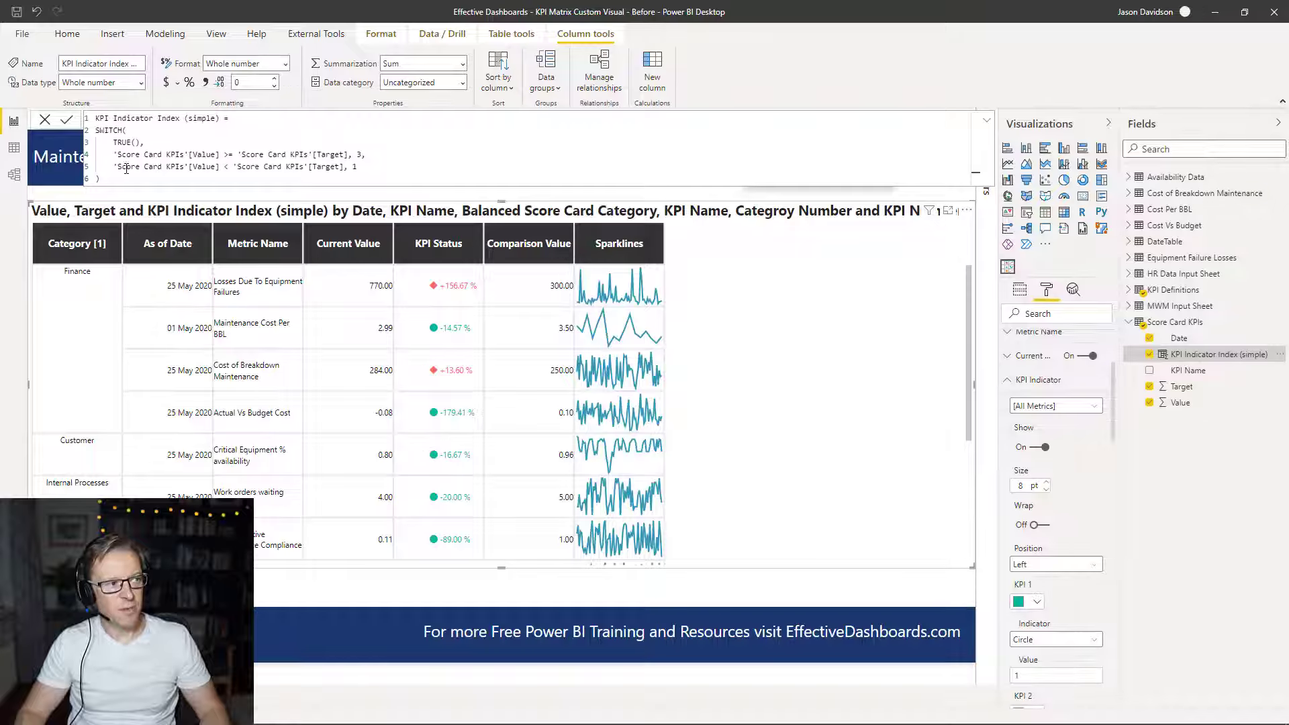
click(45, 119)
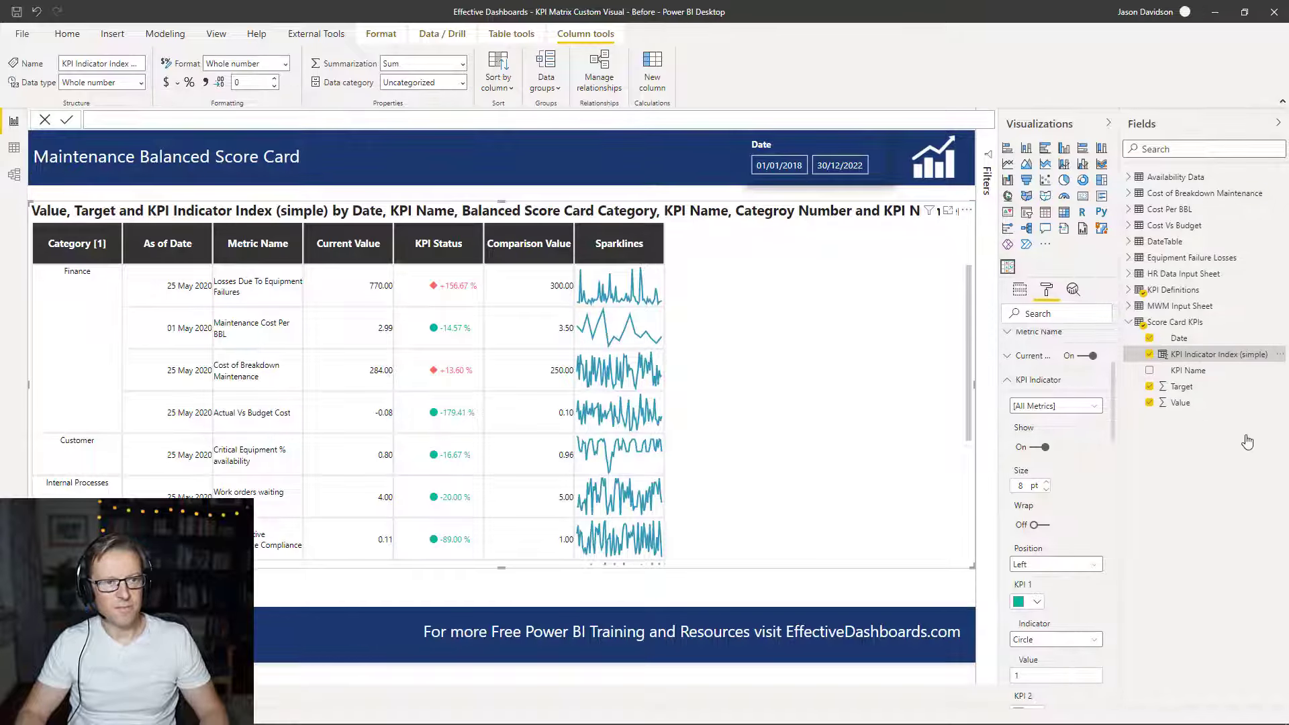
click(1205, 361)
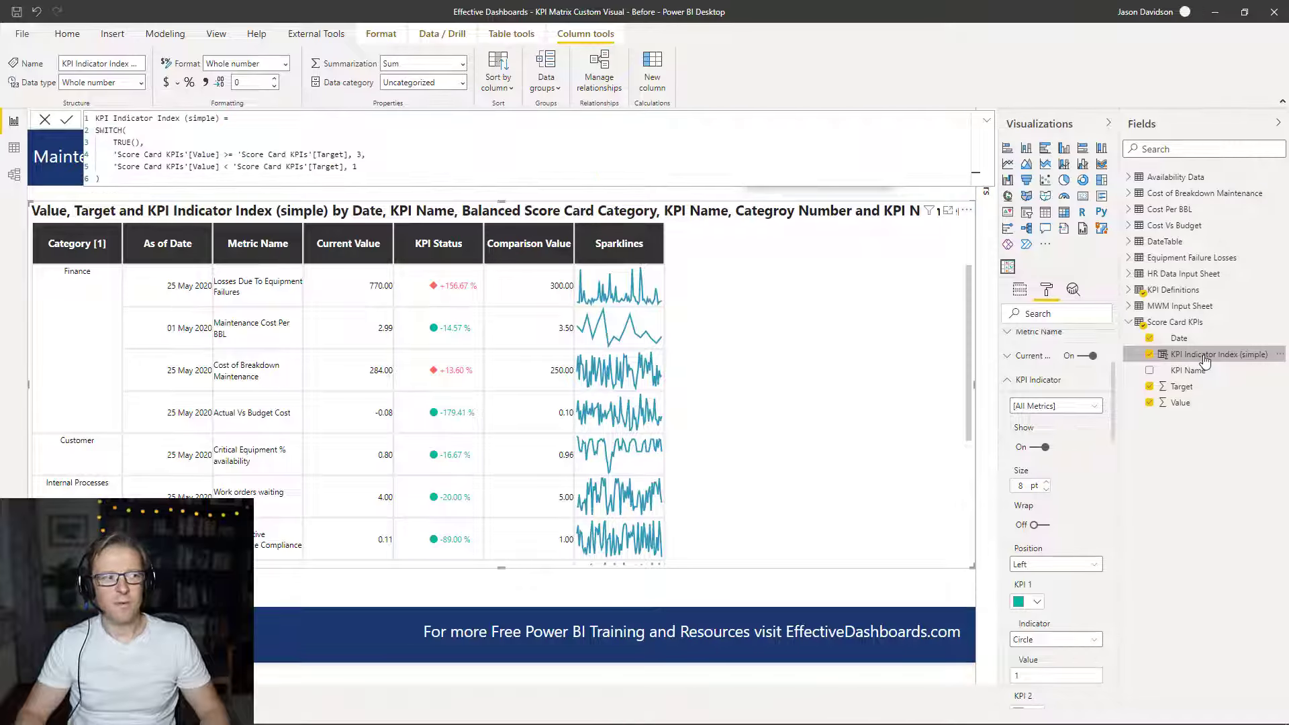
click(351, 152)
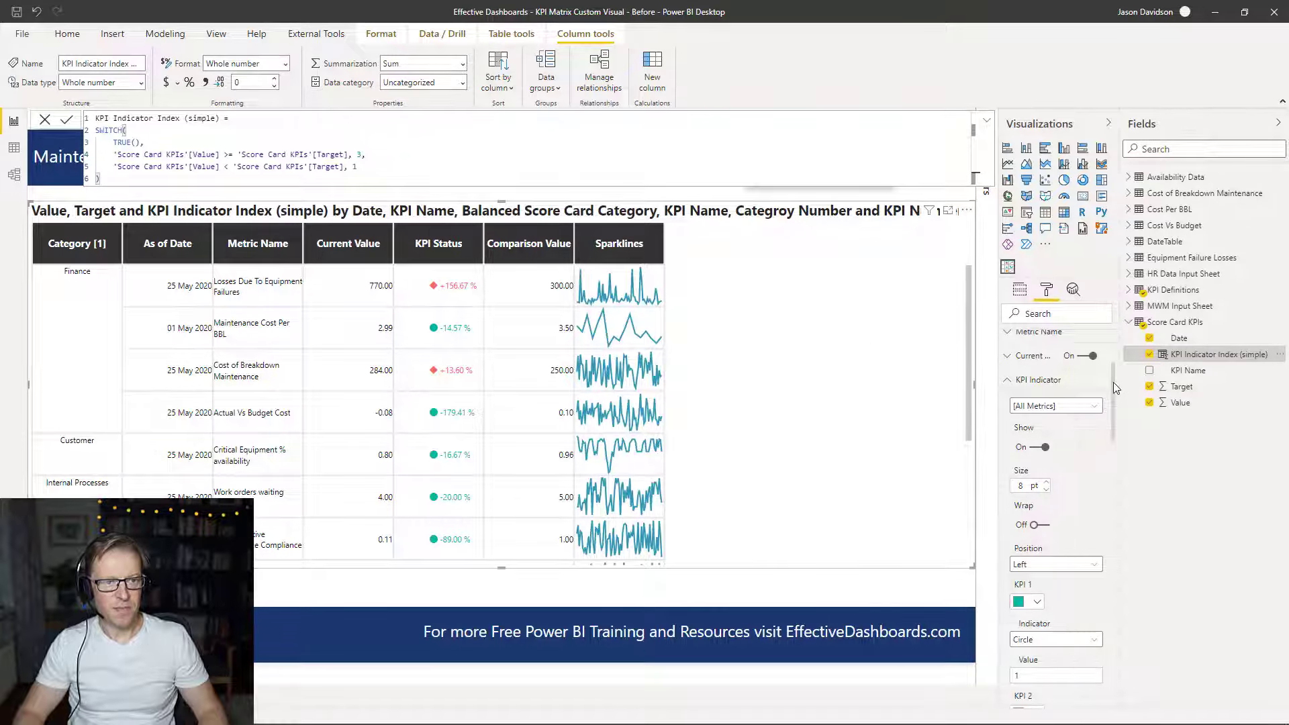
scroll(1113, 381, up, 3)
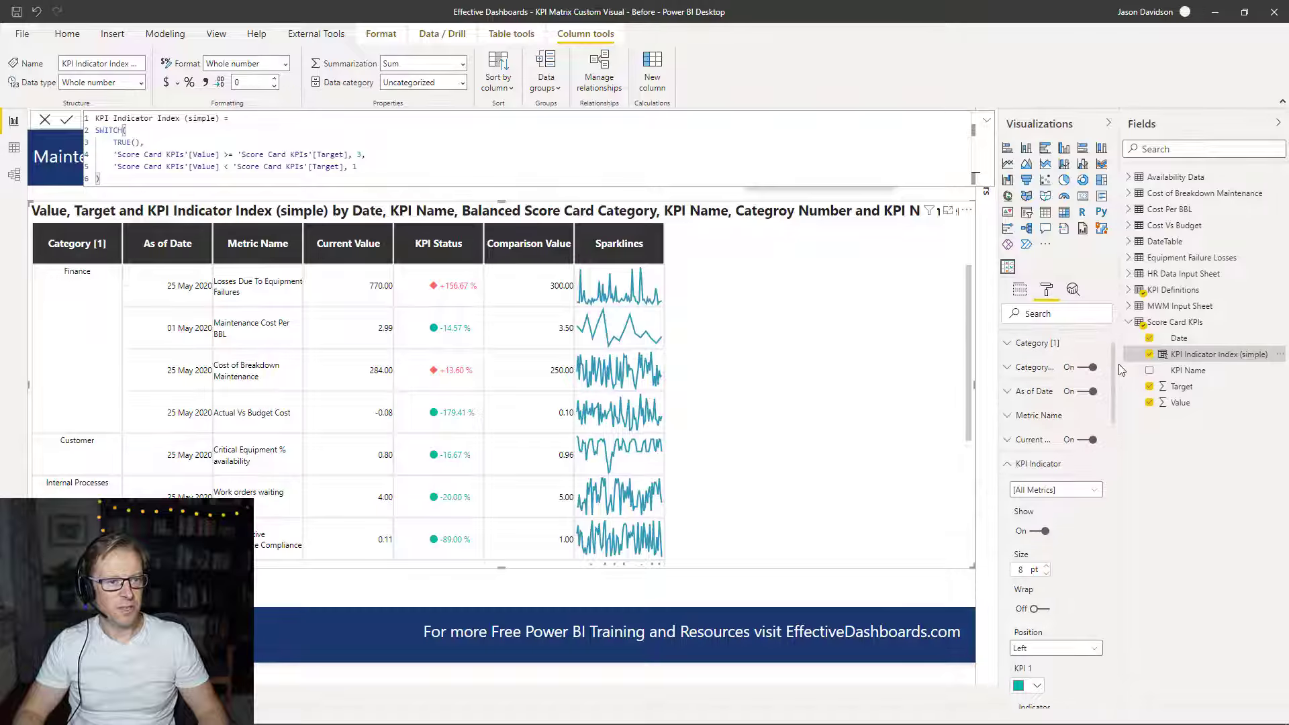
drag(1119, 365, 1116, 360)
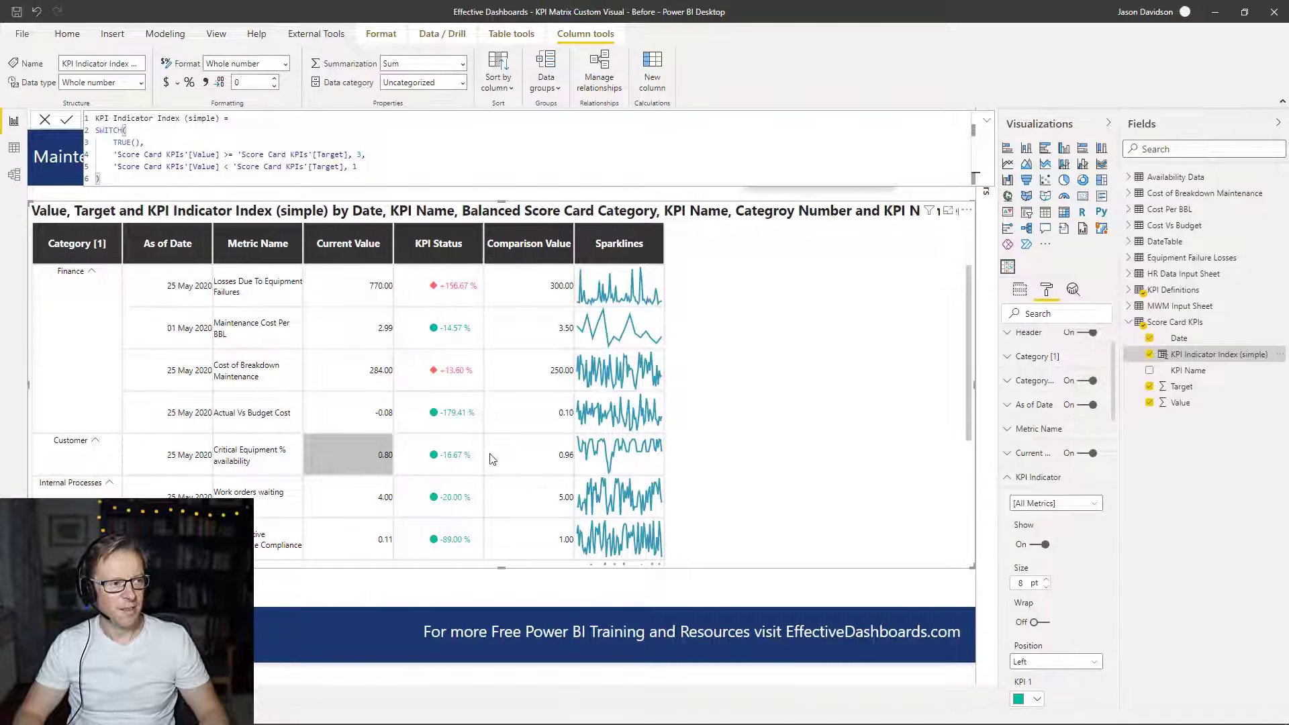
click(448, 460)
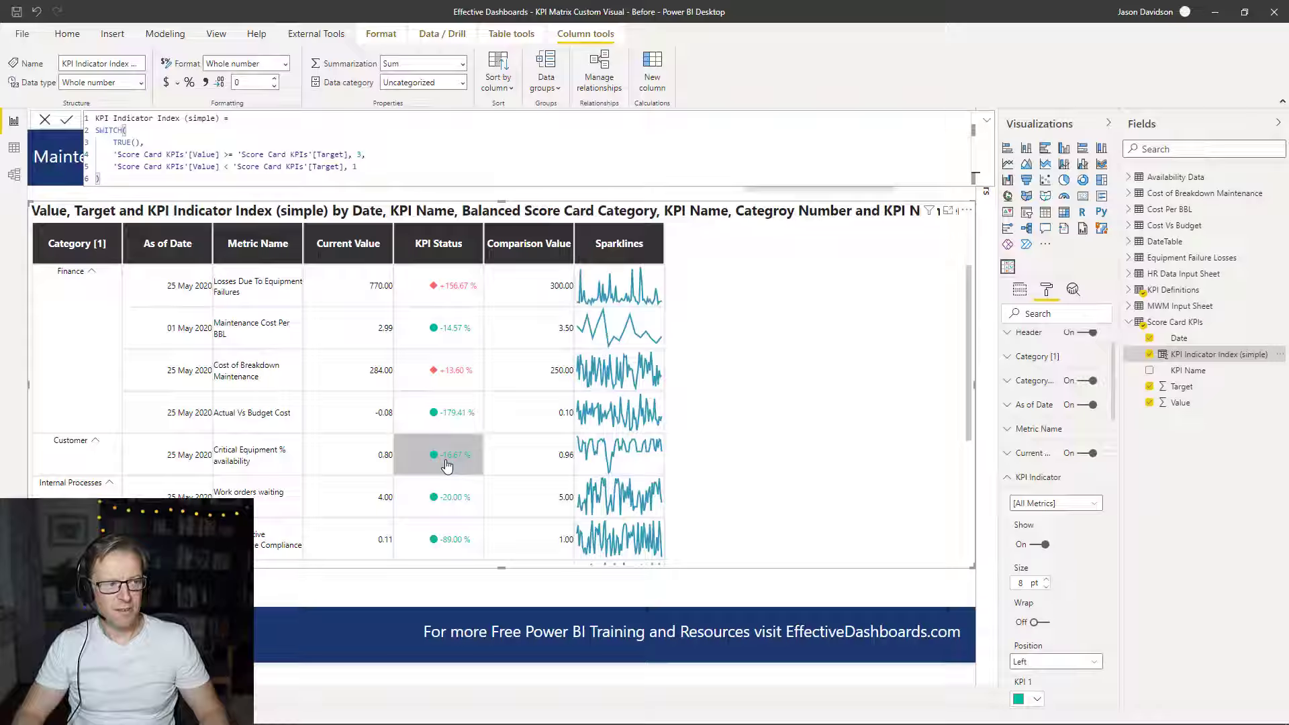
click(562, 468)
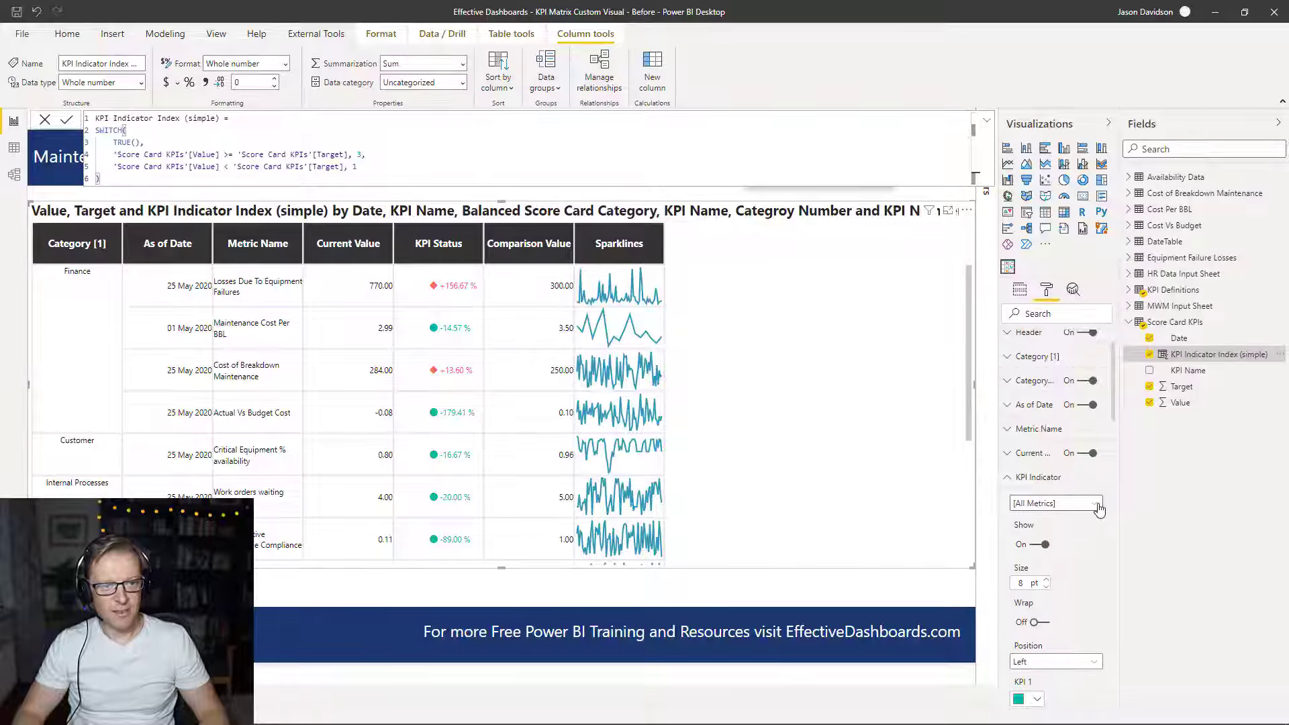
In the KPI Indicator formatting for Critical Equipment % availability, set KPI 1 to red with a Diamond indicator
click(1096, 505)
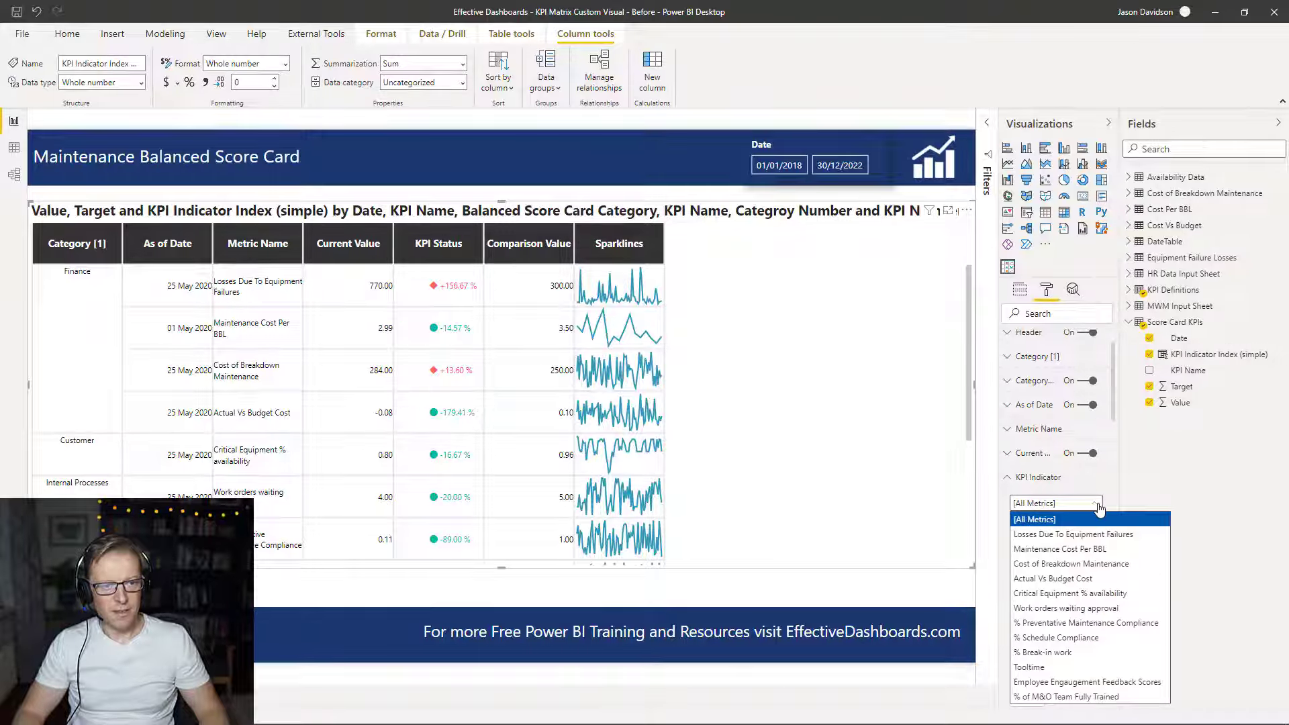
click(1059, 595)
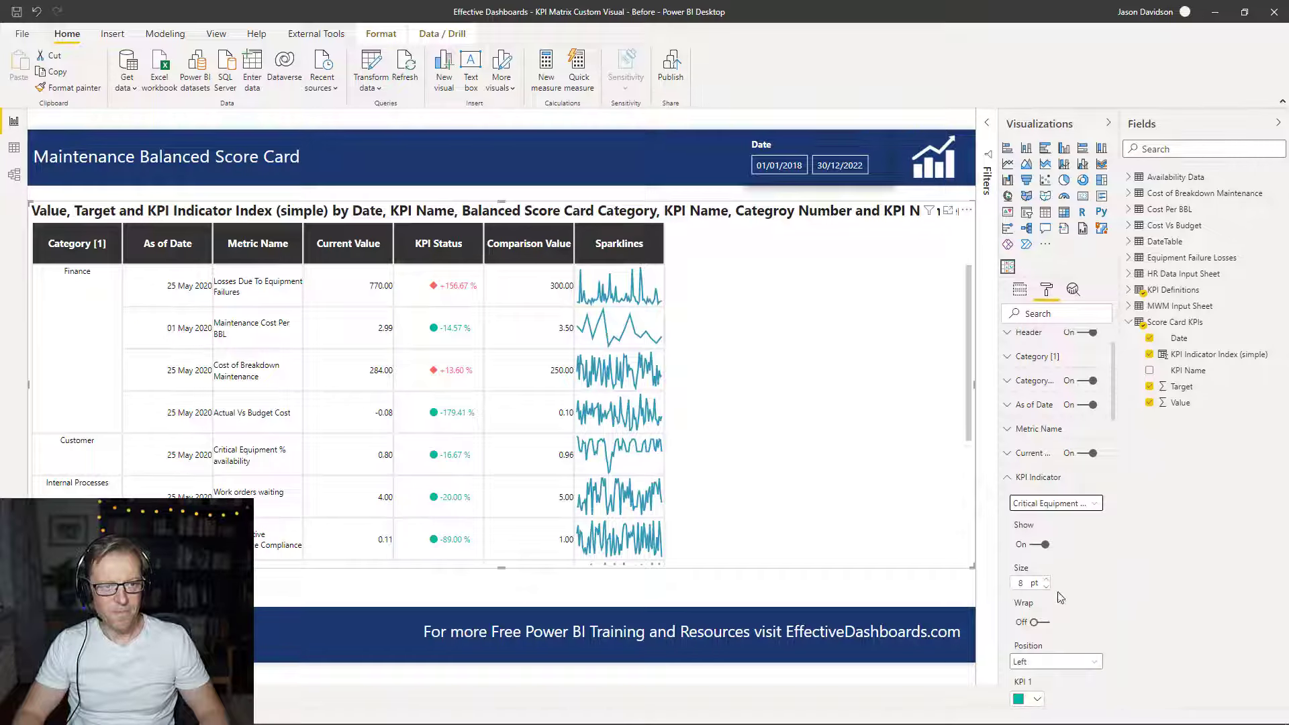
scroll(1118, 415, down, 1)
scroll(1118, 414, down, 4)
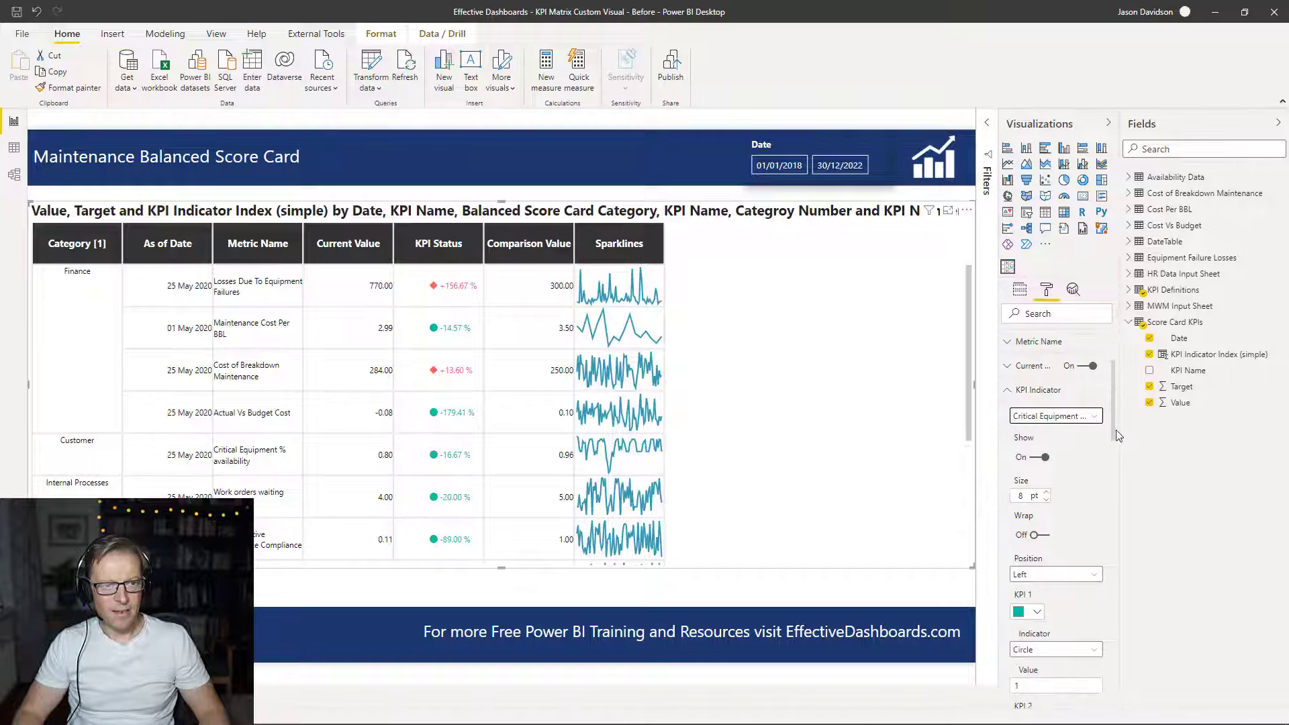
scroll(1114, 458, down, 2)
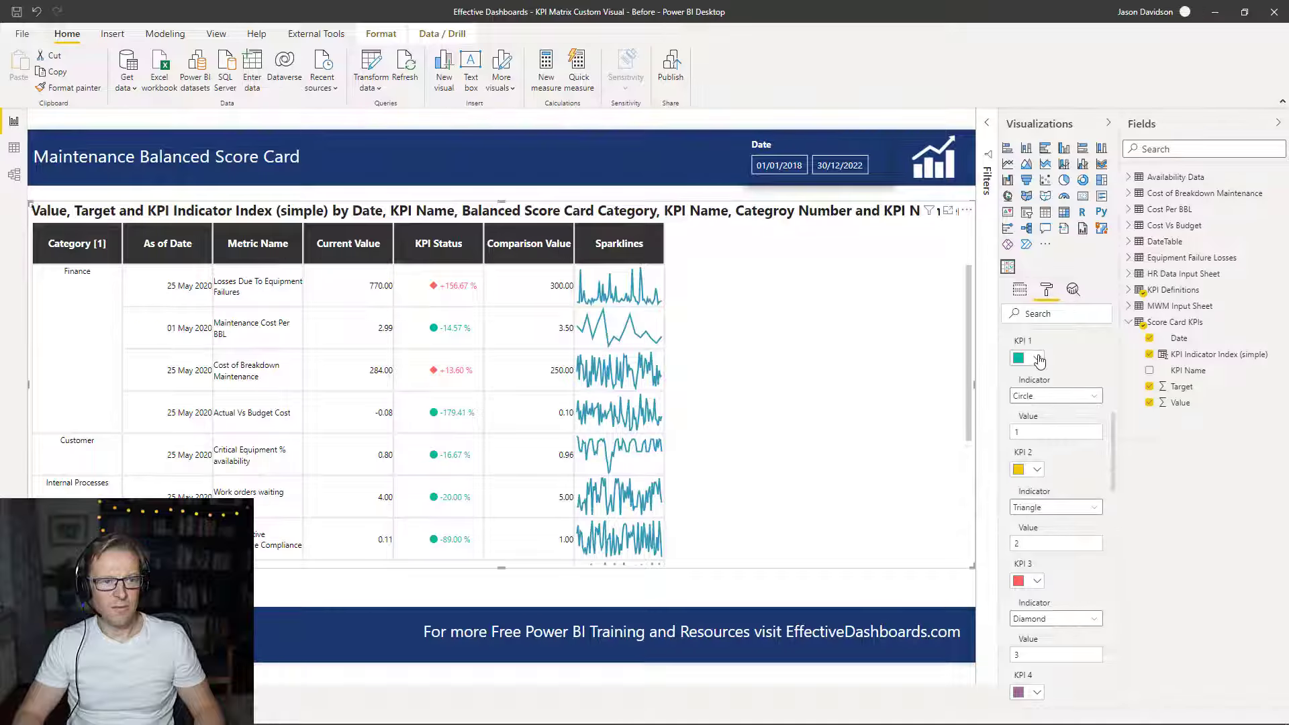
click(1037, 359)
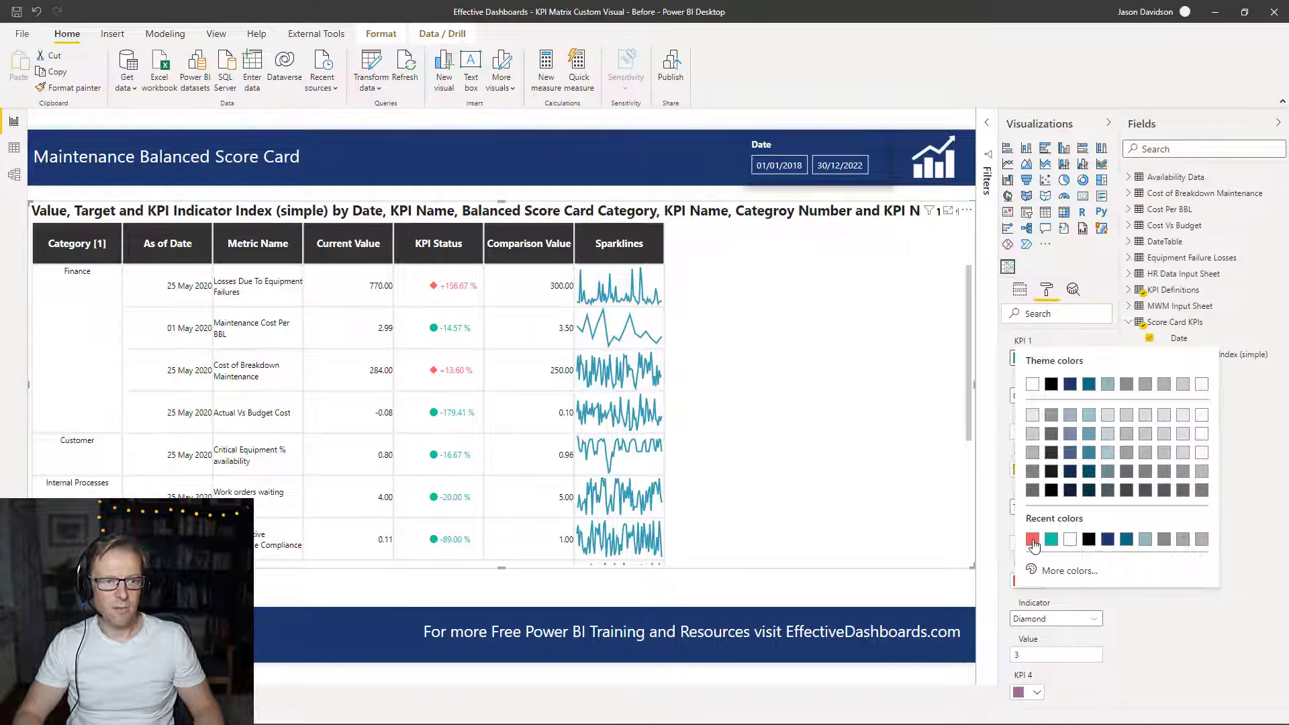
click(1033, 541)
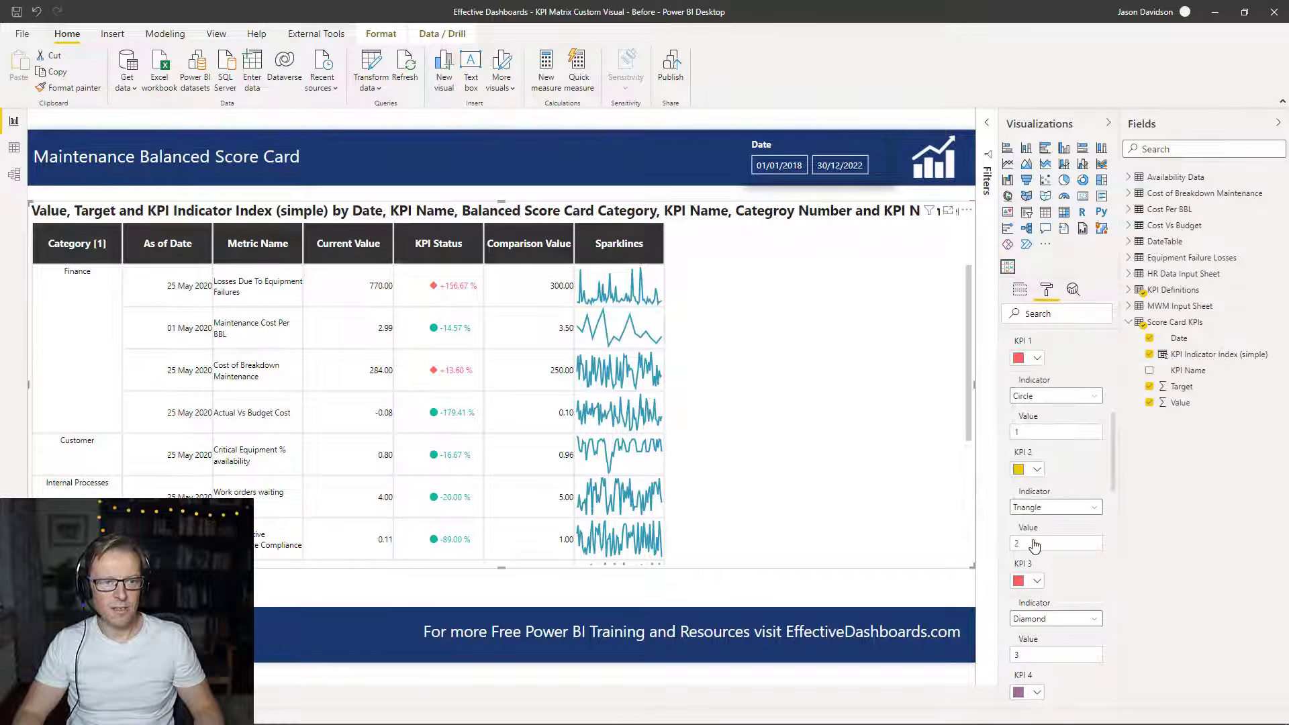
click(1066, 403)
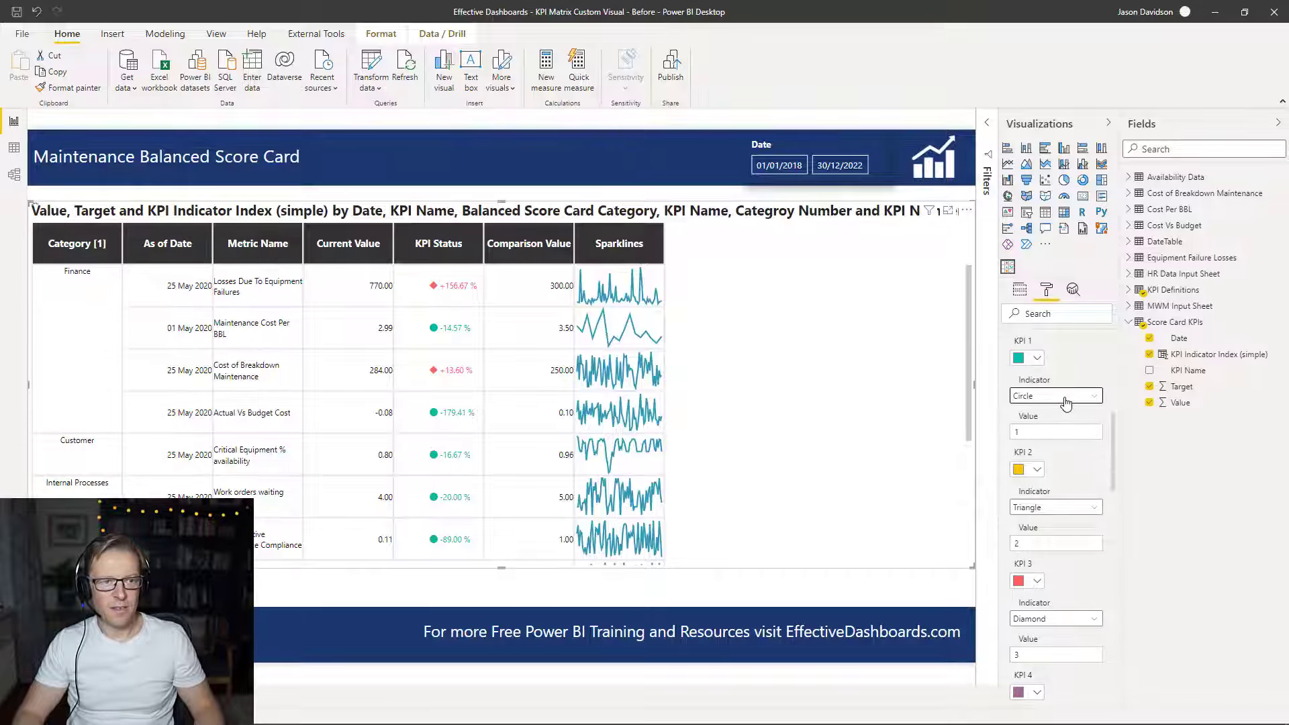
click(1037, 362)
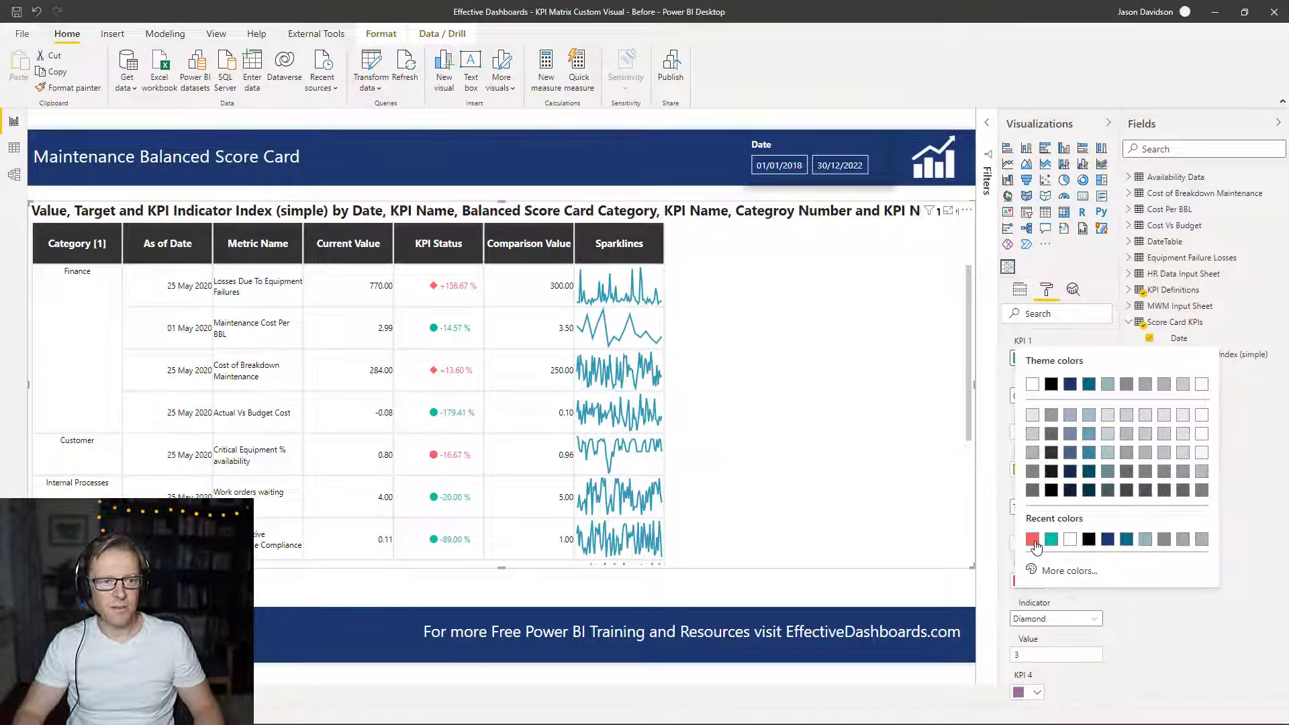
click(1033, 541)
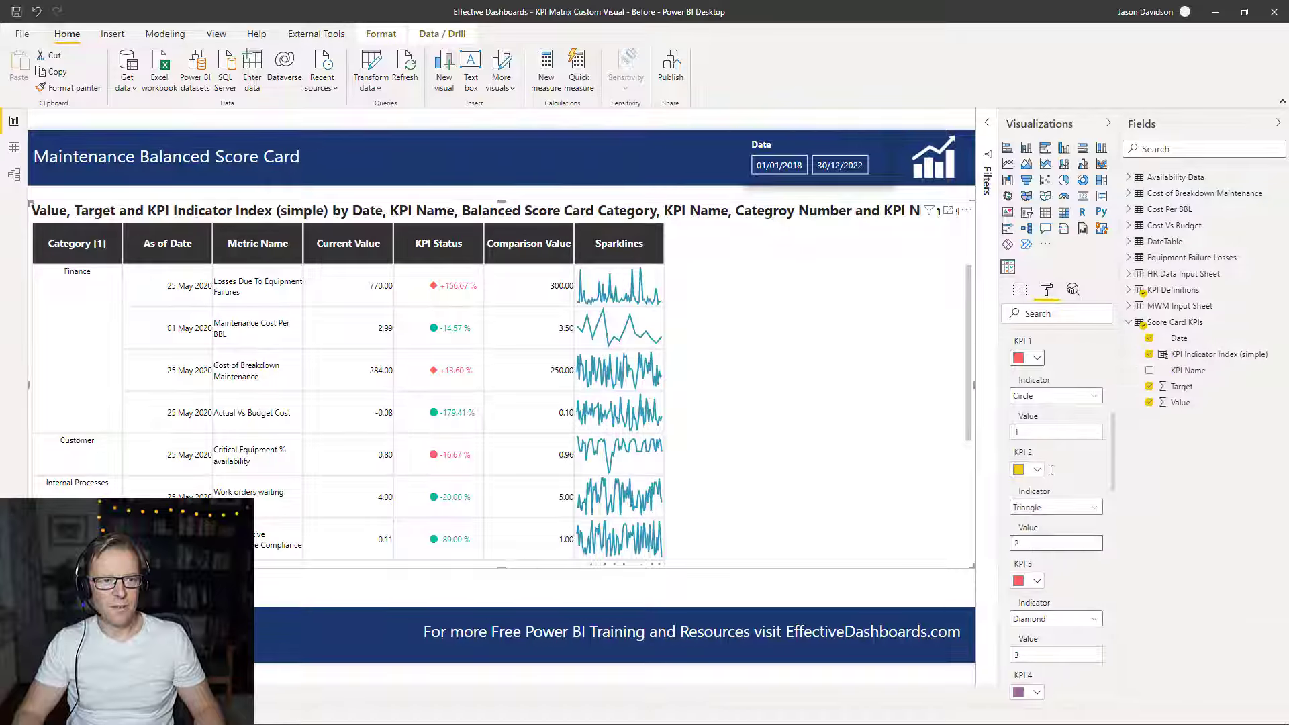
click(1096, 399)
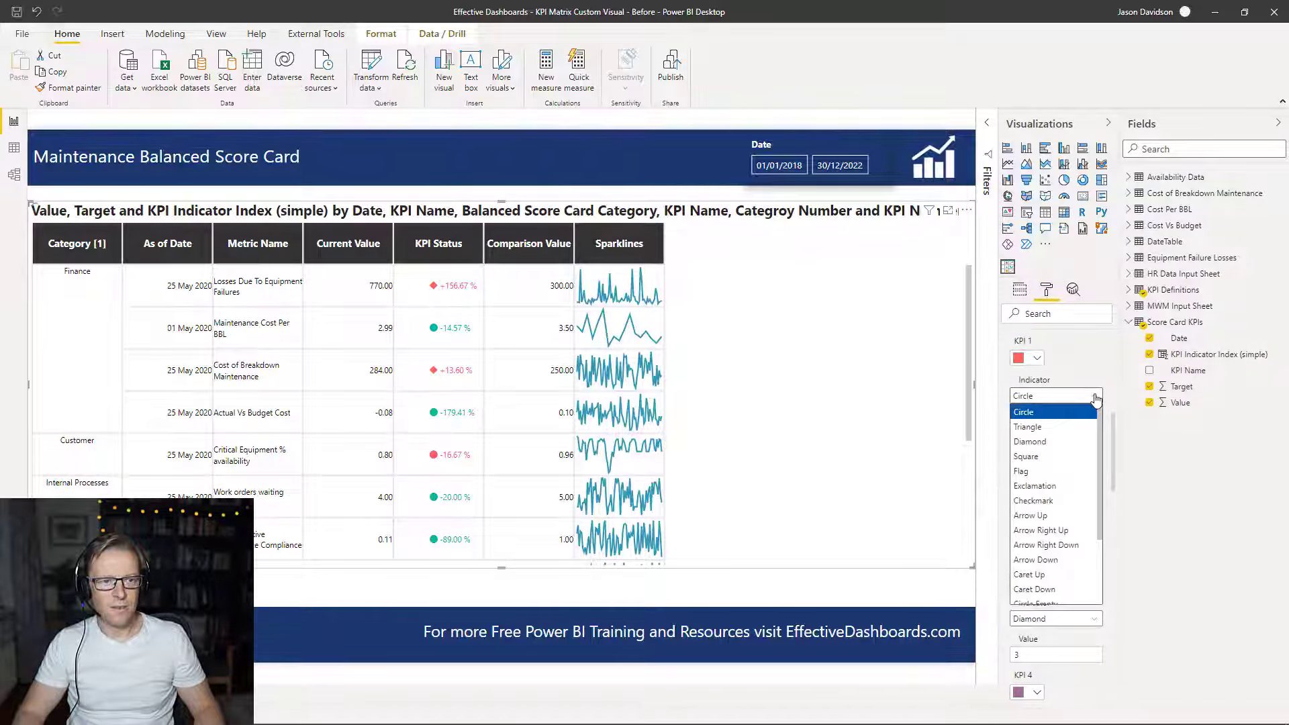
click(1042, 446)
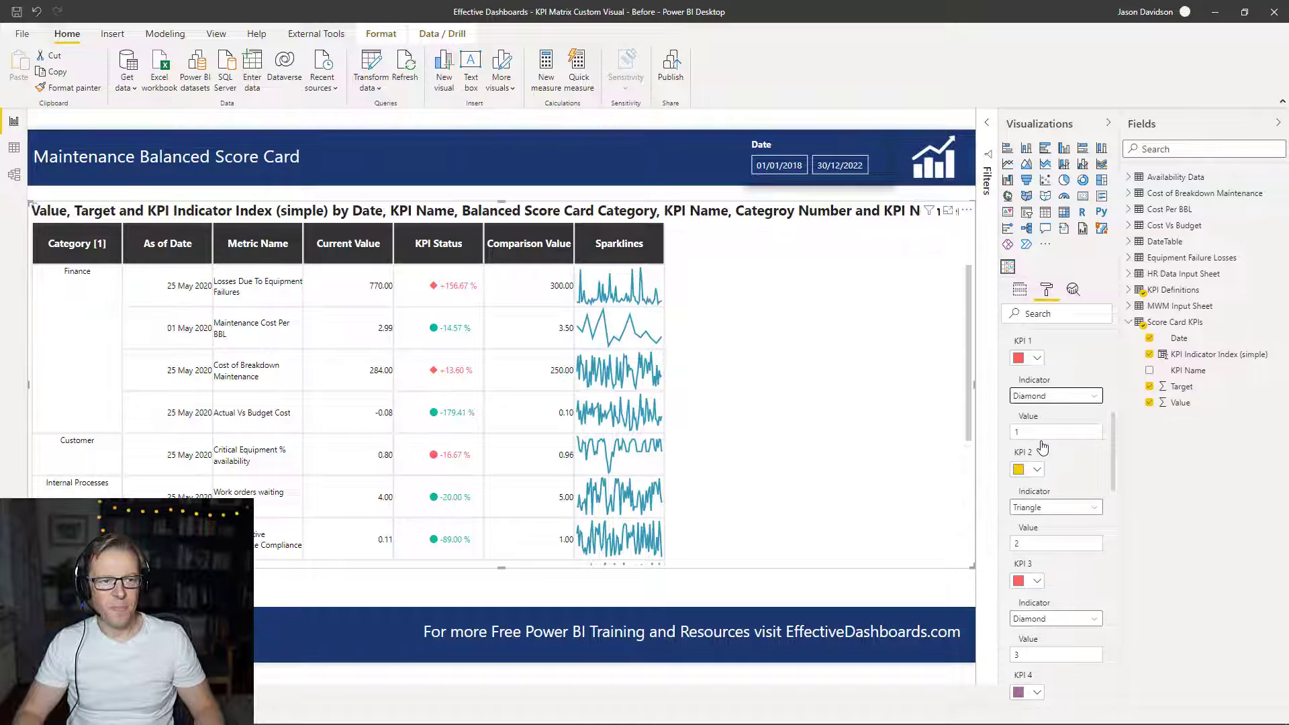
Set KPI 3 to green with a Circle indicator for Critical Equipment % availability
click(1038, 583)
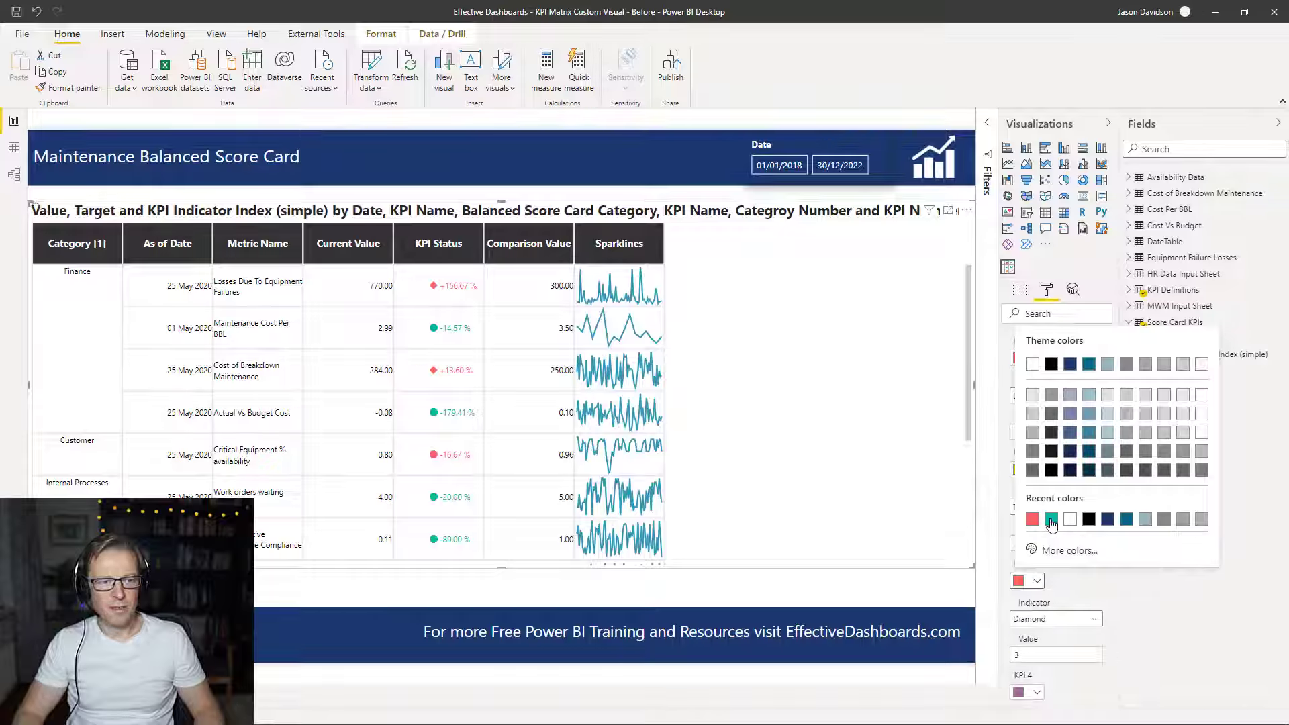
click(1052, 519)
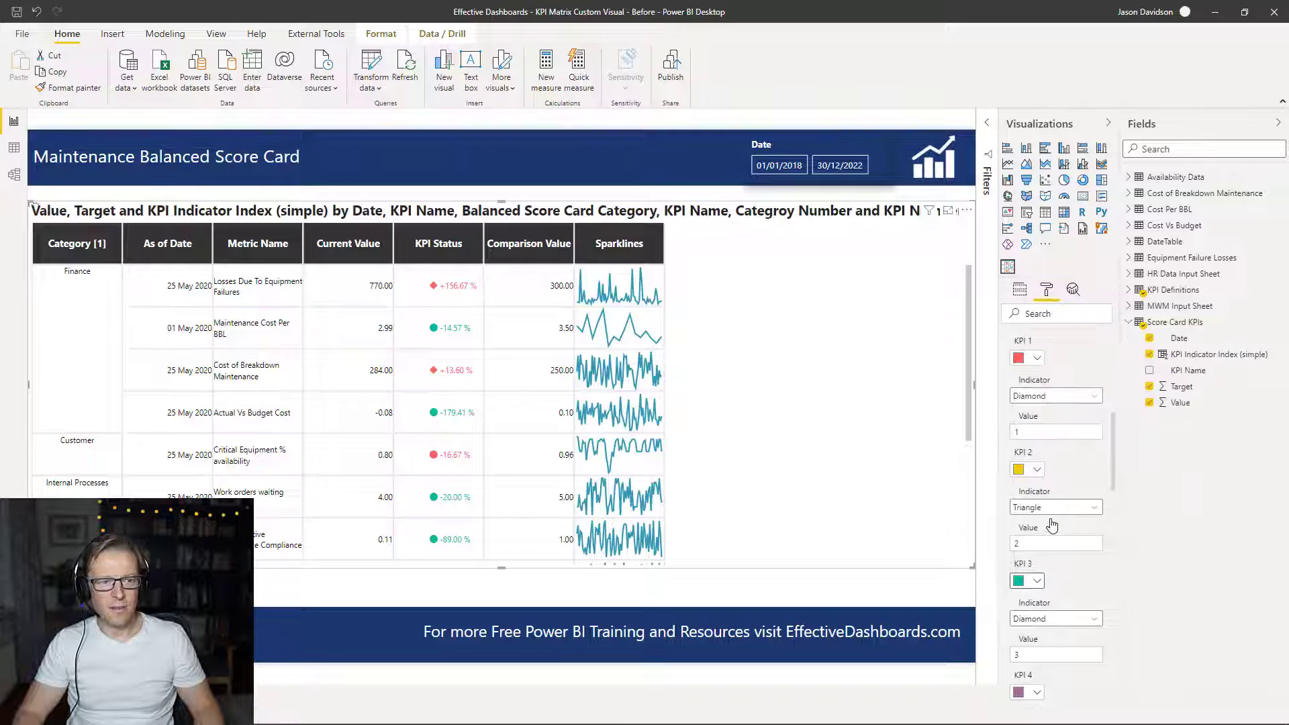
click(1099, 625)
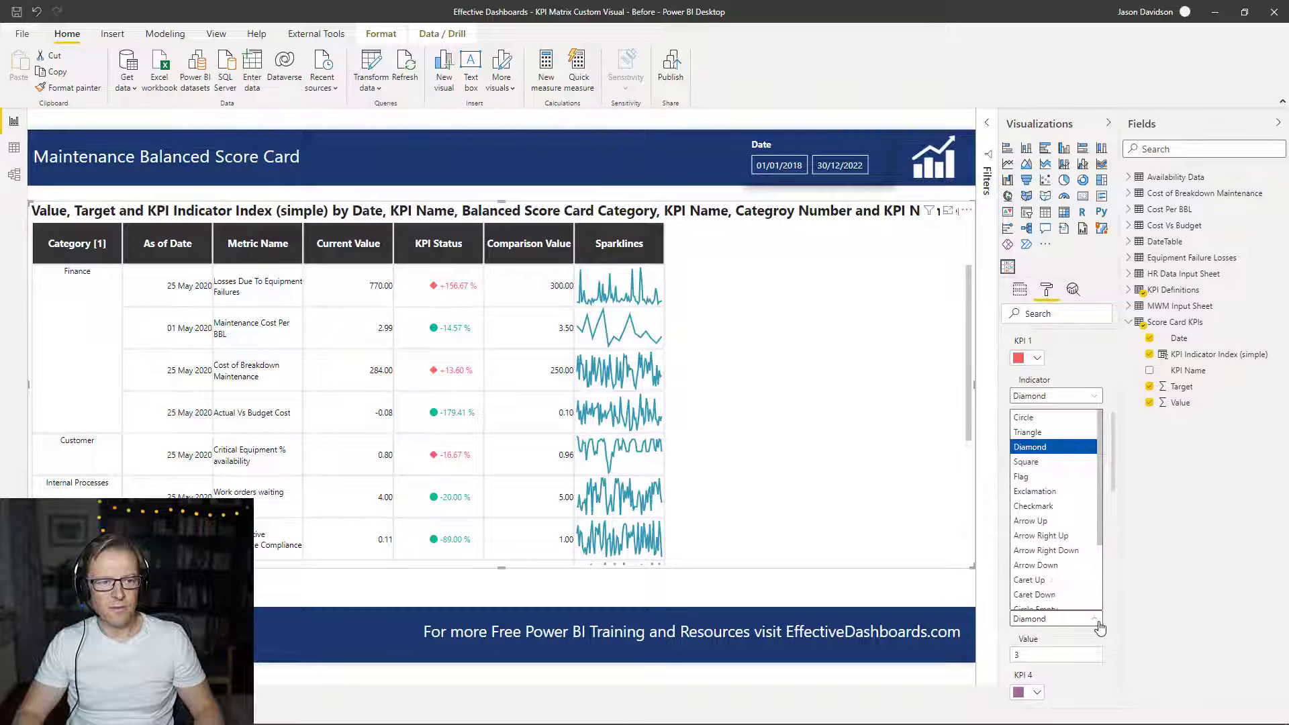
click(1049, 422)
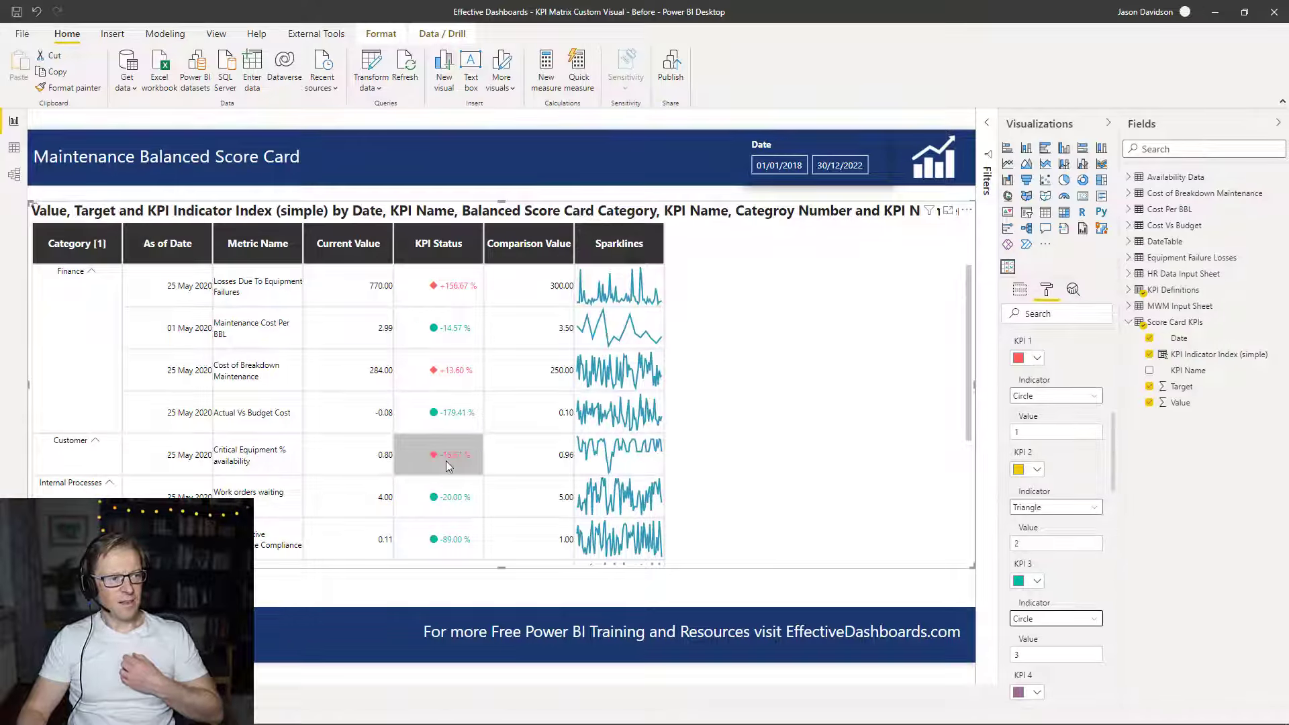
key(Down)
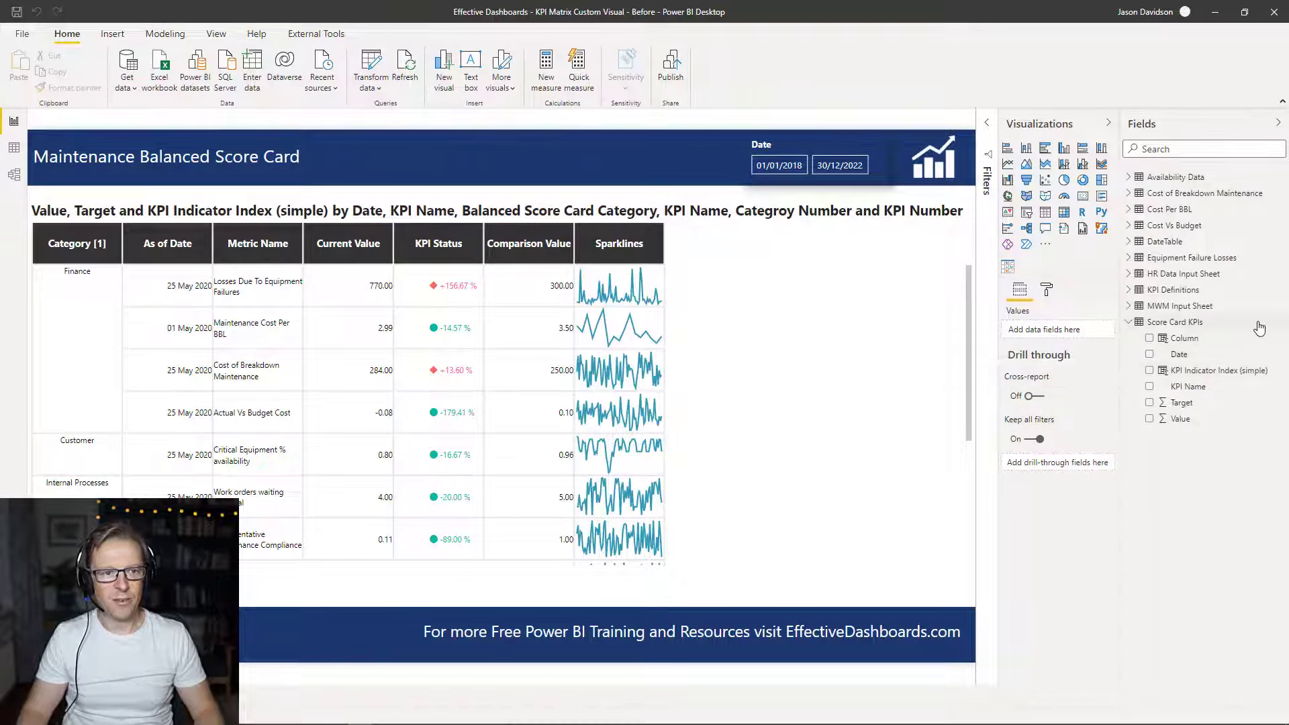
Create a Score Card KPIs column "KPI Indicator Index" whose formula holds the KPI name, target and value in variables
click(1277, 329)
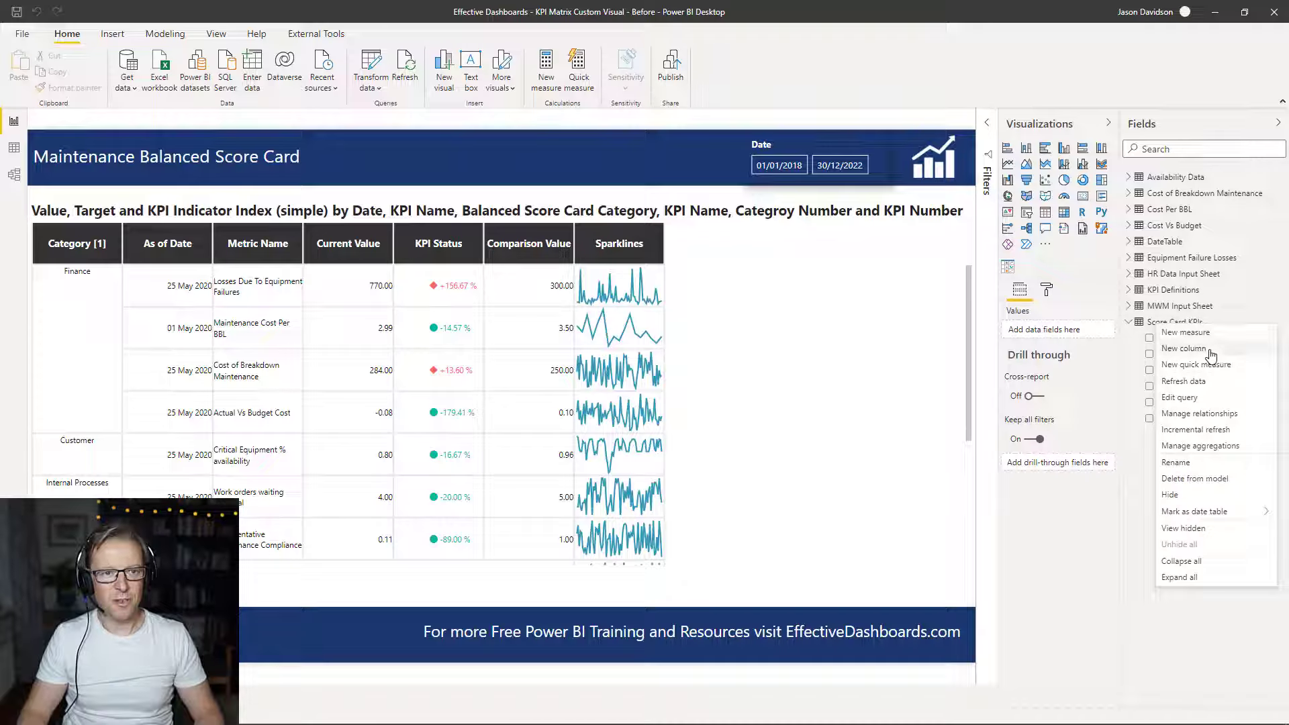
click(1183, 348)
text(KPI Indicator Index = VAR KPI_Name = 'Score Card KPIs'[KPI Name] VAR KPI_Target = 'Score Card KPIs'[Target] VAR KPI_Value = 'Score Card KPIs'[Value] VAR KPI_Threshold_Status = RELATED('KPI Definitions'[Threshold Status])  VAR KPI_Index_Above_Is_Good = SWITCH(     TRUE(),     KPI_Value > KPI_Target, 1, //Greater than the target is good.     //KPI_Value > (KPI_Target*0.98), 2, //Within 98% of the target is ok     3 //otherwise it'll be bad. )  VAR KPI_Index_Below_Is_Good = SWITCH(     TRUE(),     KPI_Value < KPI_Target, 1, //Less than the target is good.     //KPI_Value < (KPI_Target*1.02), 2, //Below 2% over the target is ok     3 //otherwise it'll be bad. )  VAR Result = SWITCH(     TRUE(),     KPI_Threshold_Status = "Above Is Good", KPI_Index_Above_Is_Good,     KPI_Threshold_Status = "Below Is Good", KPI_Index_Below_Is_Good )  RETURN Result)
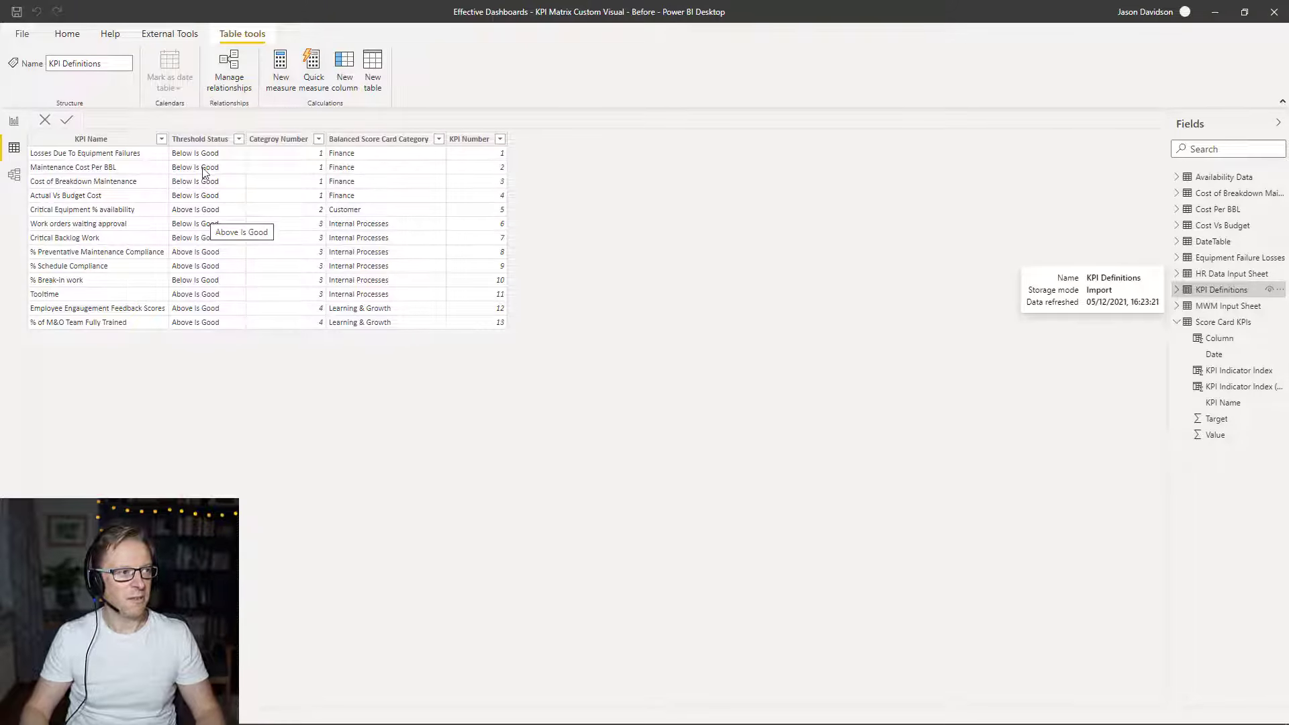
Back on the report page, replace KPI Indicator Index (simple) with the KPI Indicator Index column as the score card matrix's indicator index
click(14, 121)
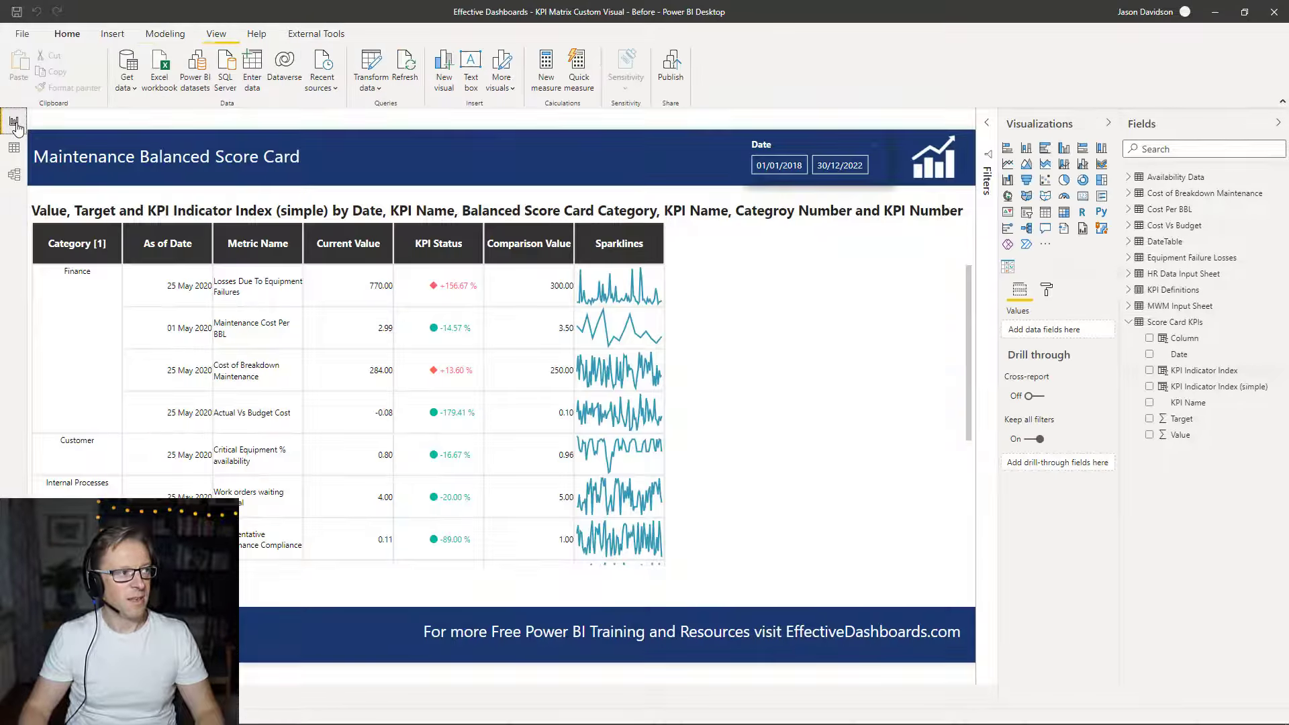
click(1203, 370)
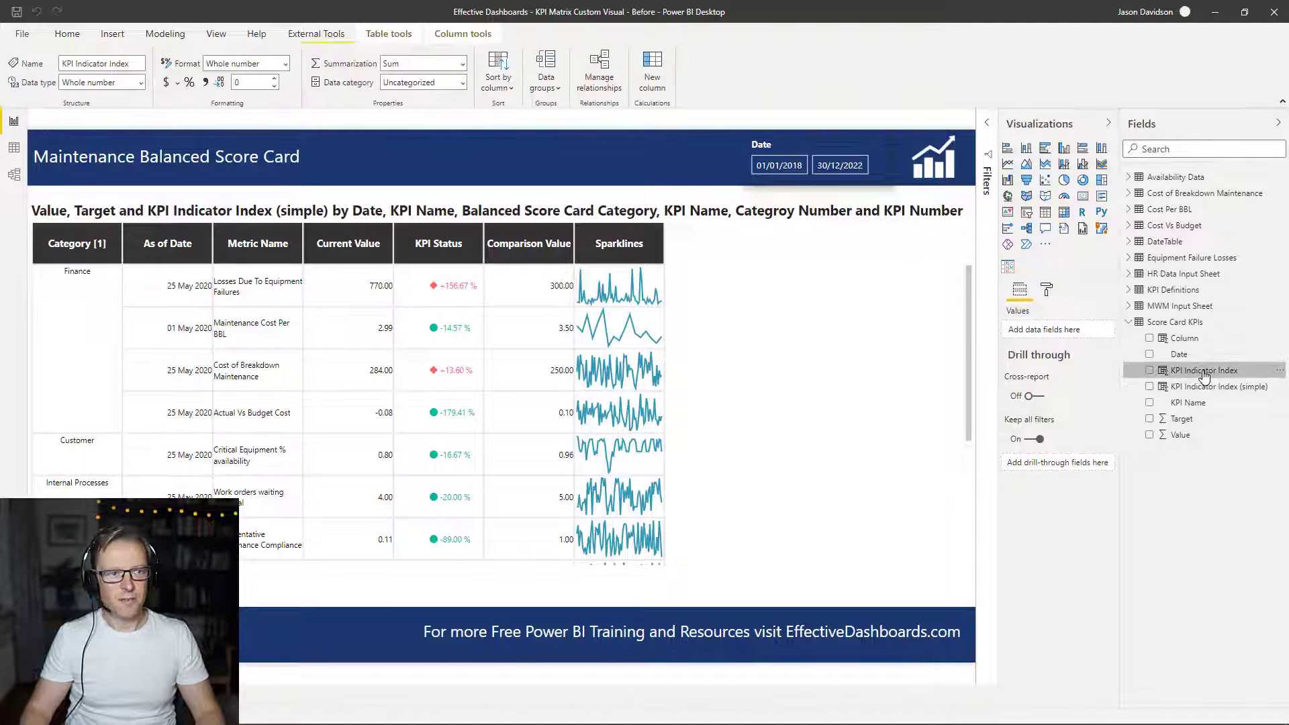
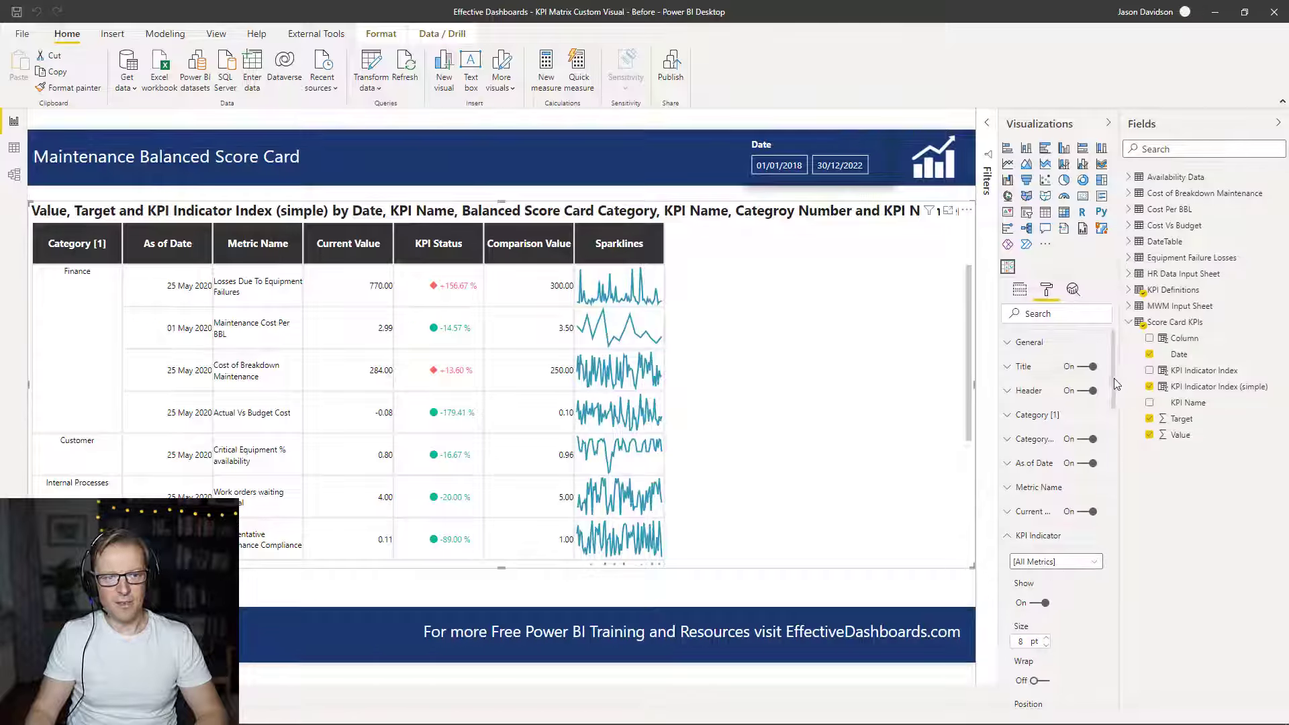
scroll(1113, 397, down, 3)
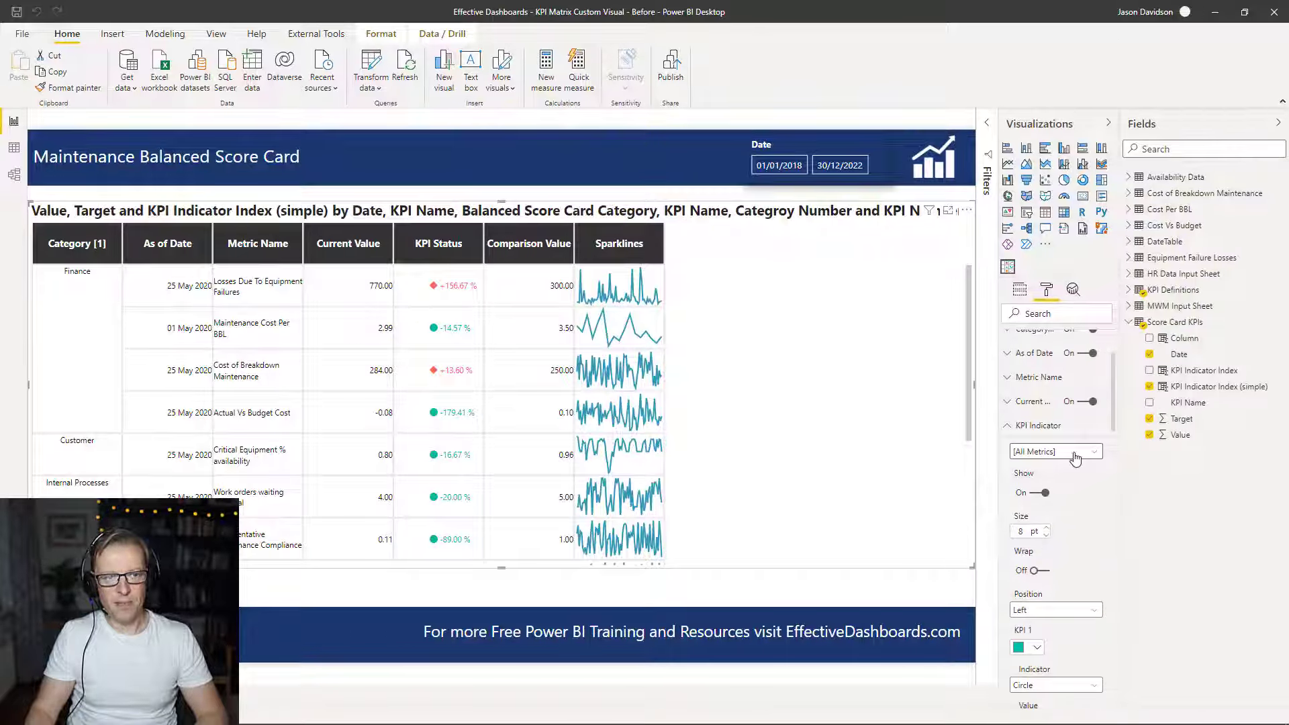
click(1075, 457)
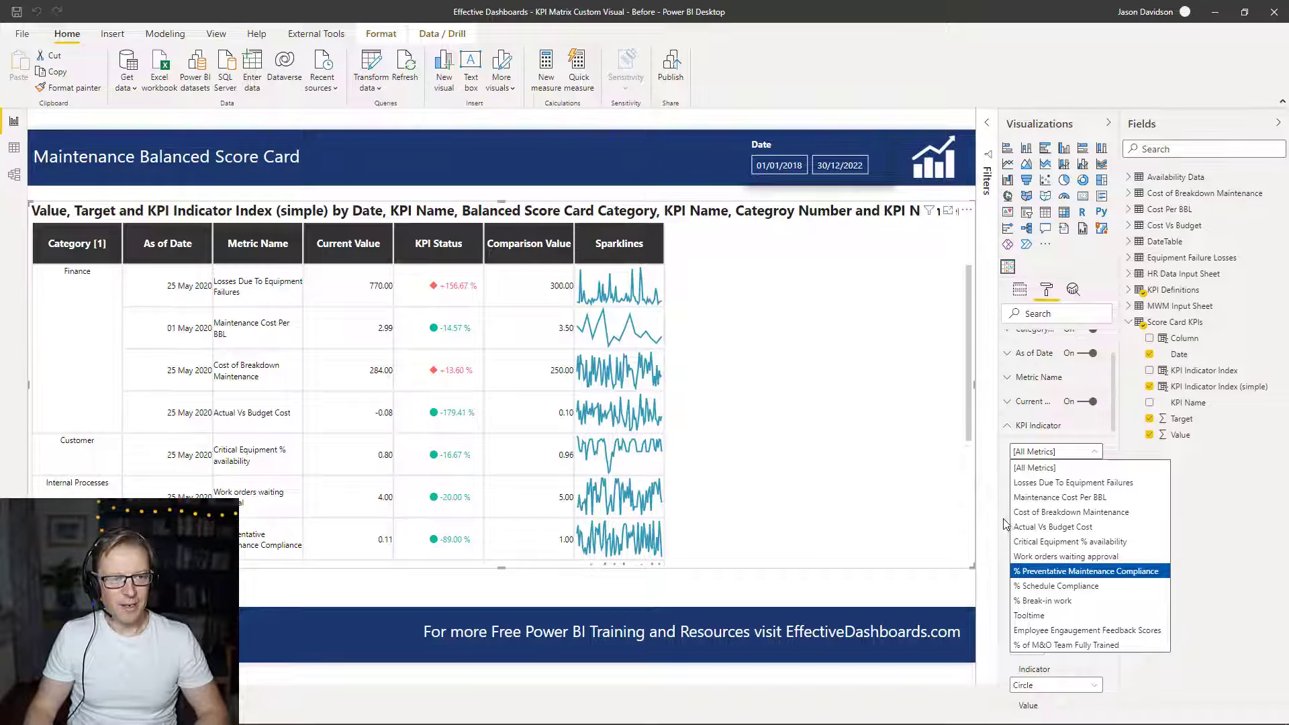
click(1031, 348)
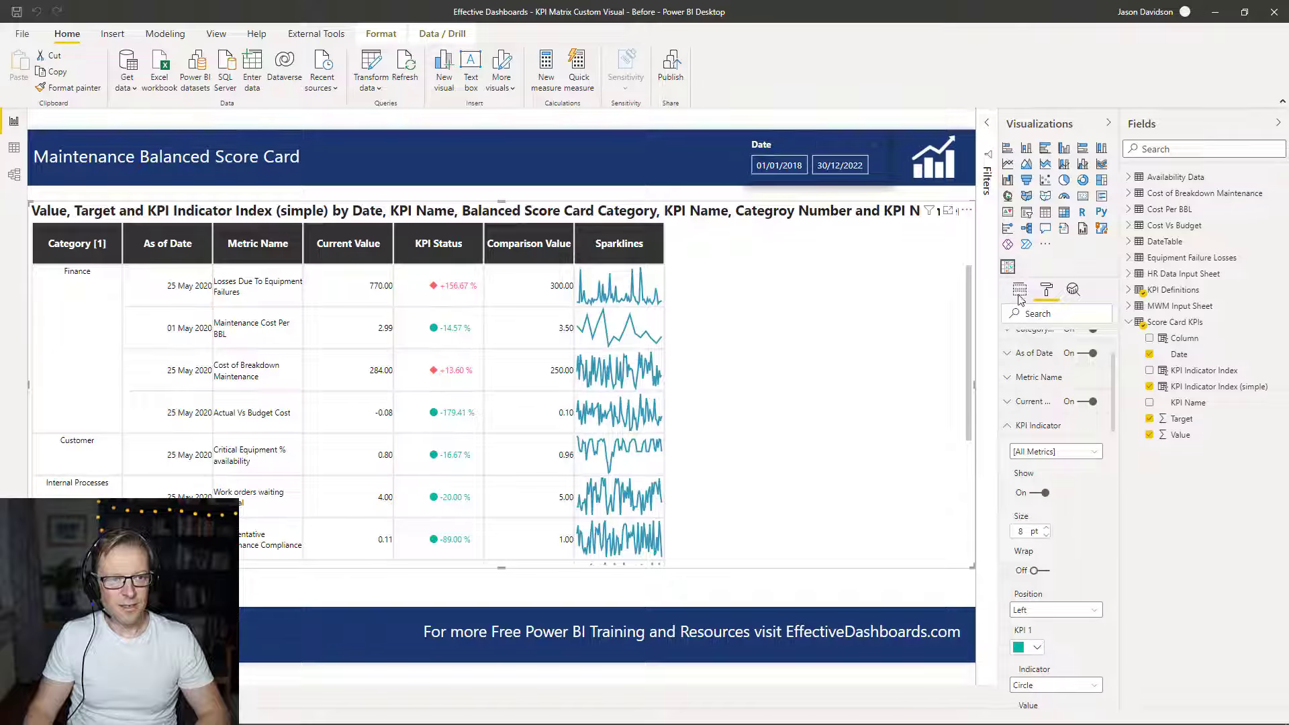
click(1019, 291)
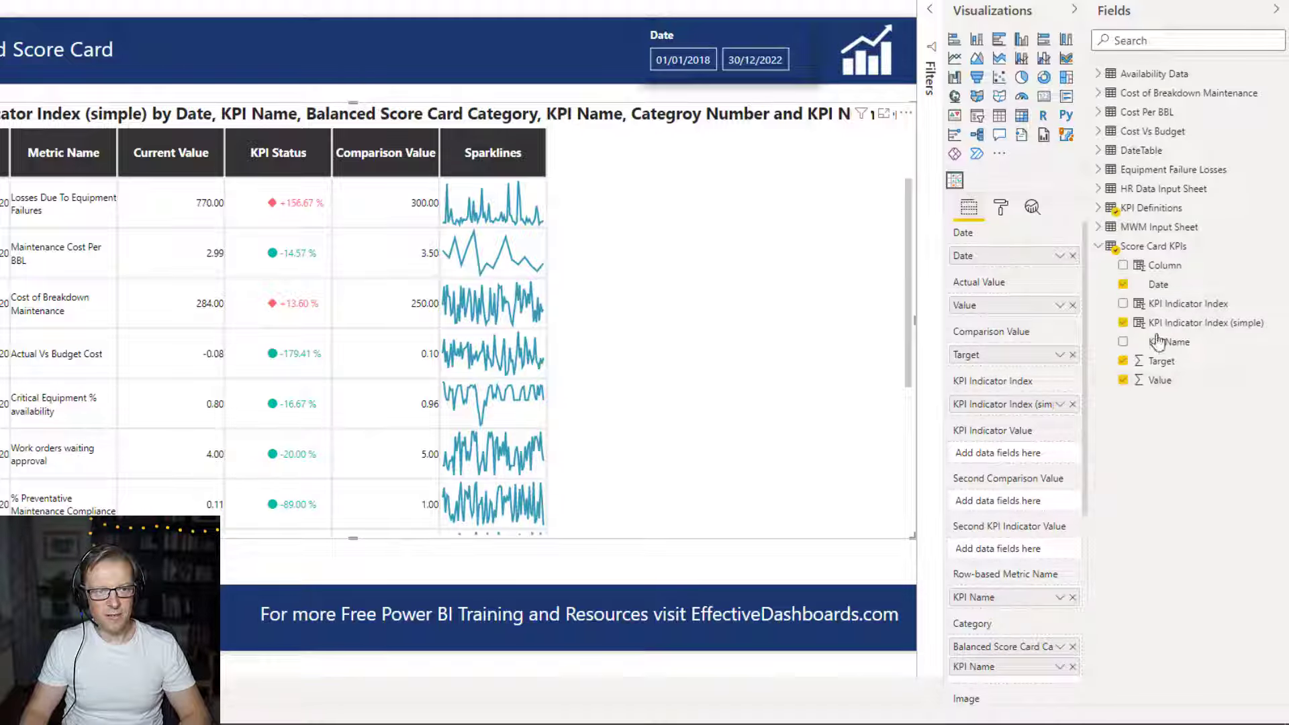
drag(1183, 307, 1007, 406)
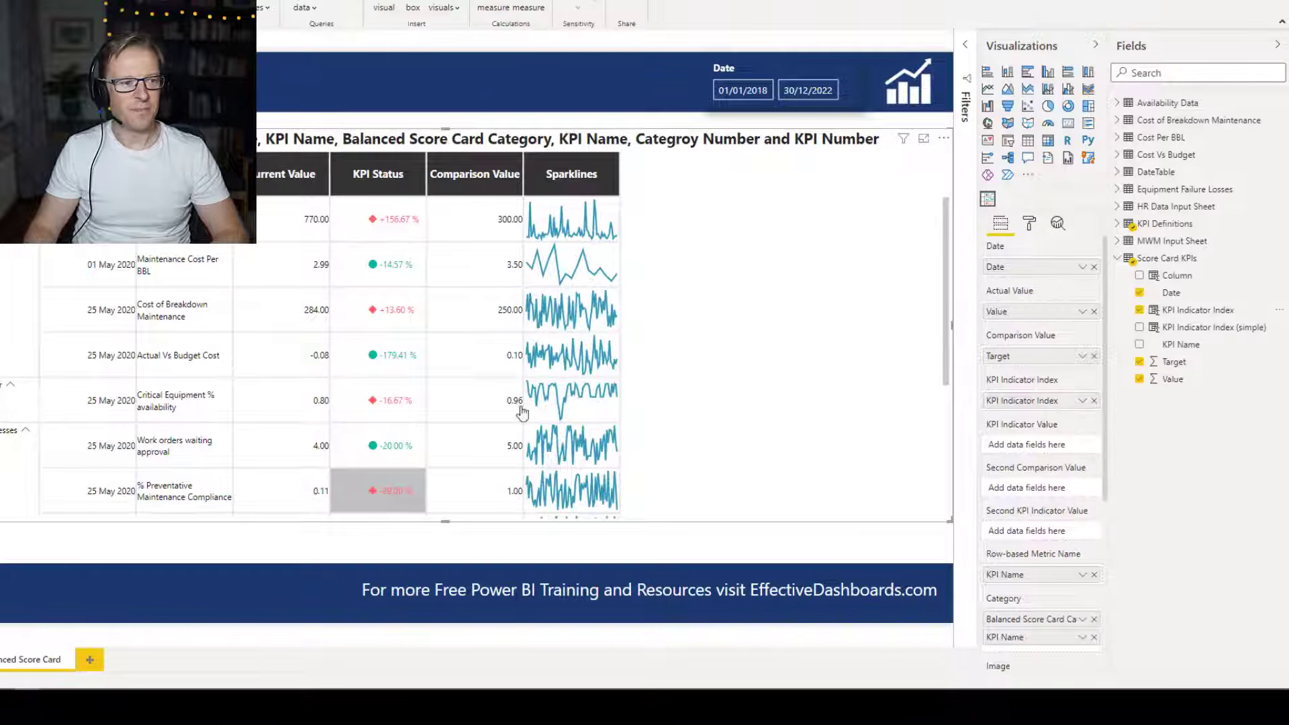
scroll(944, 207, down, 1)
scroll(949, 178, up, 1)
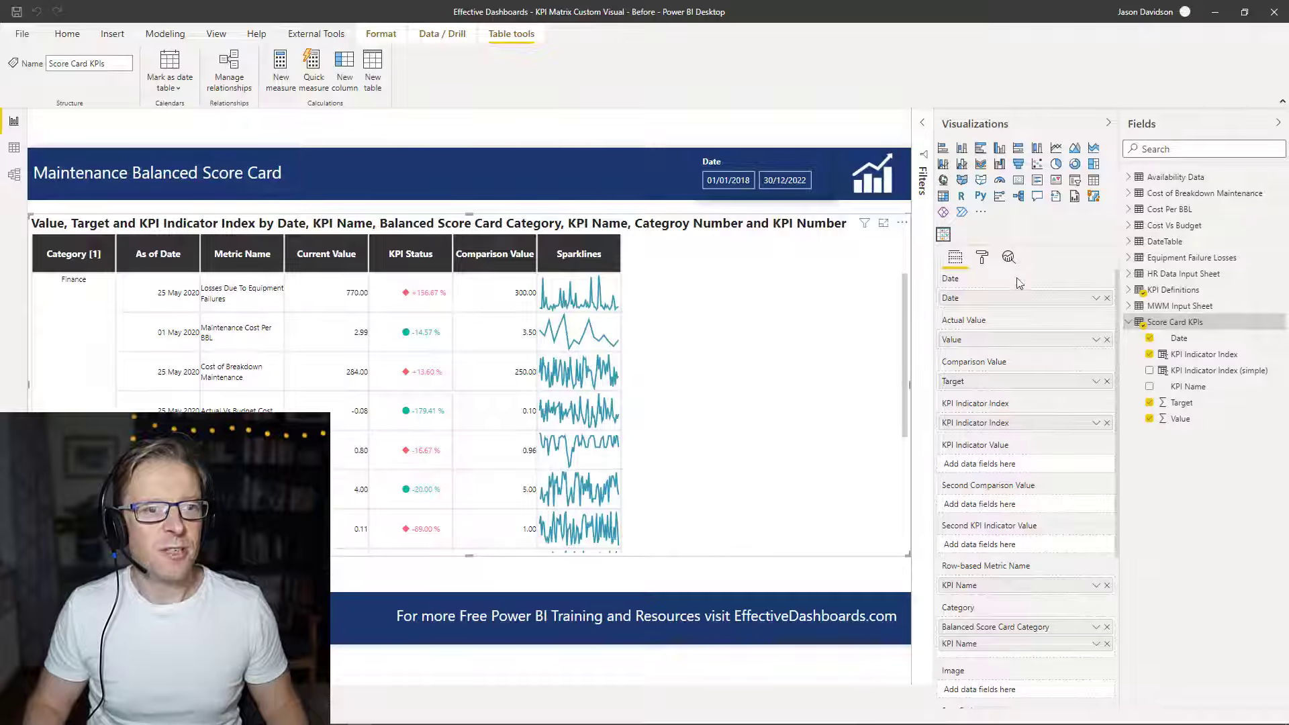
Create a Score Card KPIs column "Difference From KPI Value Abs" that subtracts 'Score Card KPIs'[Target] from 'Score Card KPIs'[Value]
click(1276, 328)
key(Escape)
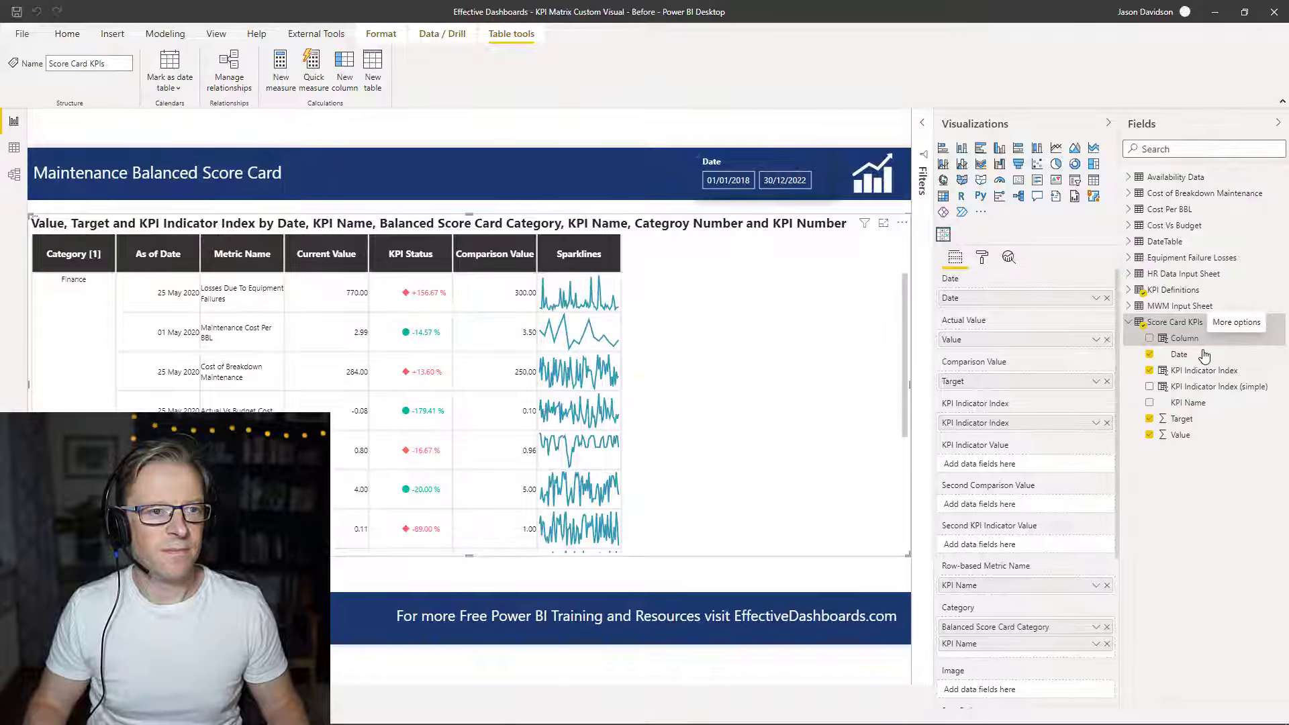
key(ctrl+a)
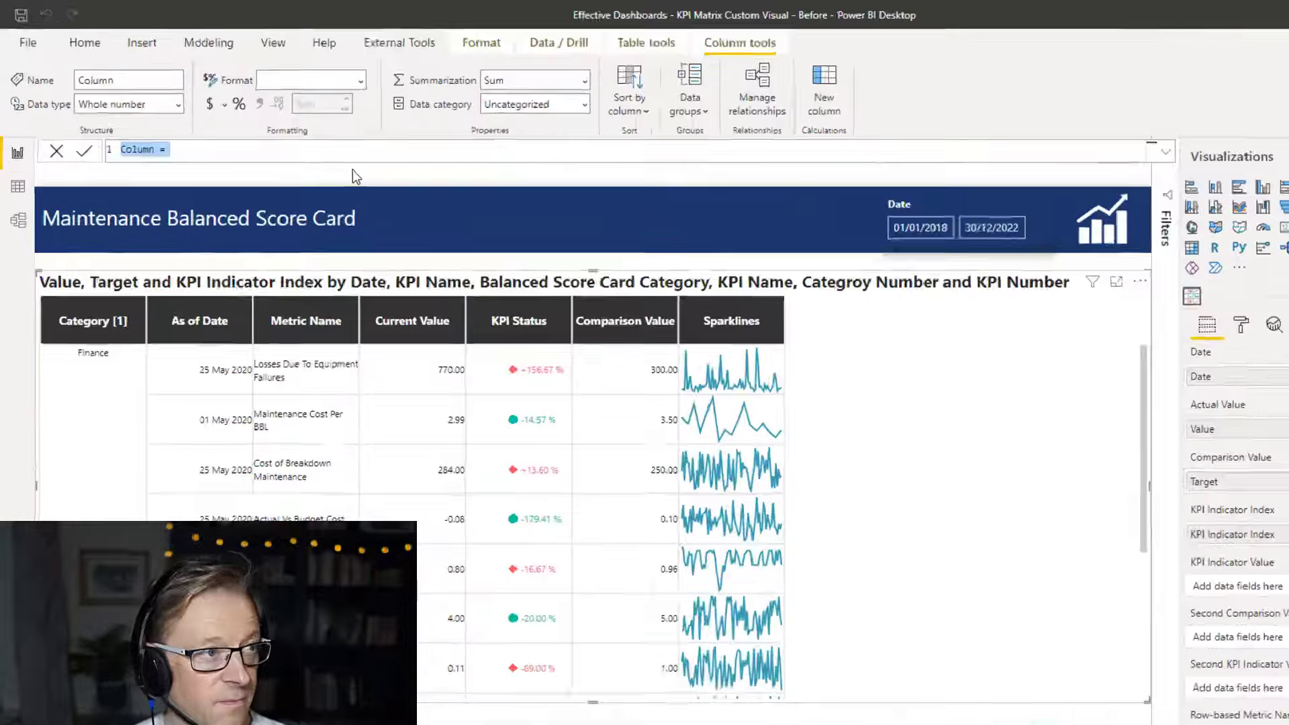
text(Difference From KPI Value Abs = 'Score Card KPIs'[Value] - 'Score Card KPIs'[Target])
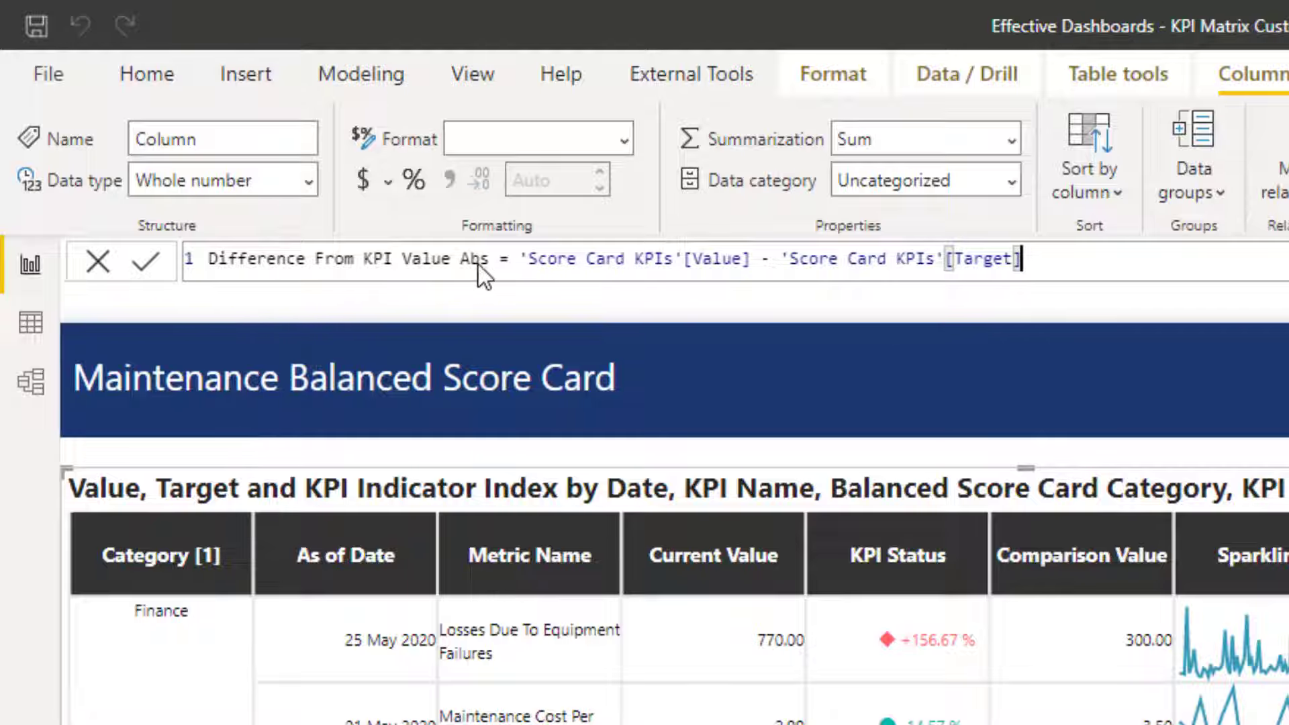
click(145, 264)
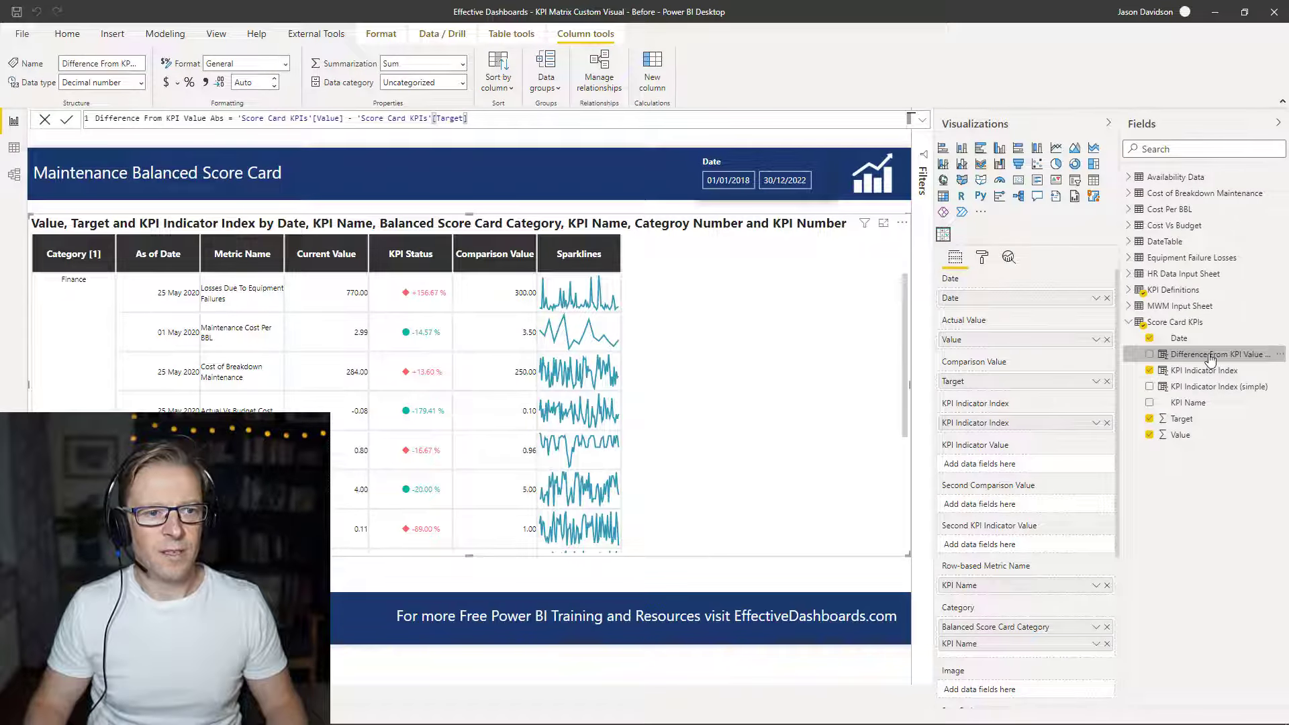
Add Difference From KPI Value Abs as the matrix's second comparison value and turn off the Second KPI Indicator Value column
drag(1208, 354, 1033, 505)
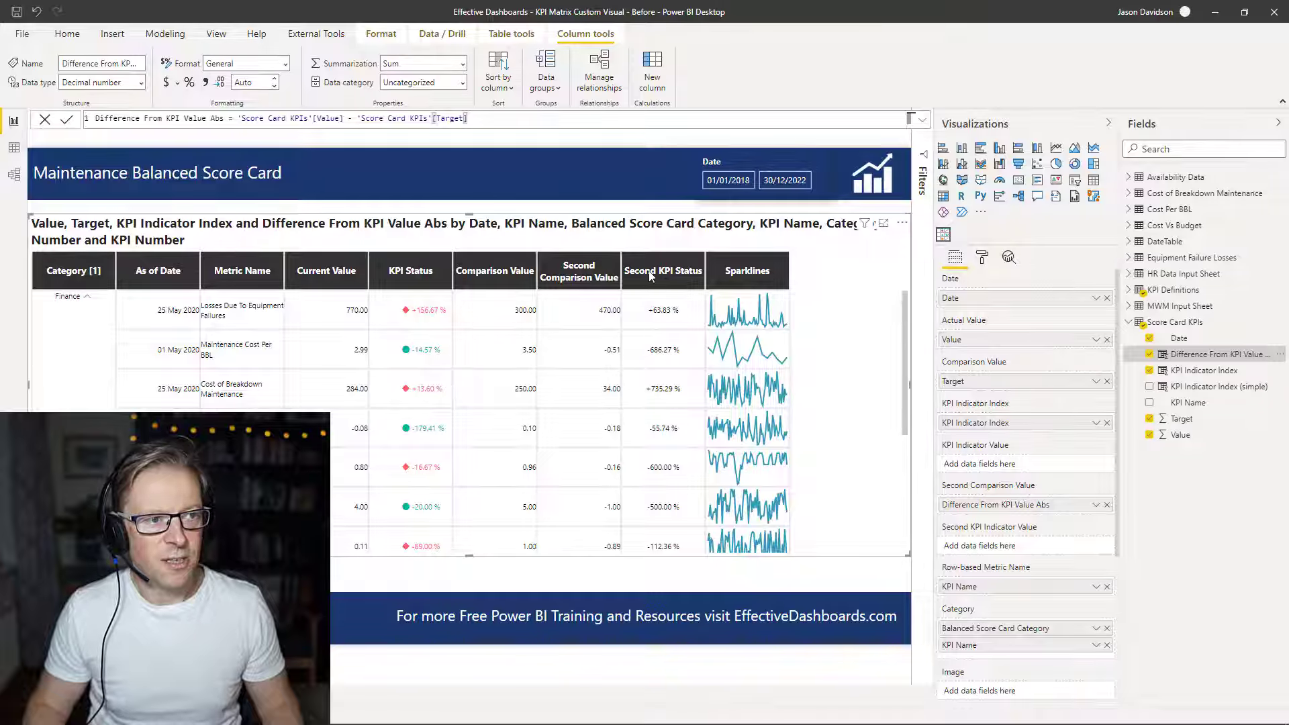
click(984, 259)
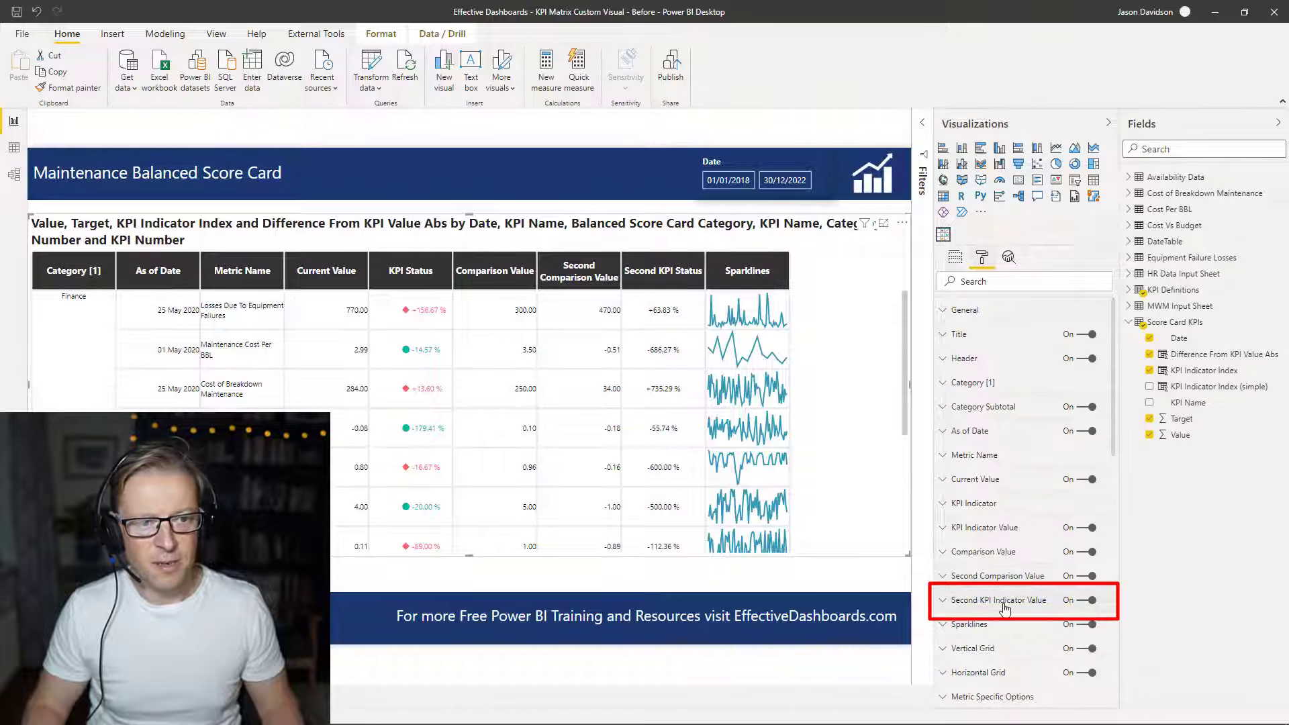
click(1088, 602)
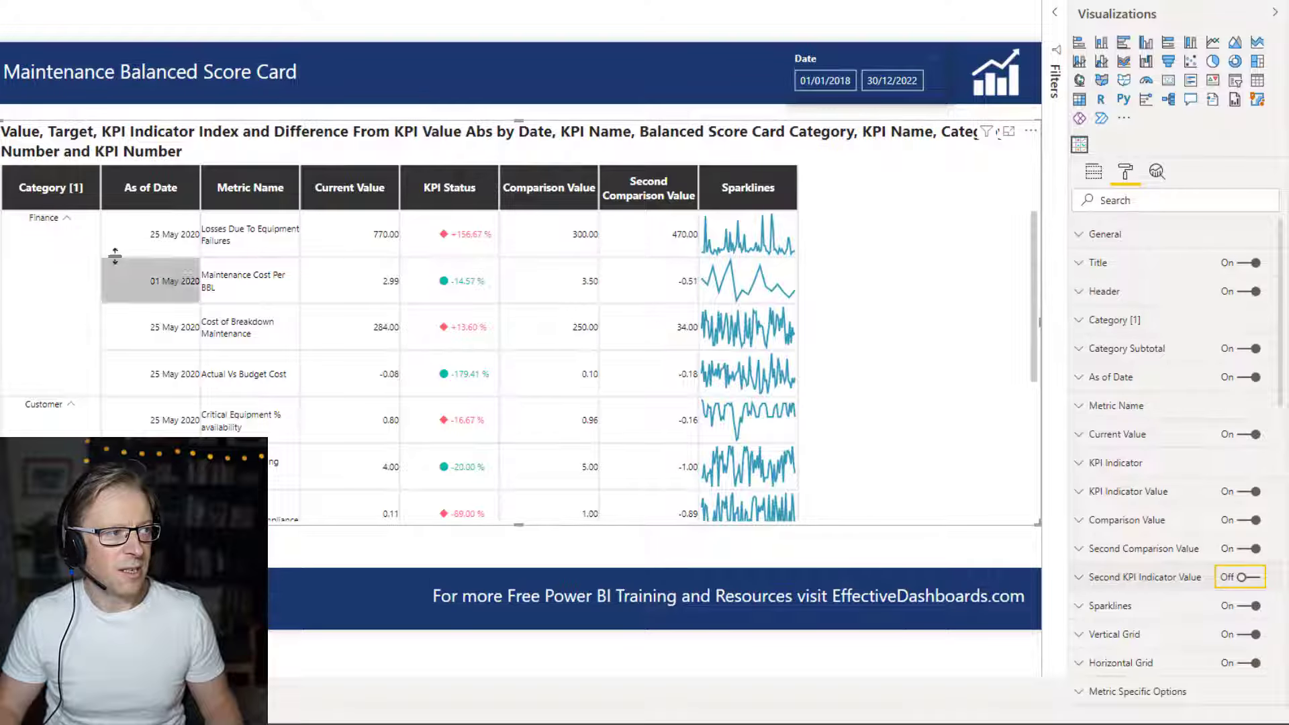
Change the label of the matrix's Category [1] column to "BSC Aspect"
click(1078, 322)
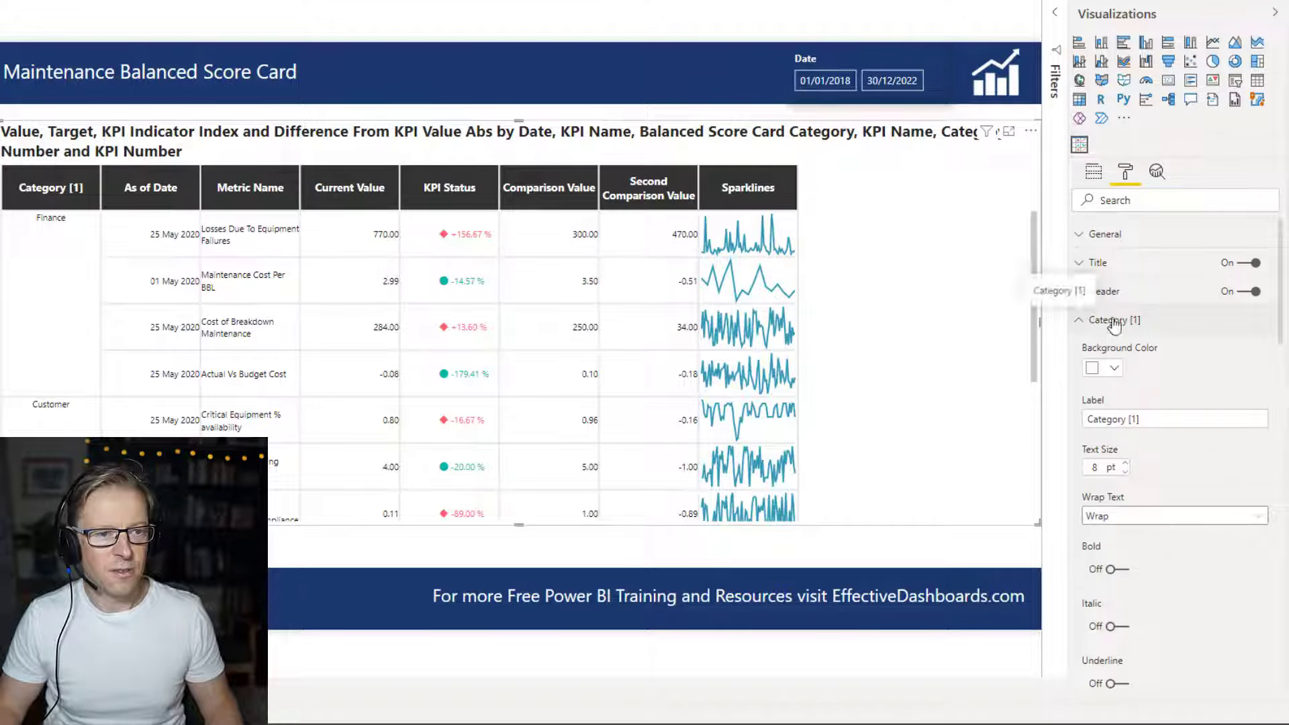
mouse_move(1282, 271)
mouse_down()
mouse_move(1284, 380)
mouse_move(1282, 272)
mouse_up()
scroll(1233, 296, up, 3)
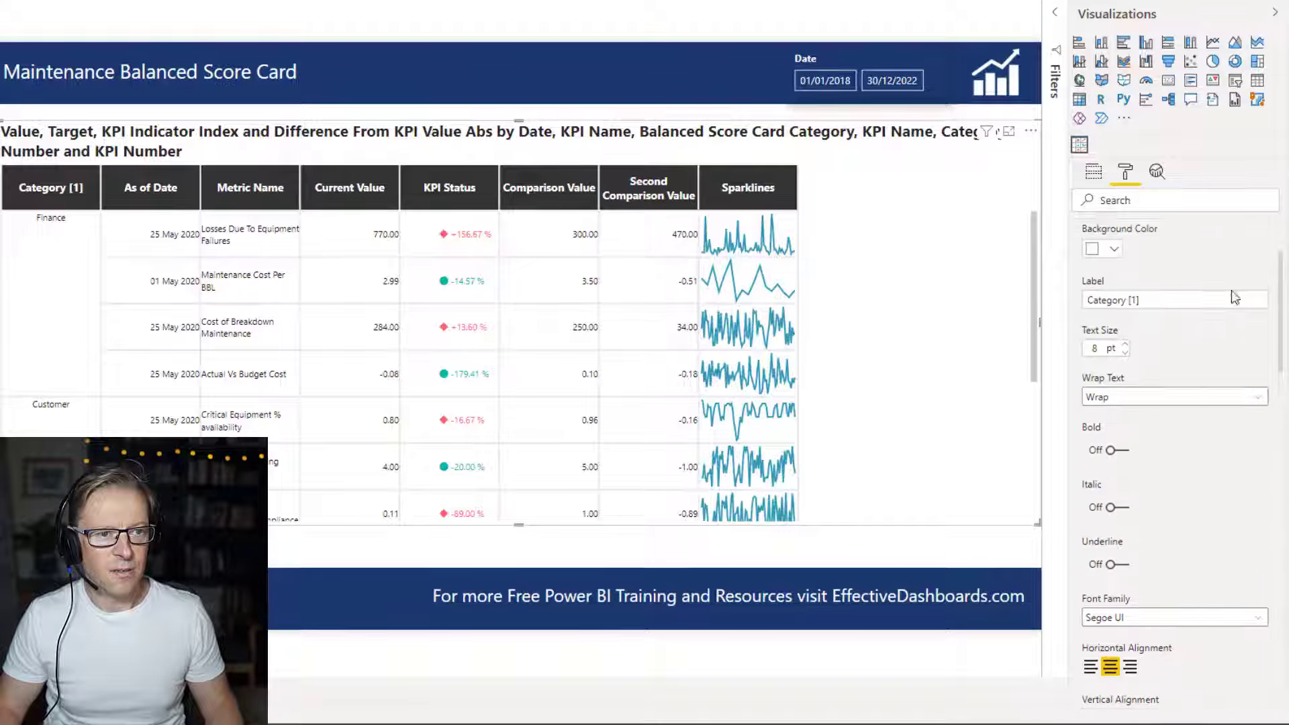
triple_click(1144, 300)
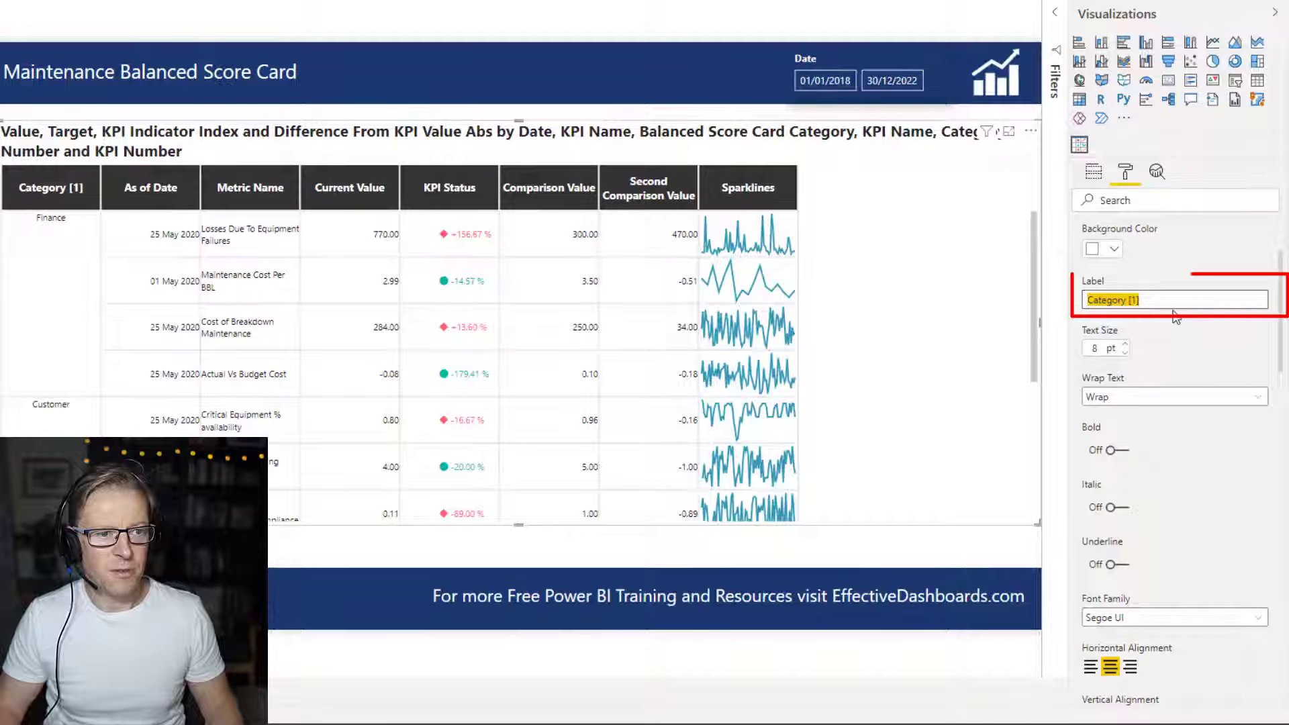
text(BSC )
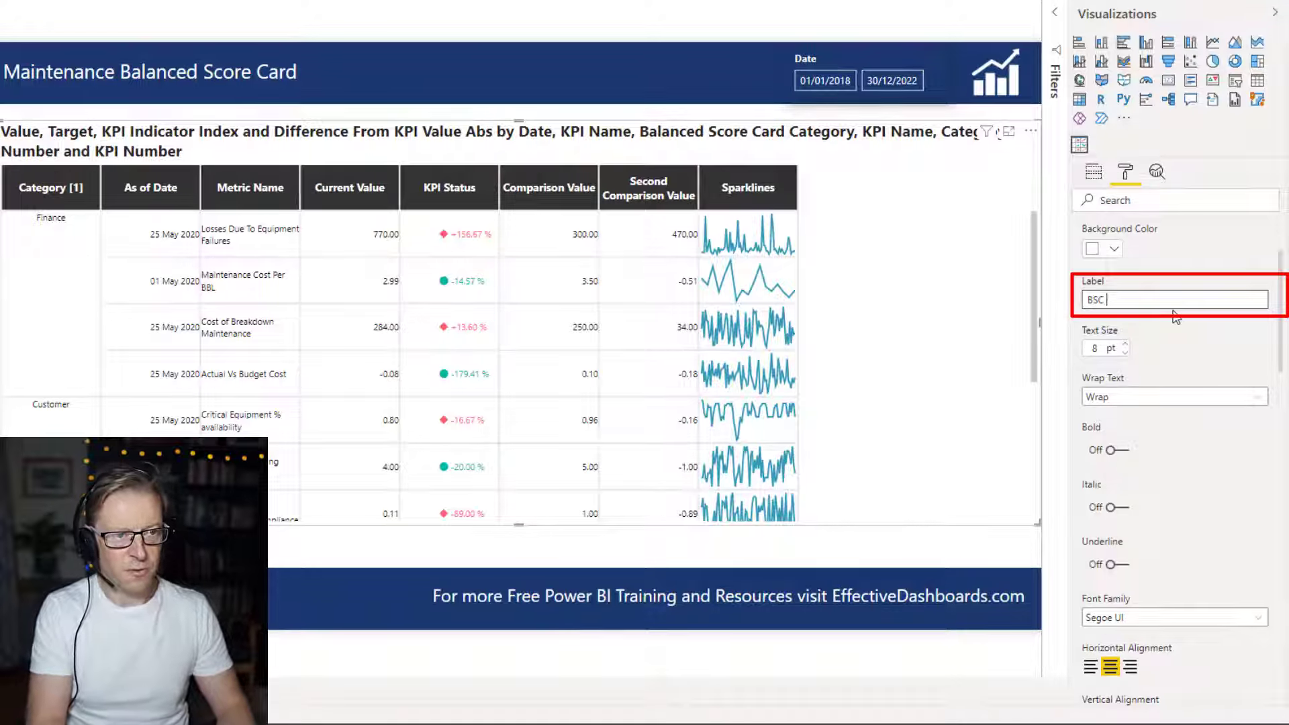
text(Aspect)
key(BackSpace)
key(BackSpace)
key(BackSpace)
key(BackSpace)
key(BackSpace)
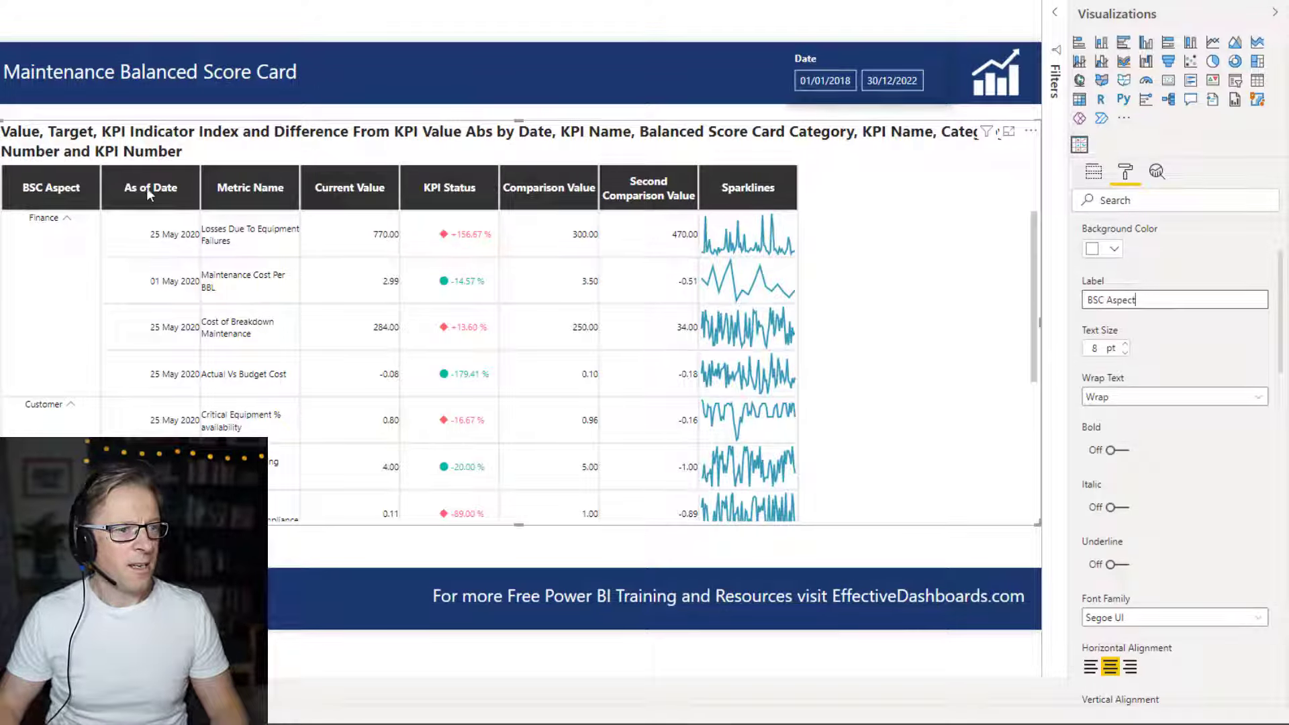
scroll(1283, 356, up, 2)
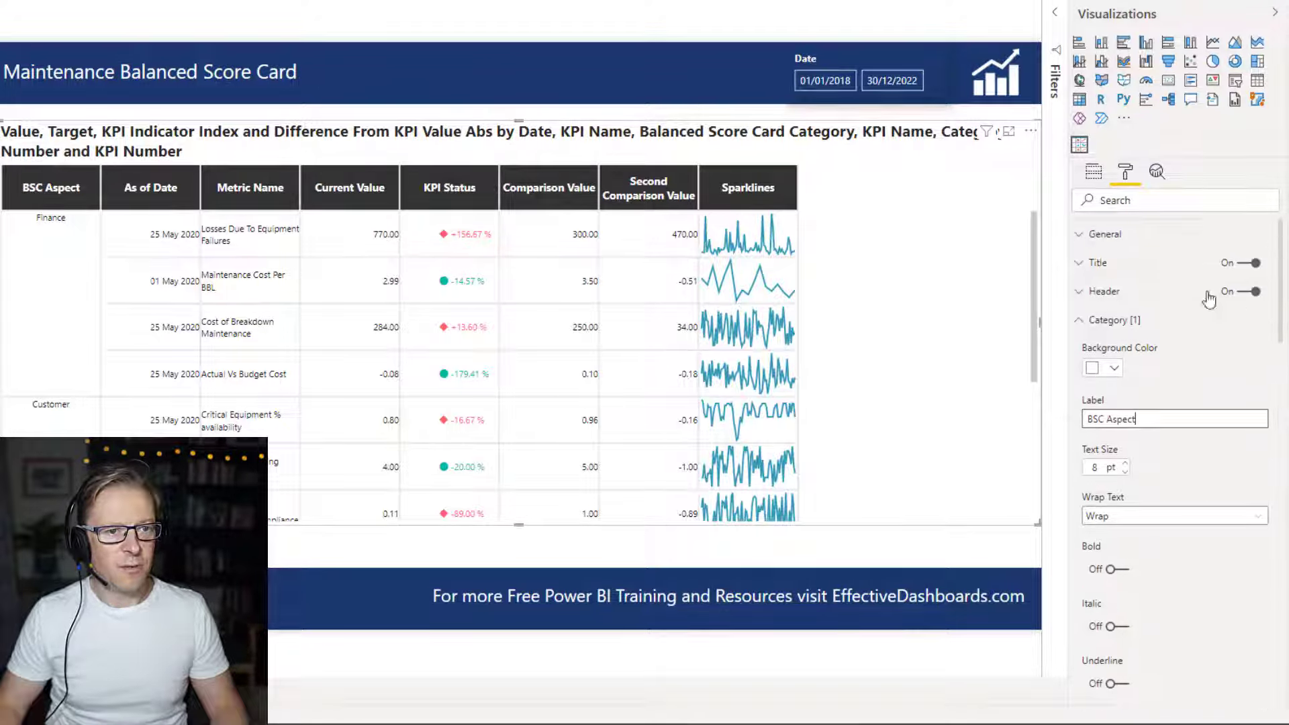
click(1081, 321)
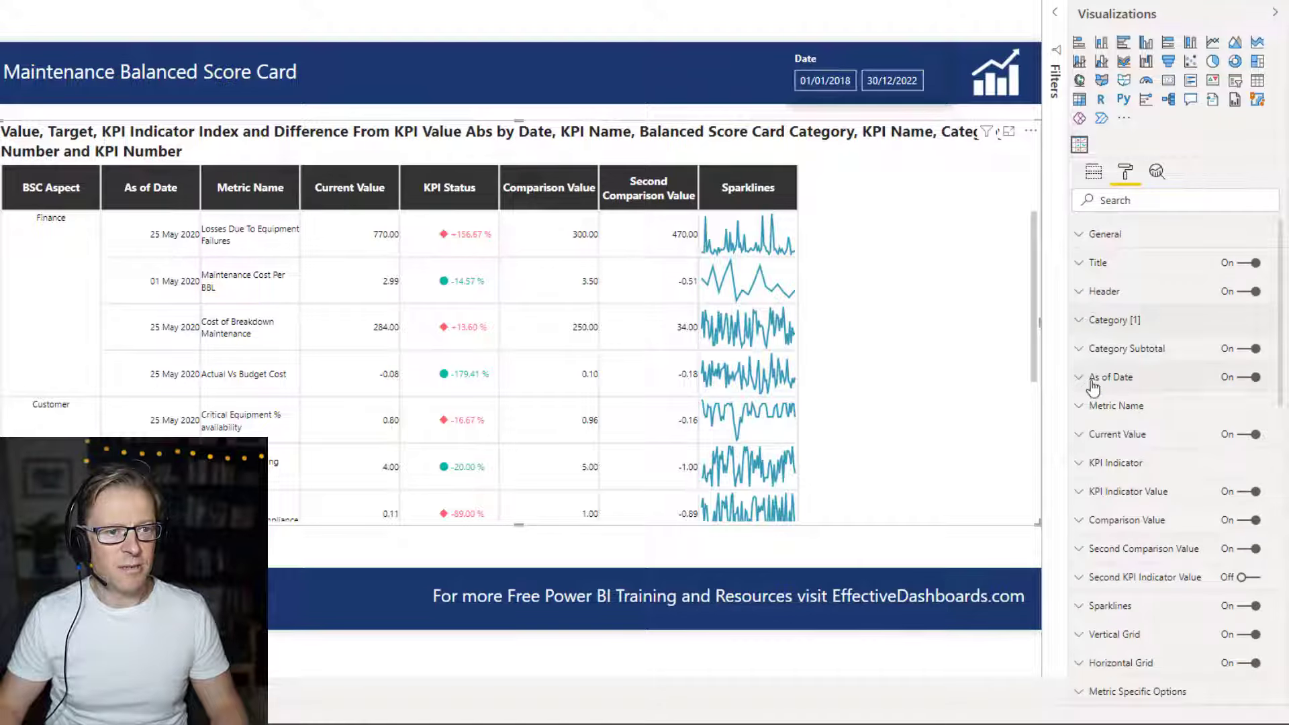
Turn off the As of Date column and change the Metric Name column's label to "KPI Name"
click(1254, 377)
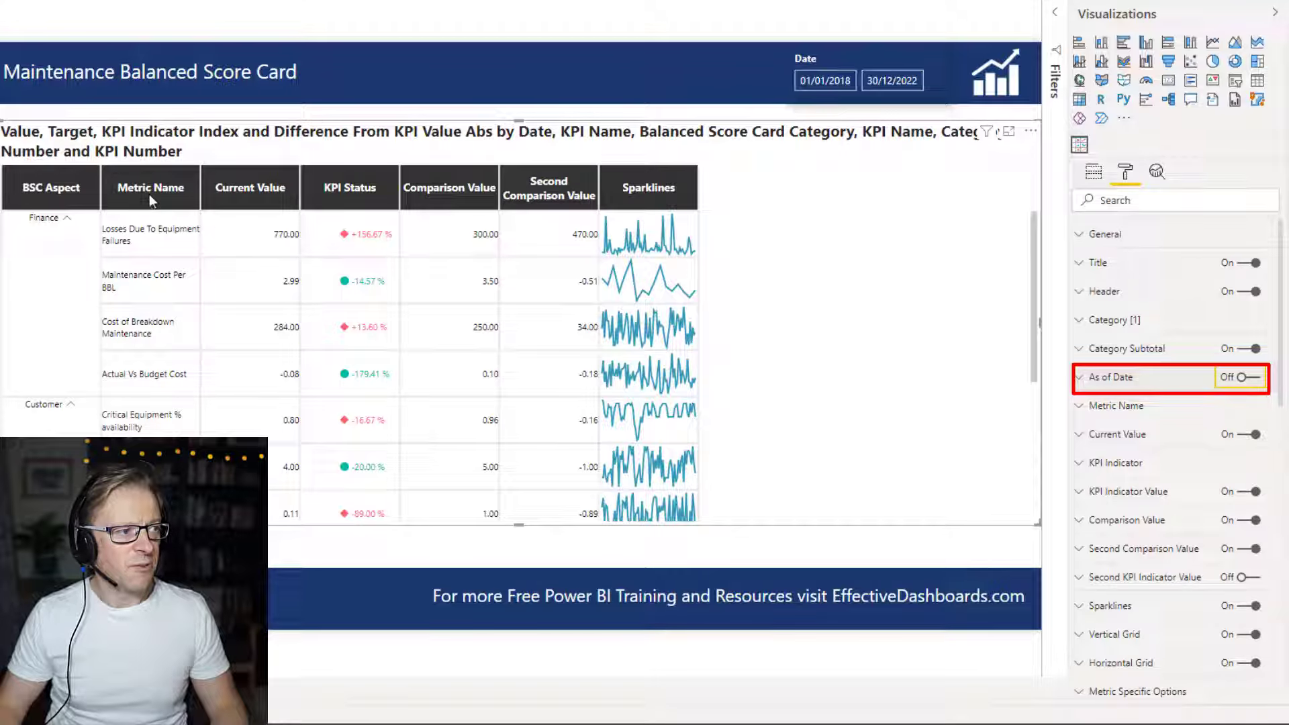
click(1081, 406)
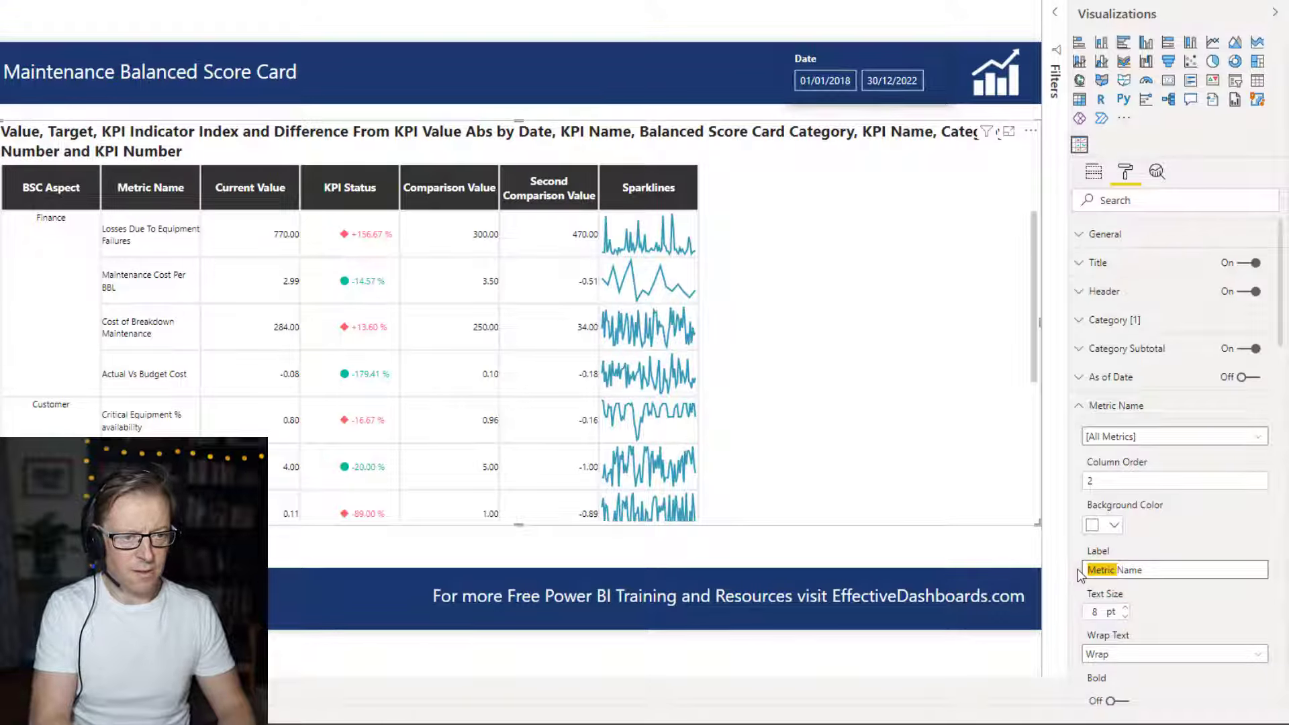
text(KPI)
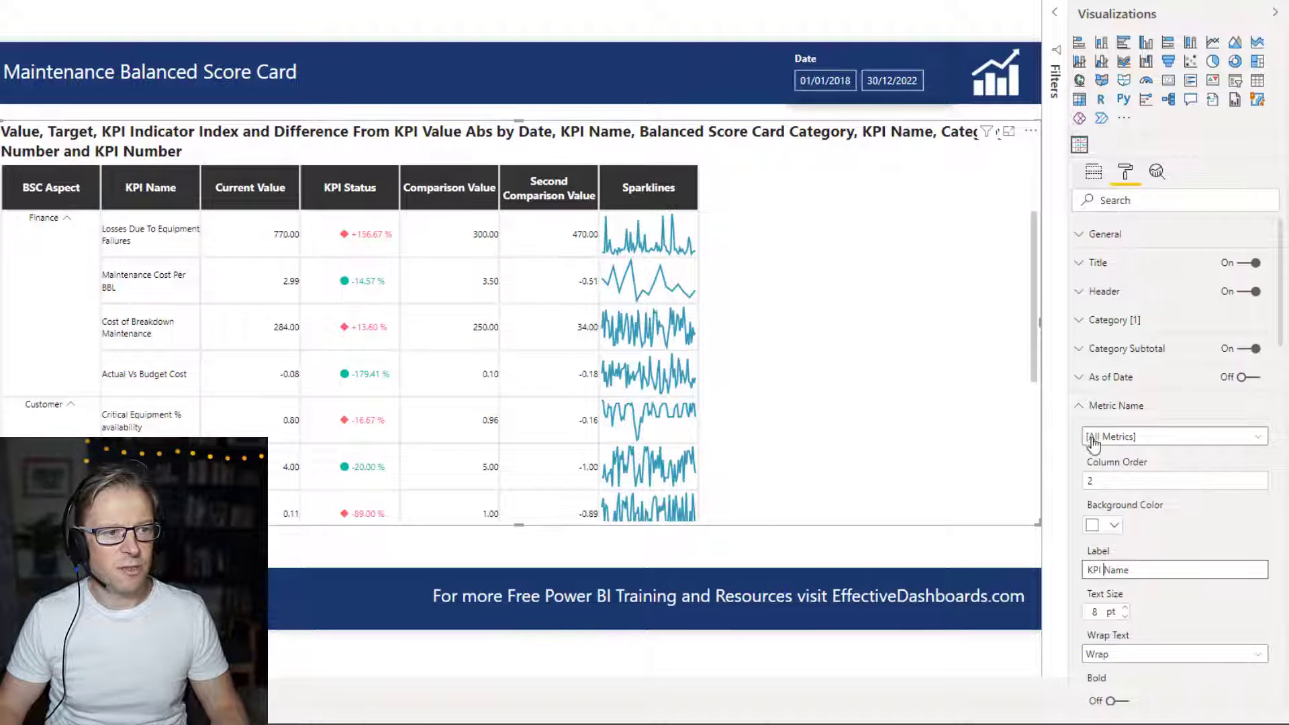
click(1081, 414)
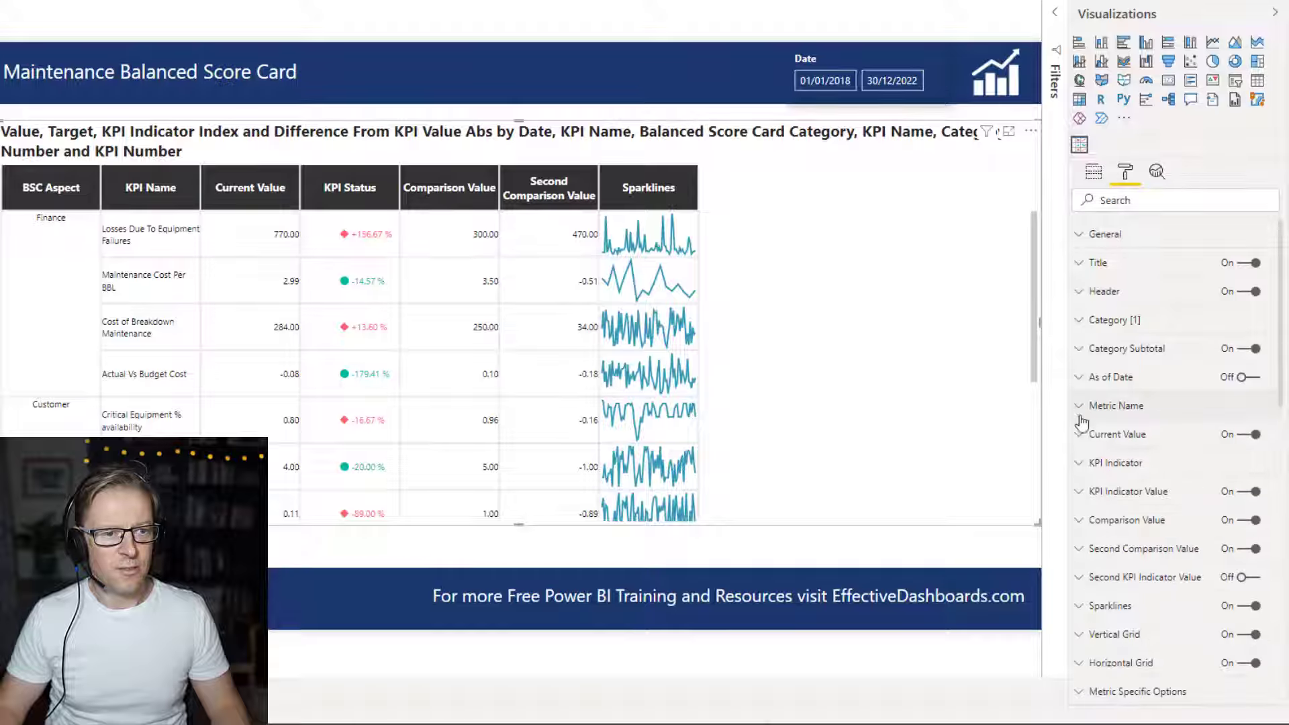
Label the Comparison Value column "Target Threshold" and the Second Comparison Value column "Abs Difference"
click(1083, 521)
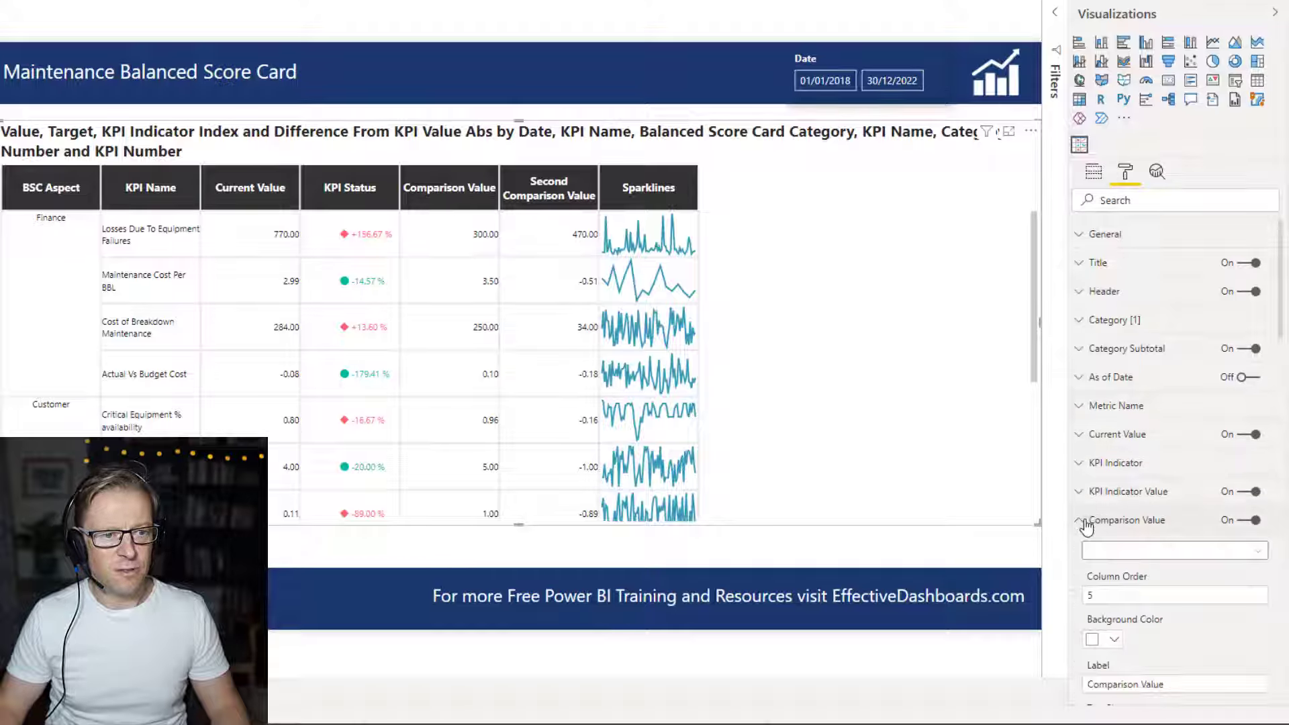
triple_click(1070, 690)
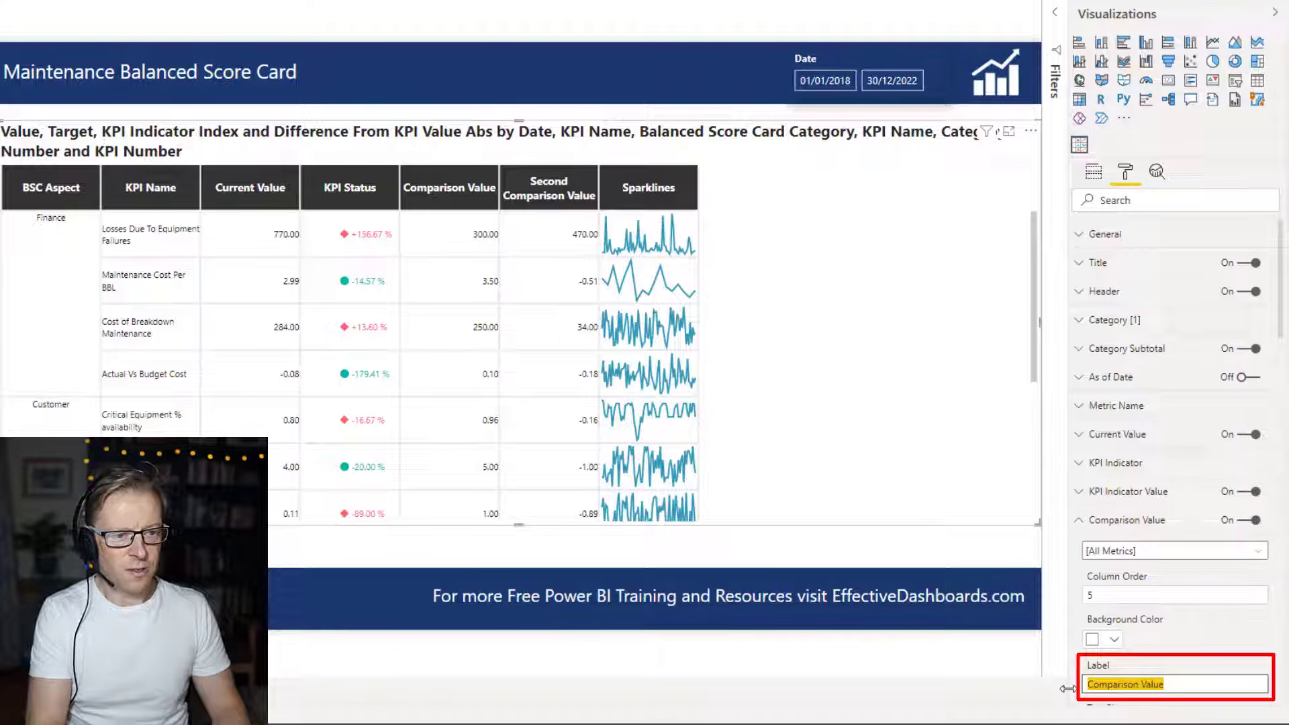
text(Target Threshold)
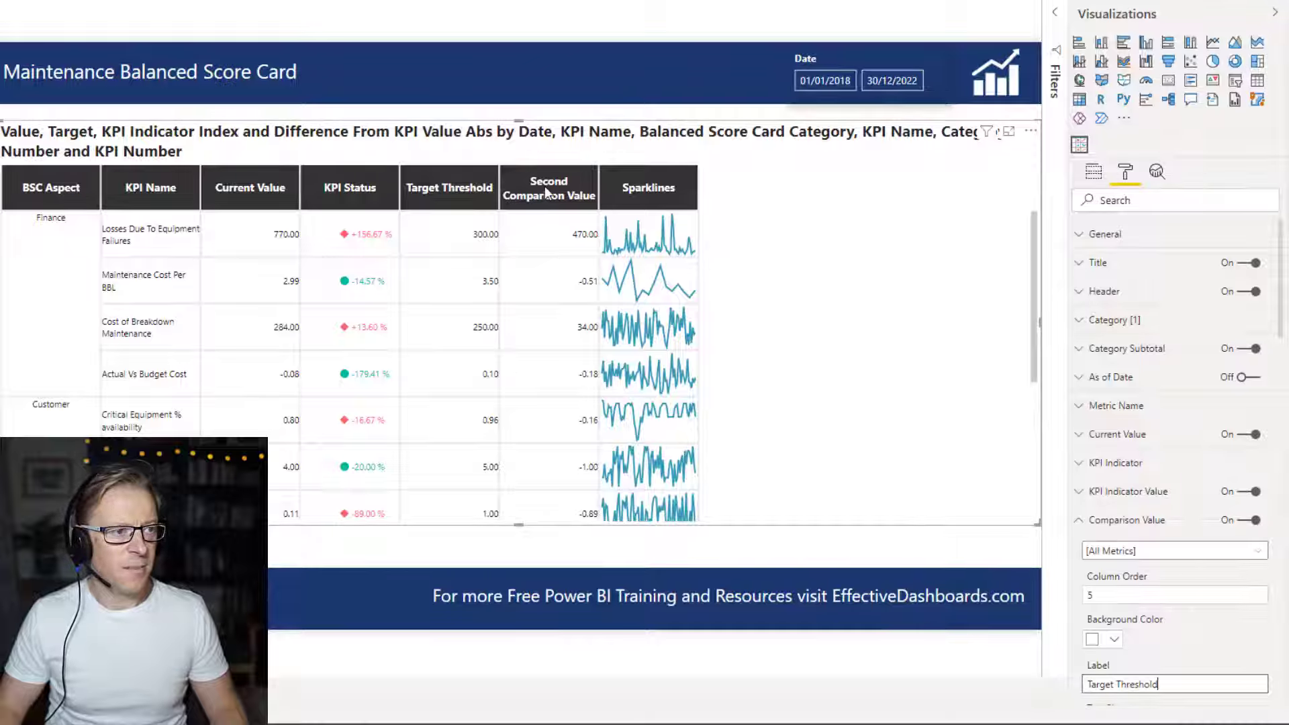
click(1082, 522)
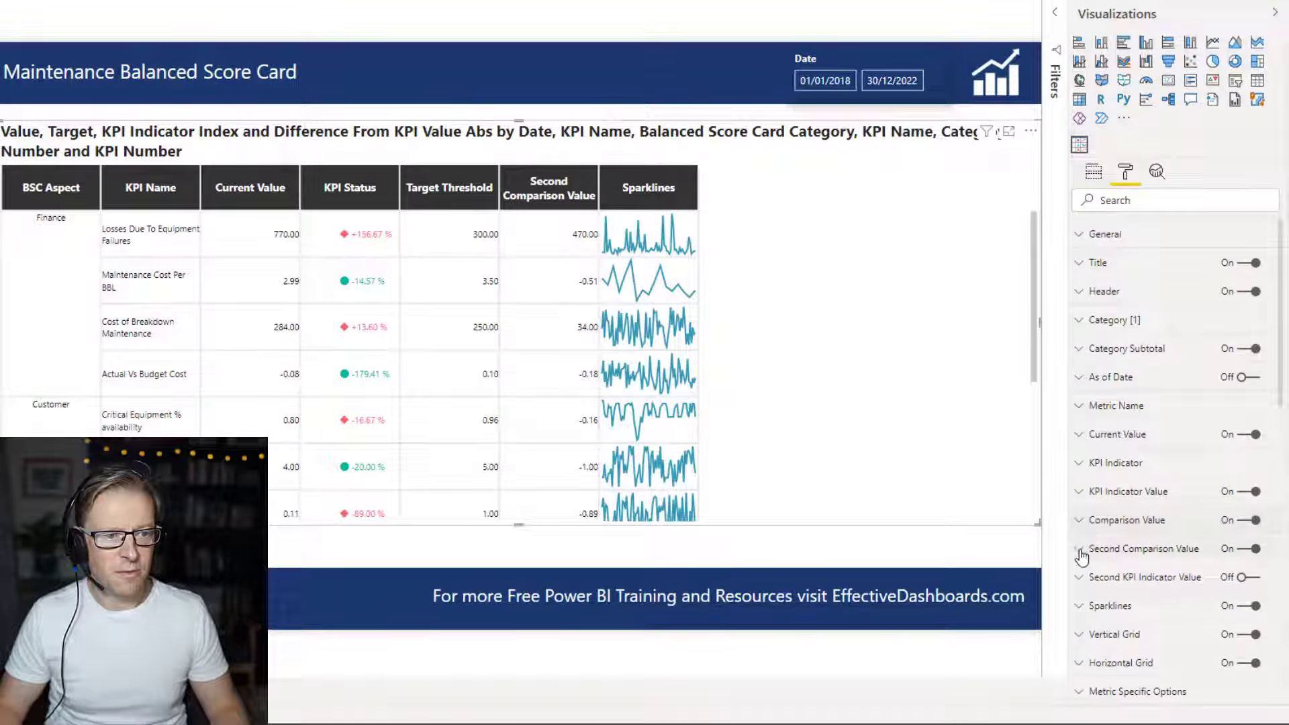
click(1078, 546)
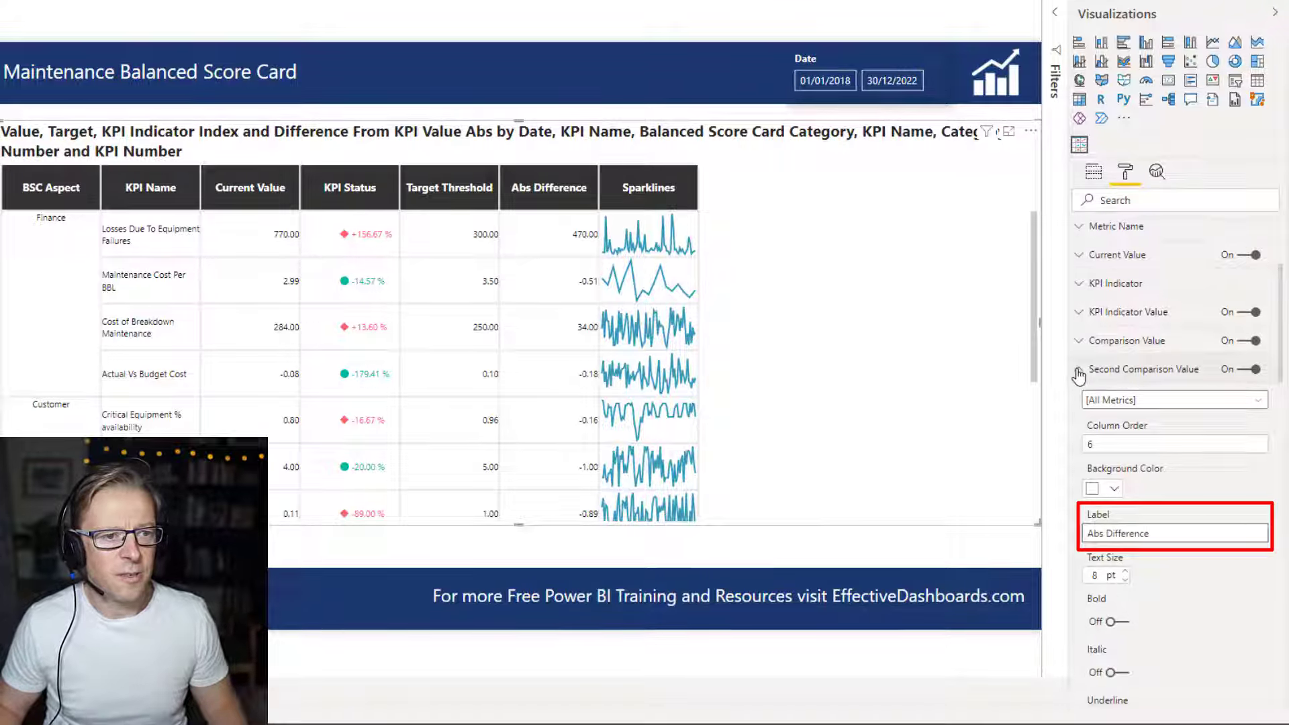
click(1079, 369)
Change the label of the matrix's Sparklines column to "Trend"
click(1079, 427)
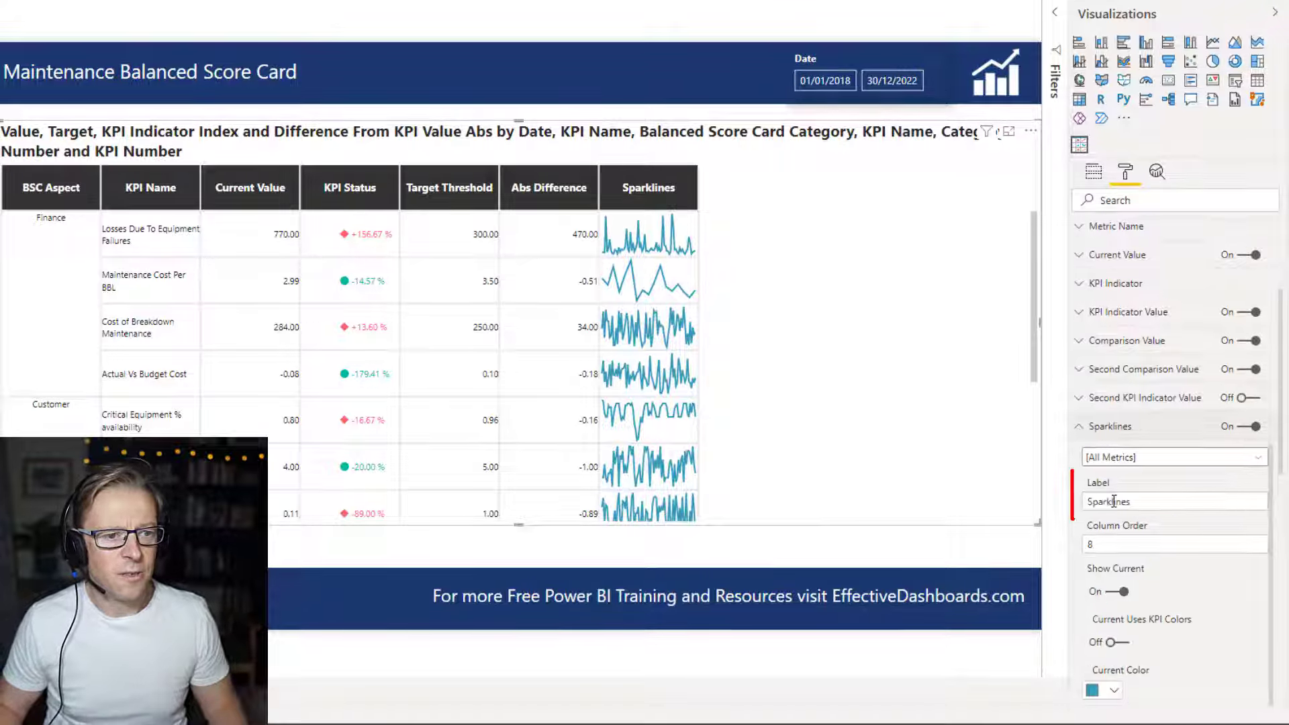
double_click(1114, 502)
text(Trend)
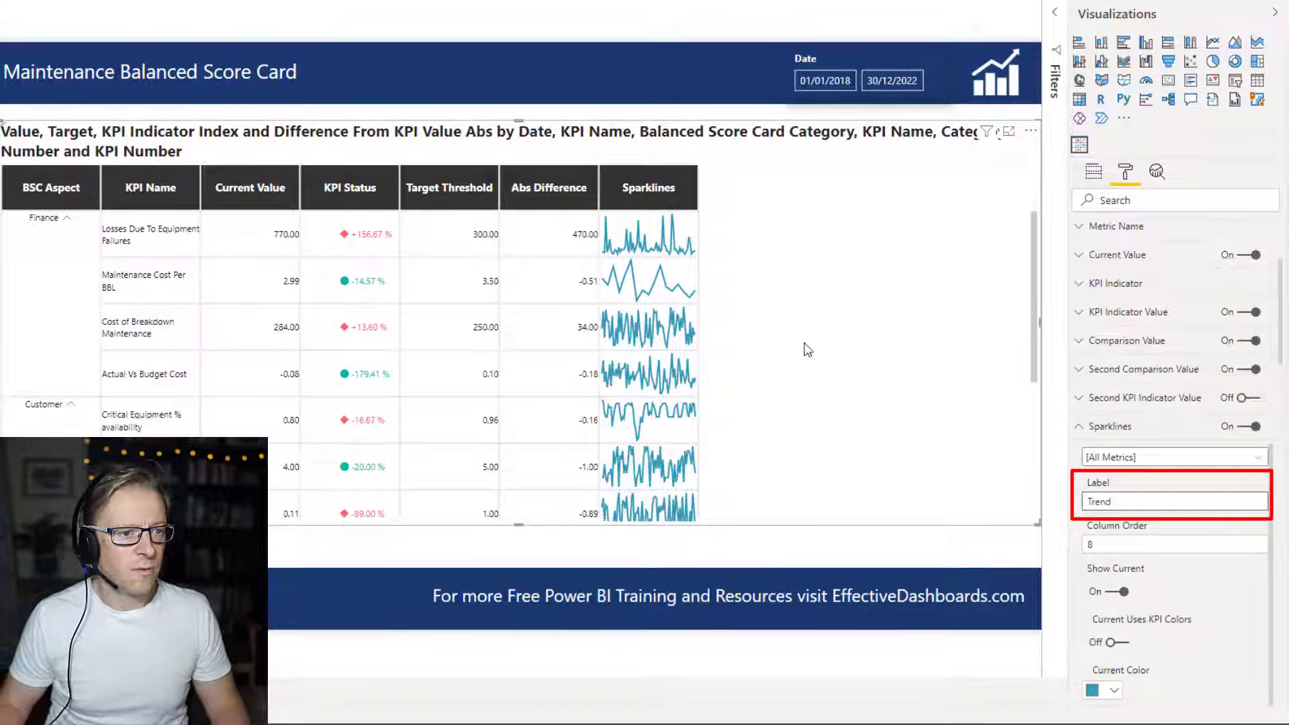
click(820, 556)
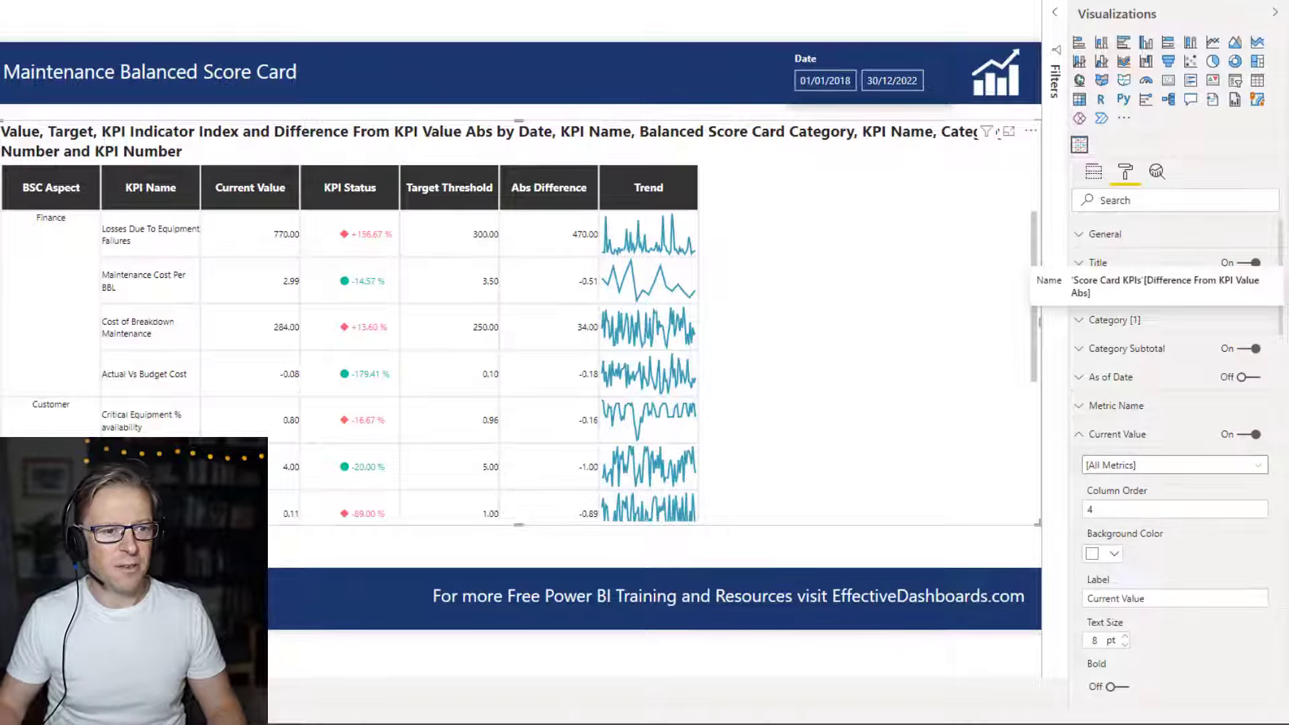
Set the KPI Indicator Value column order to 3 so that KPI Status comes before Current Value
click(1079, 436)
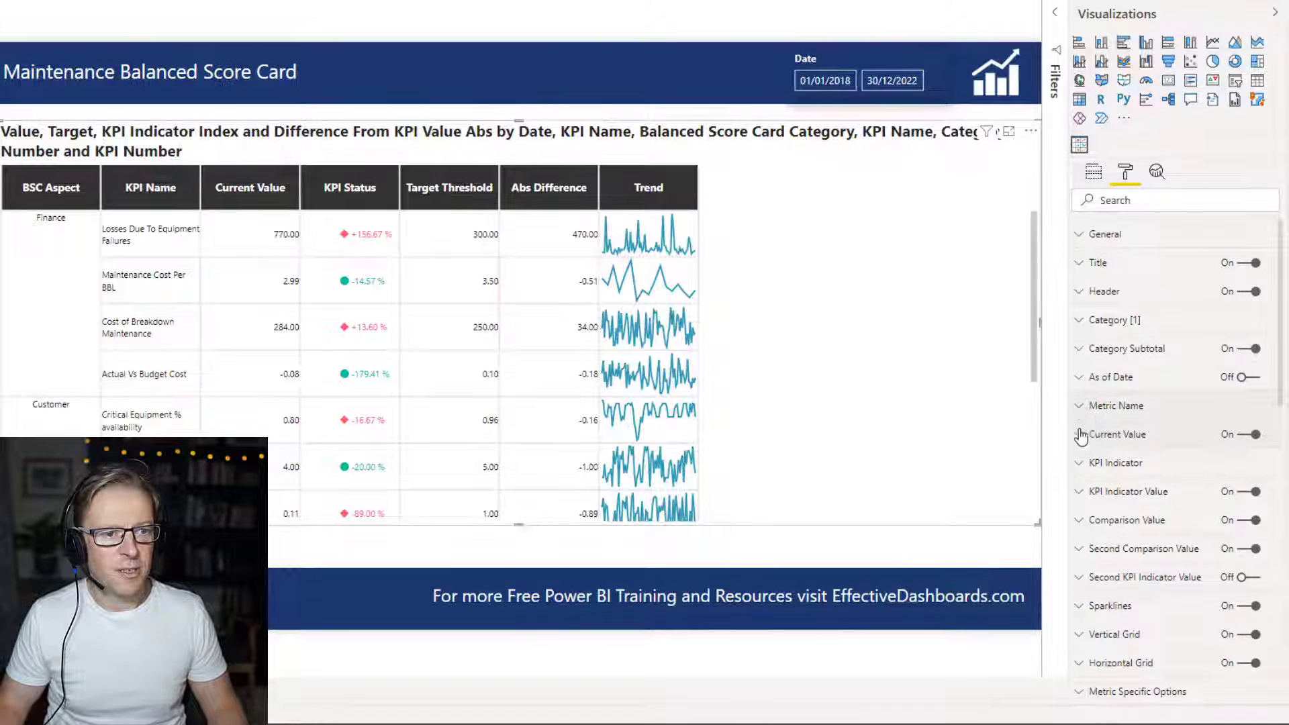
click(1079, 495)
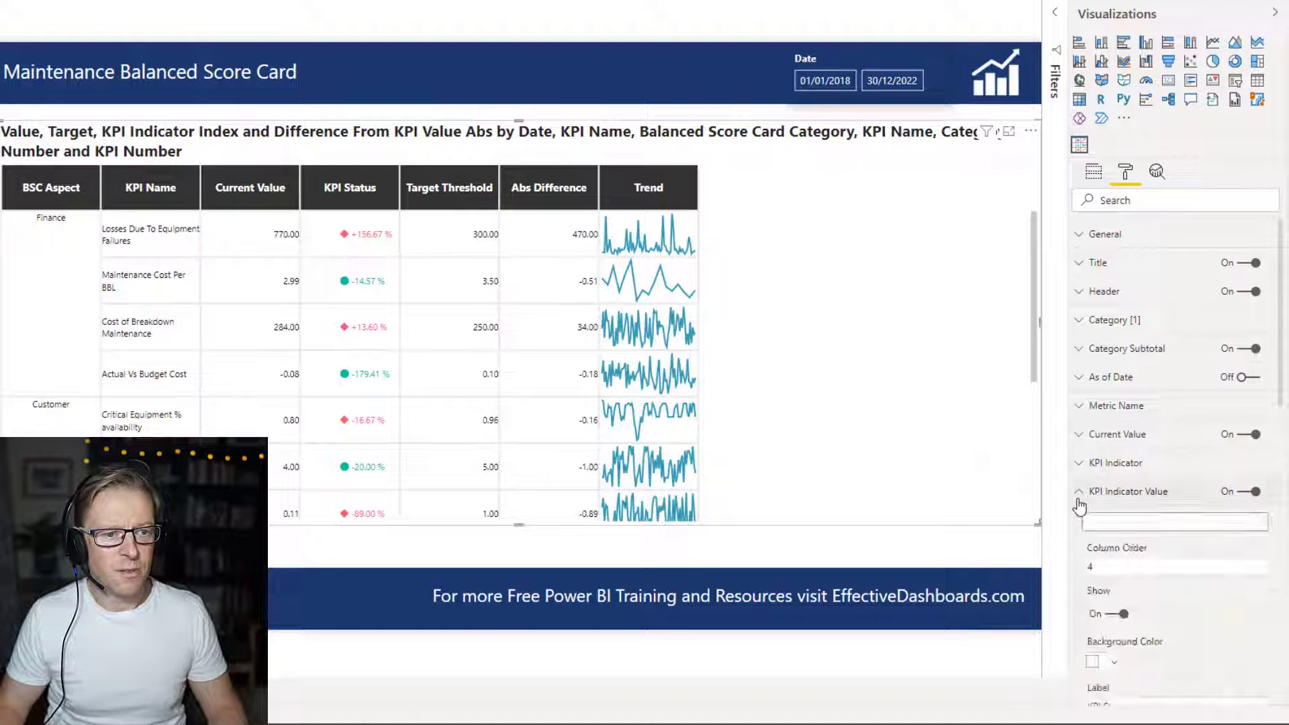
double_click(1099, 567)
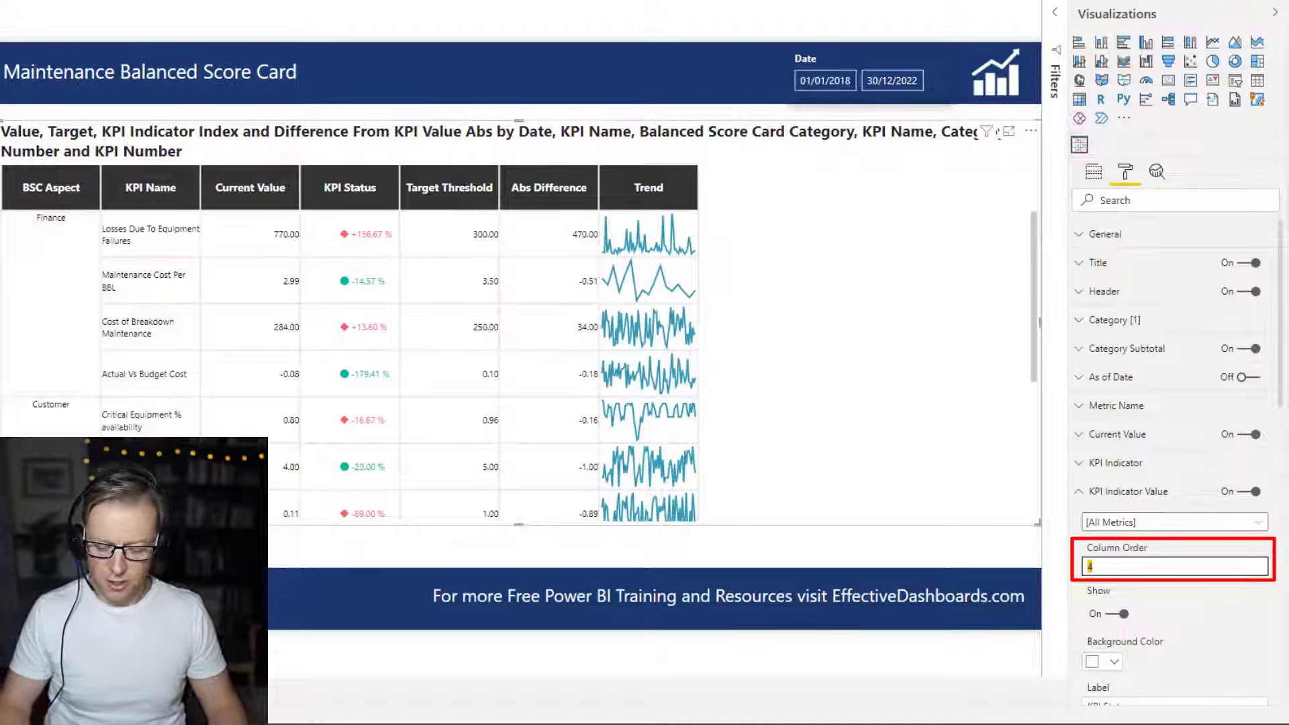
text(3)
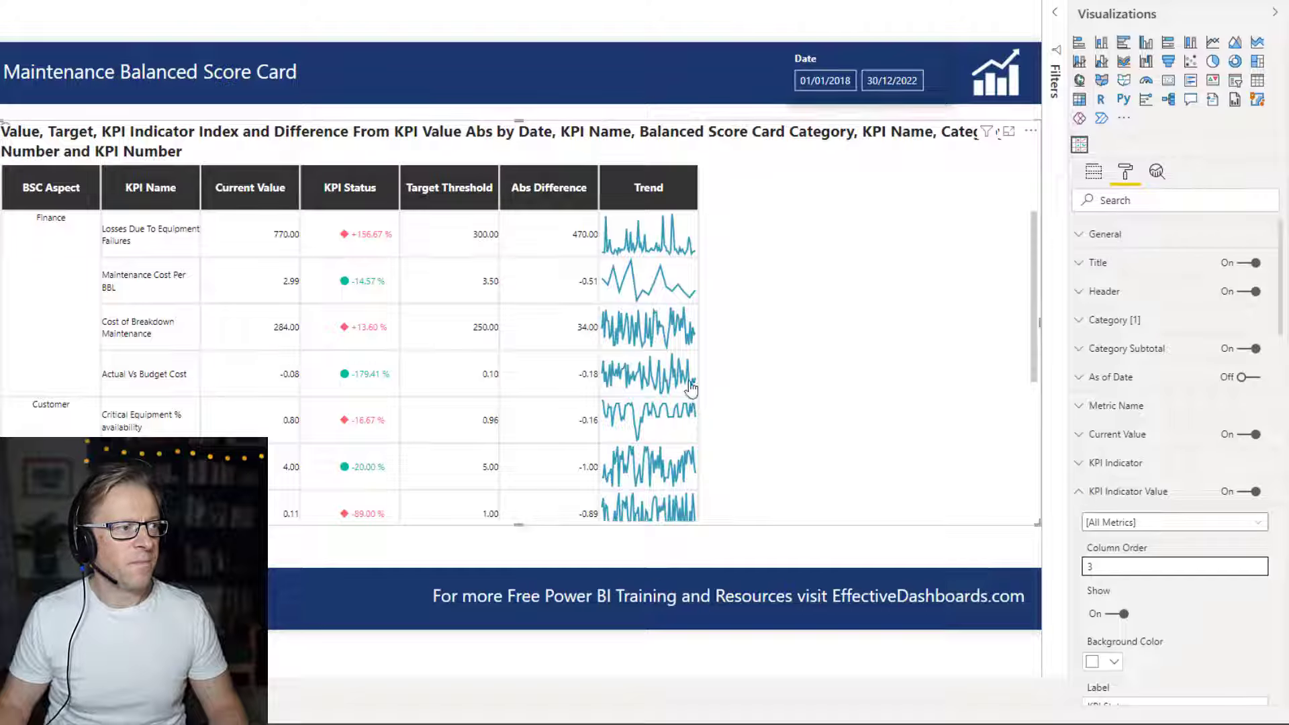
click(1081, 494)
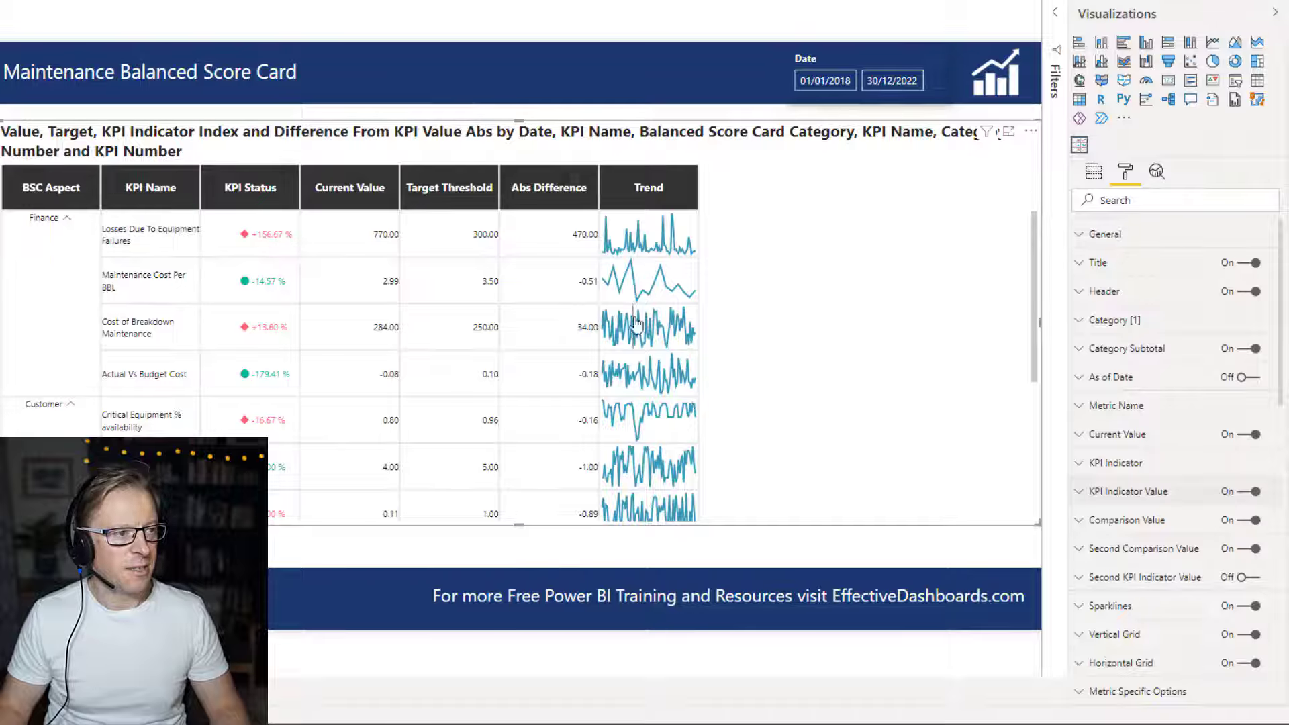
Widen the Trend column to about double and extend the matrix visual vertically to fill the space between the two blue banners
drag(698, 198, 792, 196)
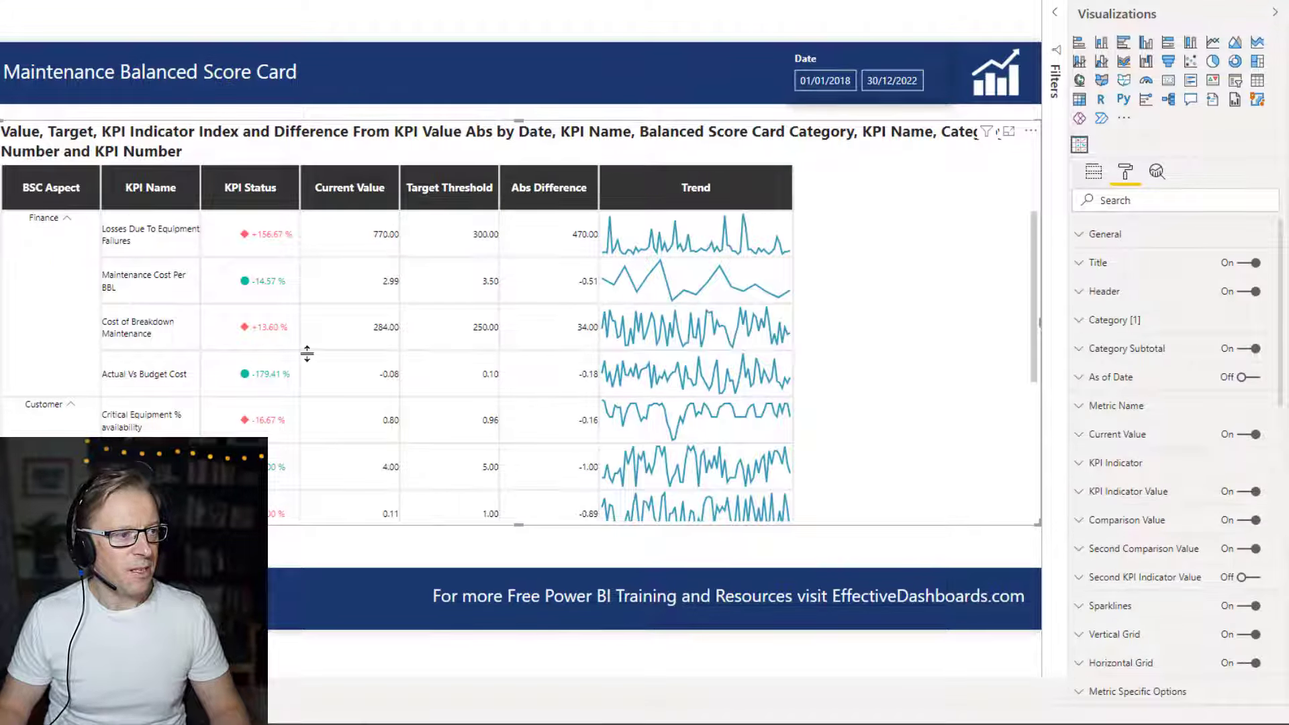
drag(518, 525, 523, 569)
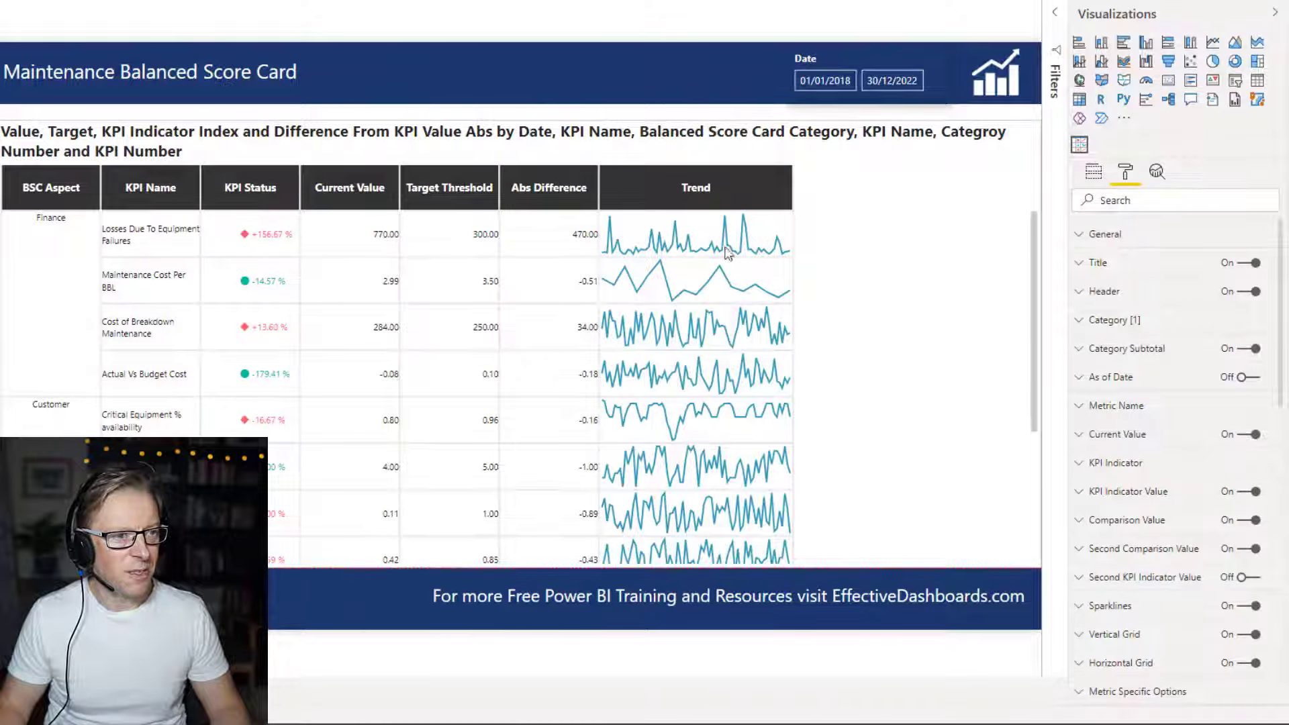
drag(520, 119, 523, 106)
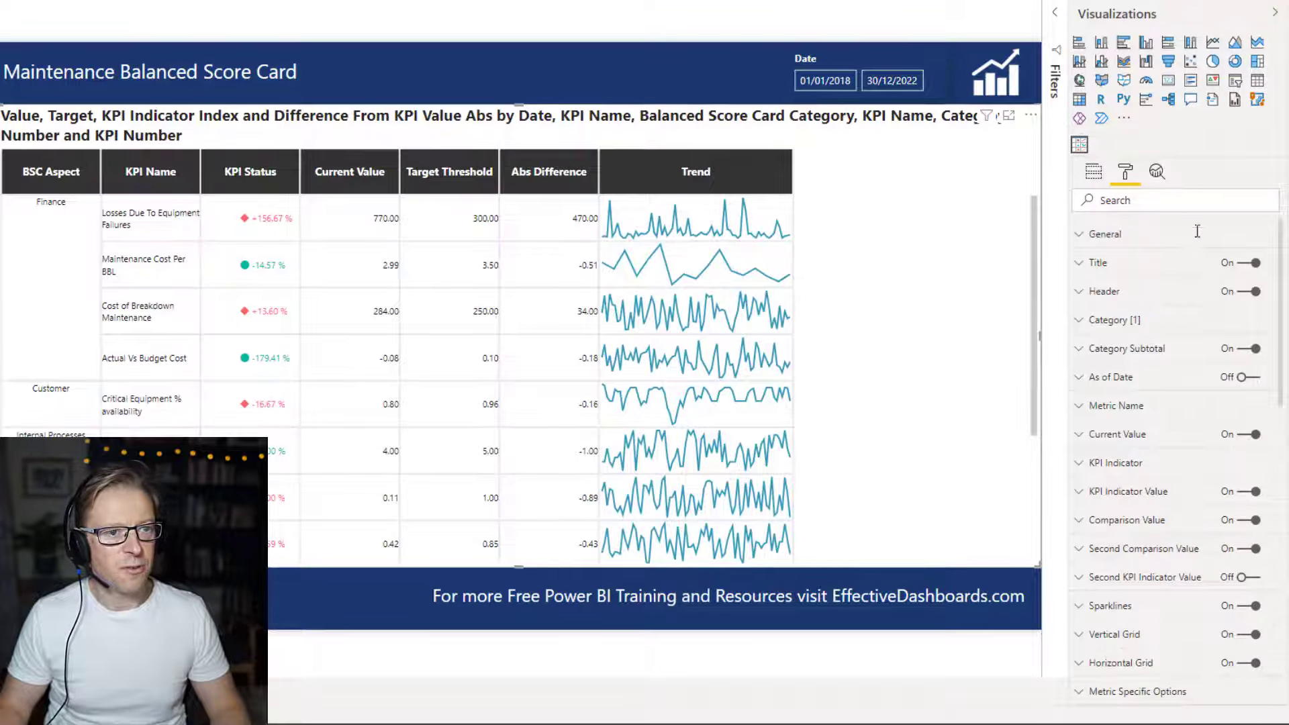
Replace the matrix's title text with "Maintenance Score Card"
click(1082, 265)
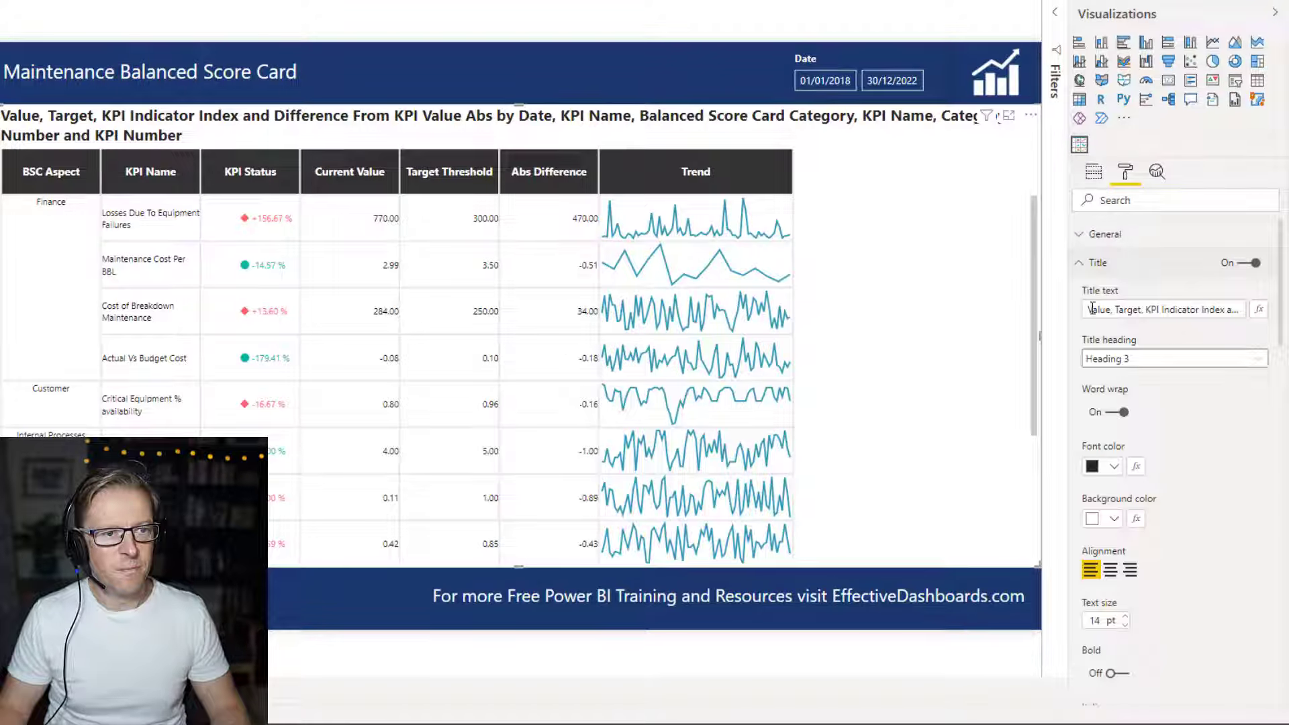
drag(1089, 310, 1253, 268)
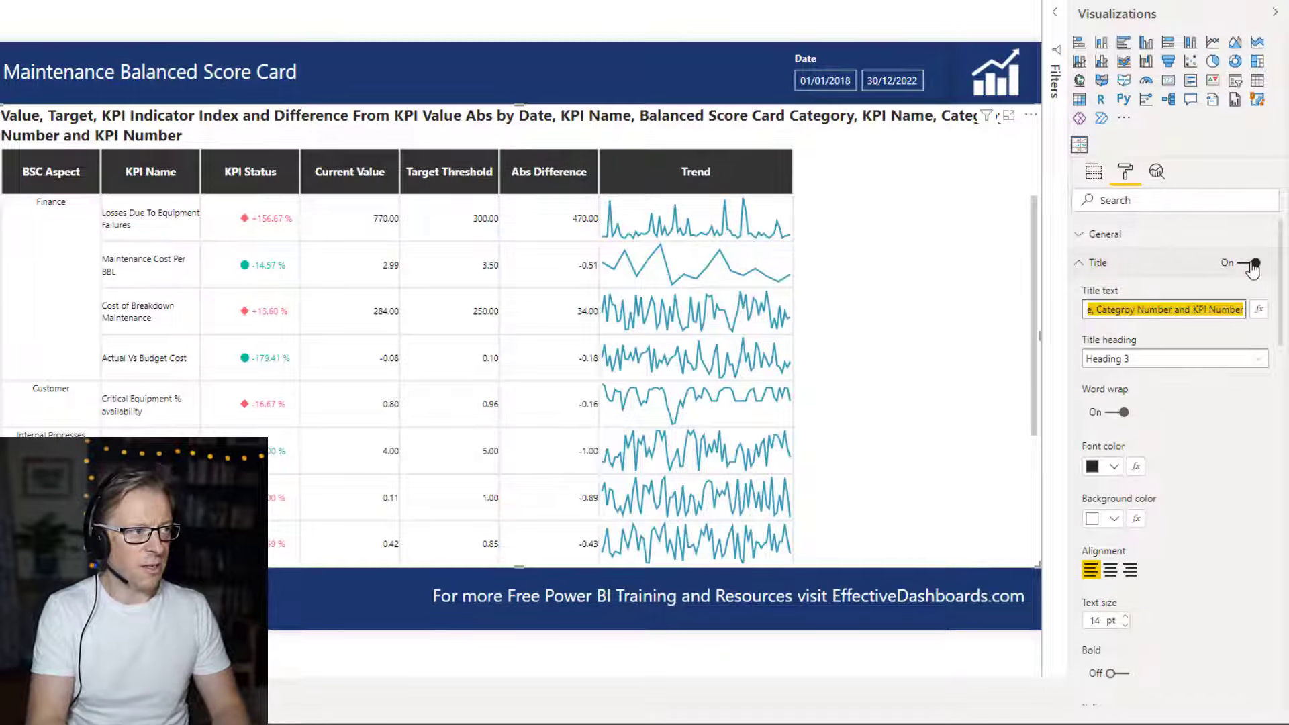
text(M)
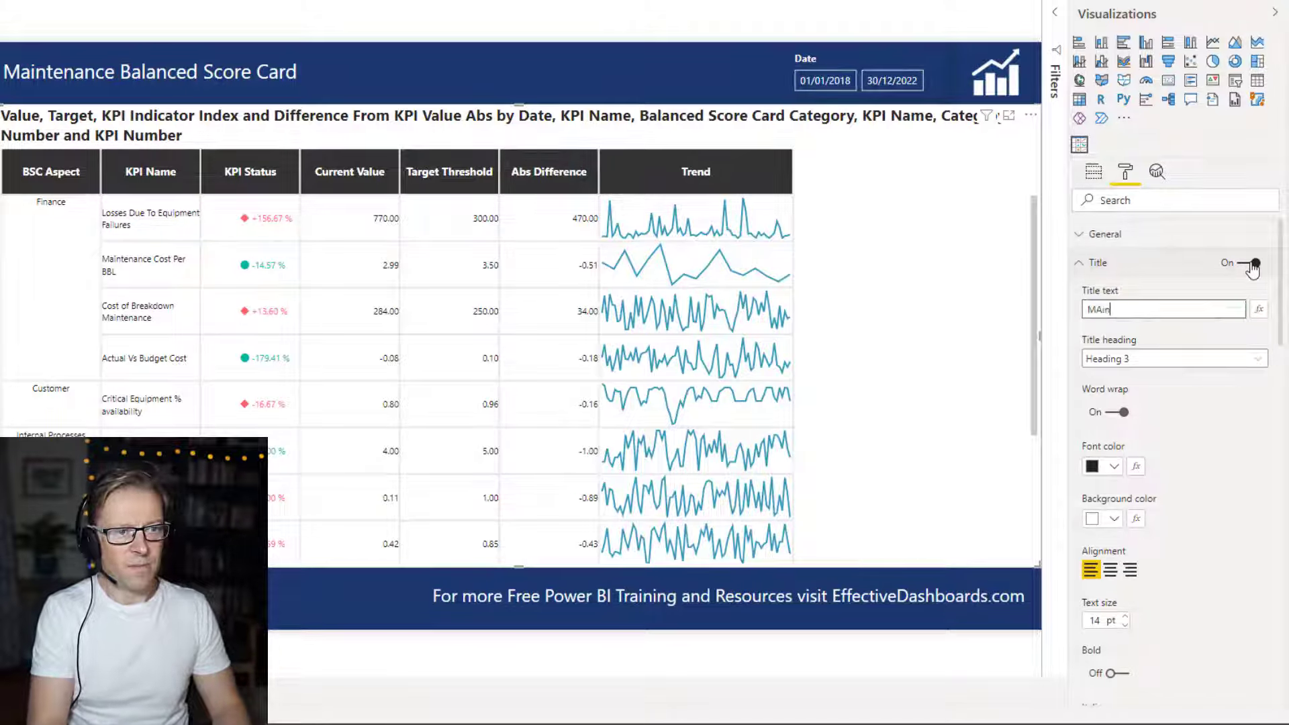
text(Ain)
key(BackSpace)
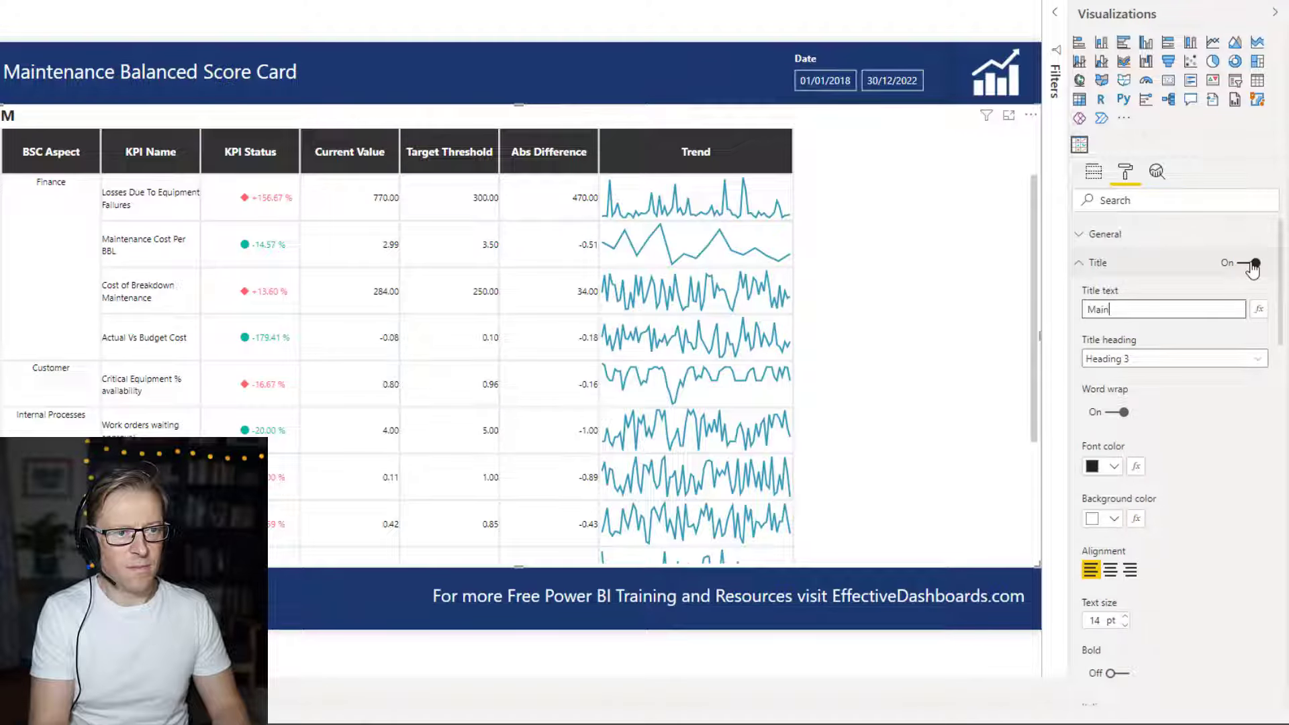
text(Score Card)
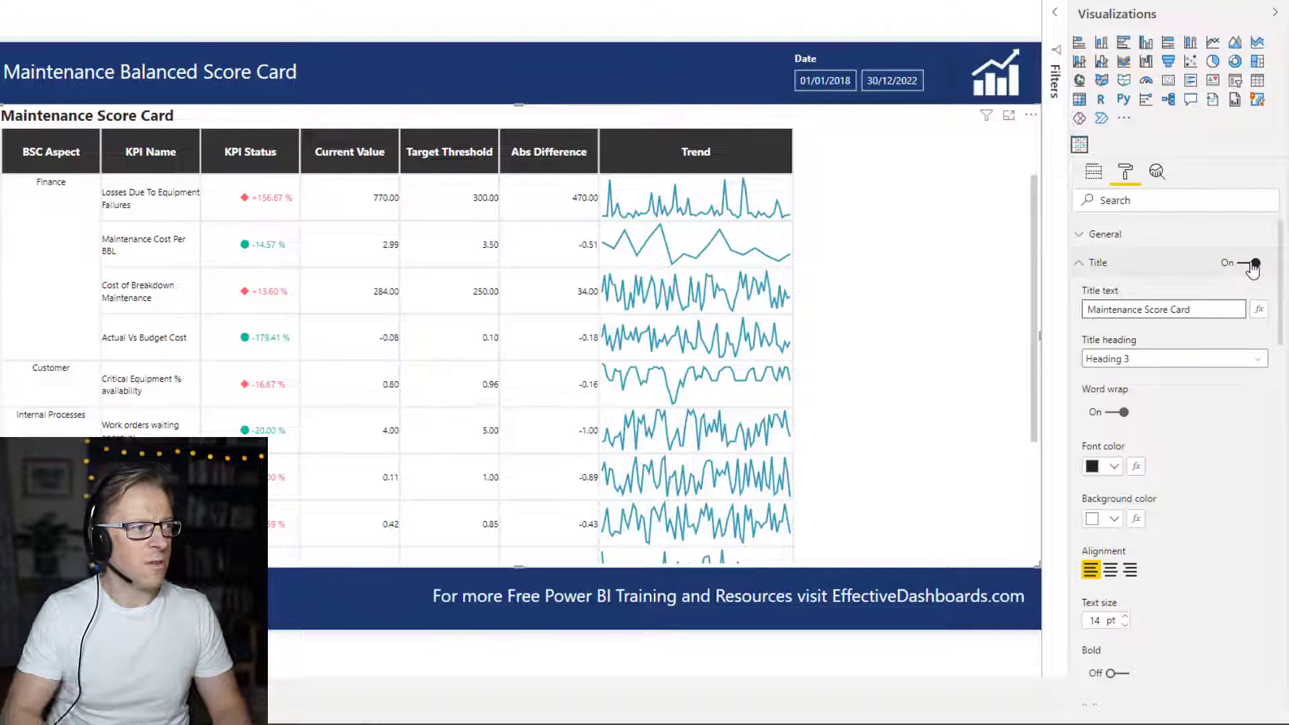
Set the matrix title's text size to 12 pt with bold off
click(1125, 625)
click(1125, 624)
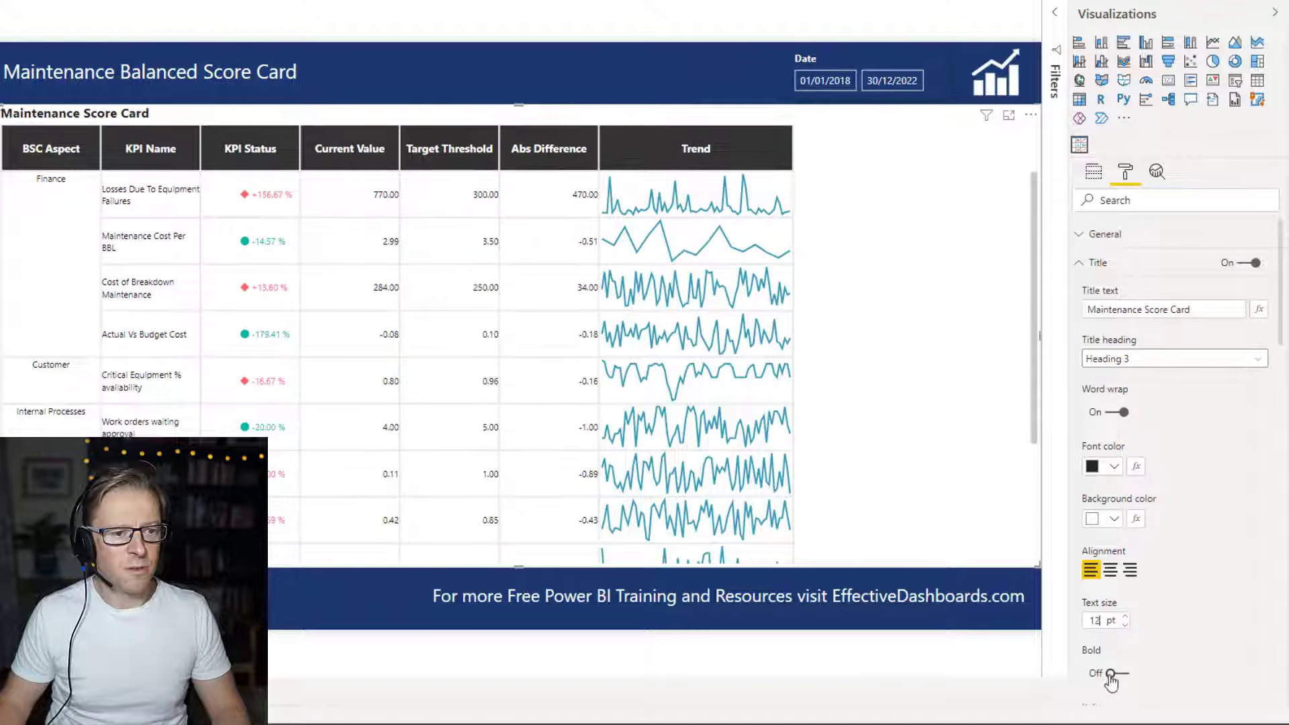
click(1110, 673)
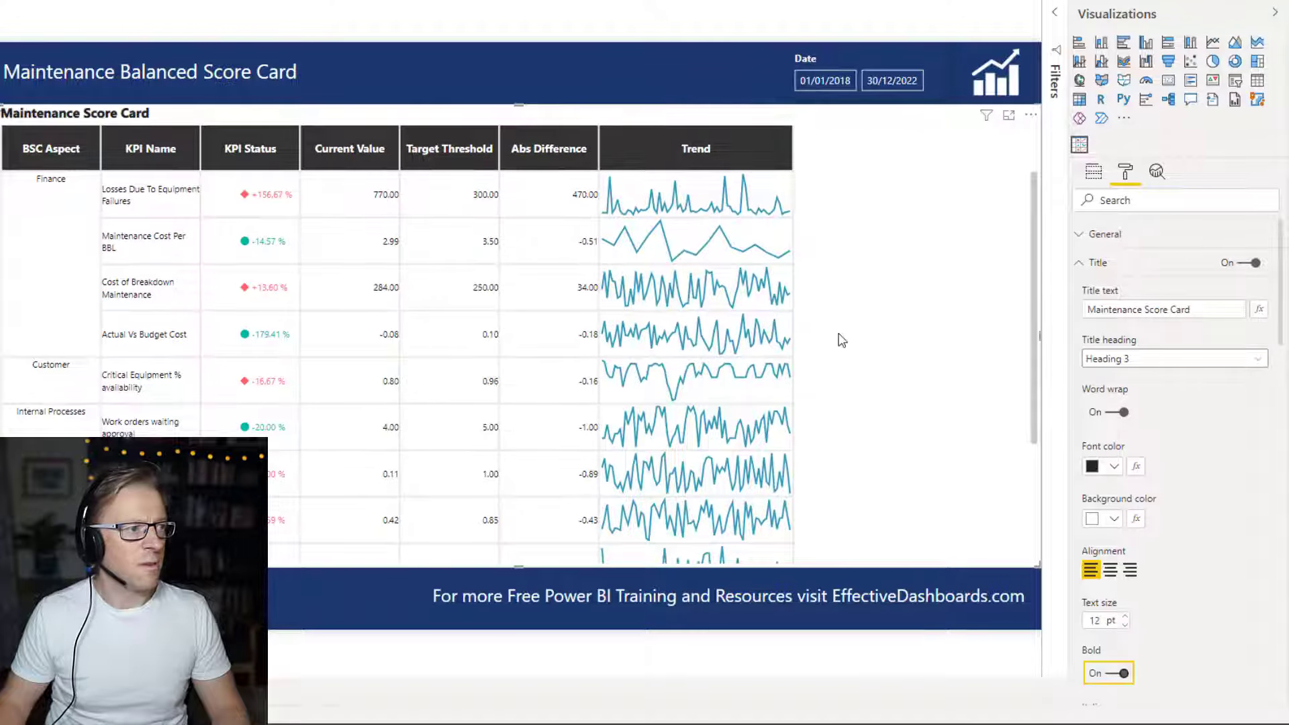
click(1122, 674)
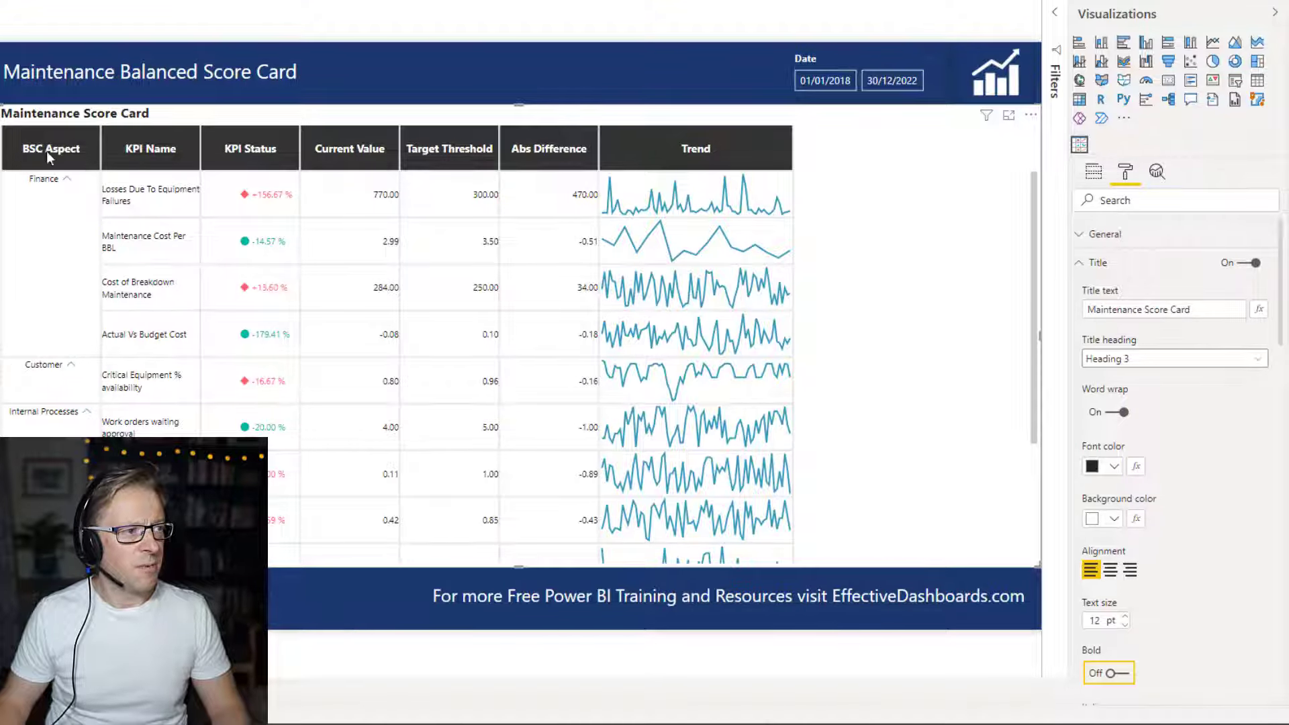
Reduce the matrix header row's height and set the header background color to the dark blue theme color
drag(279, 170, 280, 153)
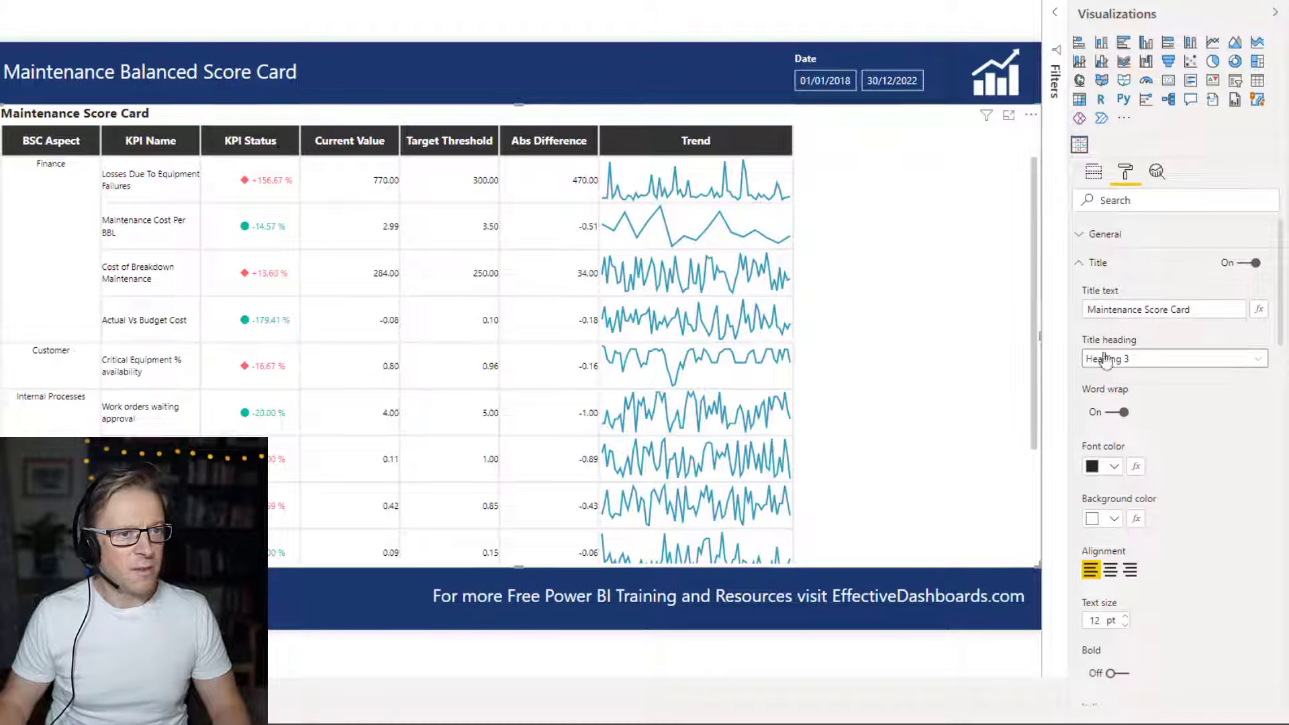
click(1079, 262)
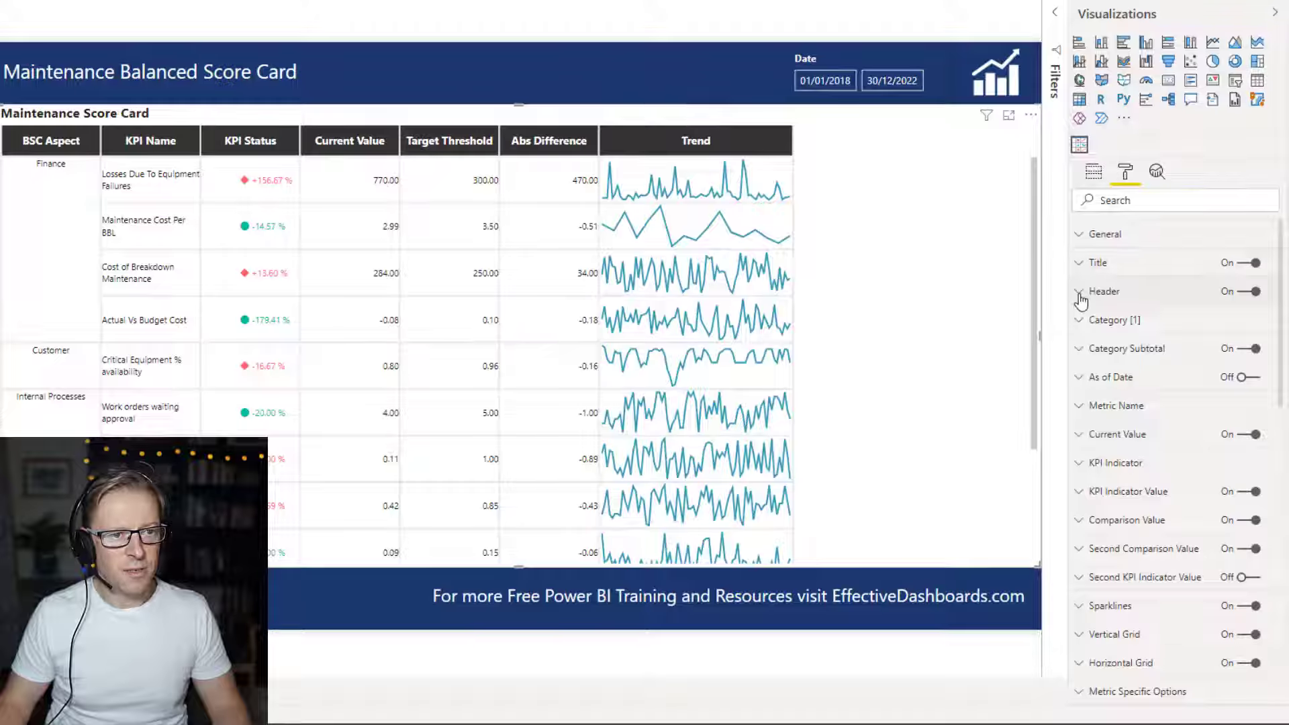
click(1081, 293)
click(1115, 342)
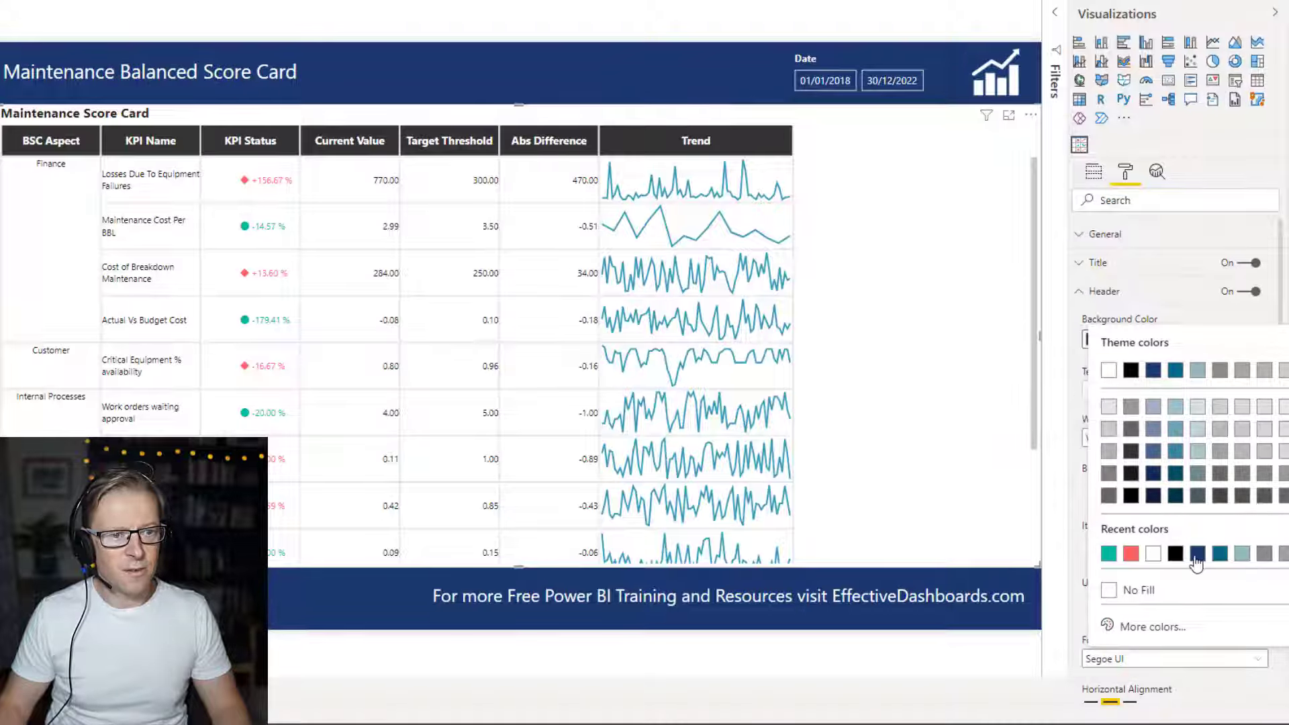
click(1153, 372)
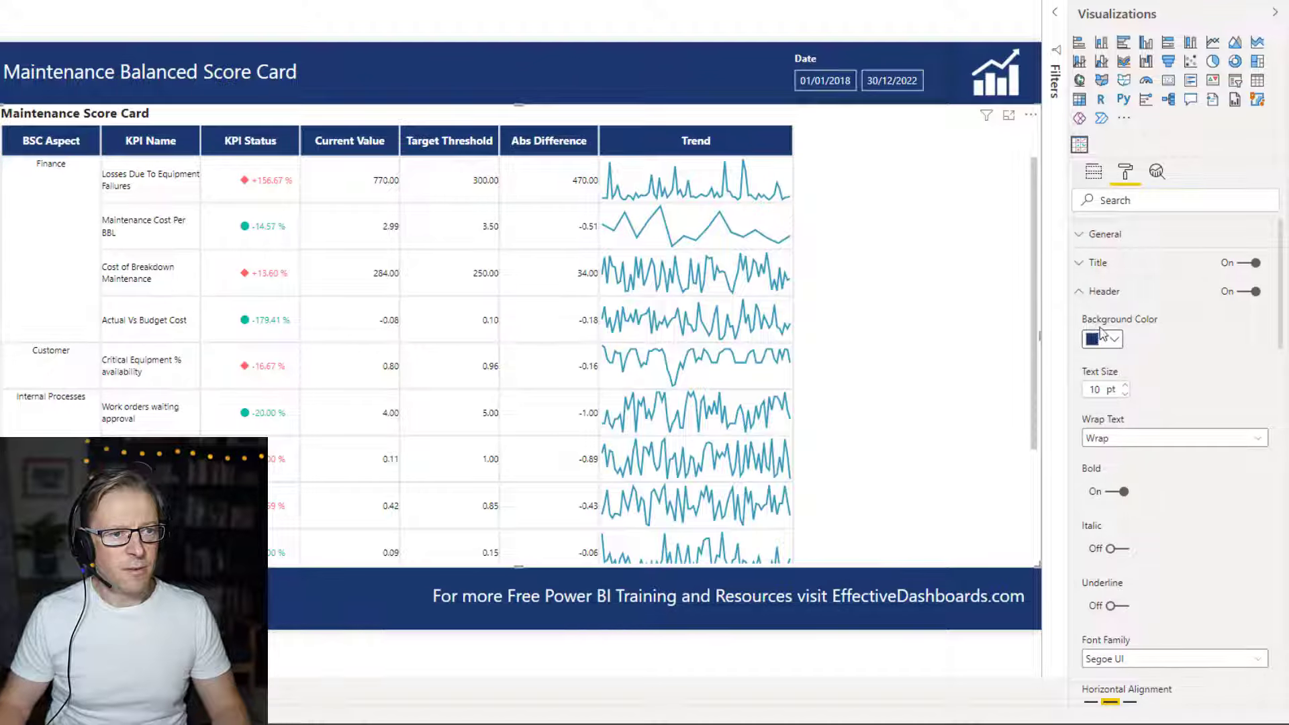
click(1082, 297)
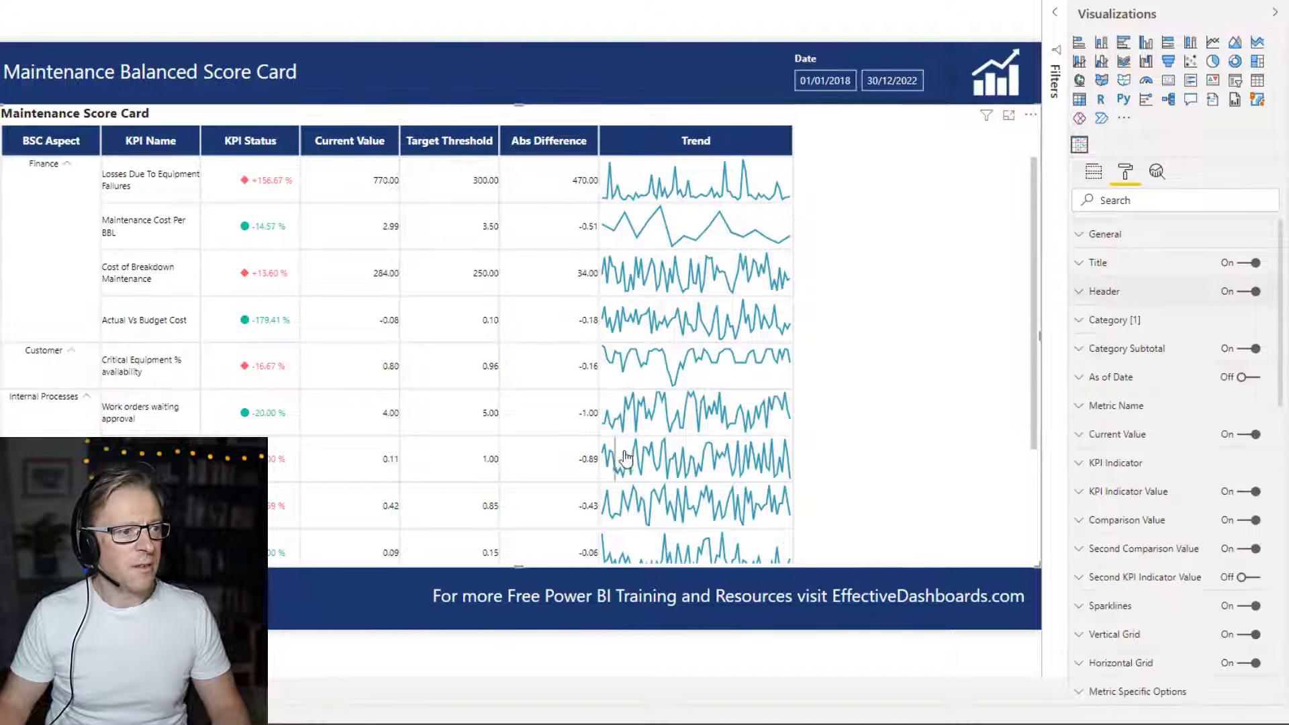
Reduce the height of the matrix's KPI rows and widen the KPI Name column so all KPIs fit
drag(150, 198, 150, 187)
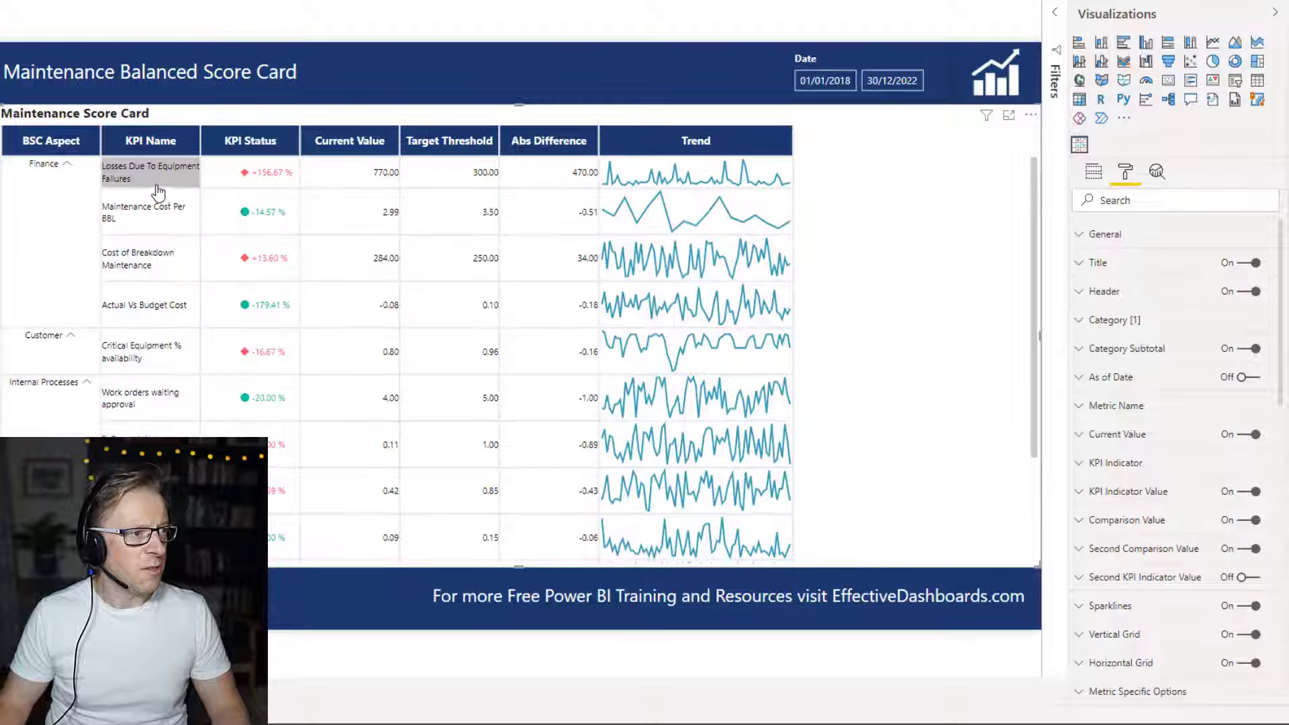
drag(157, 234, 207, 207)
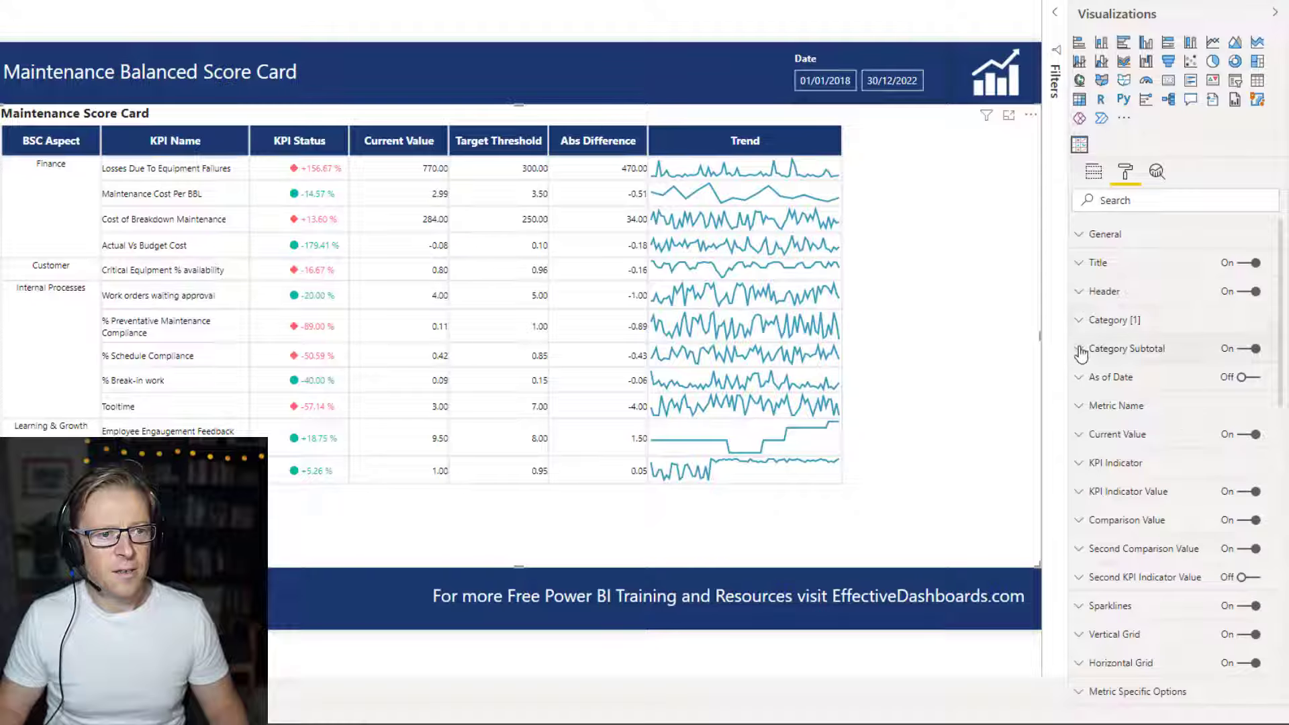
Turn off the Category Subtotal and check it by collapsing and expanding the Finance group
click(66, 164)
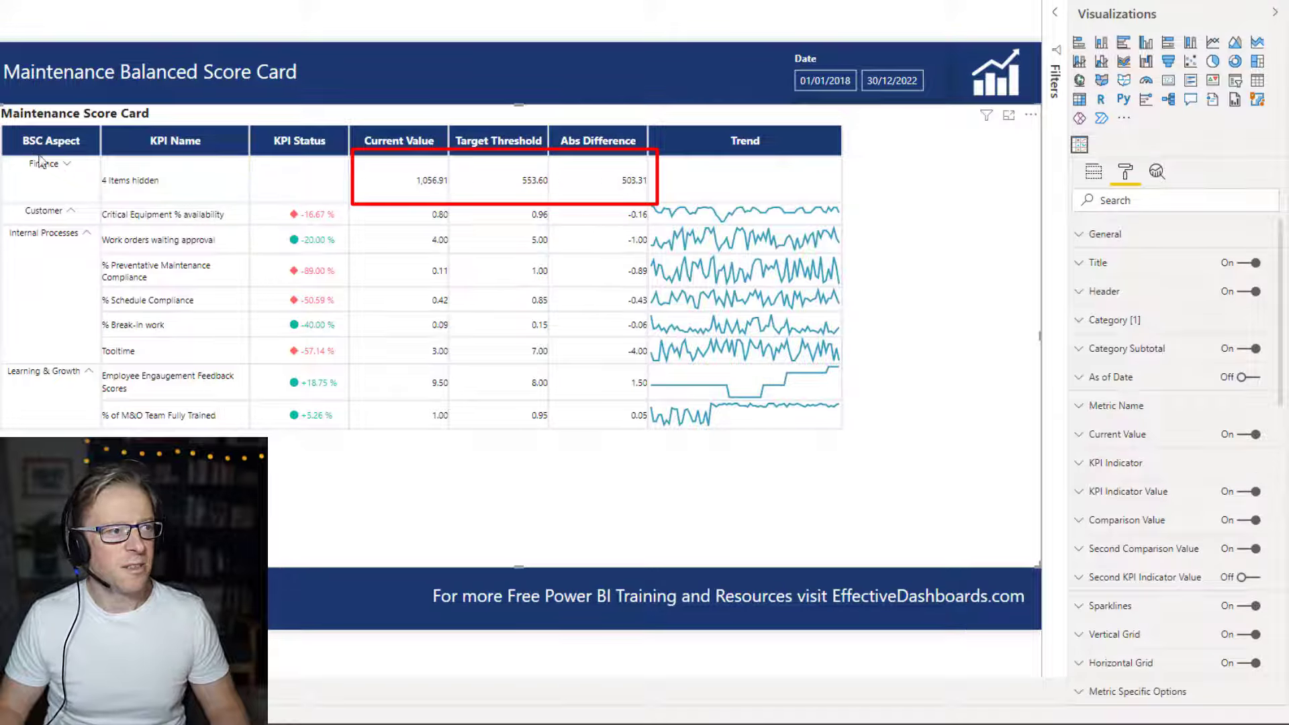
click(67, 164)
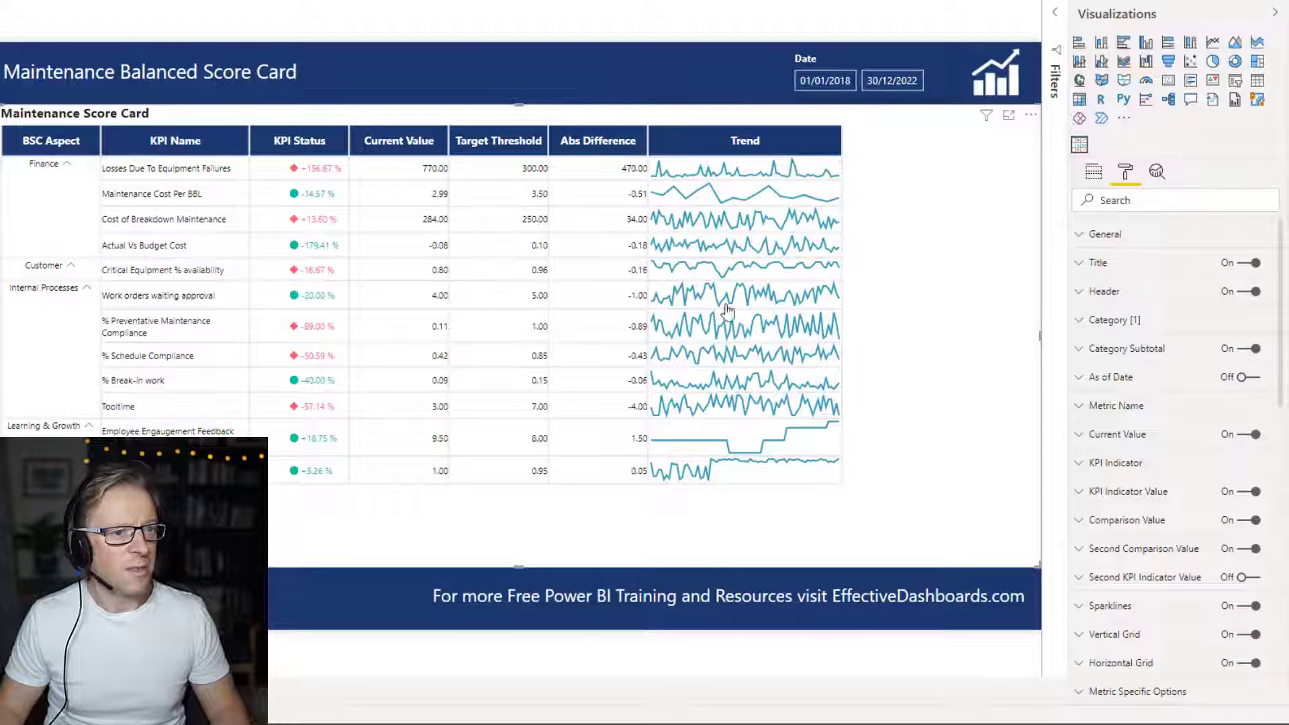
click(1250, 348)
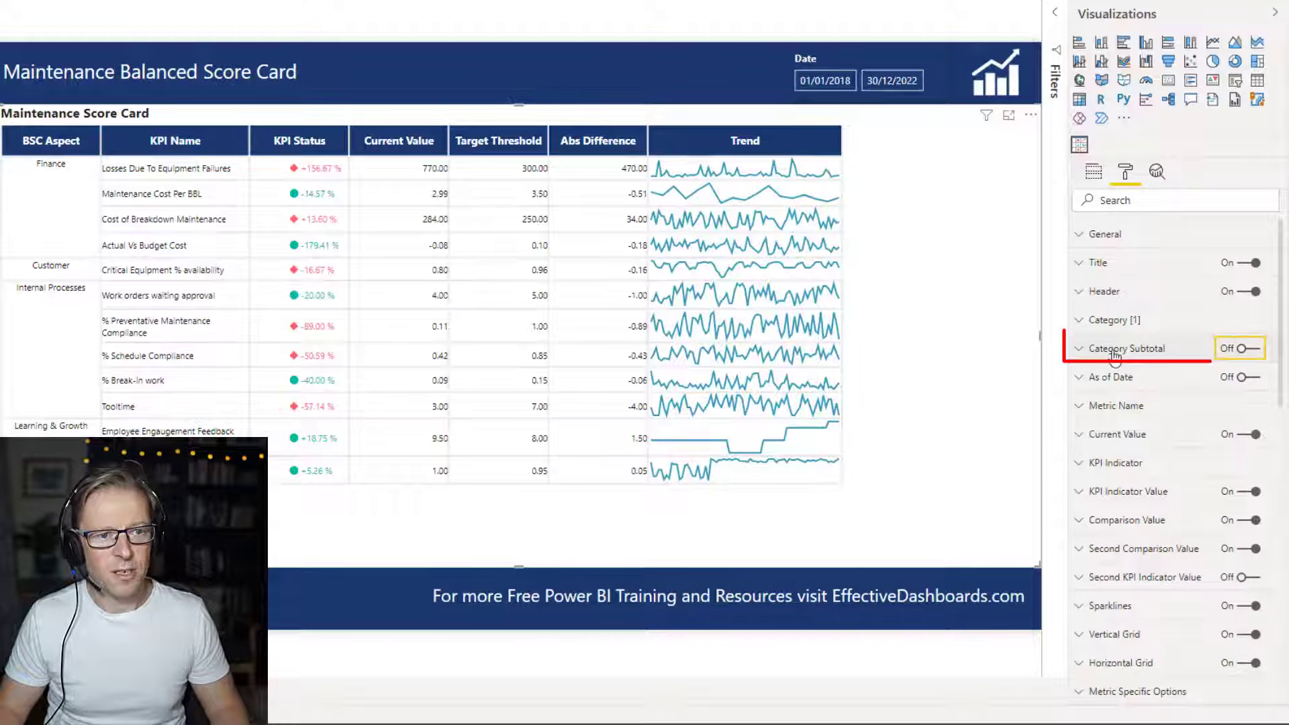
click(67, 164)
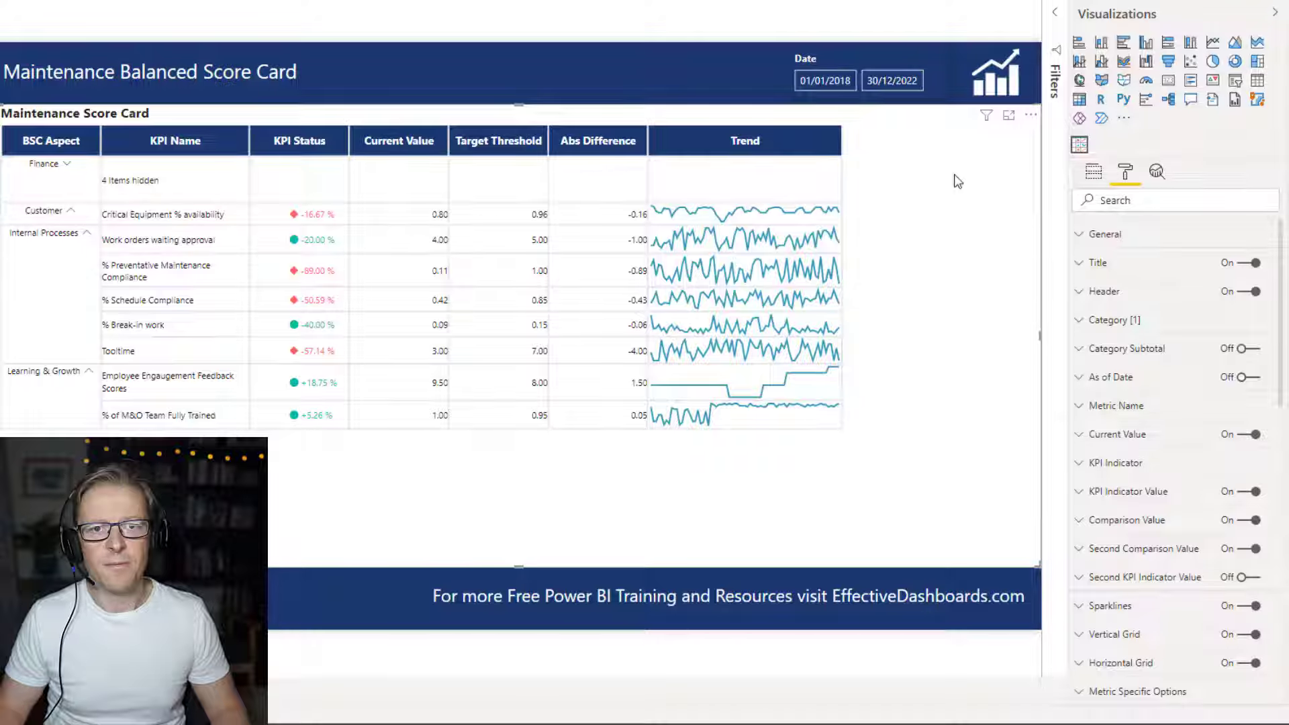
click(68, 165)
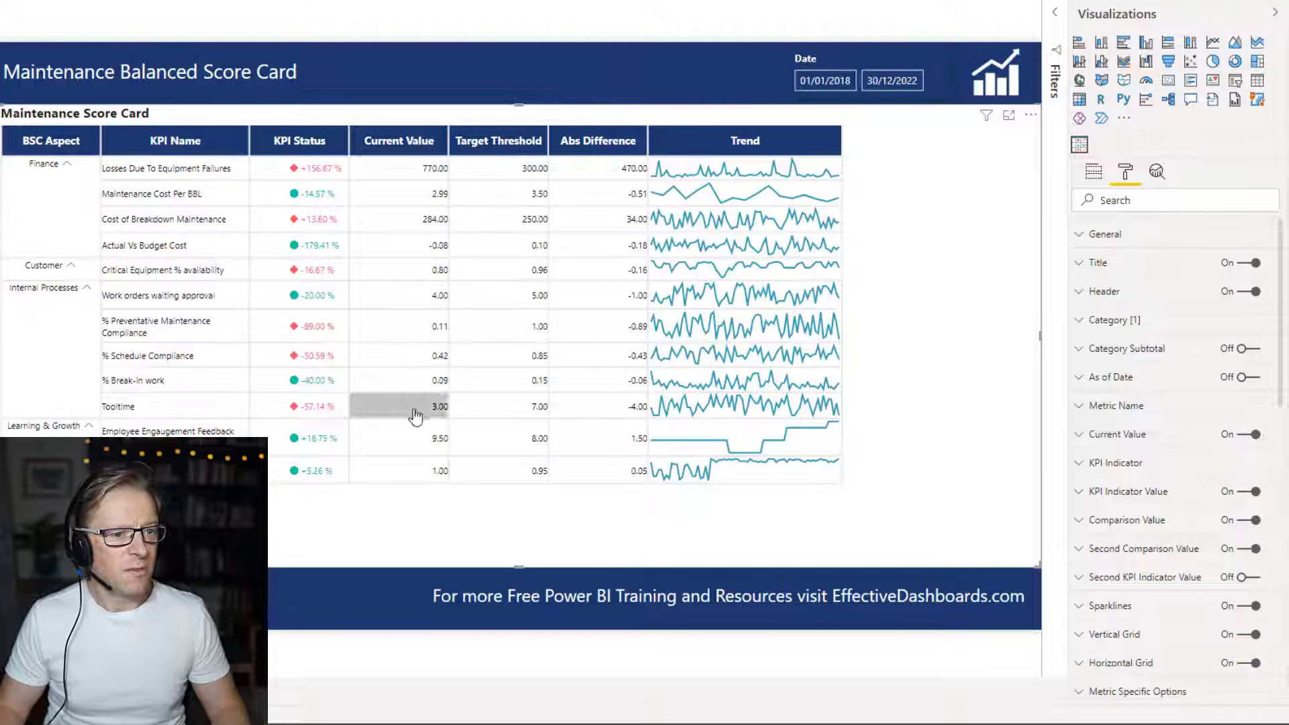
Make the Current Value figures bold and center-align the Current Value, Target Threshold and Abs Difference columns
click(1079, 436)
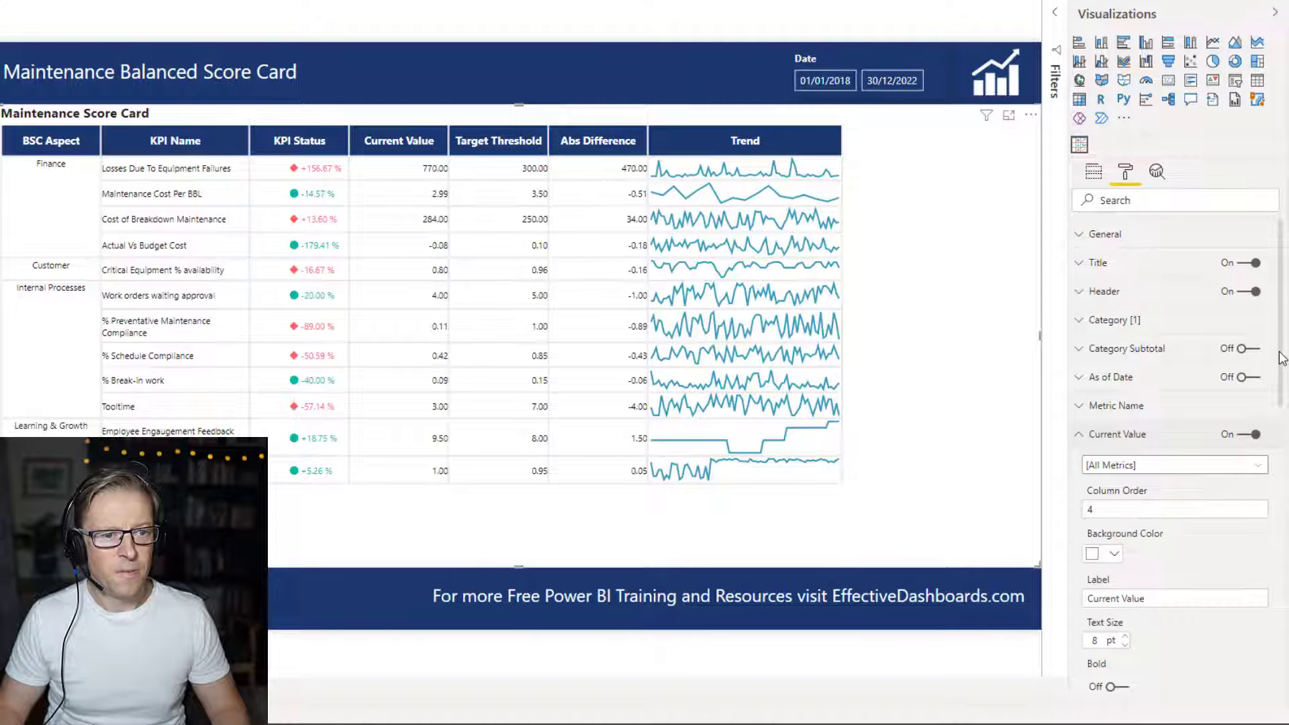
scroll(1282, 358, down, 5)
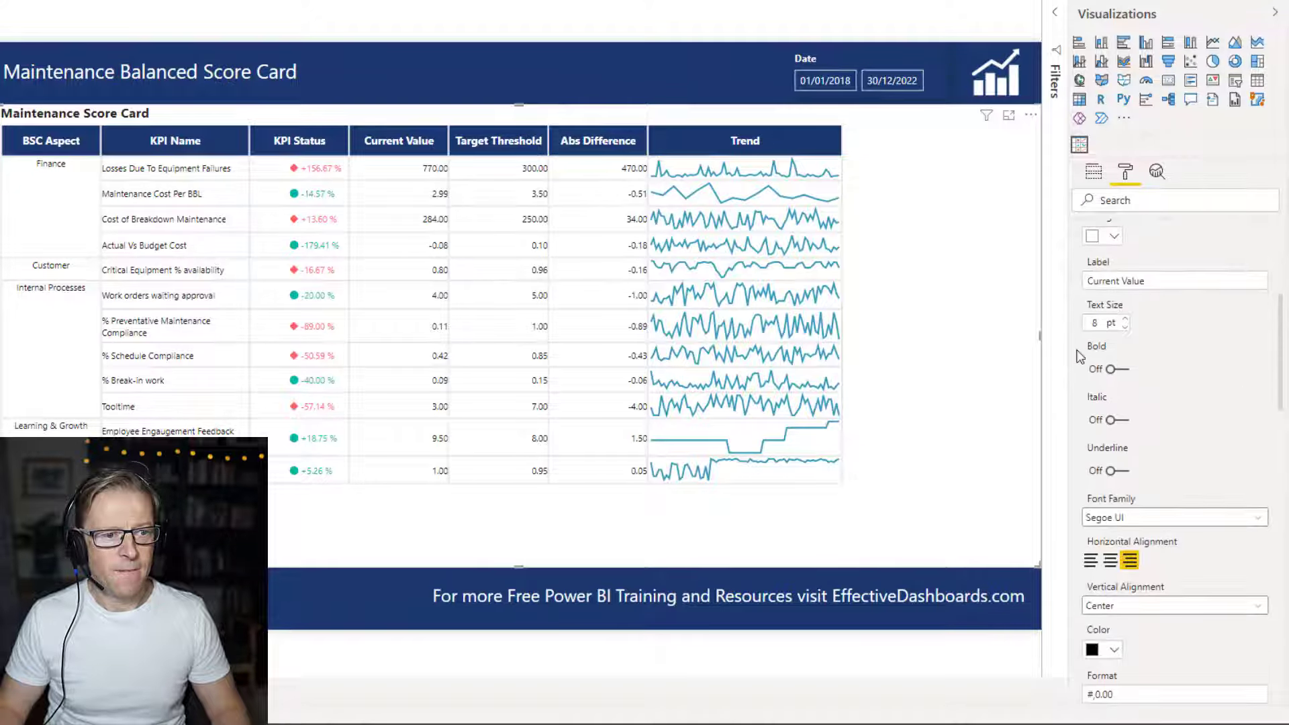
click(1114, 375)
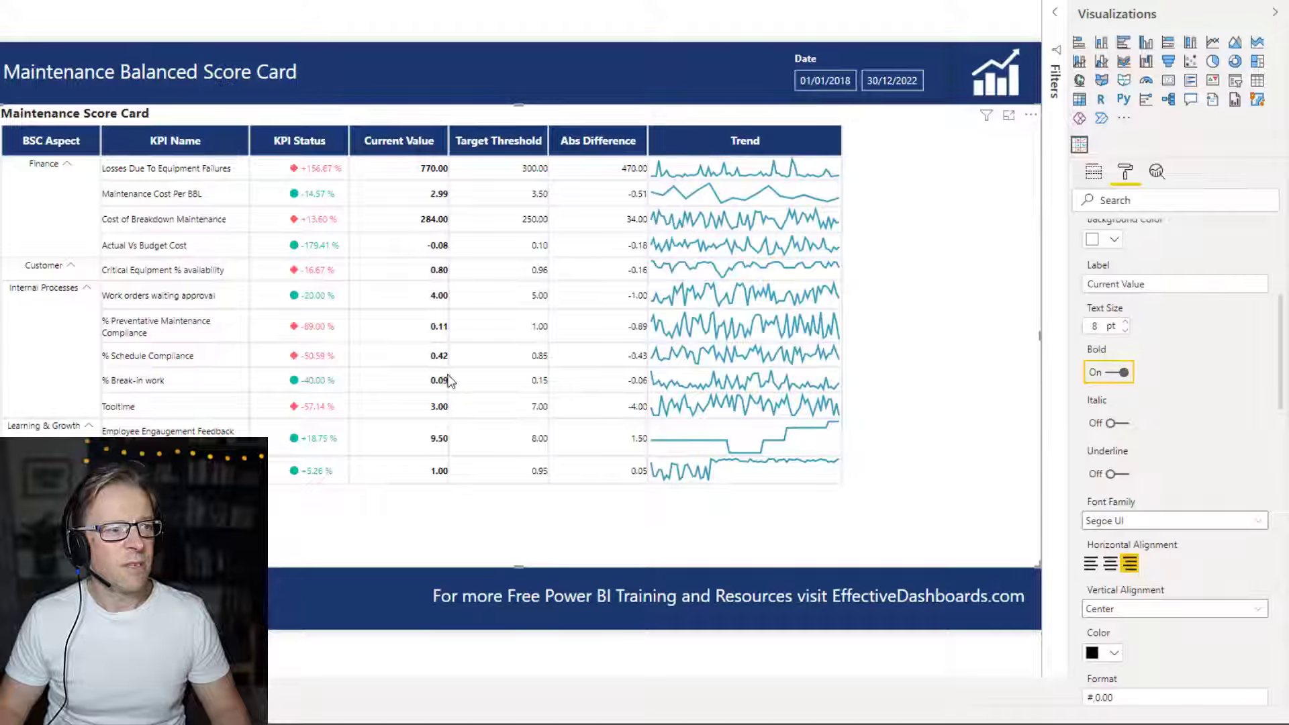
click(1111, 565)
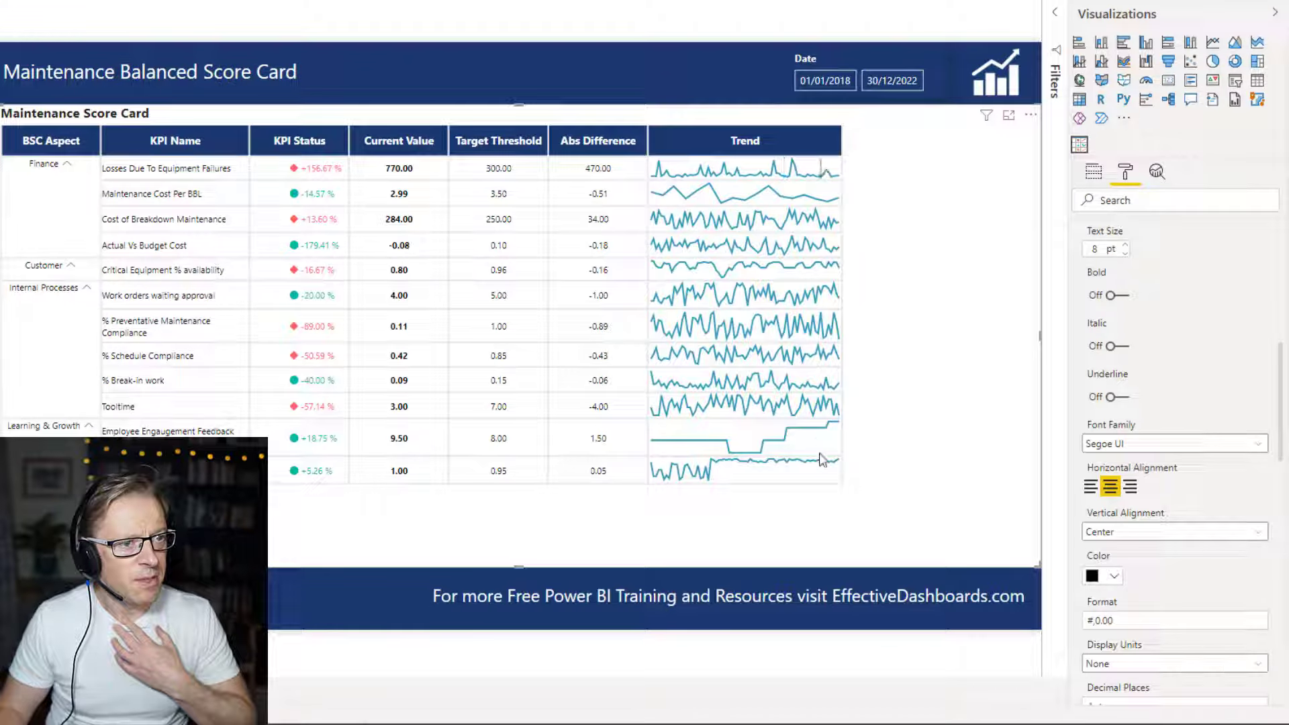
mouse_move(826, 458)
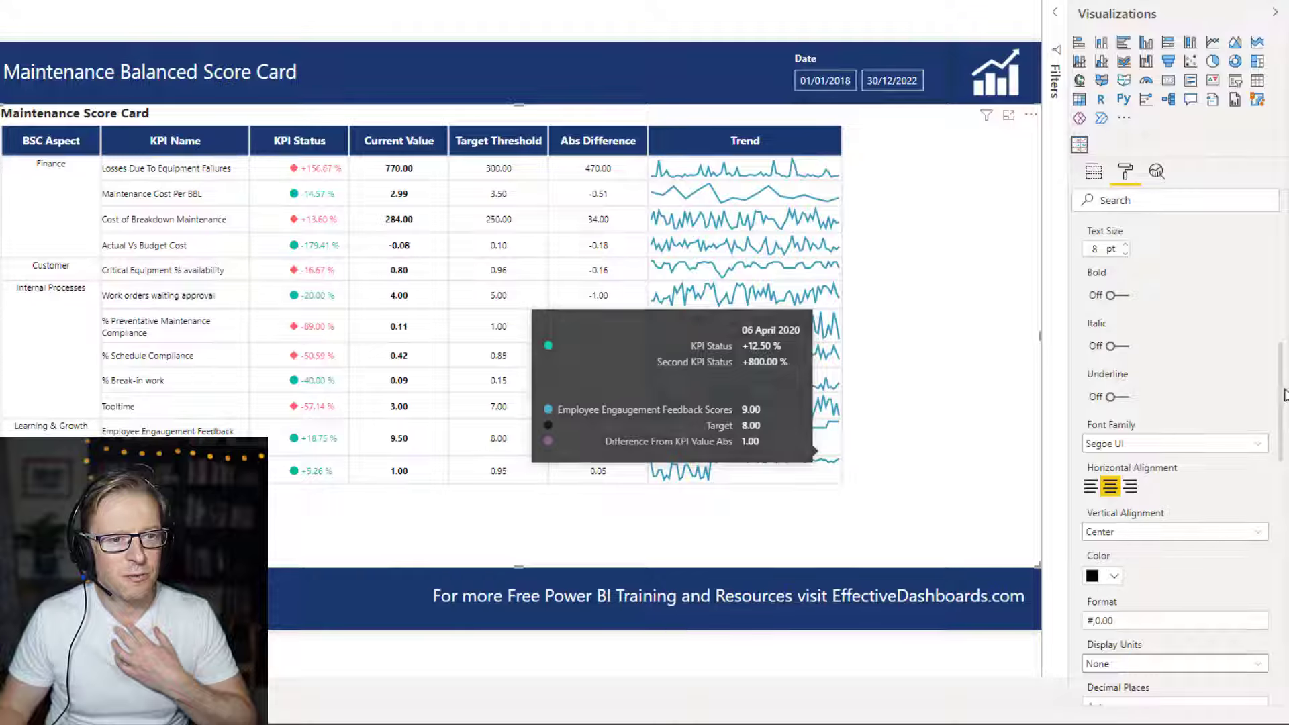
drag(1286, 401, 1286, 321)
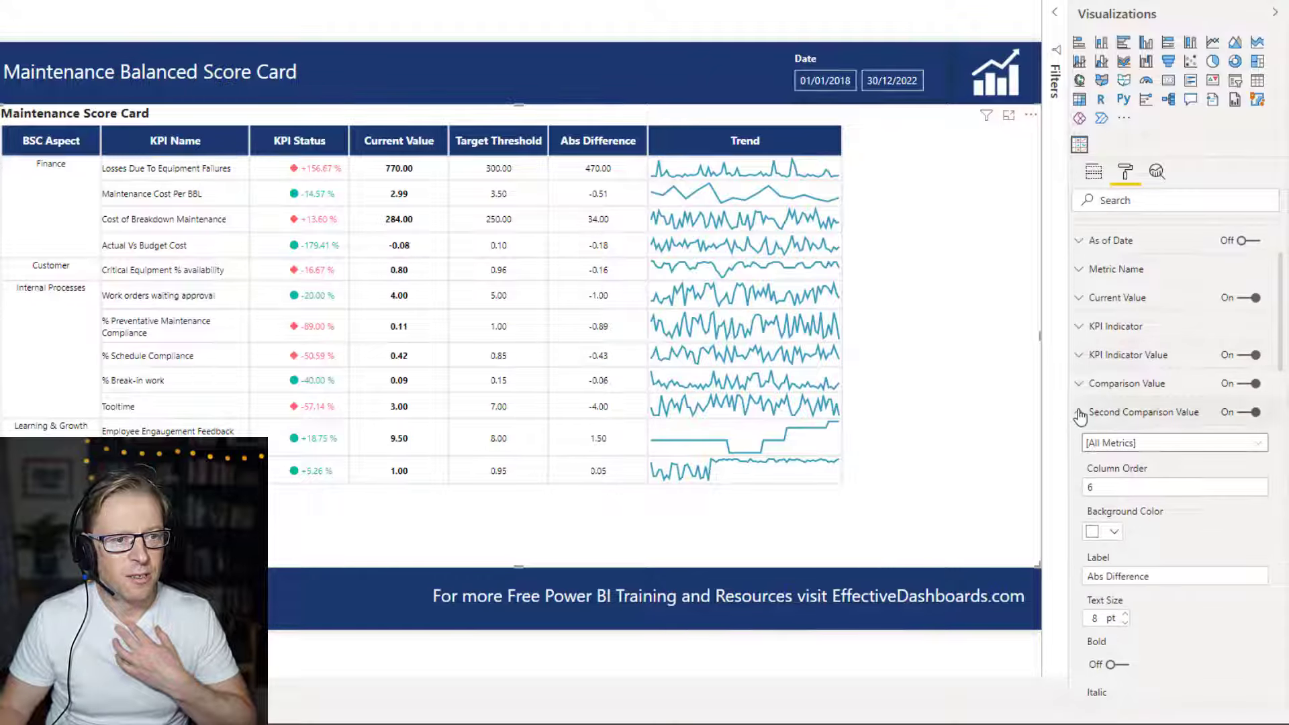
click(1079, 412)
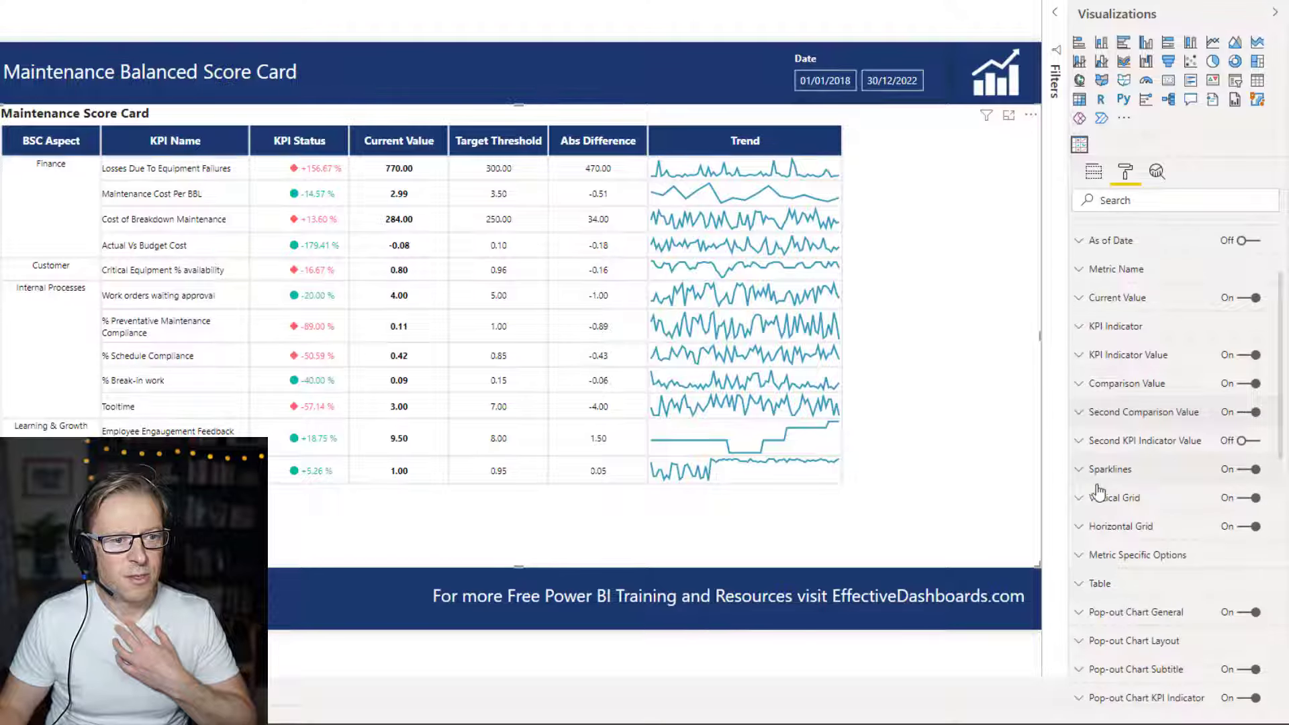
Set the thickness of both the vertical and horizontal grid lines of the matrix to 1
click(1074, 498)
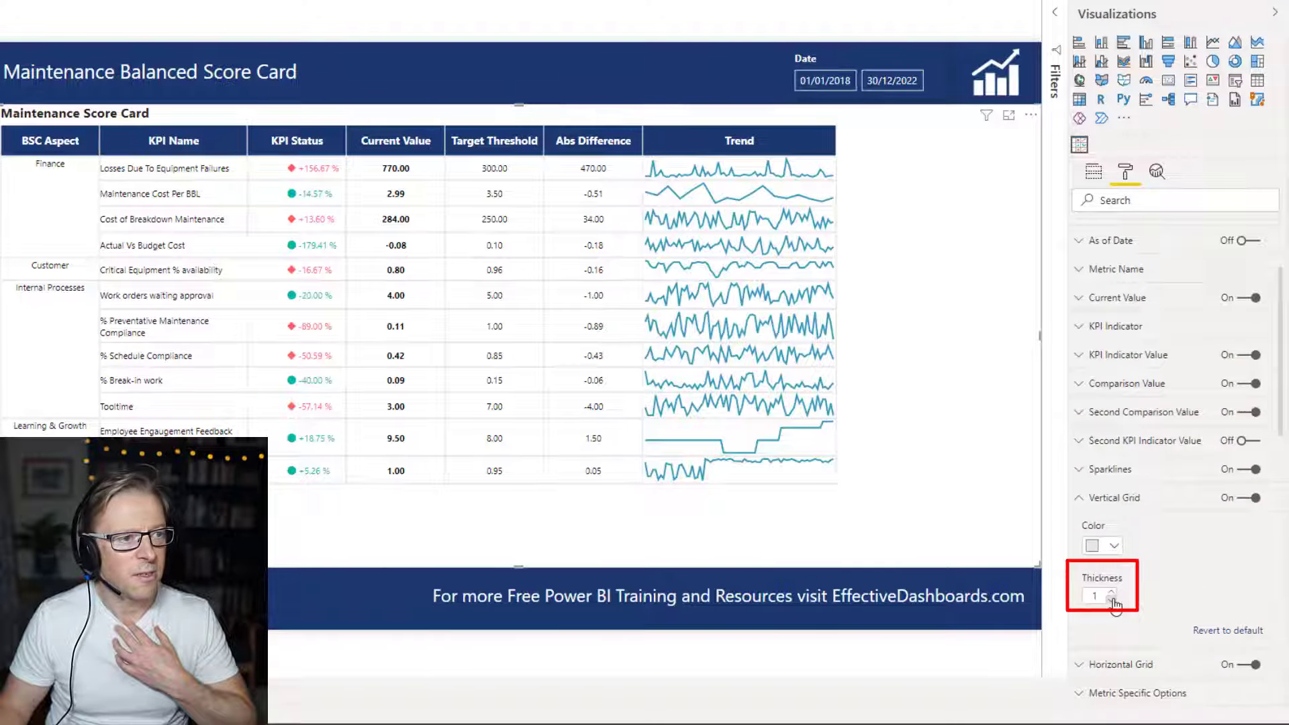
click(1080, 497)
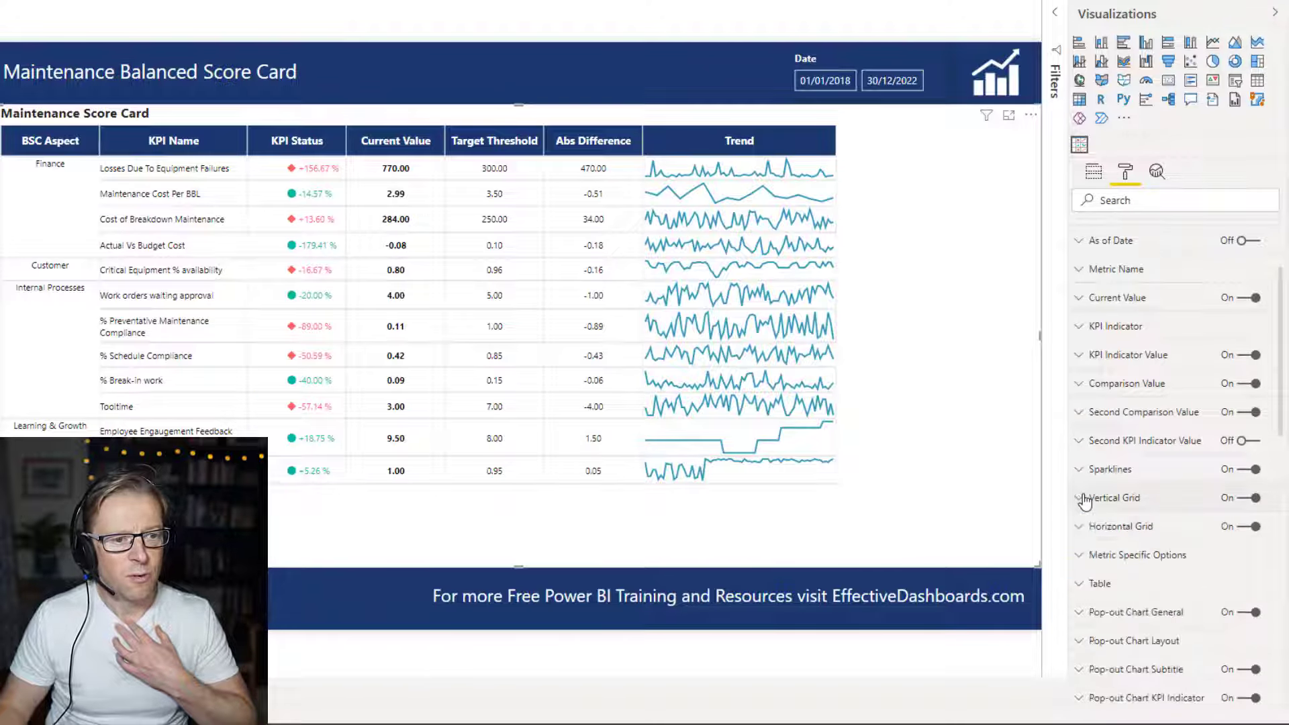
click(1095, 526)
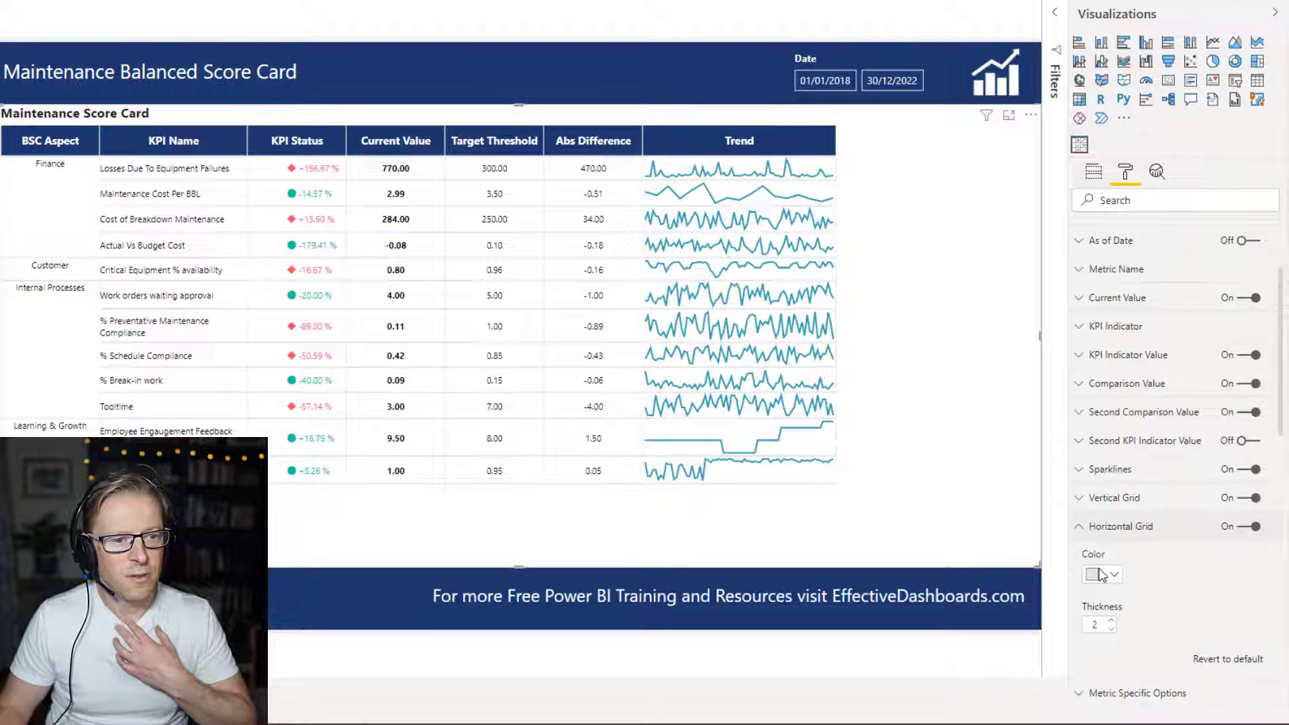
click(1112, 631)
click(1078, 526)
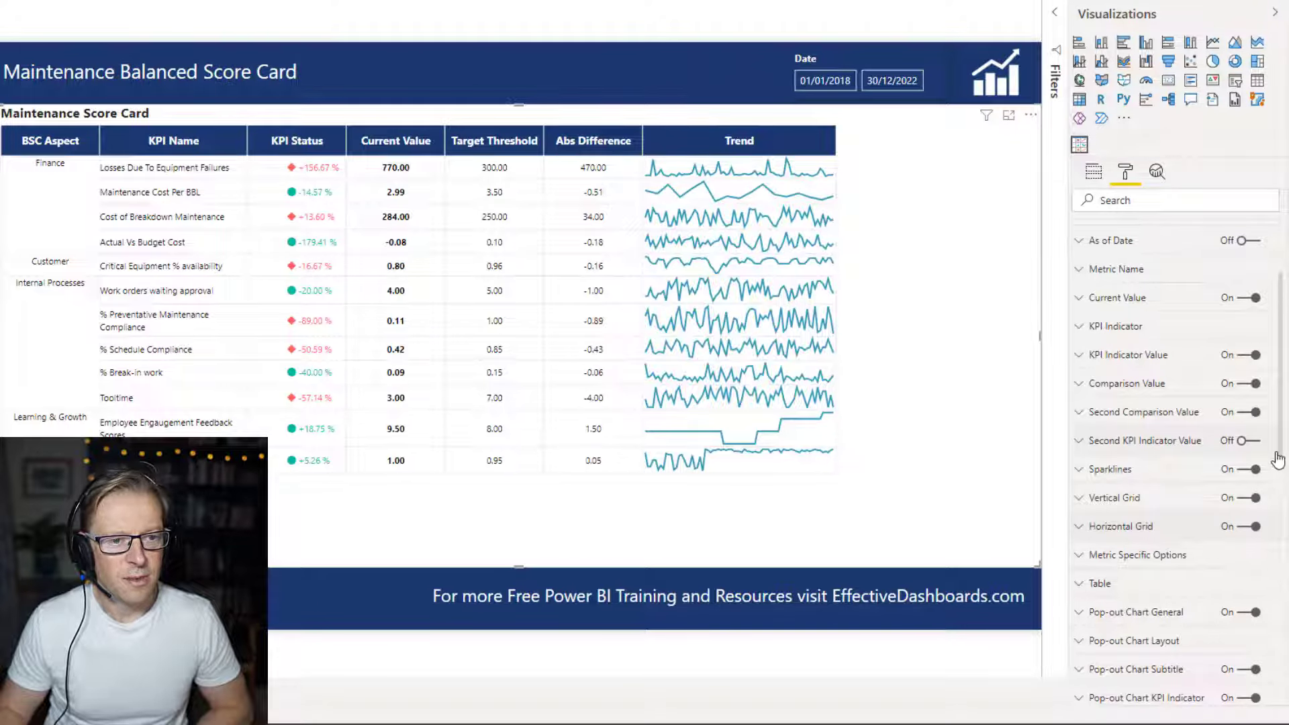
Change the sparklines' current line color to a medium grey theme shade and set its thickness to 1.5
click(1079, 470)
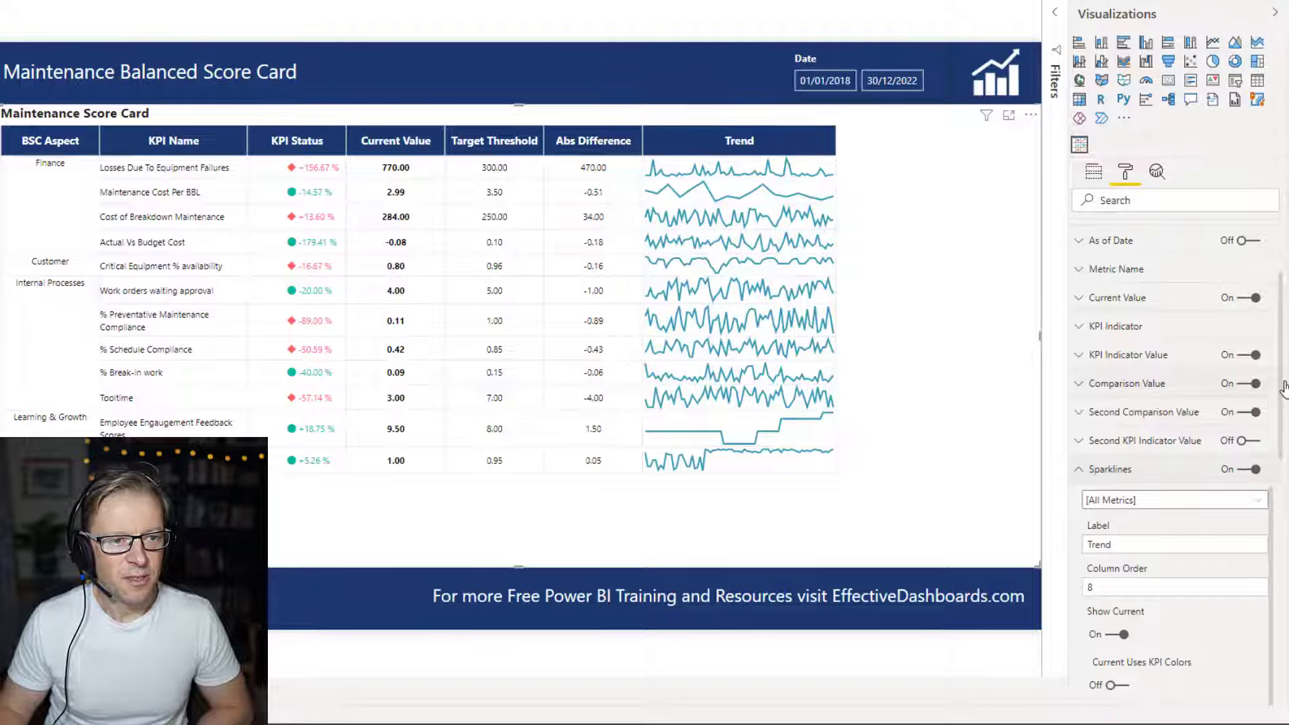
scroll(1281, 414, down, 6)
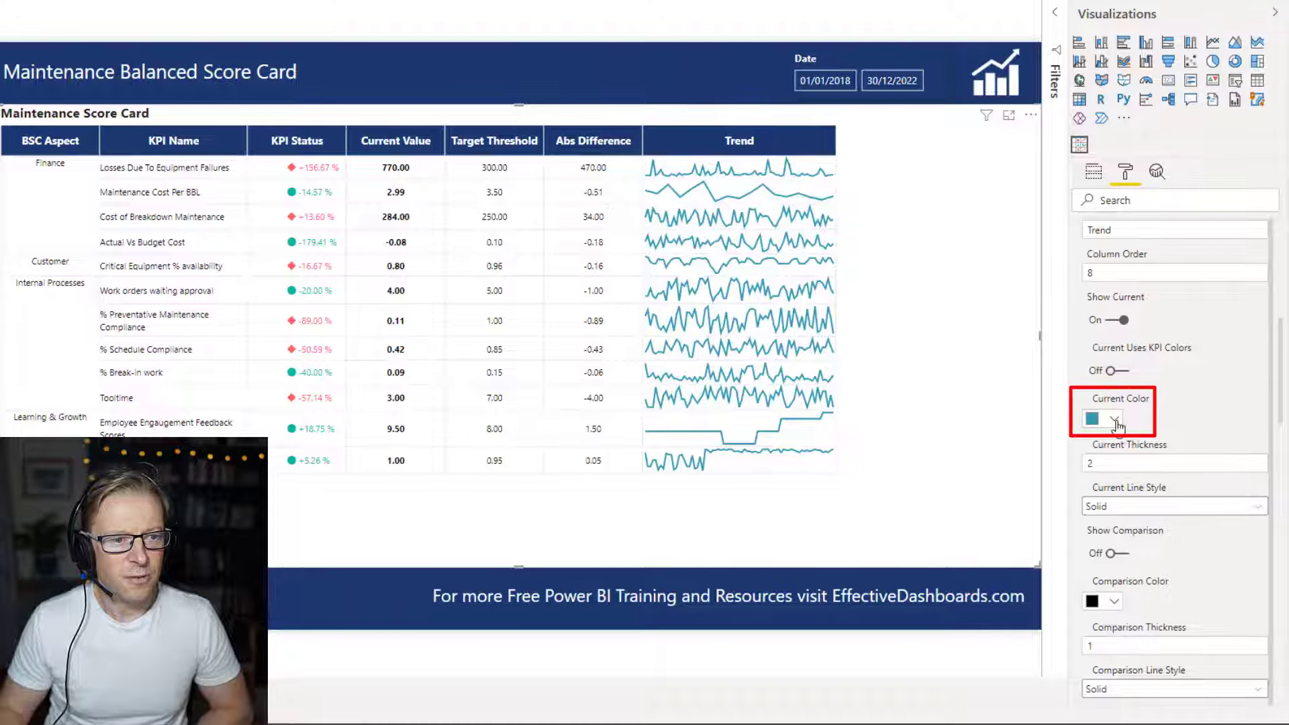
click(1114, 420)
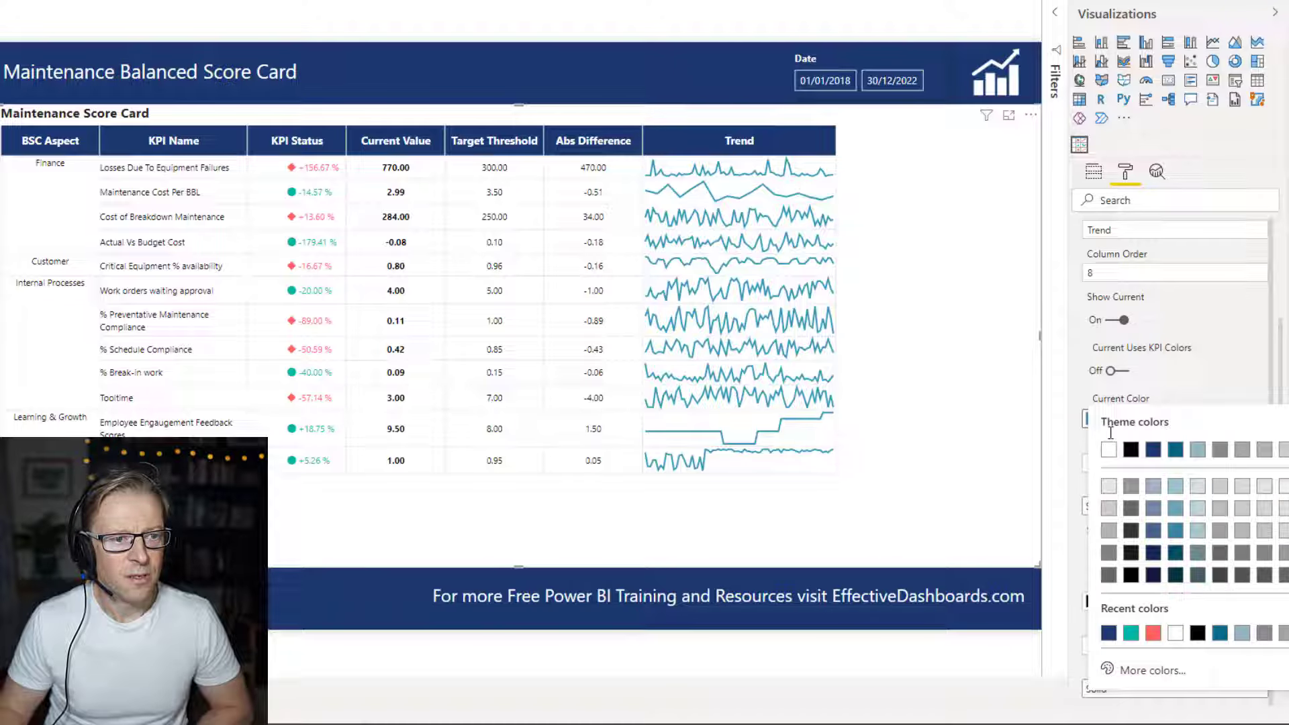
click(1109, 531)
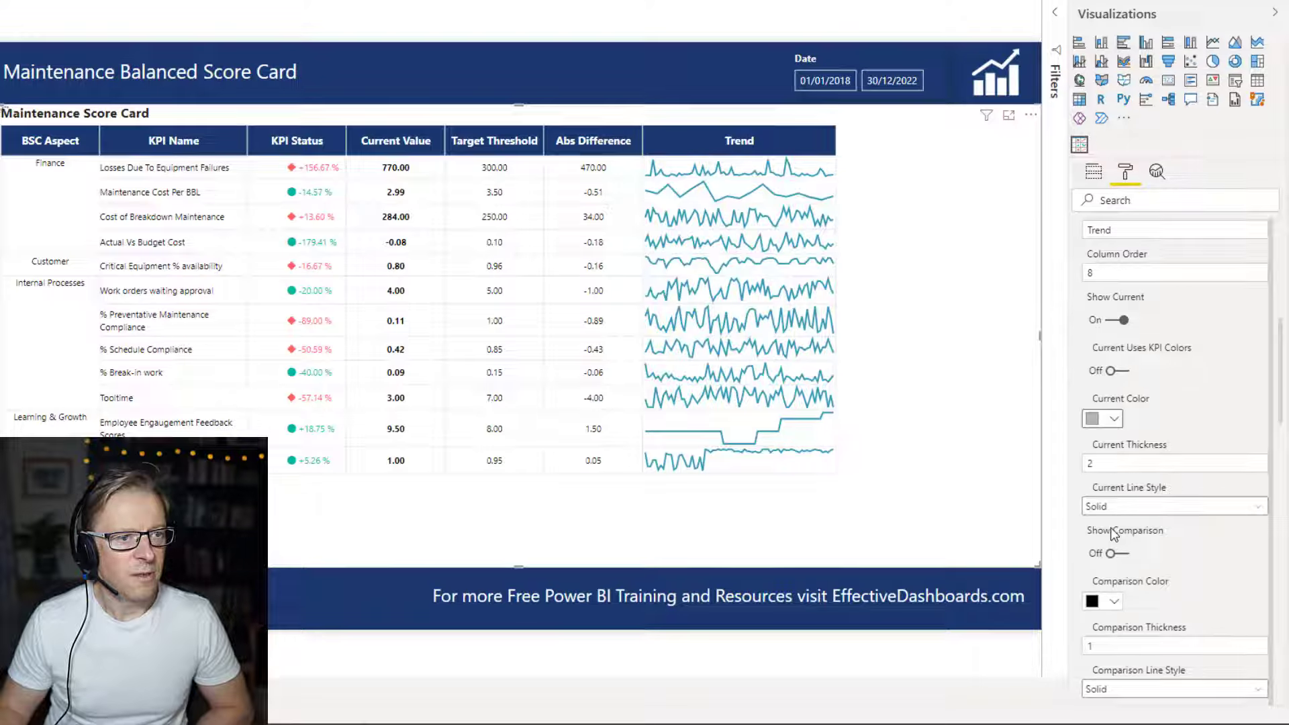
double_click(1082, 464)
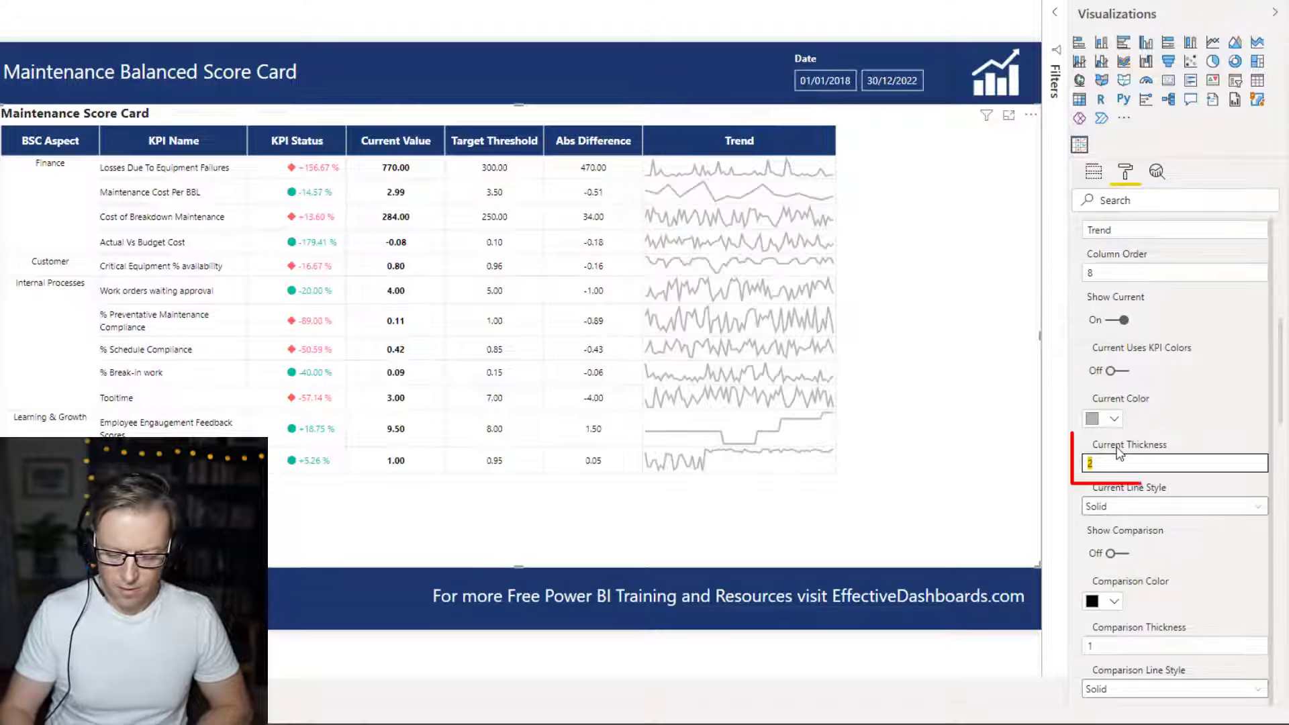
text(1.5)
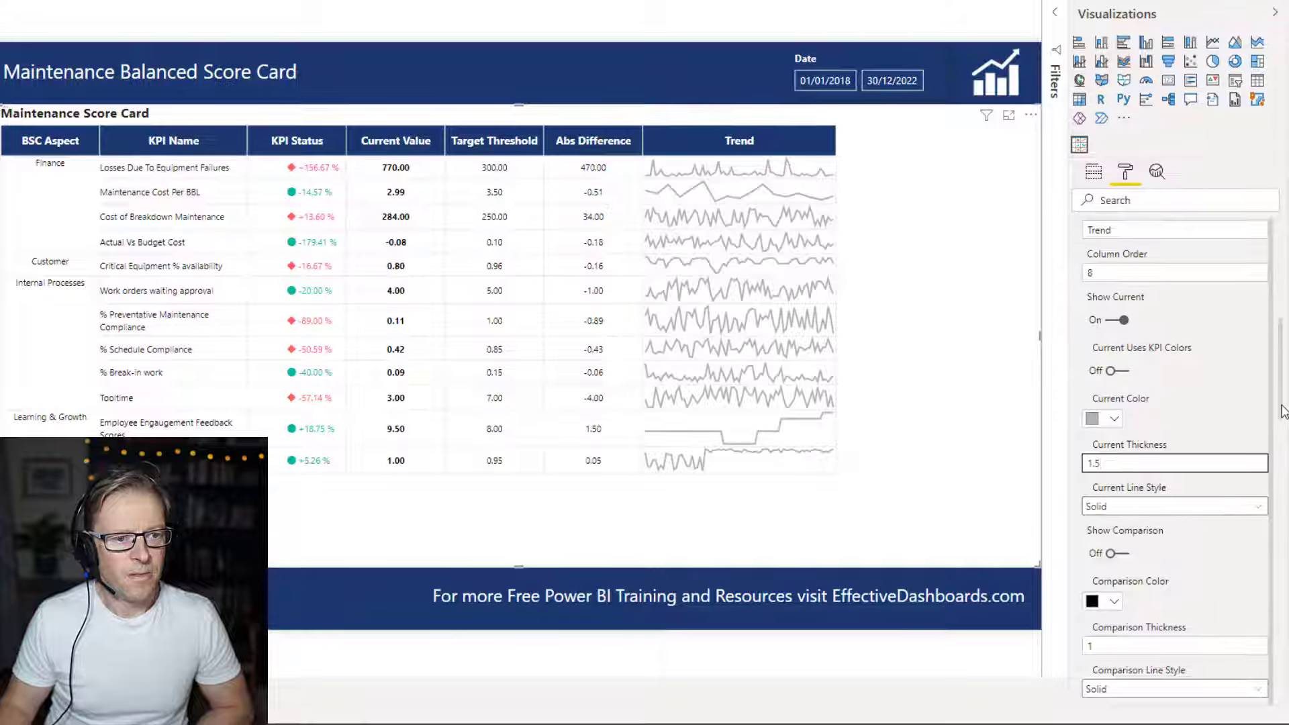
Show the comparison line in the sparklines and style it as a dotted line in a darker grey
scroll(1283, 418, down, 1)
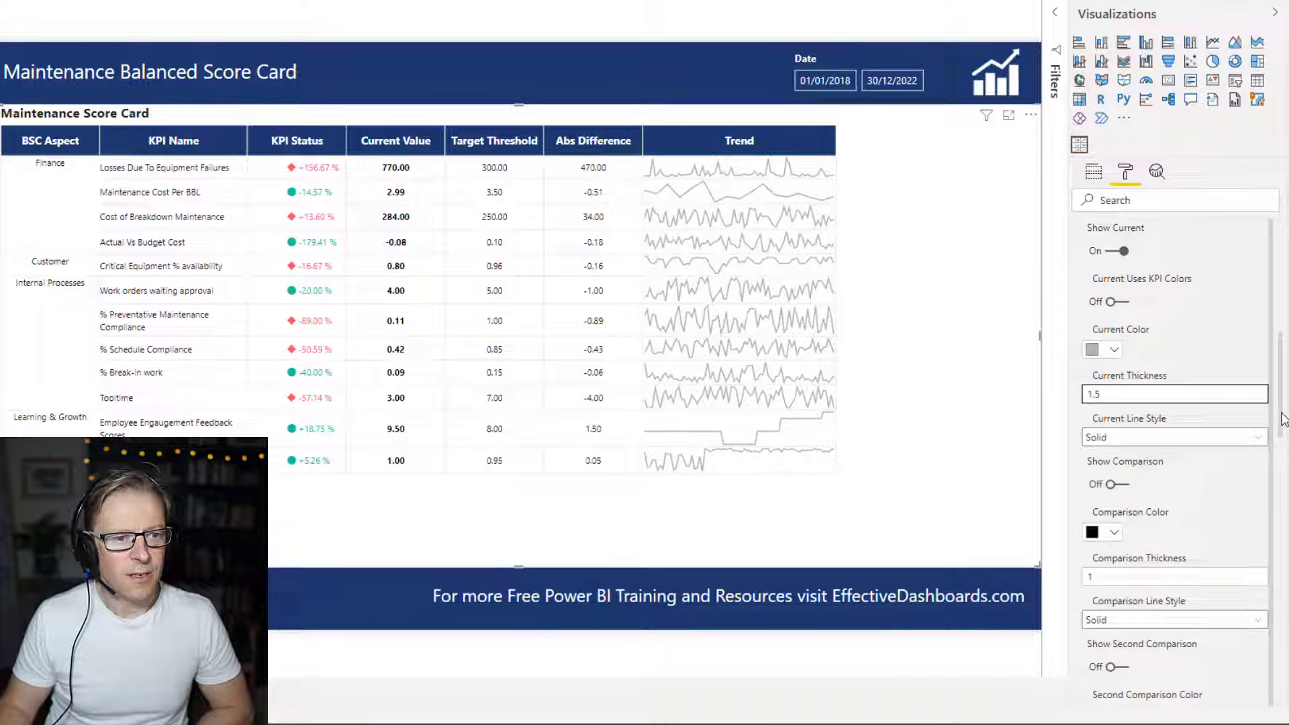
click(1113, 484)
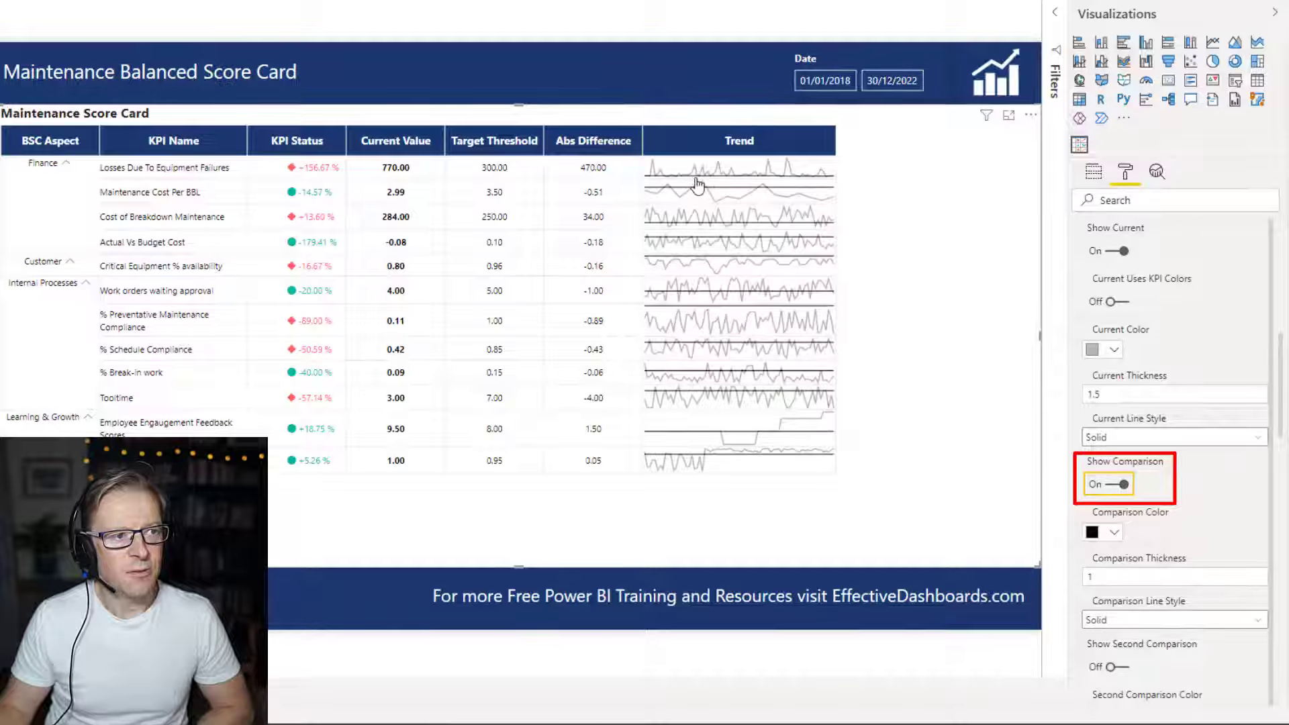
click(1115, 535)
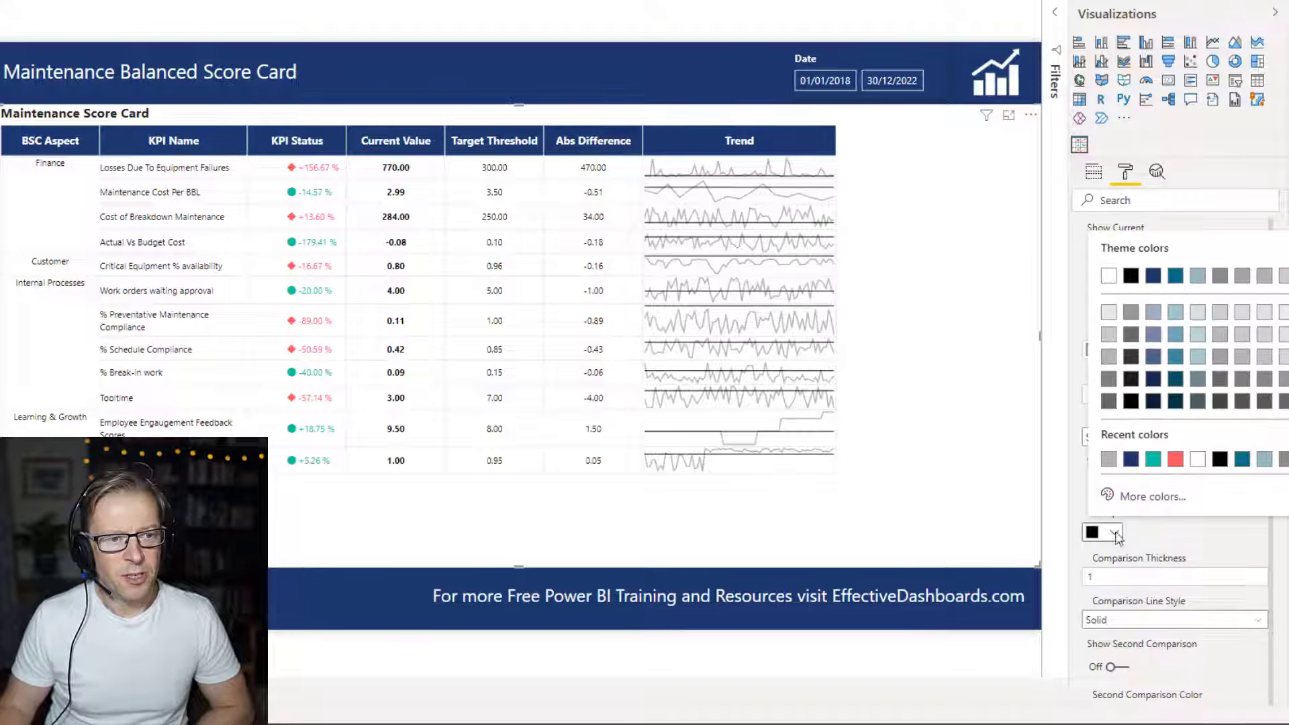
click(1109, 358)
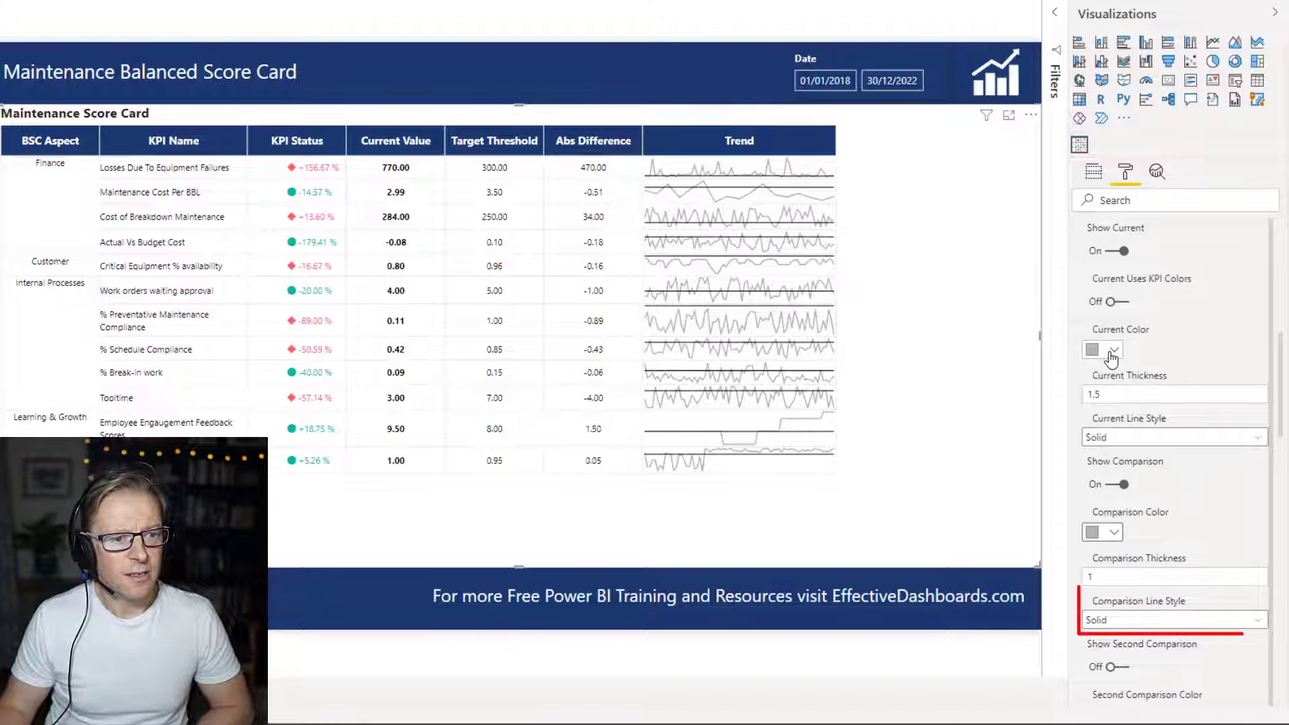
click(1104, 622)
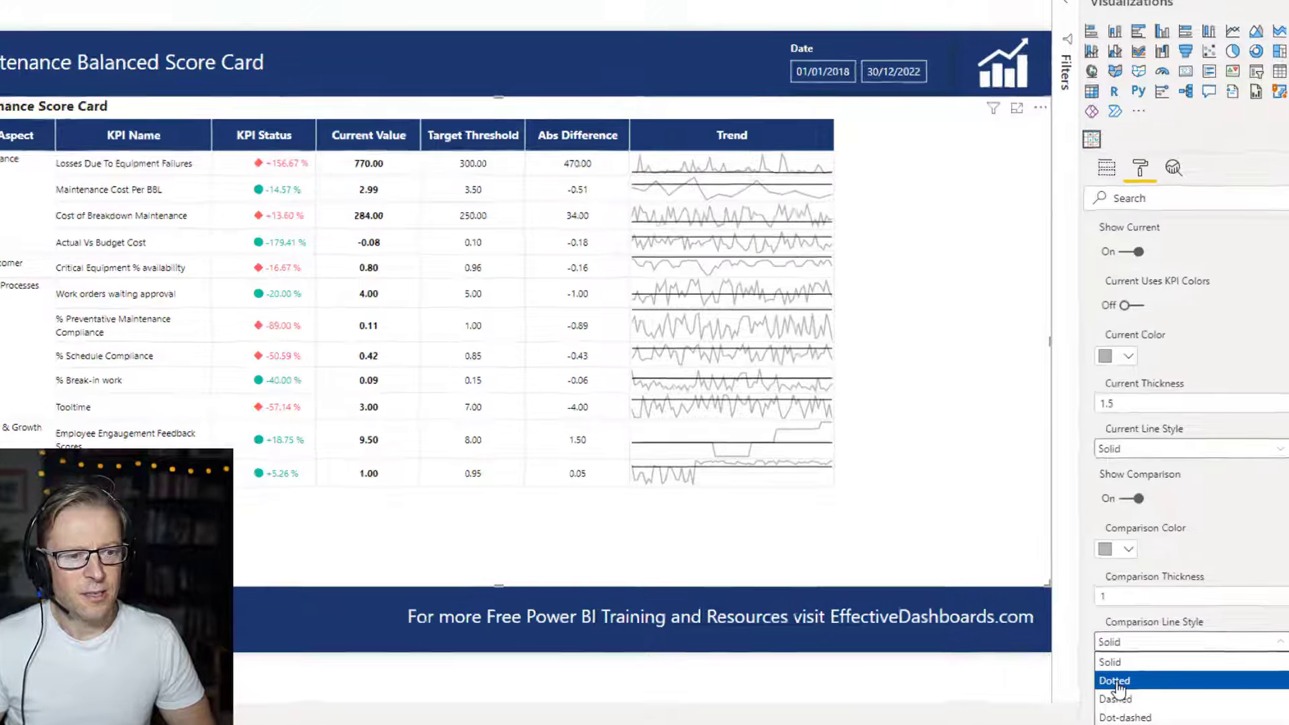
click(1104, 657)
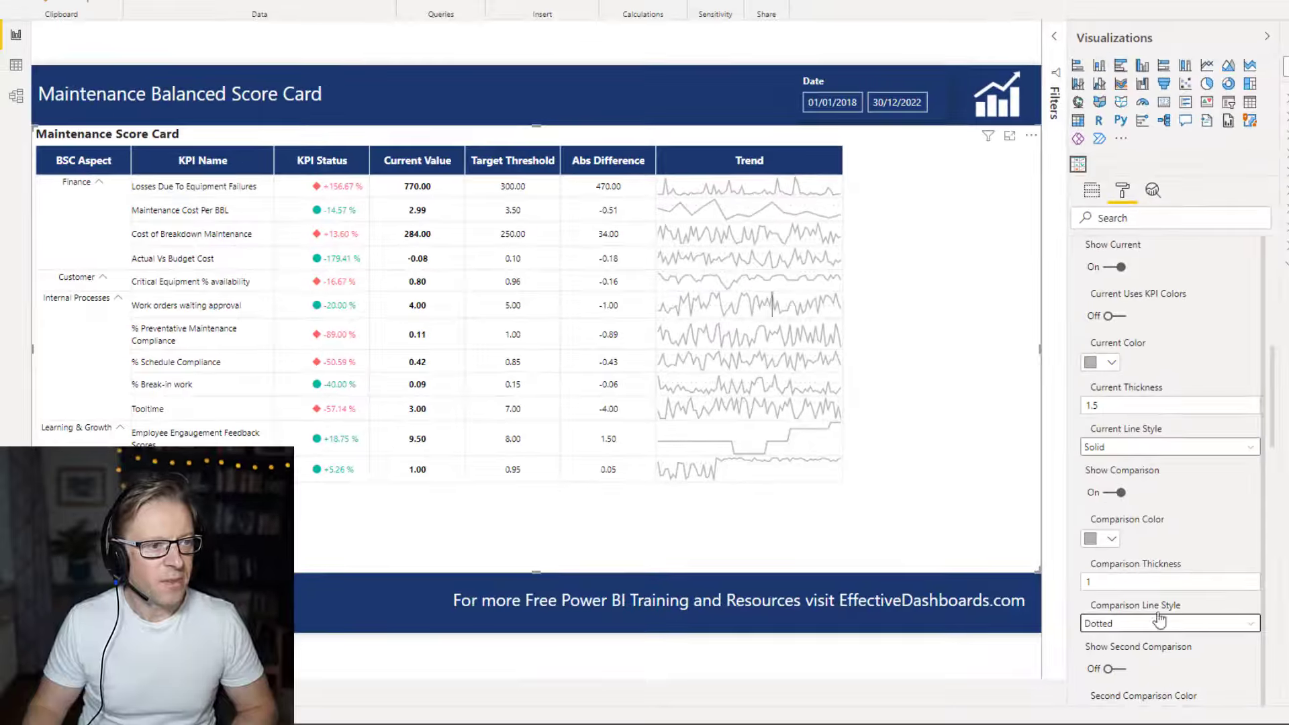
click(1111, 541)
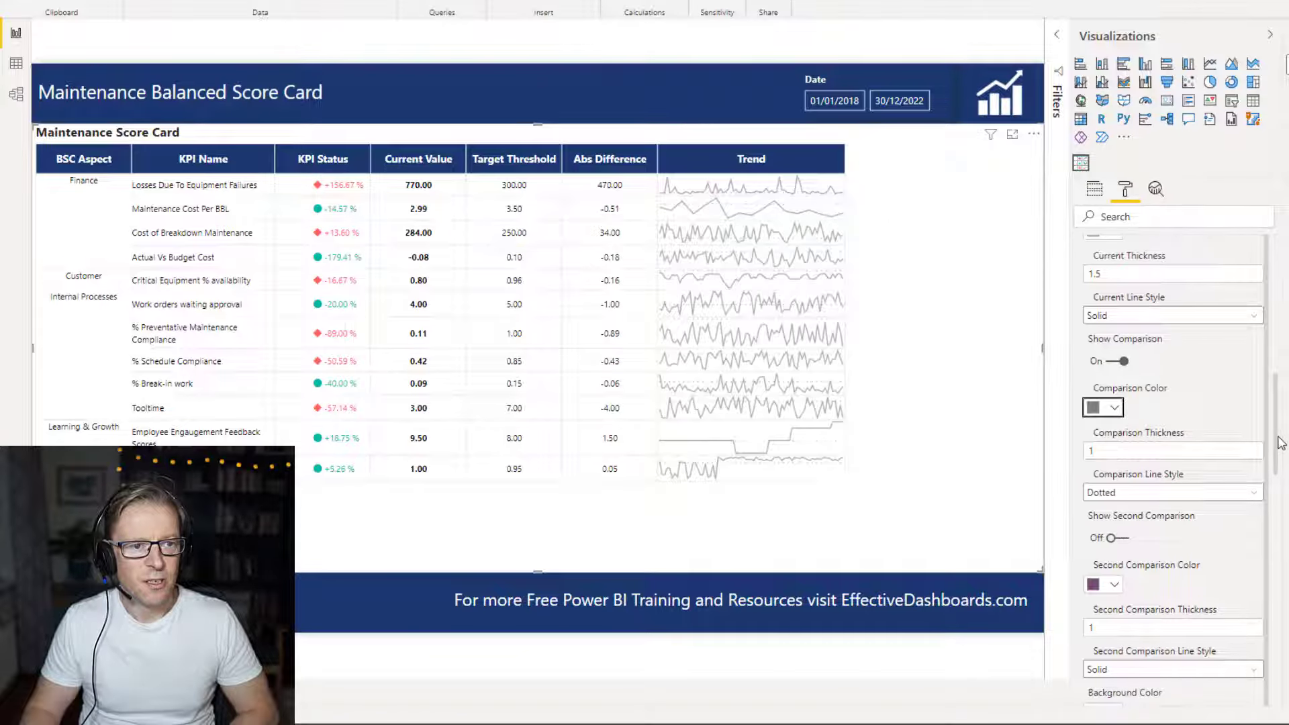
Try KPI colors on the sparklines' current line, switch them back off, and give the sparklines a pale off-white background
drag(1281, 443, 1286, 400)
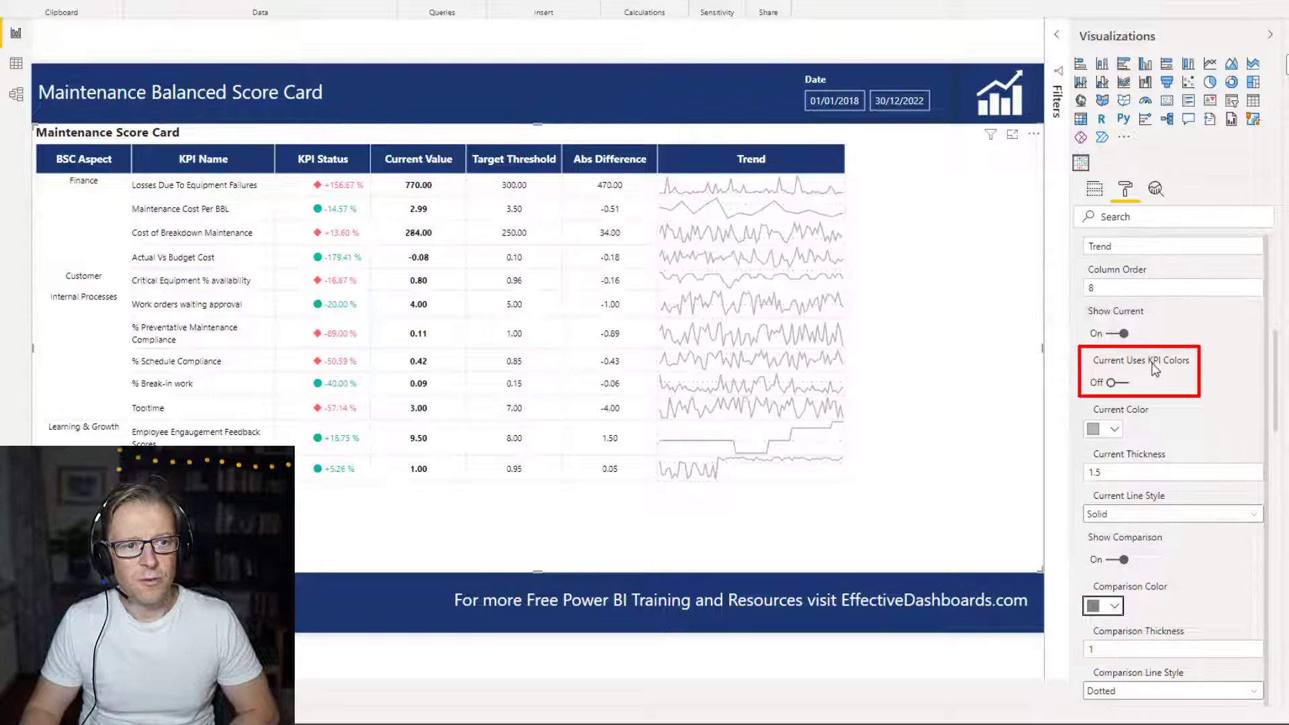
click(1112, 384)
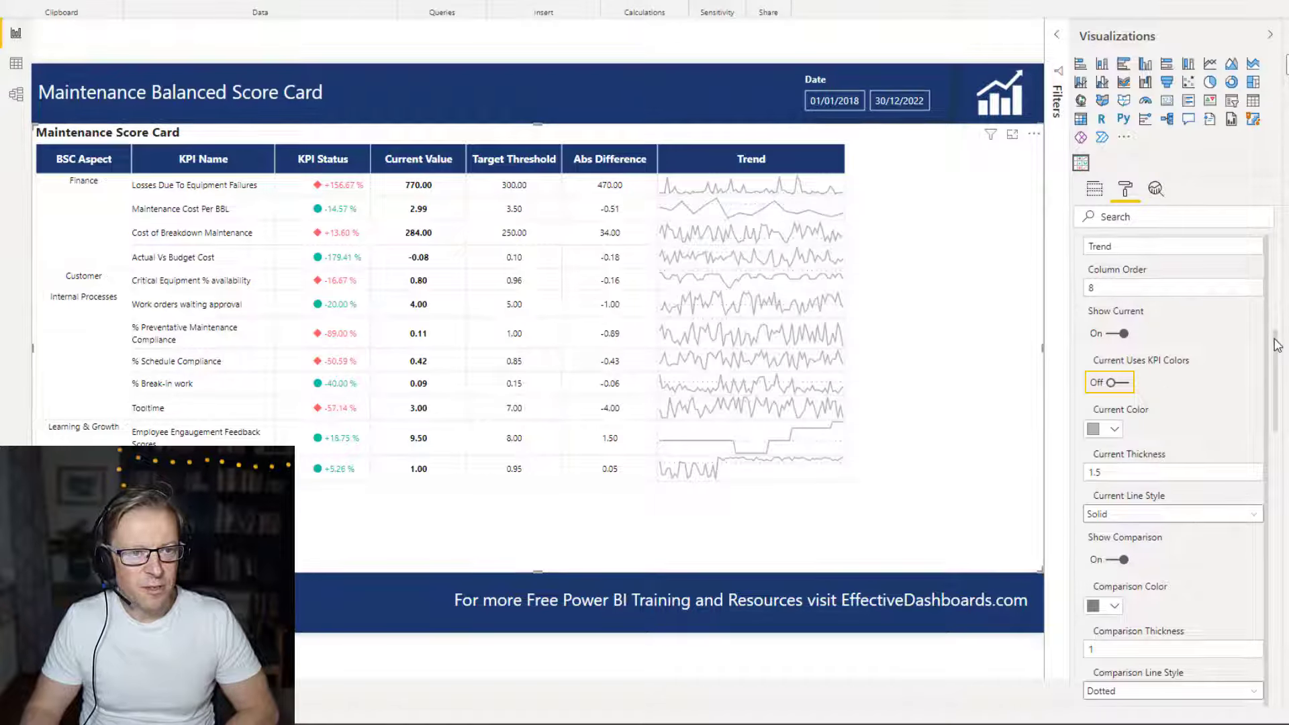
scroll(1276, 361, down, 5)
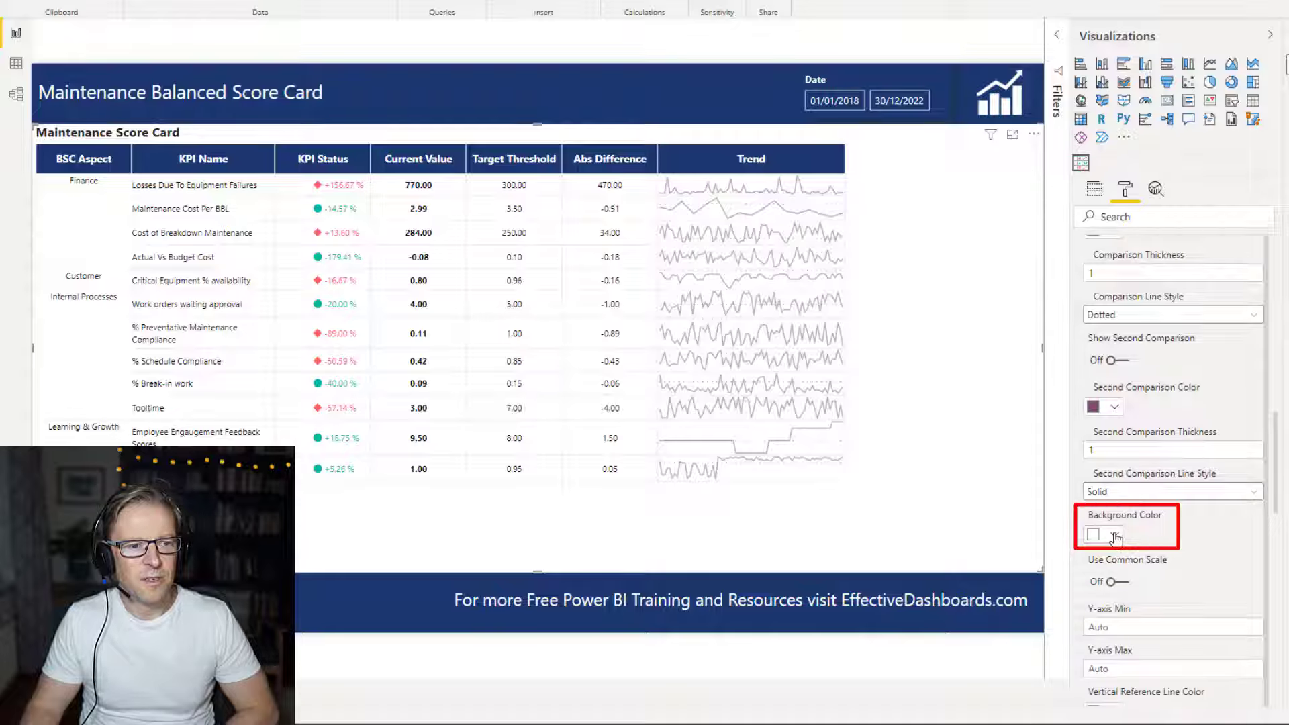
click(1115, 536)
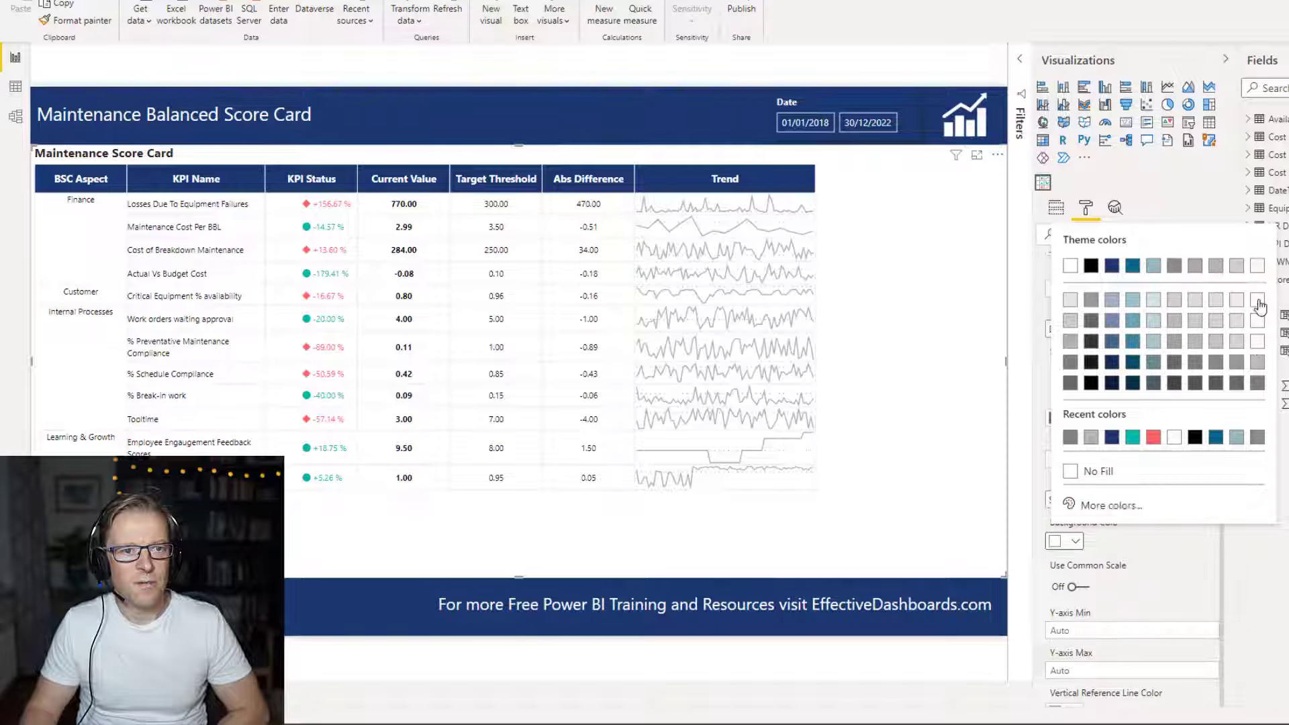
click(1245, 344)
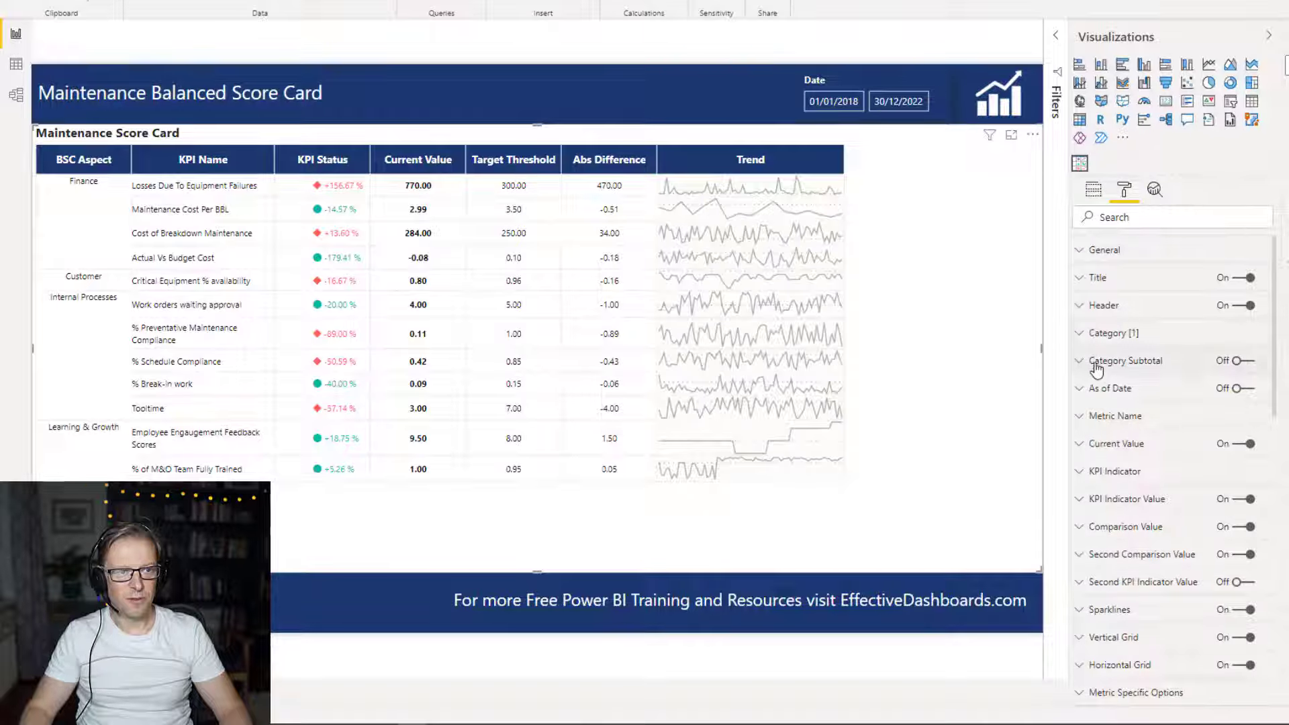
Try the dollar format #,$0.00 on the Current Value column for all metrics, and restore #,0.00
click(1095, 449)
drag(1275, 295, 1271, 429)
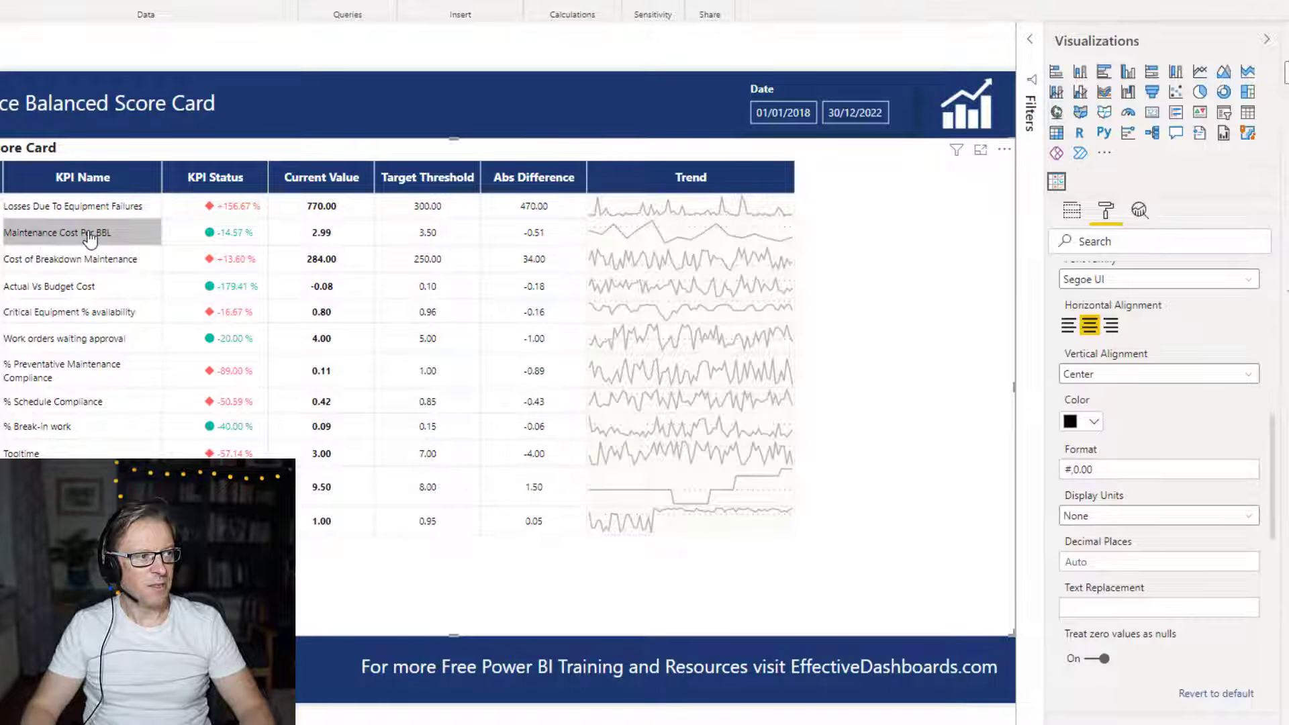
click(1074, 467)
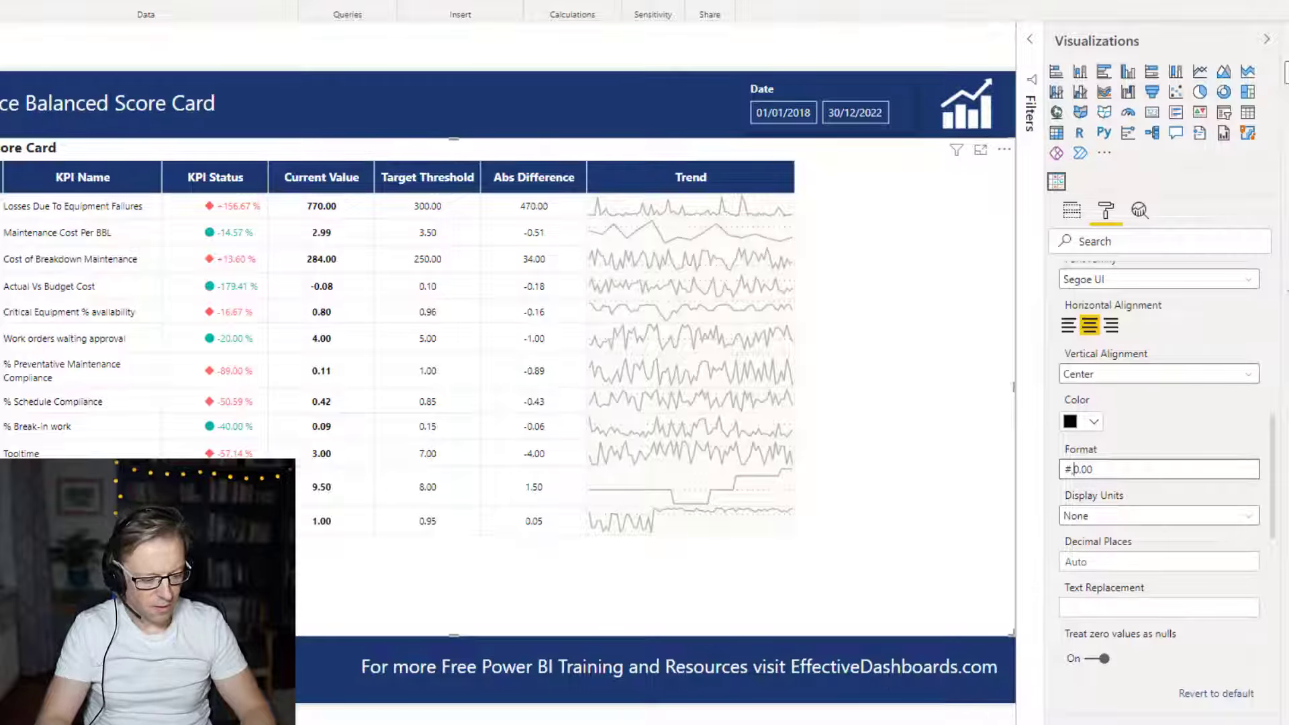
text($)
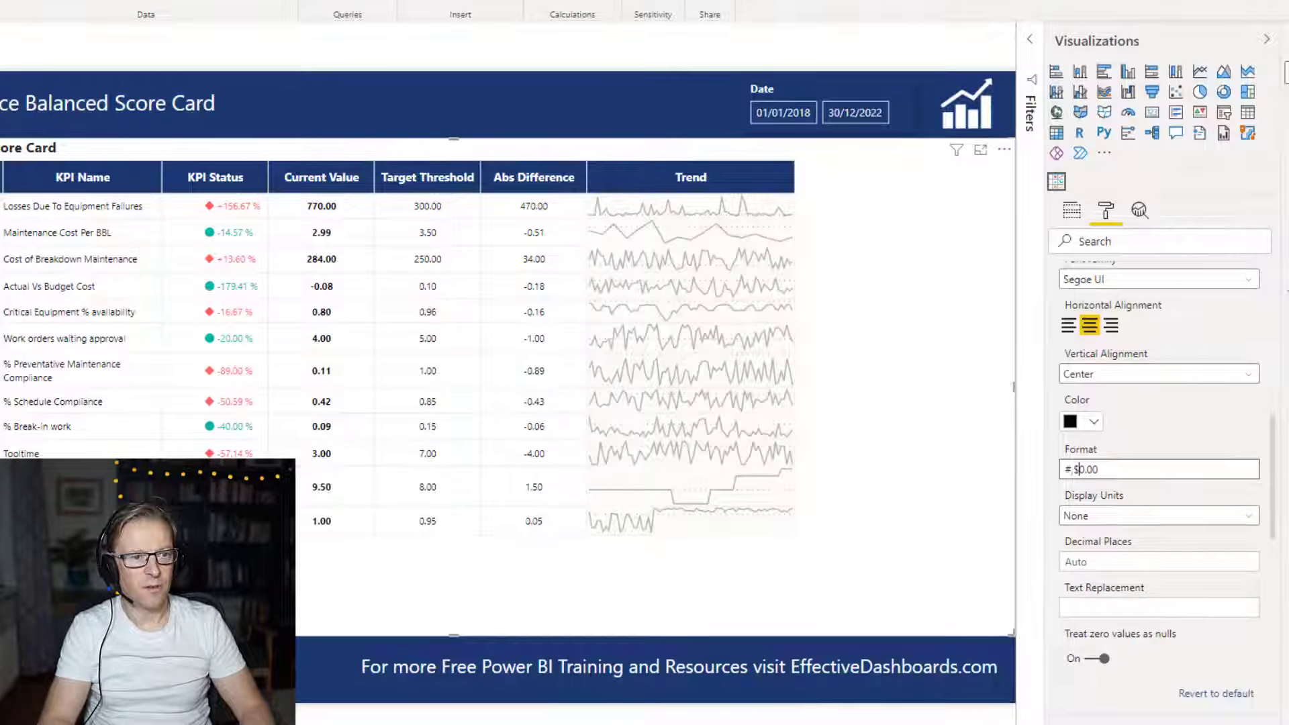
text(#)
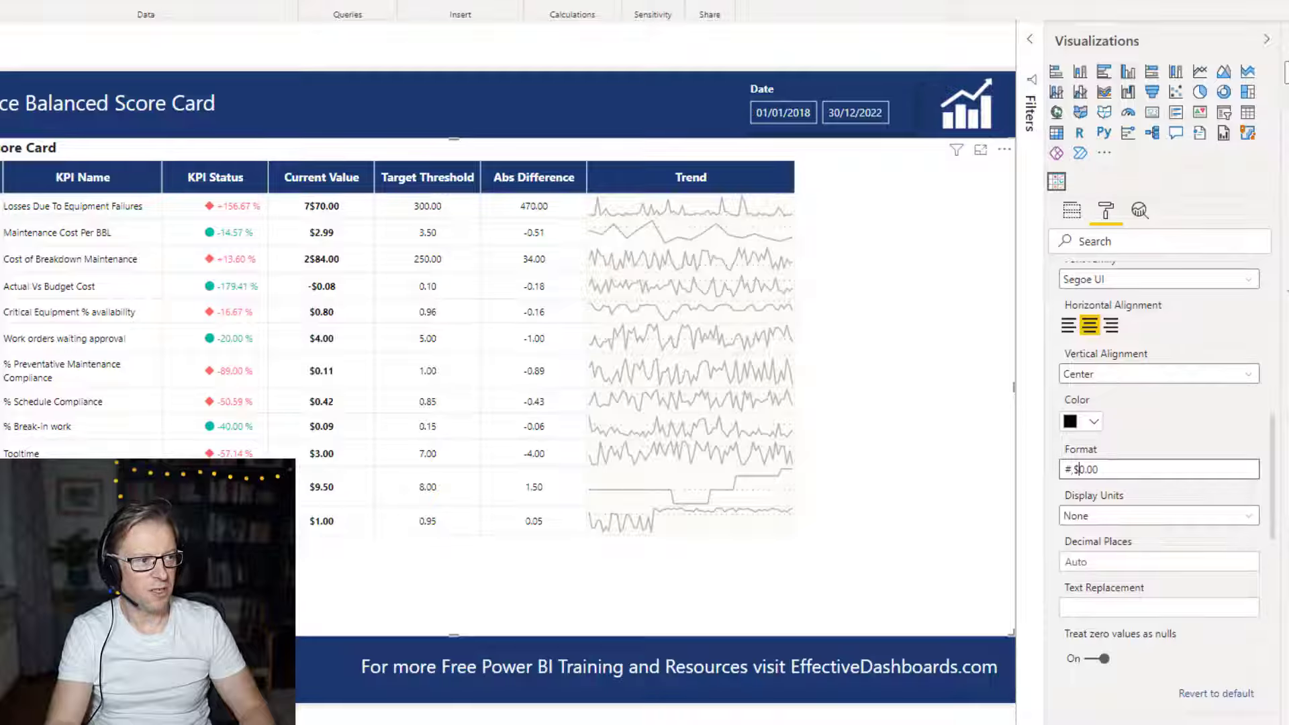
key(BackSpace)
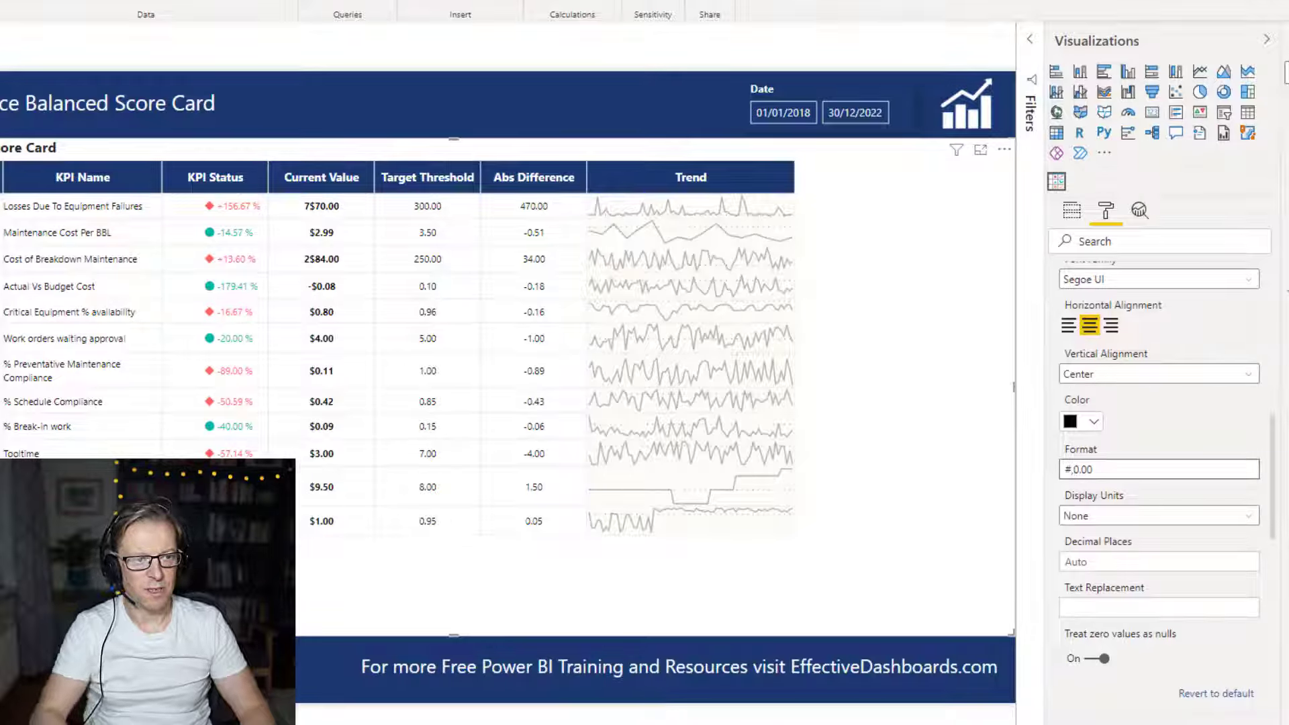
Set the Current Value format to #,$0.00 for the Maintenance Cost Per BBL metric only
drag(1277, 471, 1274, 349)
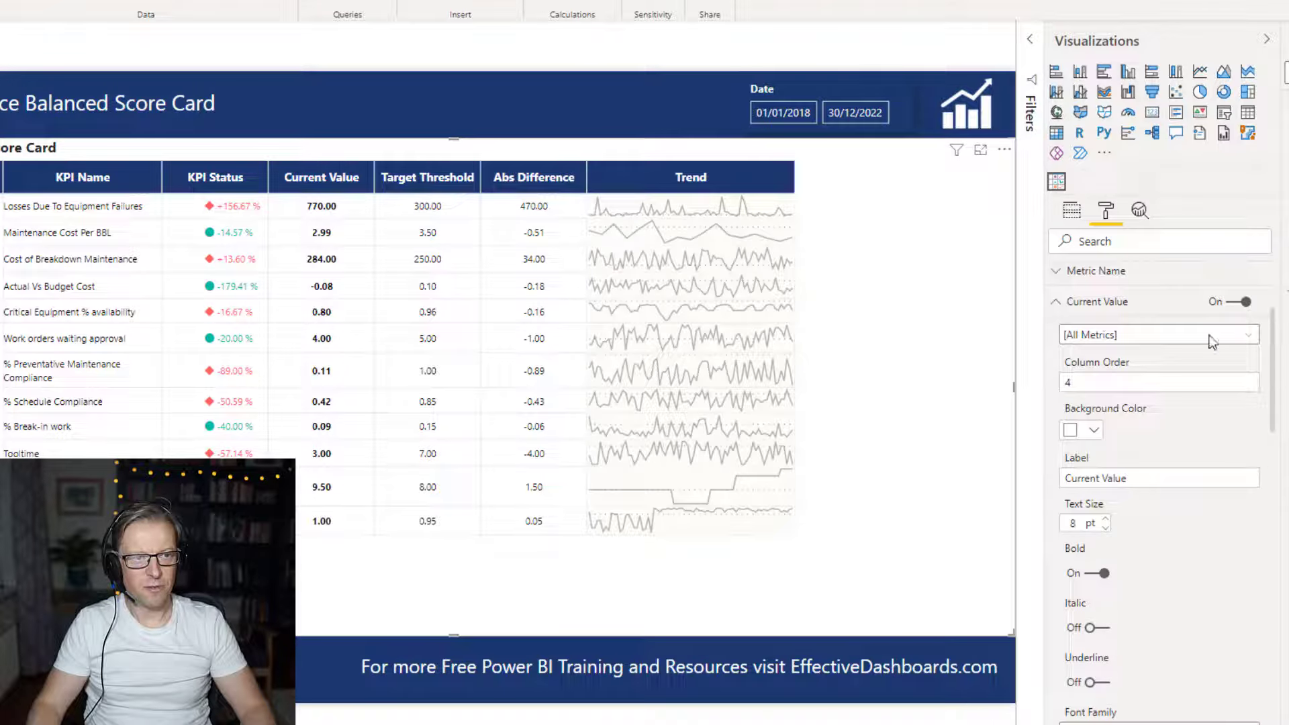
click(1092, 340)
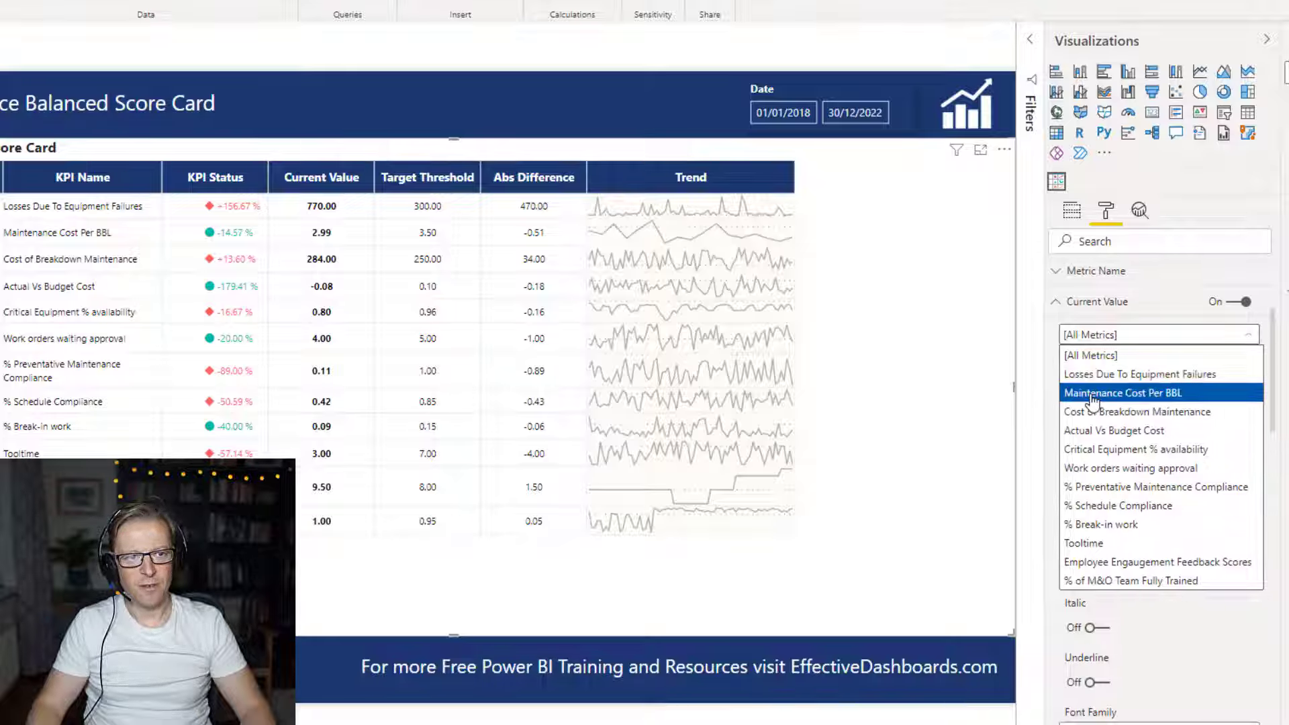
click(1159, 396)
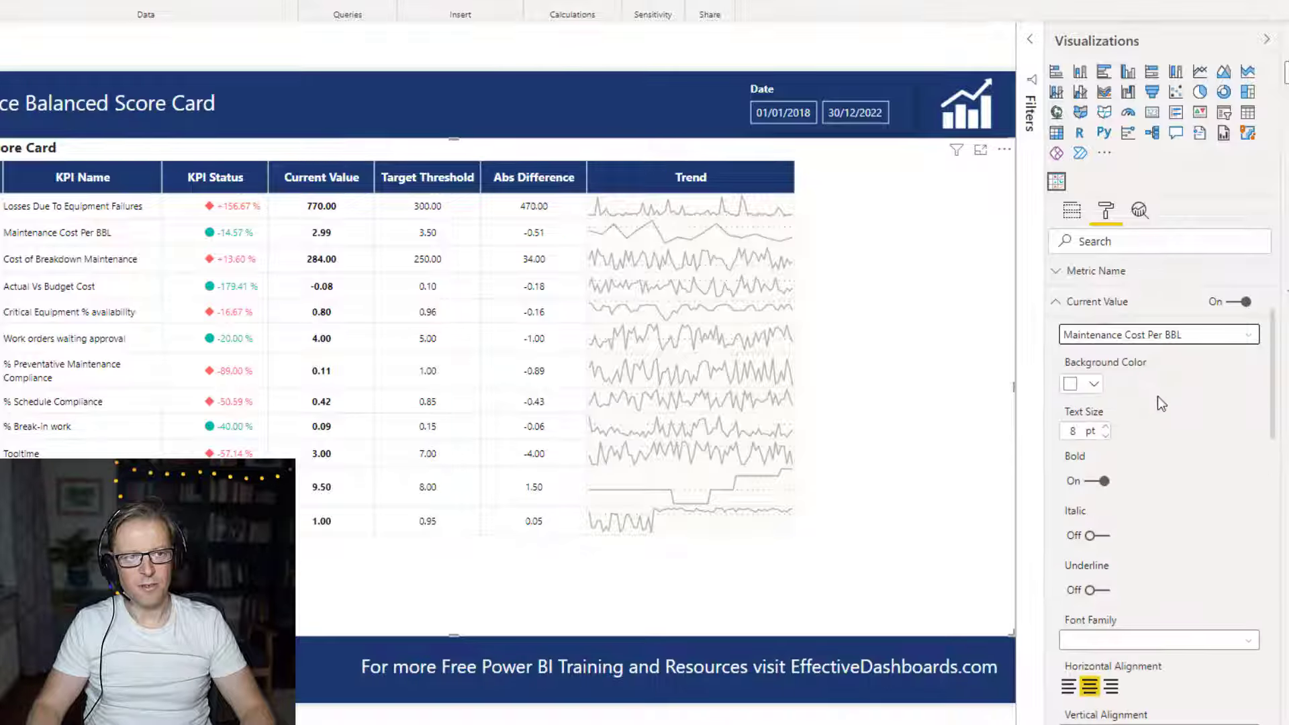
drag(1273, 361, 1249, 434)
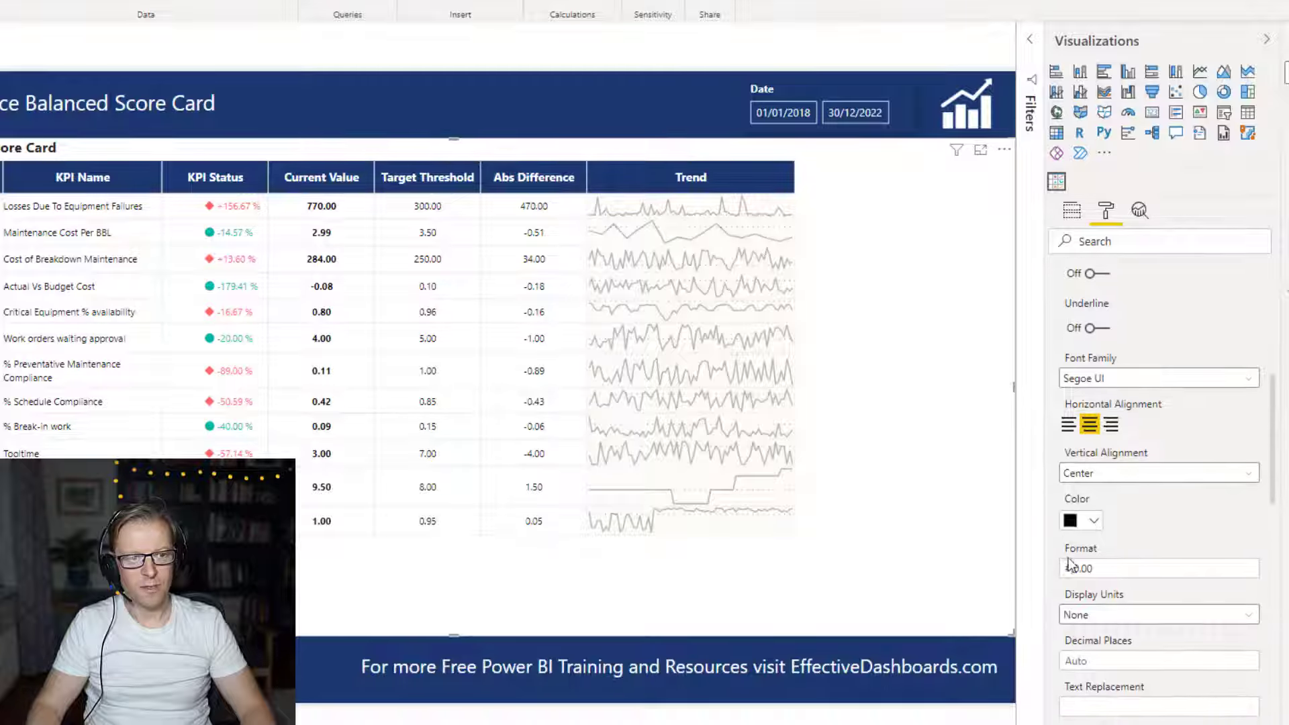
click(1198, 578)
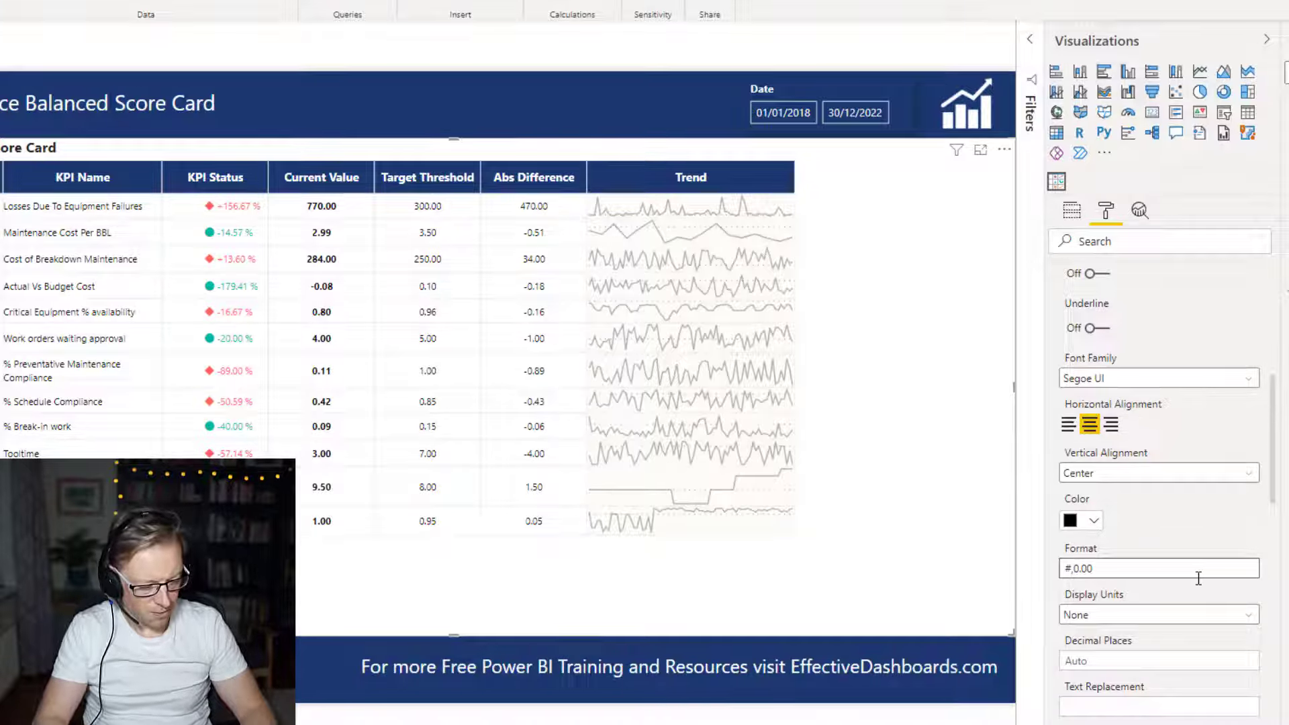
key(Left)
key(Left)
key(Left)
key(Left)
text($)
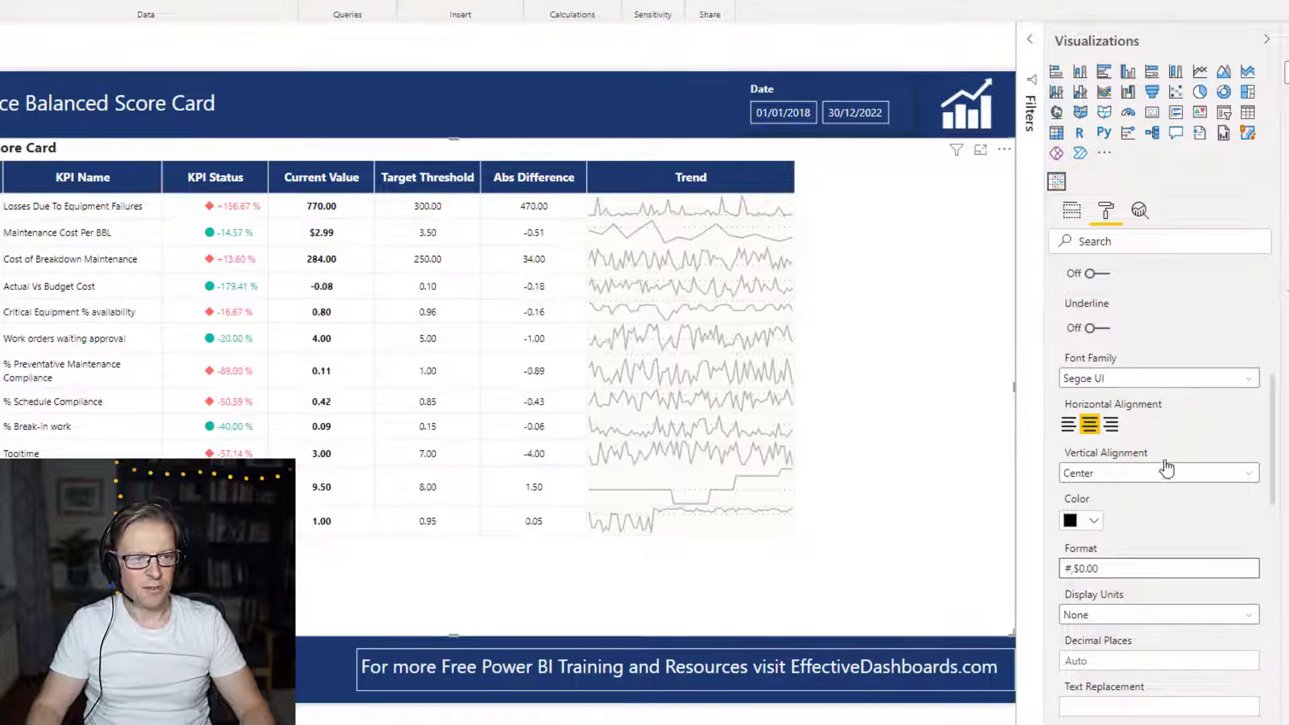
Set the Current Value format to #,0.00 % for the Actual Vs Budget Cost metric only
drag(1278, 473, 1279, 373)
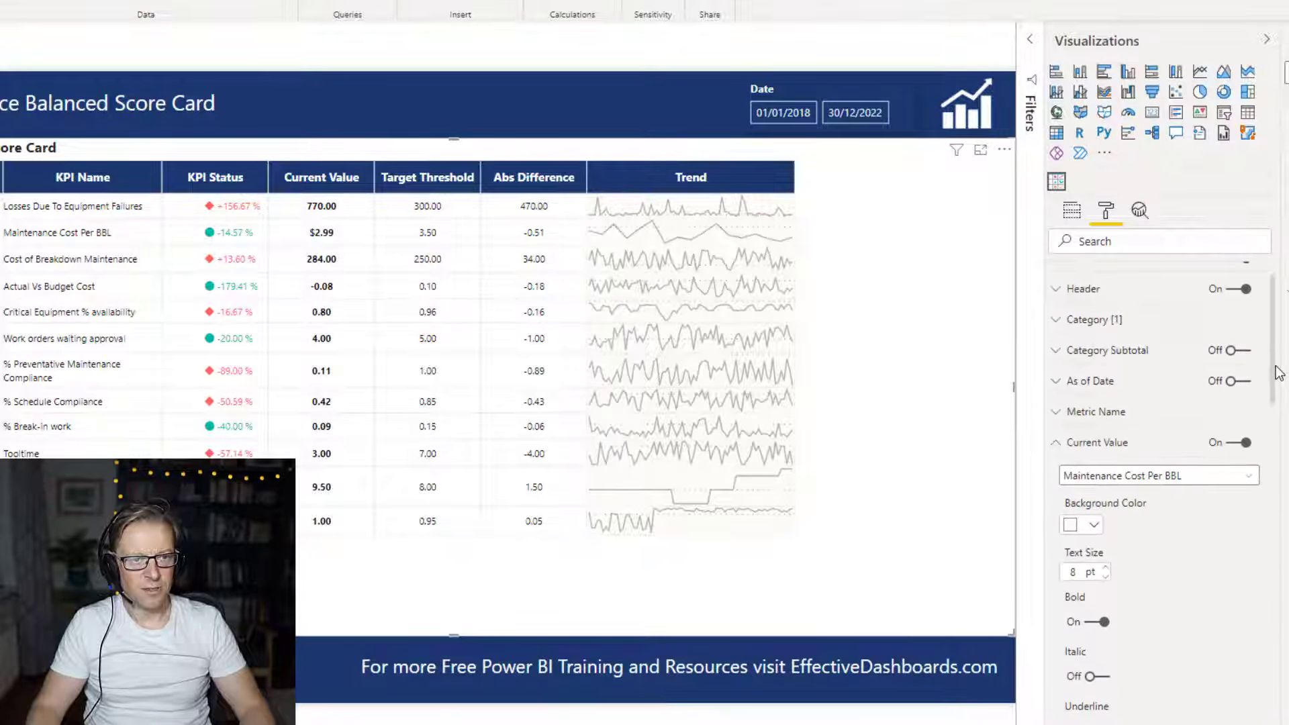
click(1200, 478)
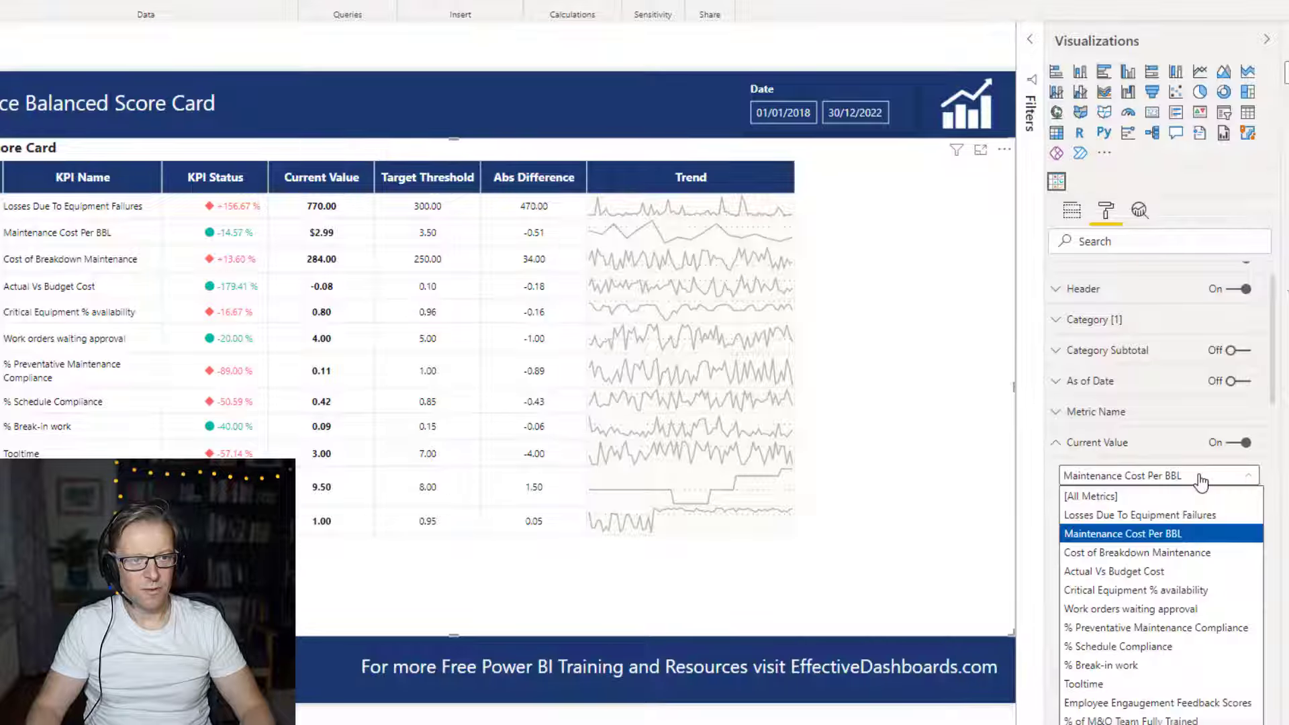
click(1102, 572)
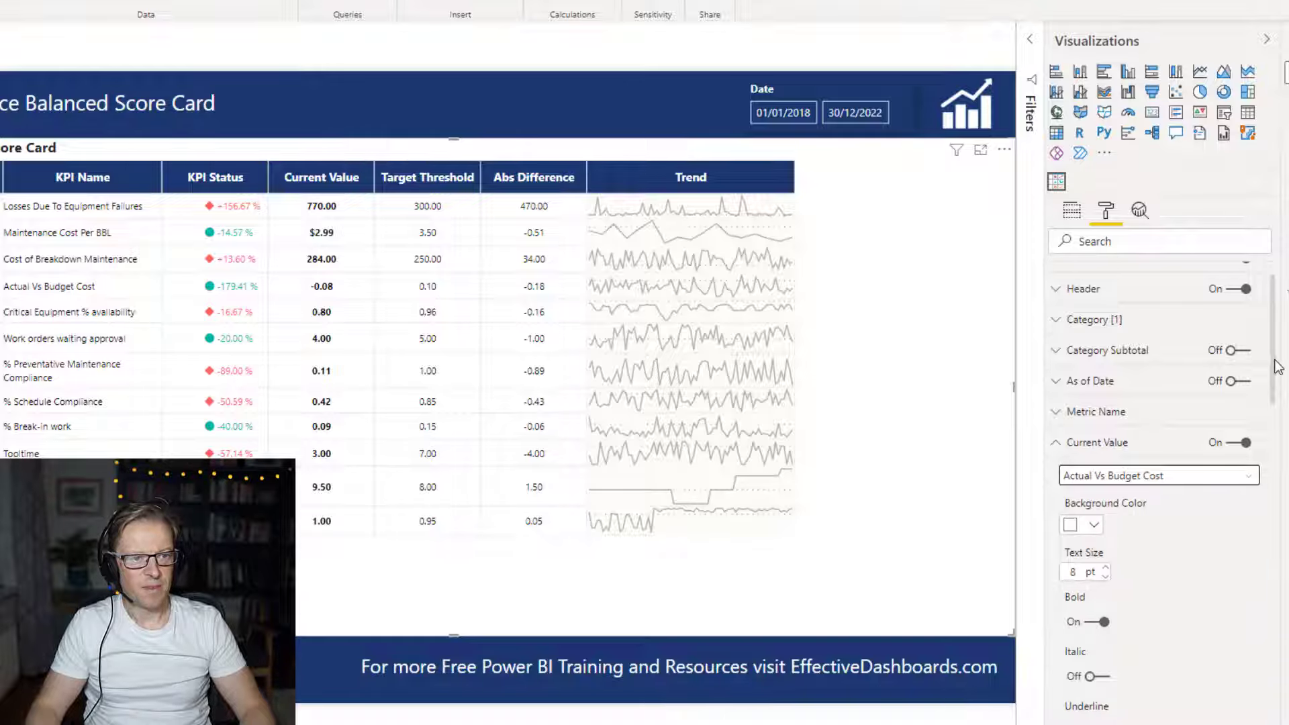
drag(1275, 369, 1274, 463)
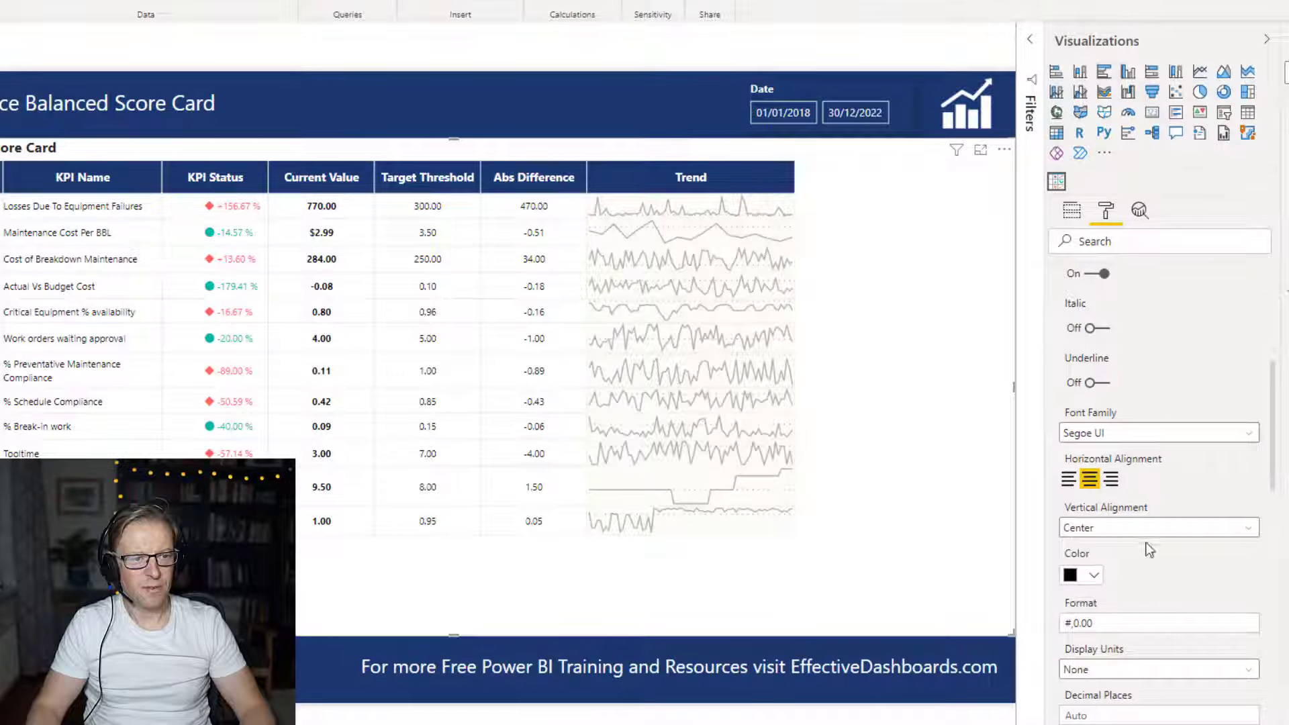
click(1110, 628)
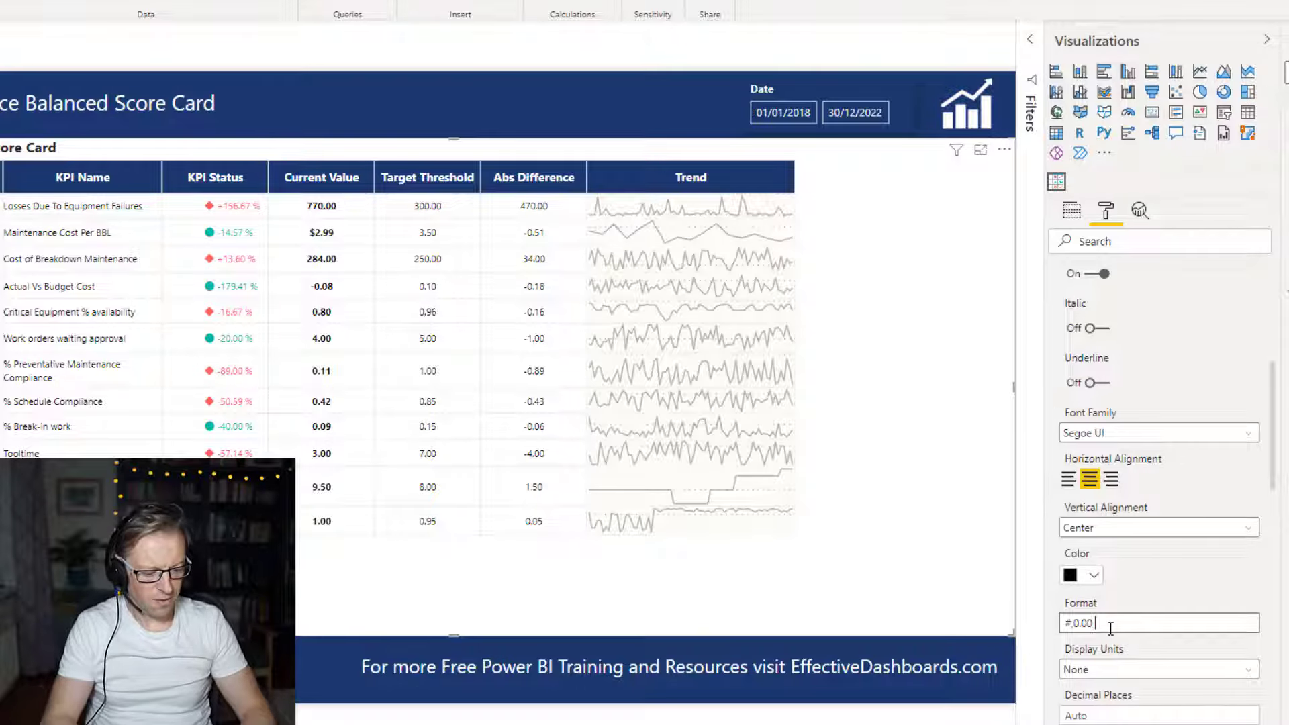
text(%)
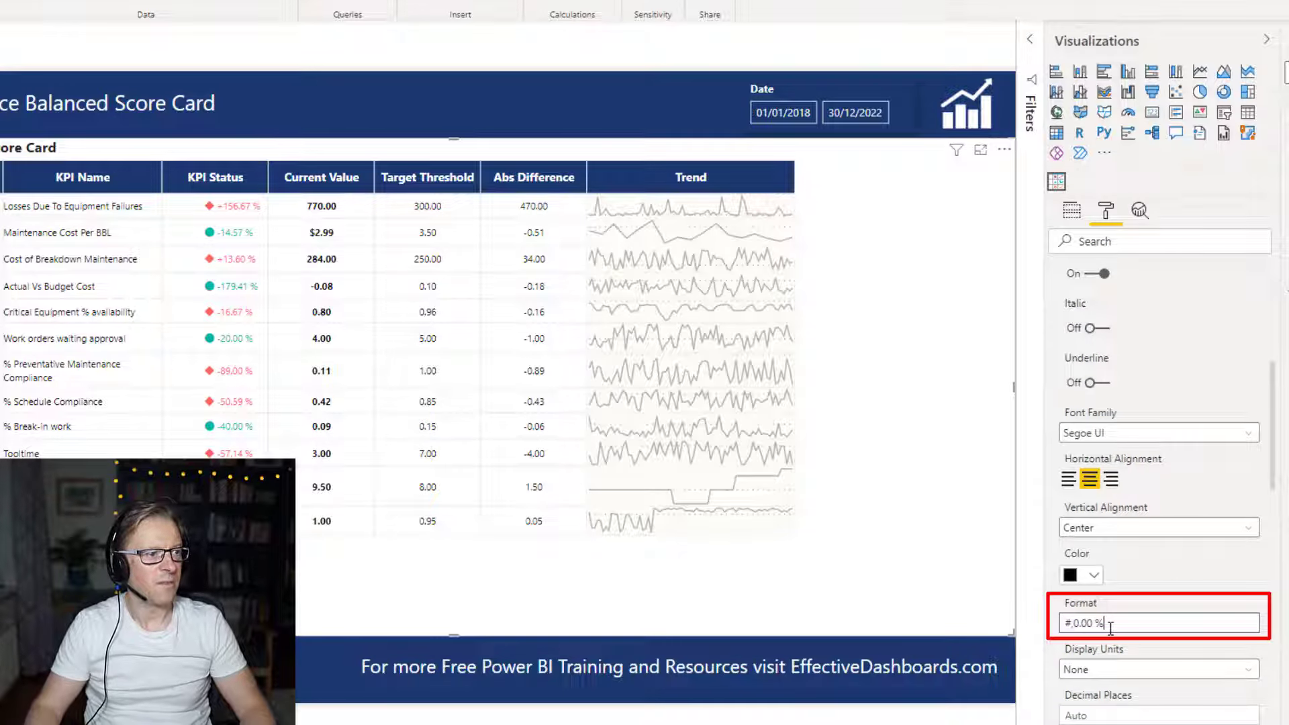
key(Return)
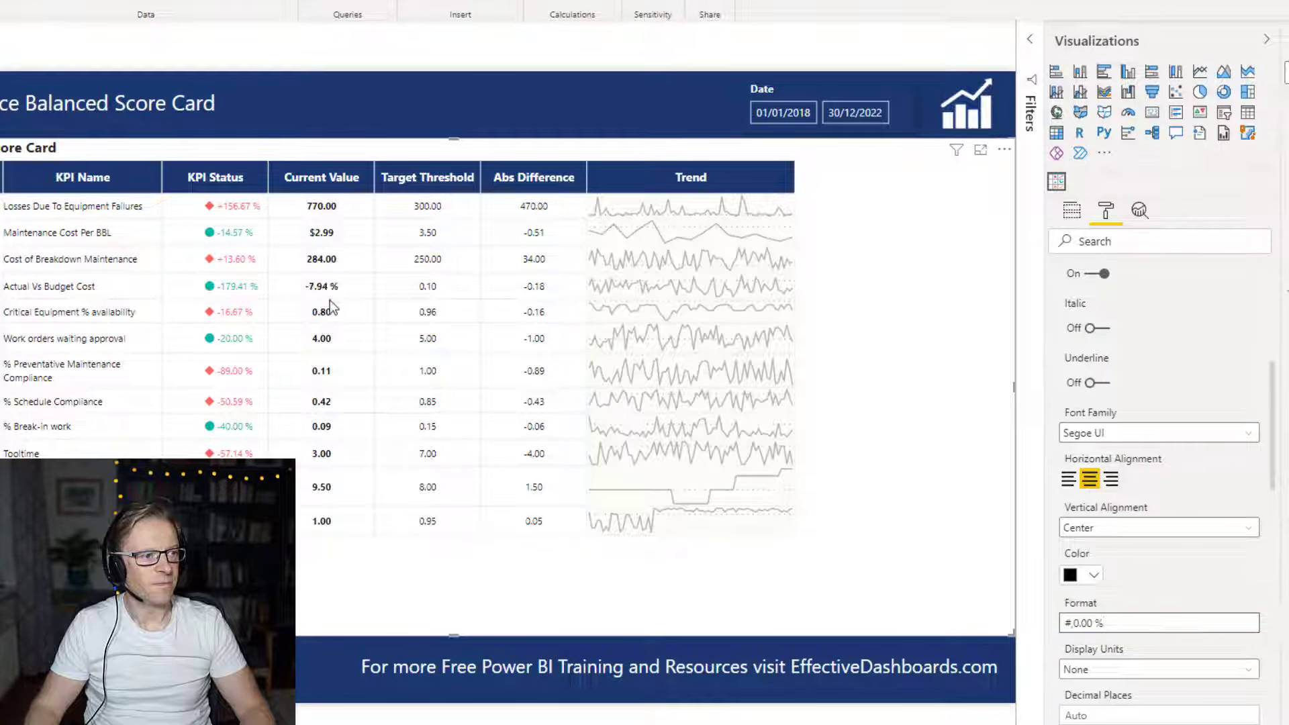
click(313, 295)
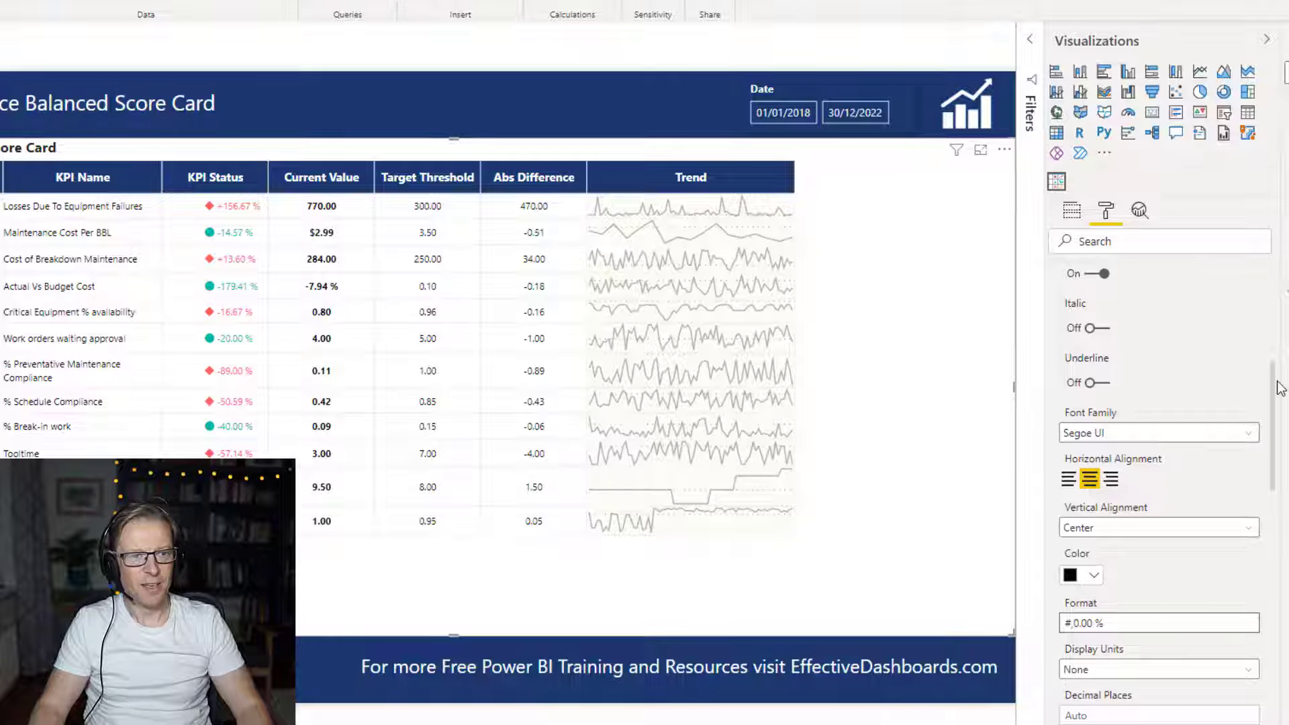
Expand the Second Comparison Value settings for all metrics and copy the format +#,0.00; -#,0.00; #,0.00 from the Notepad notes
drag(1279, 388, 1280, 302)
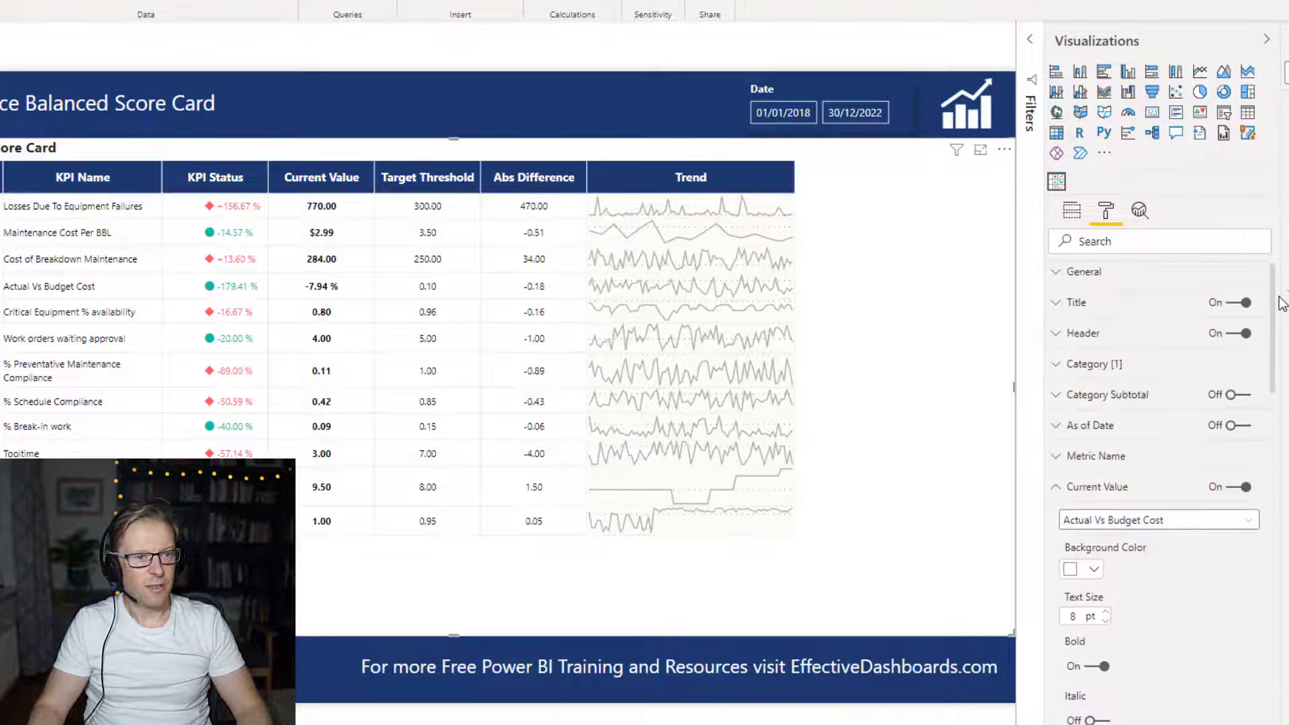
click(1058, 488)
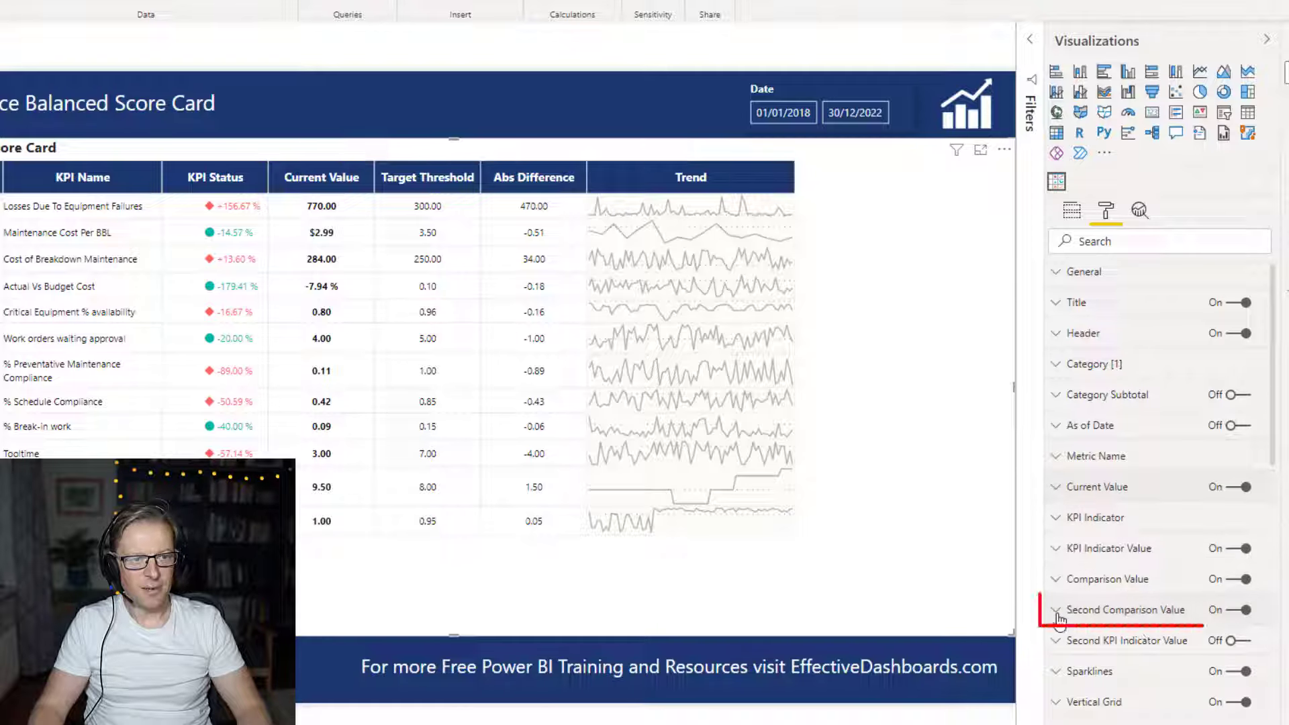
click(1081, 612)
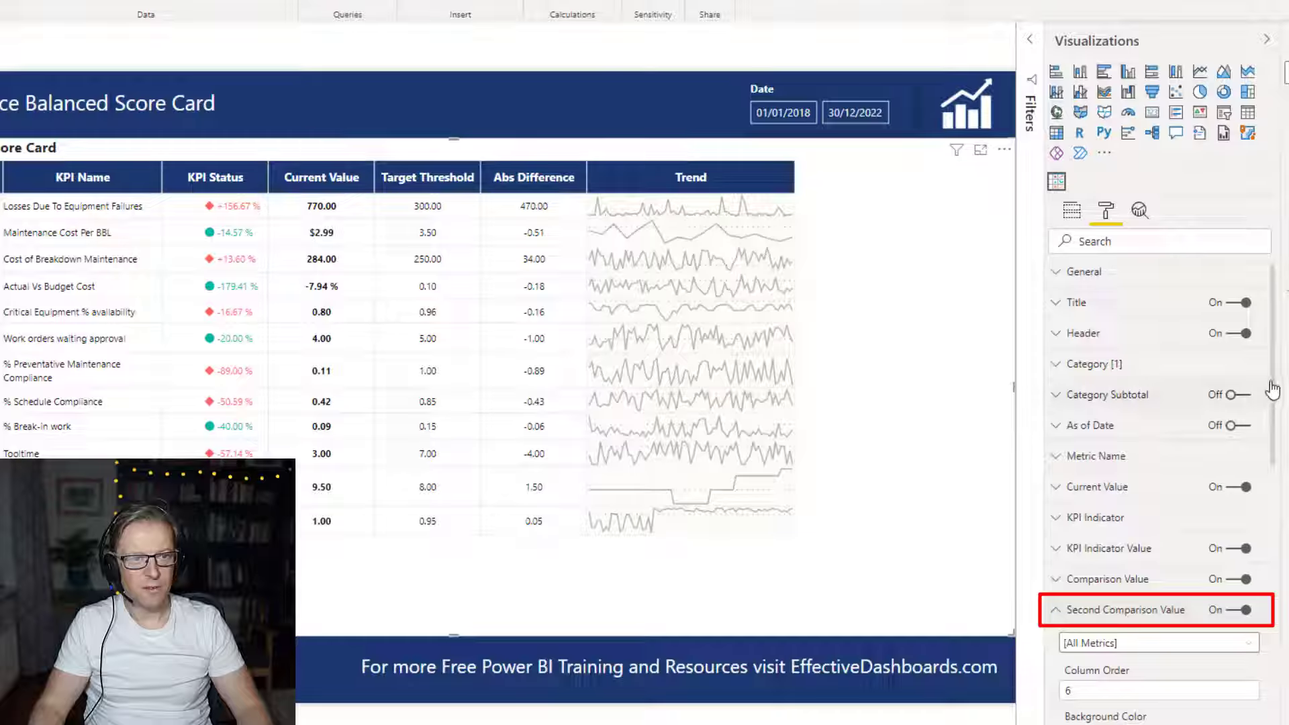
drag(1274, 392, 1256, 547)
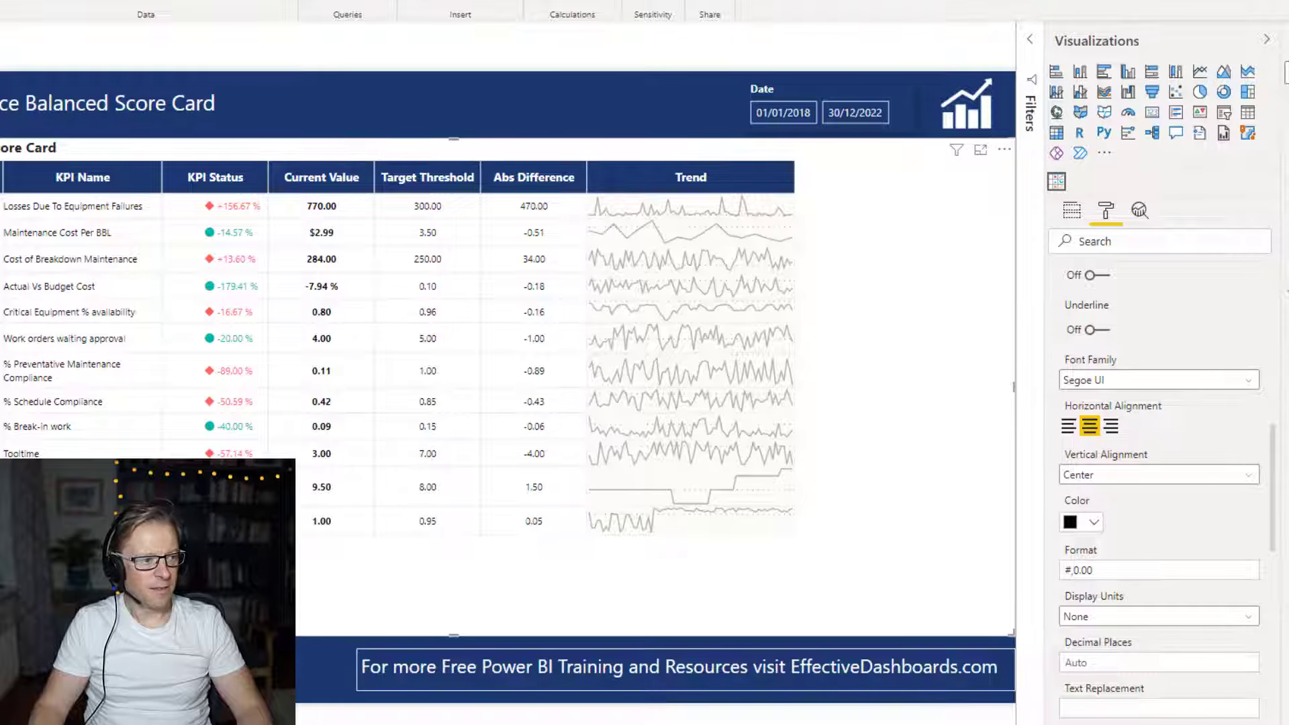
key(alt+Tab)
click(136, 107)
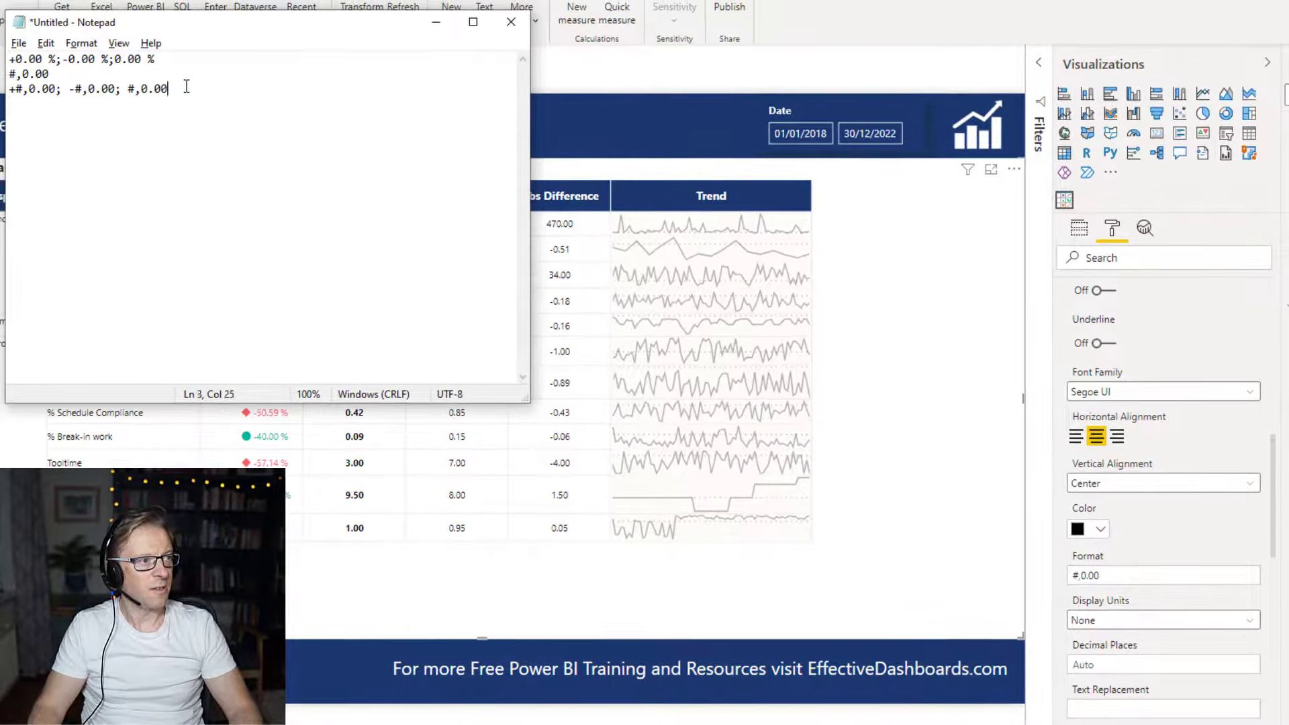
drag(186, 87, 10, 91)
key(ctrl+c)
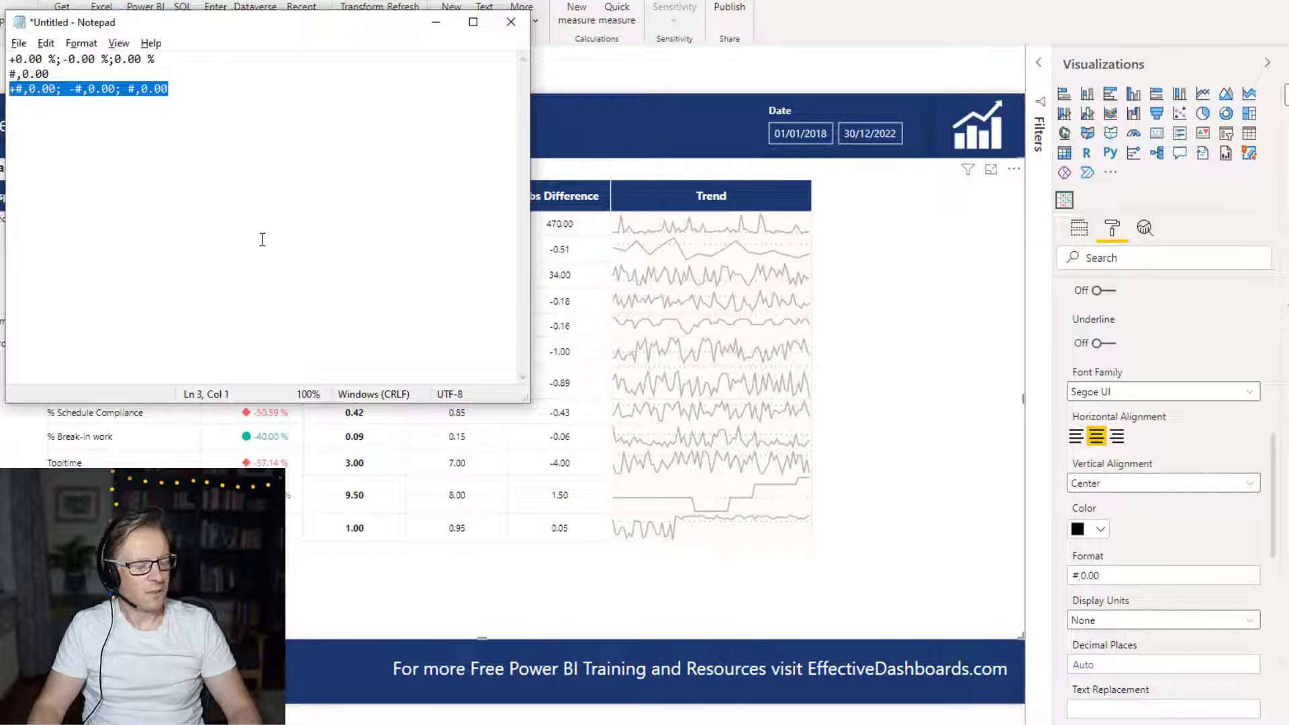
click(321, 215)
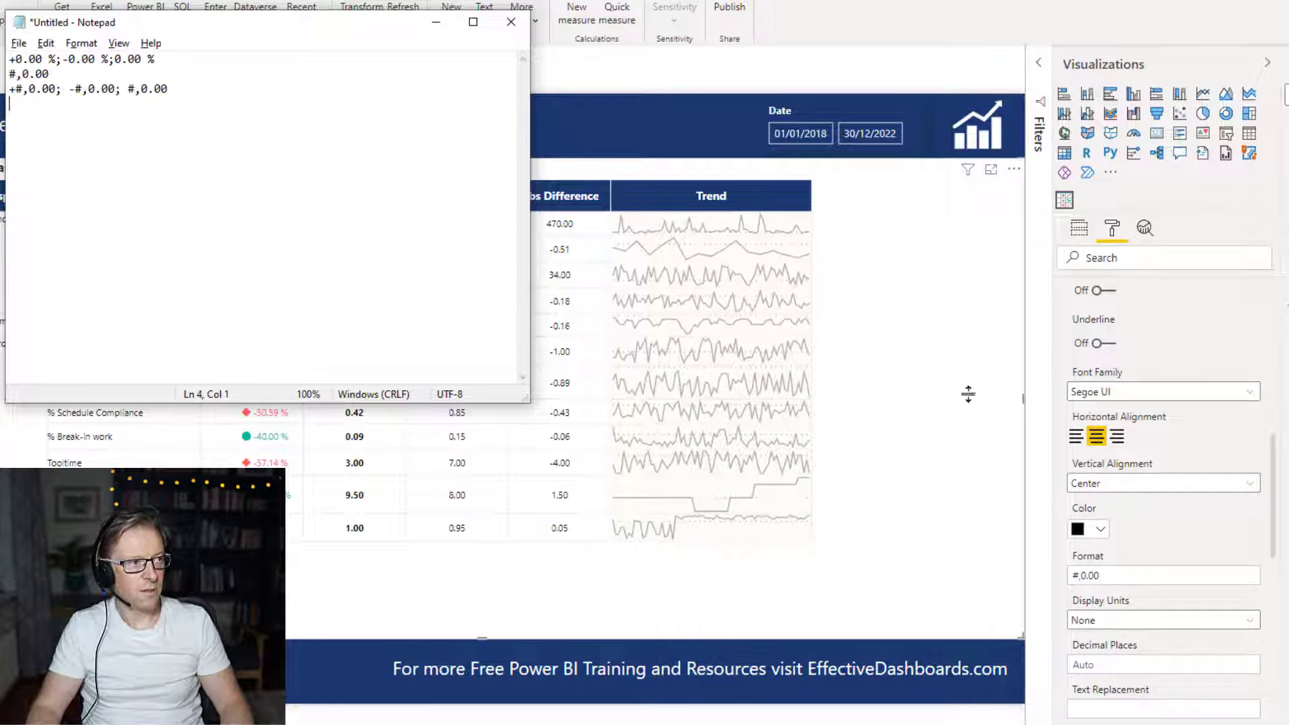
Replace the Second Comparison Value format for all metrics with the copied +#,0.00; -#,0.00; #,0.00, and minimize the Notepad window
click(1117, 575)
drag(1111, 577, 1071, 575)
key(ctrl+v)
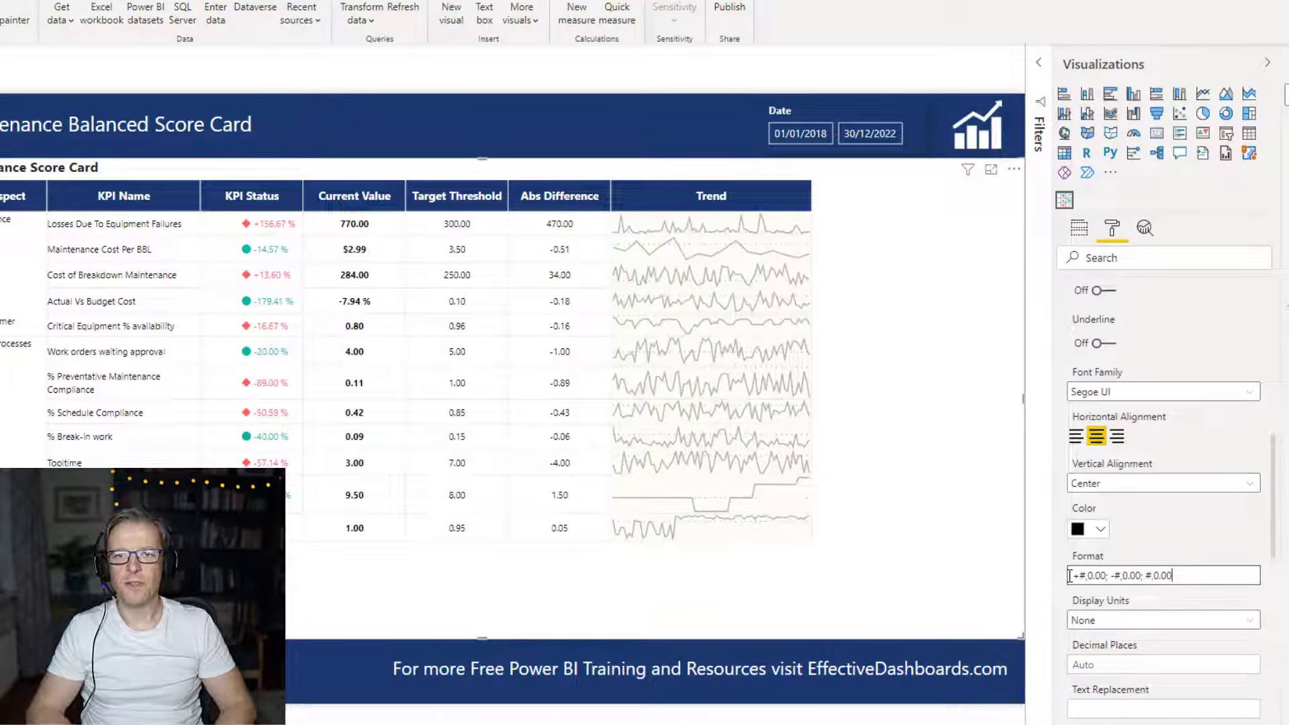
key(Return)
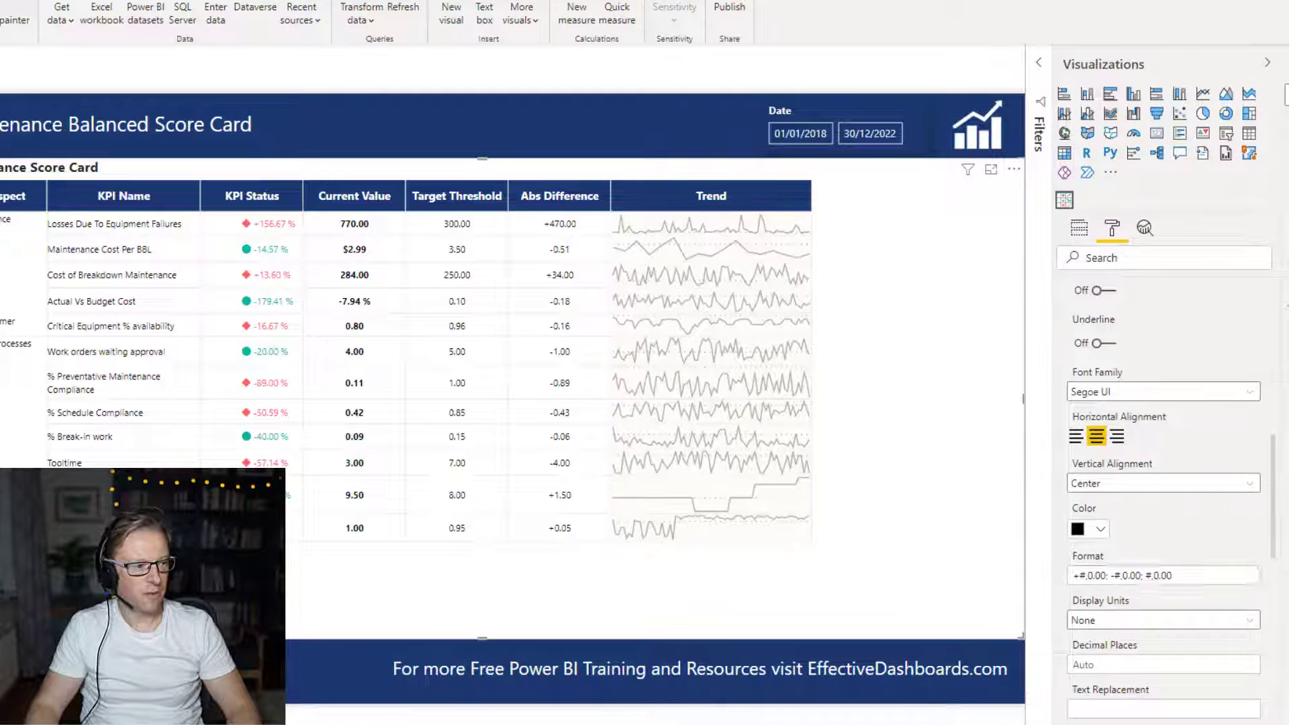
key(alt+Tab)
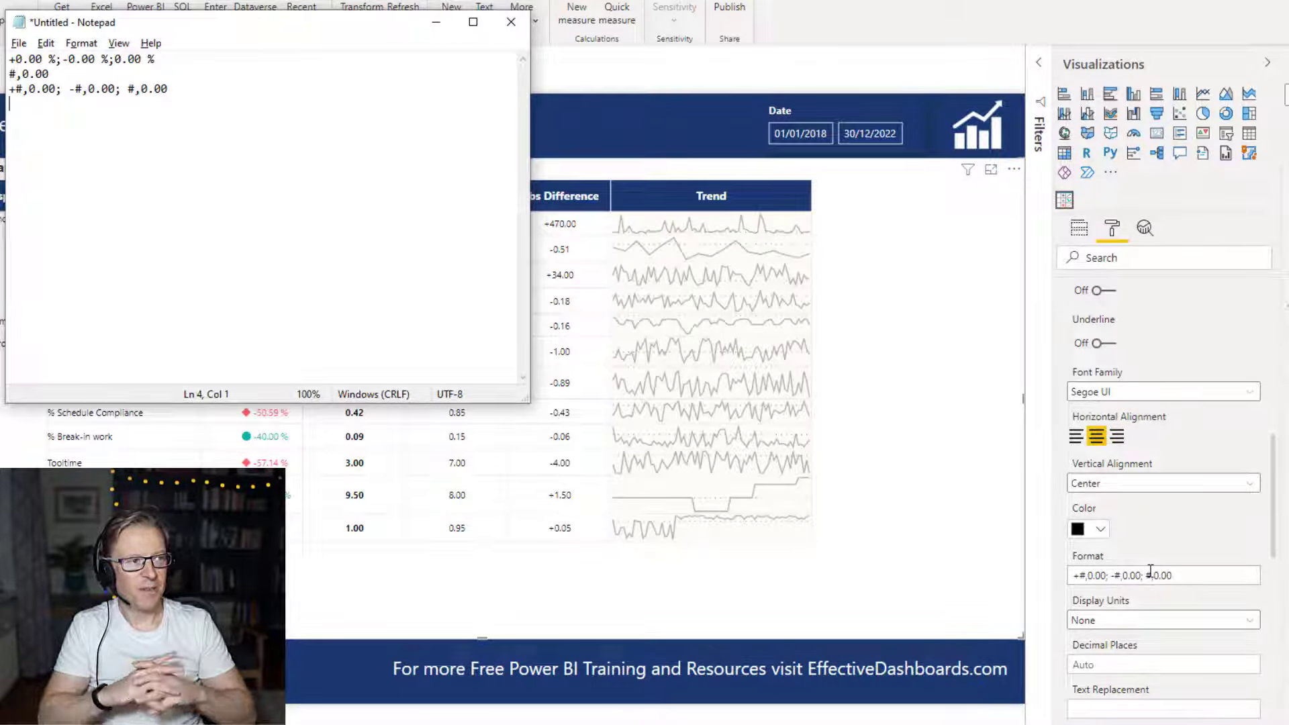
click(434, 22)
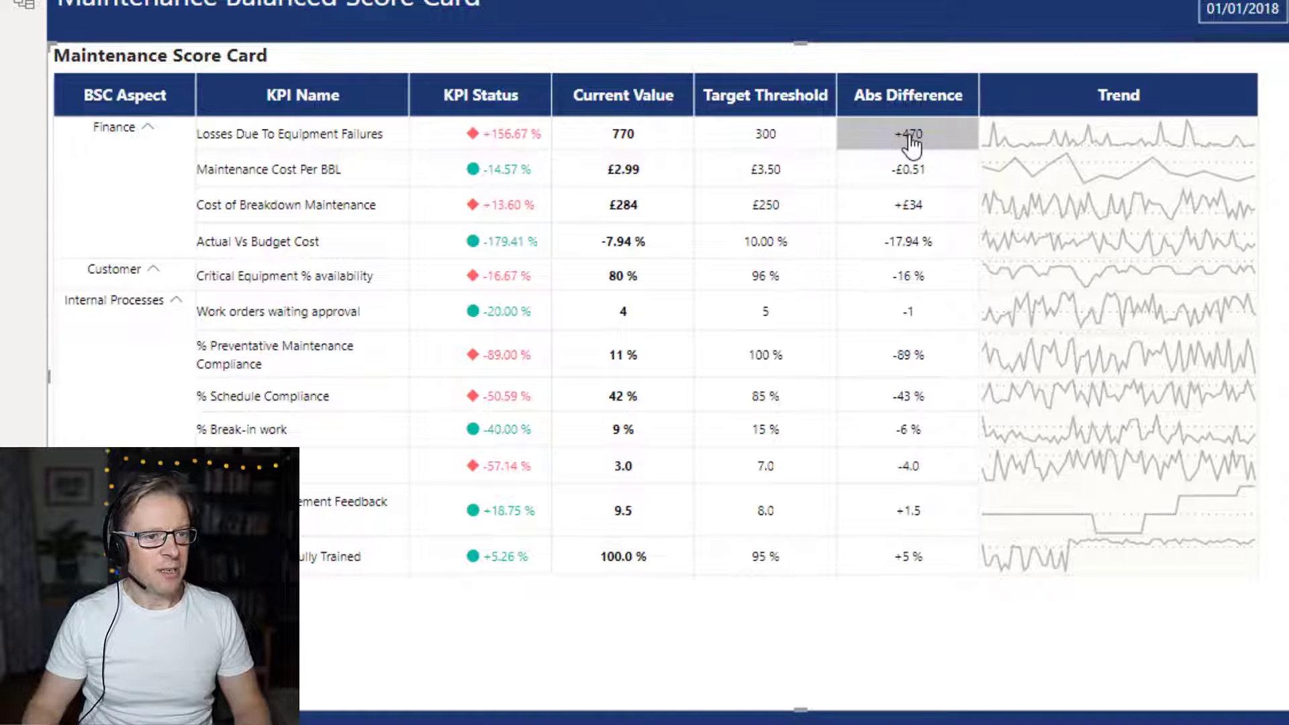
Examine the Losses Due To Equipment Failures row and its pop-out chart in the score card
mouse_move(910, 141)
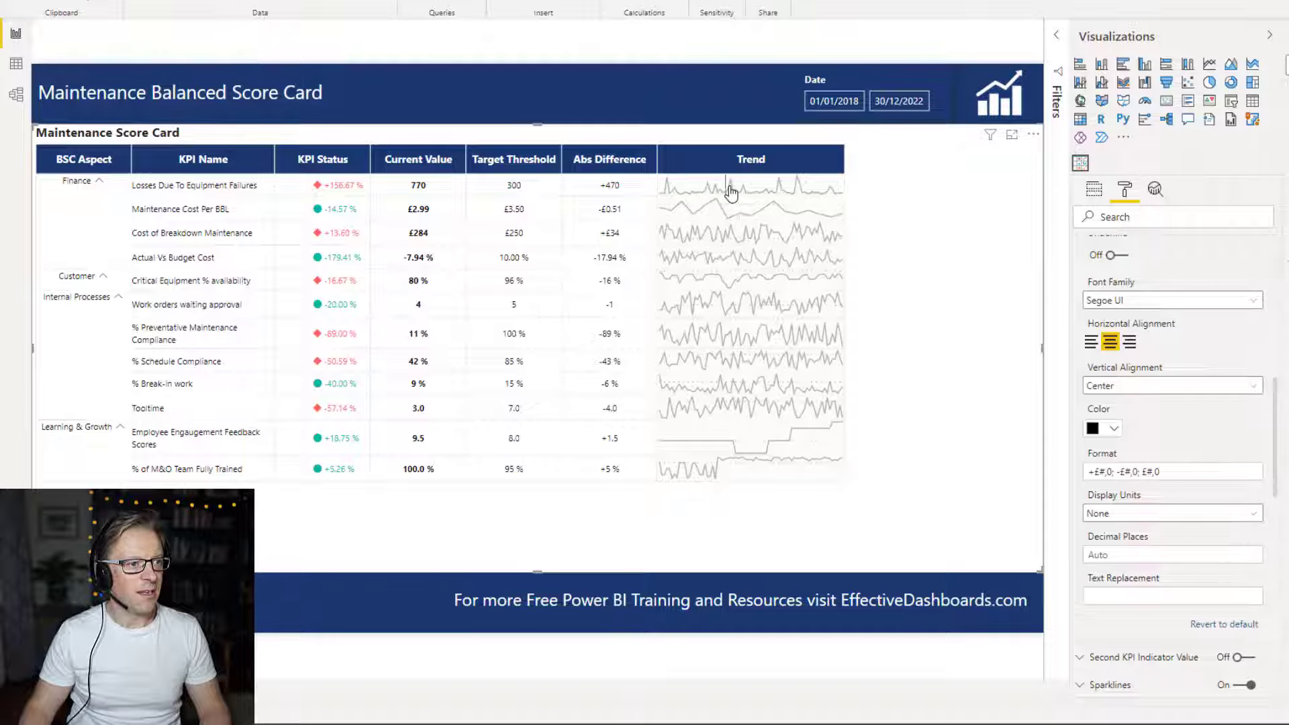
mouse_move(731, 193)
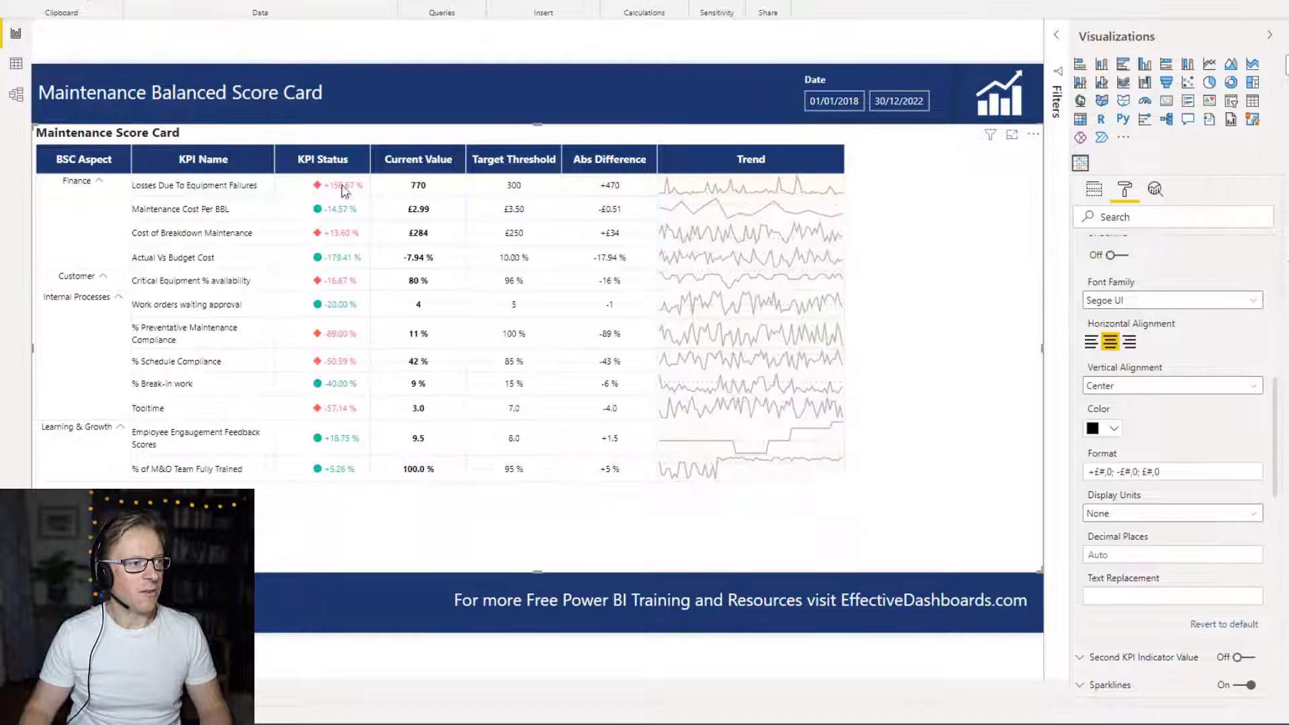
mouse_move(344, 191)
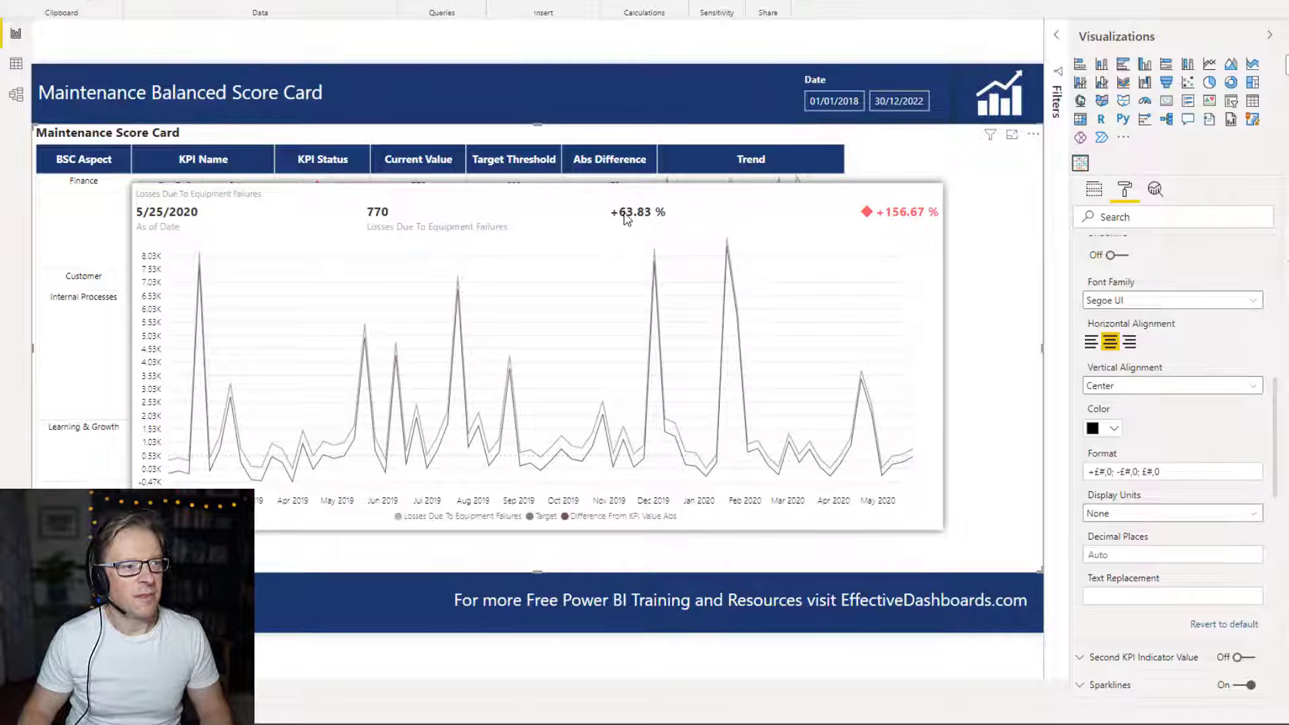
mouse_move(625, 218)
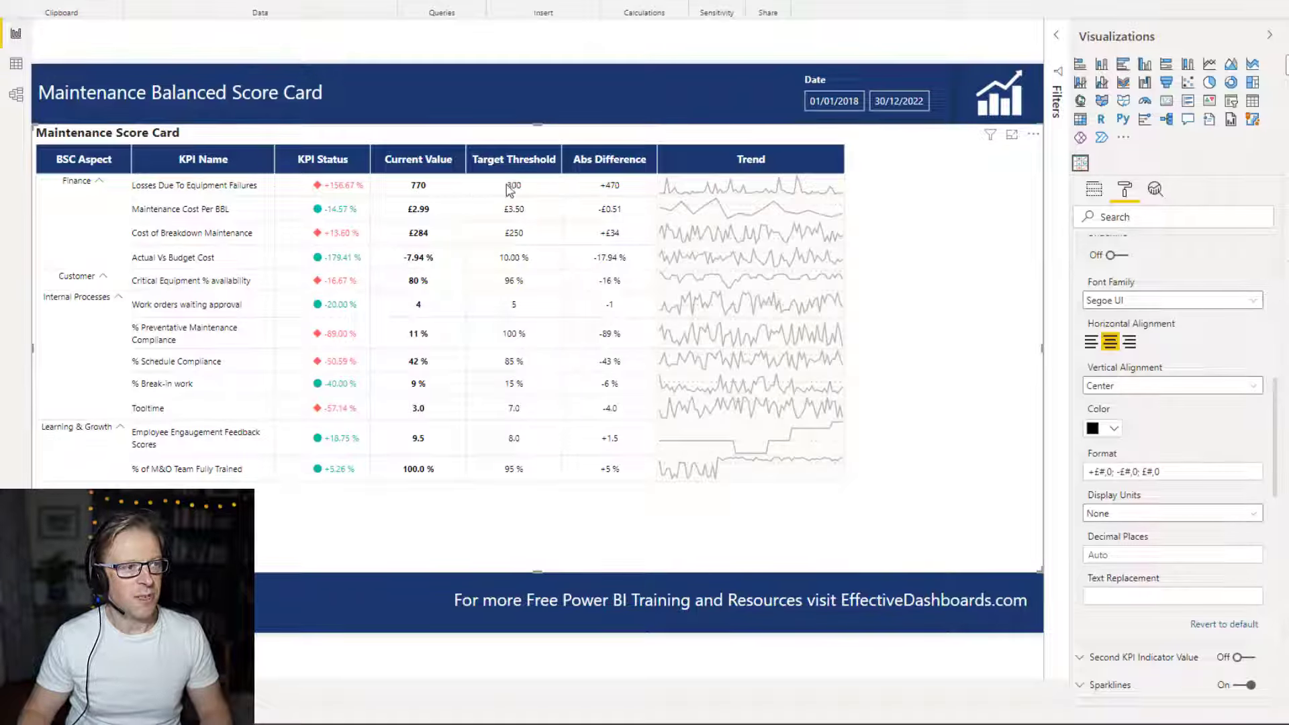
mouse_move(605, 190)
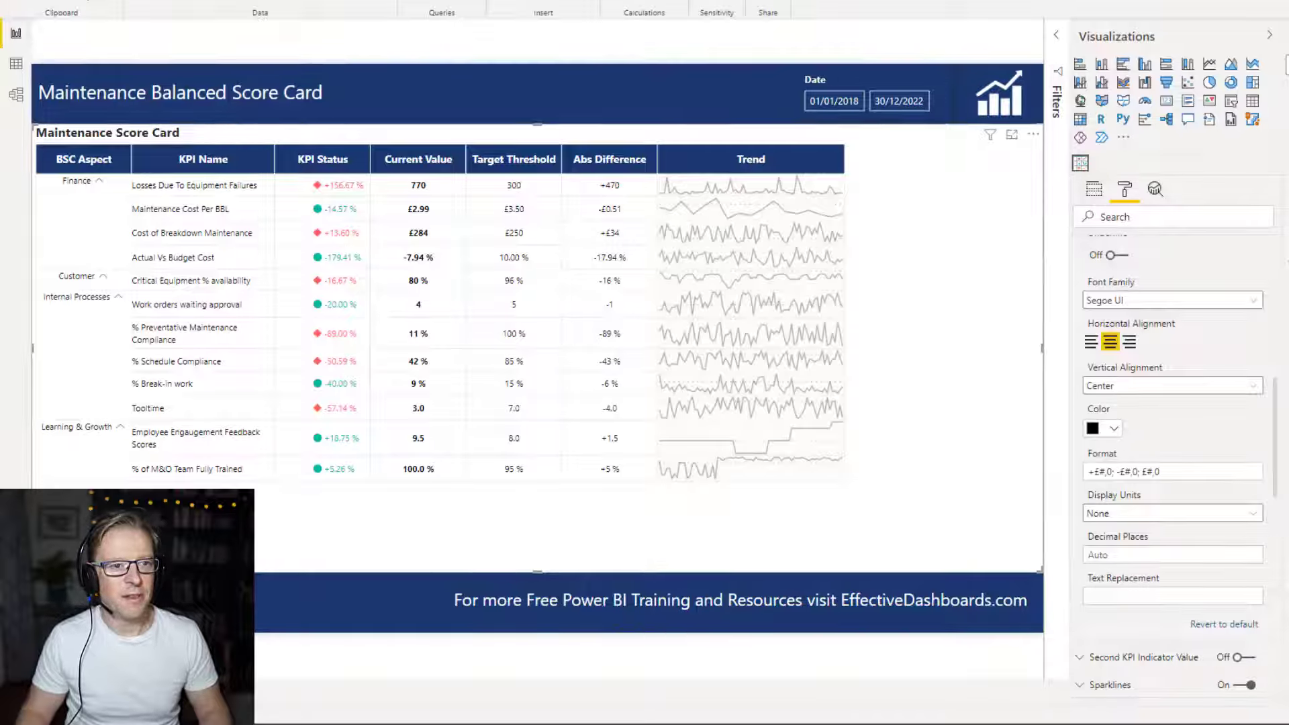
Collapse the Second Comparison Value settings and expand the Pop-out Chart General settings
scroll(1272, 413, up, 6)
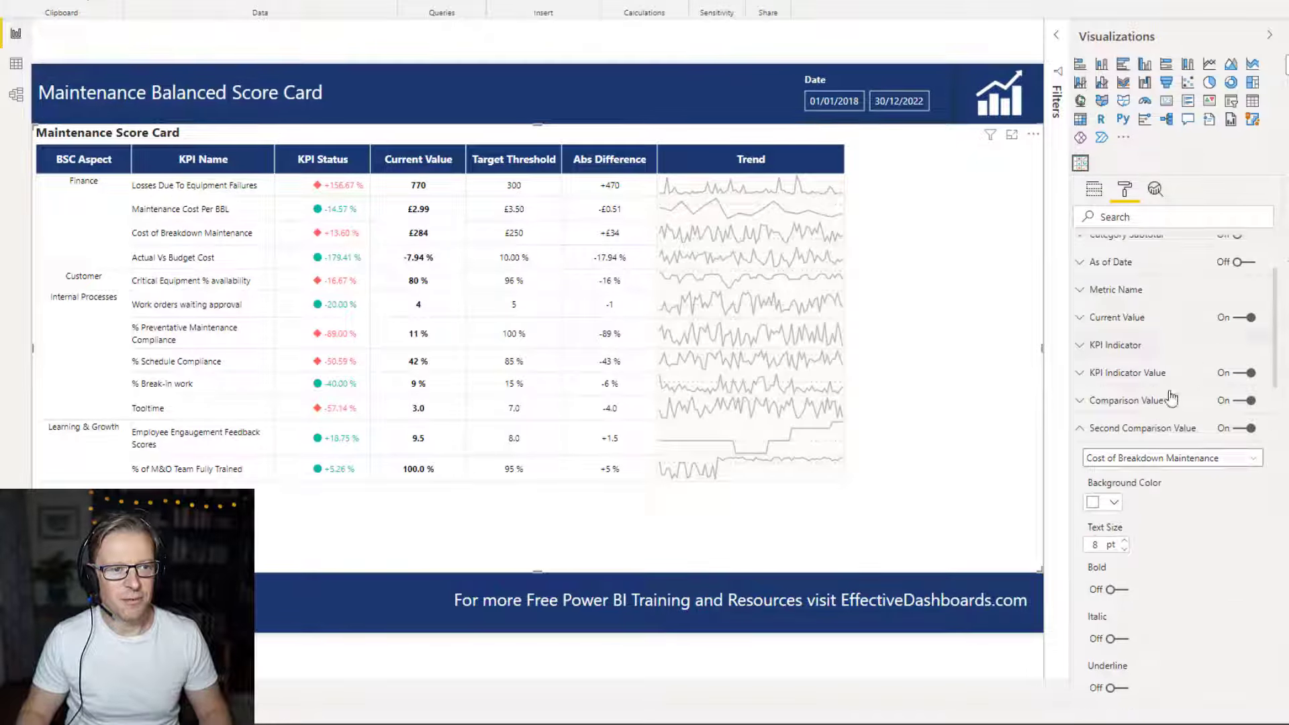
click(1080, 428)
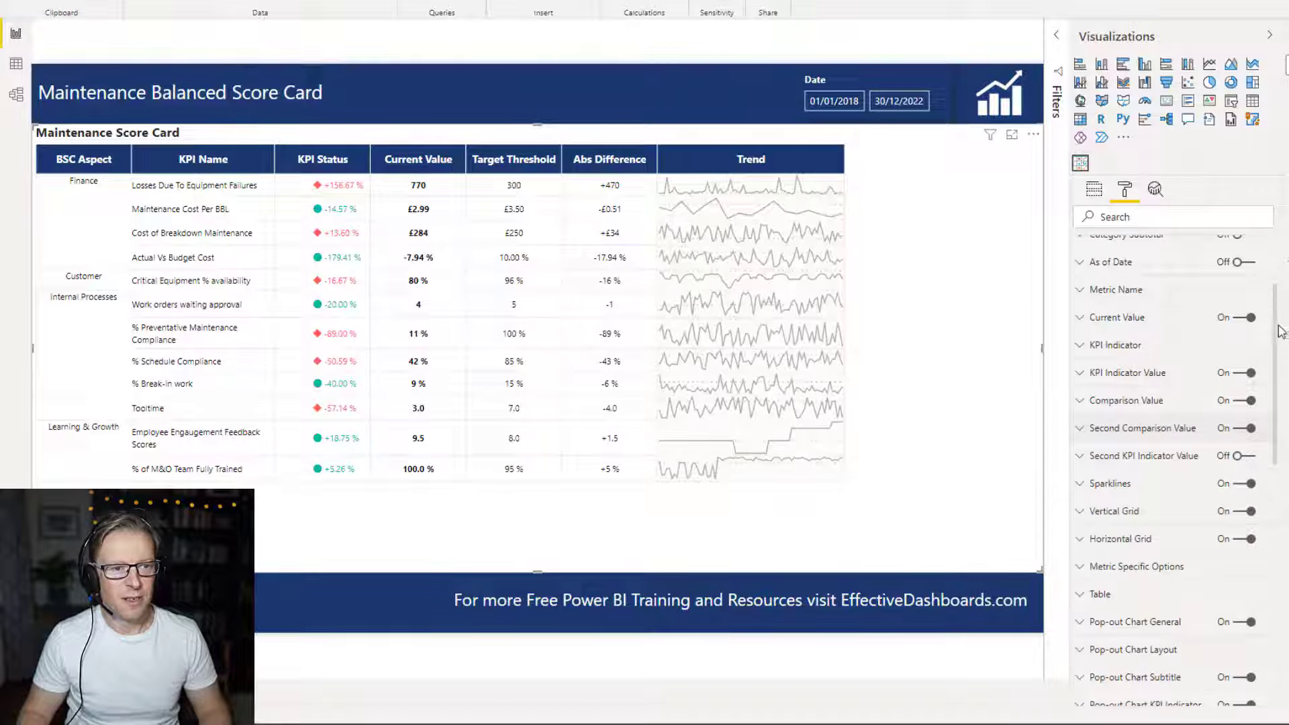
scroll(1278, 349, down, 1)
drag(1277, 349, 1276, 447)
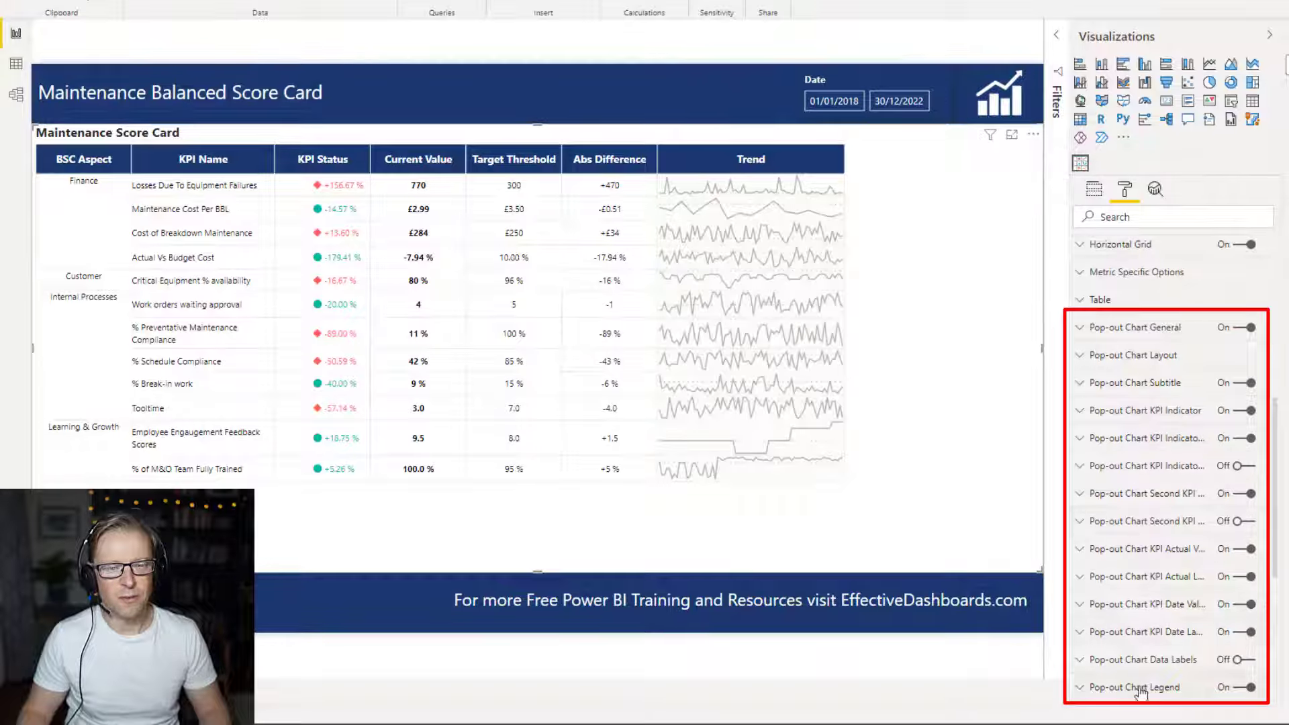
click(1079, 329)
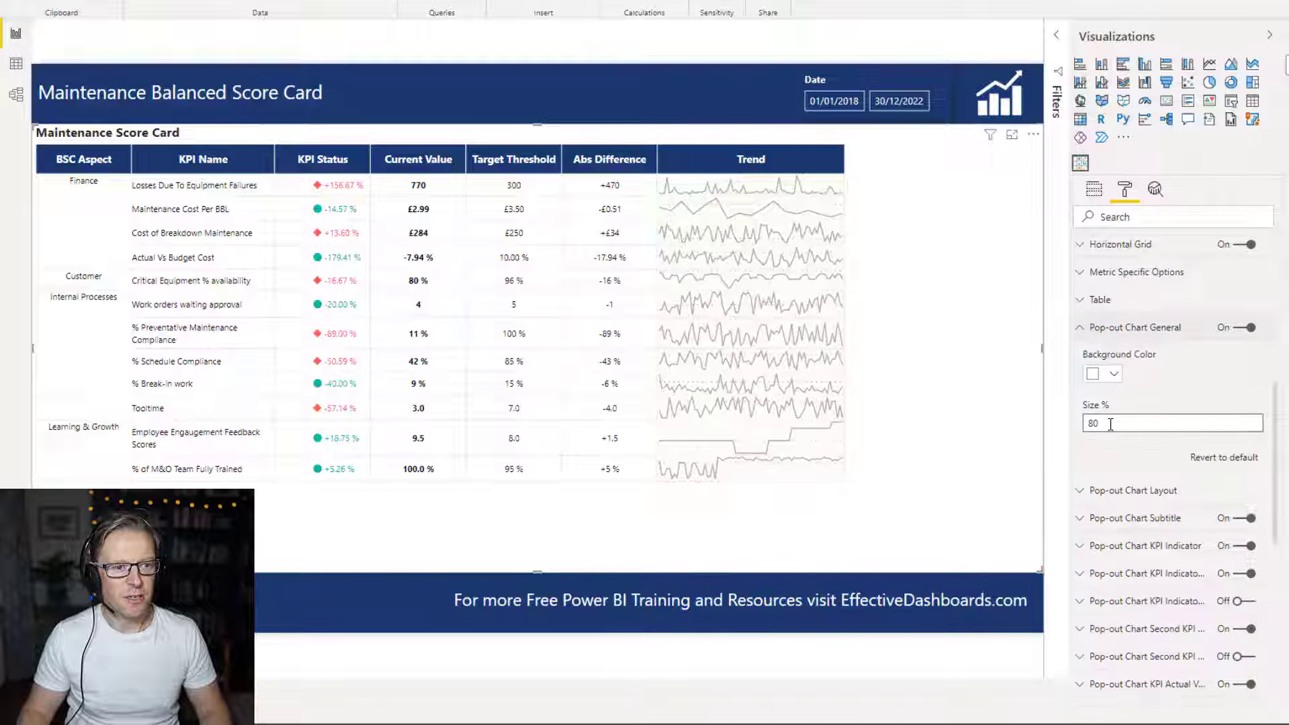
Try a pop-out chart size of 70% and preview it on the Losses Due To Equipment Failures metric
drag(1113, 424, 1089, 424)
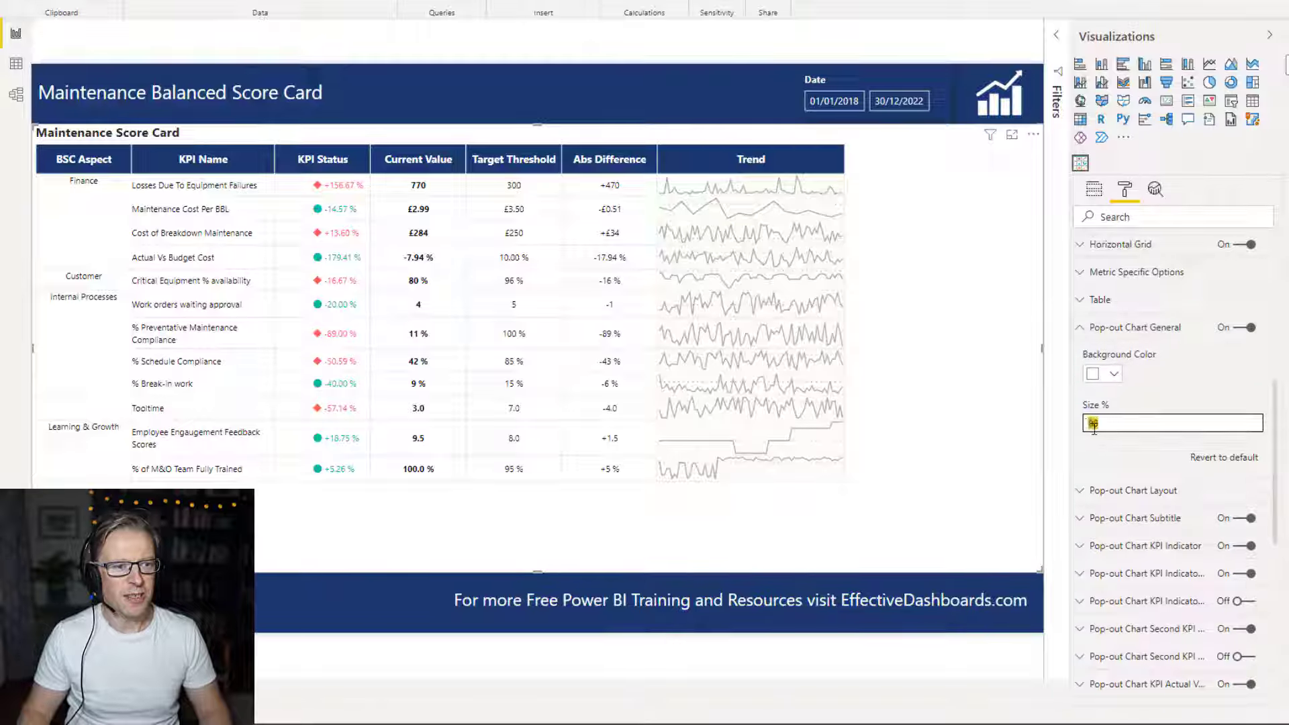
text(72)
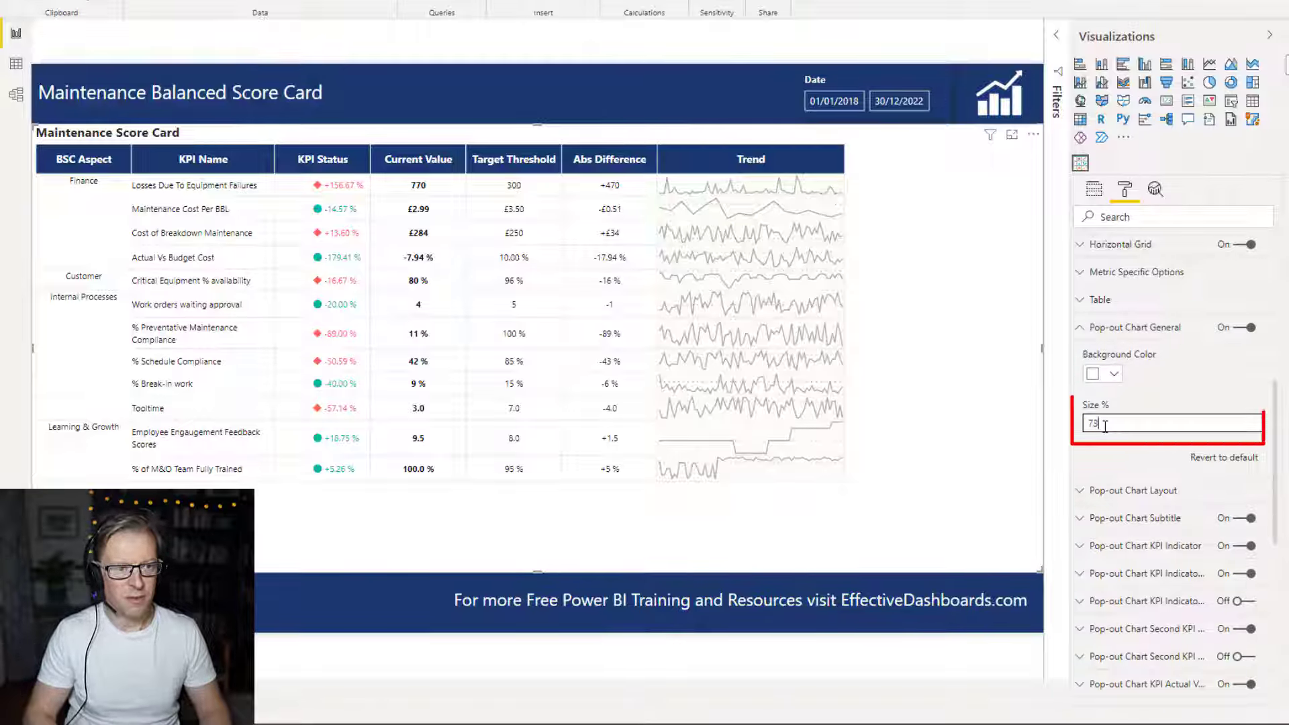
key(BackSpace)
text(0)
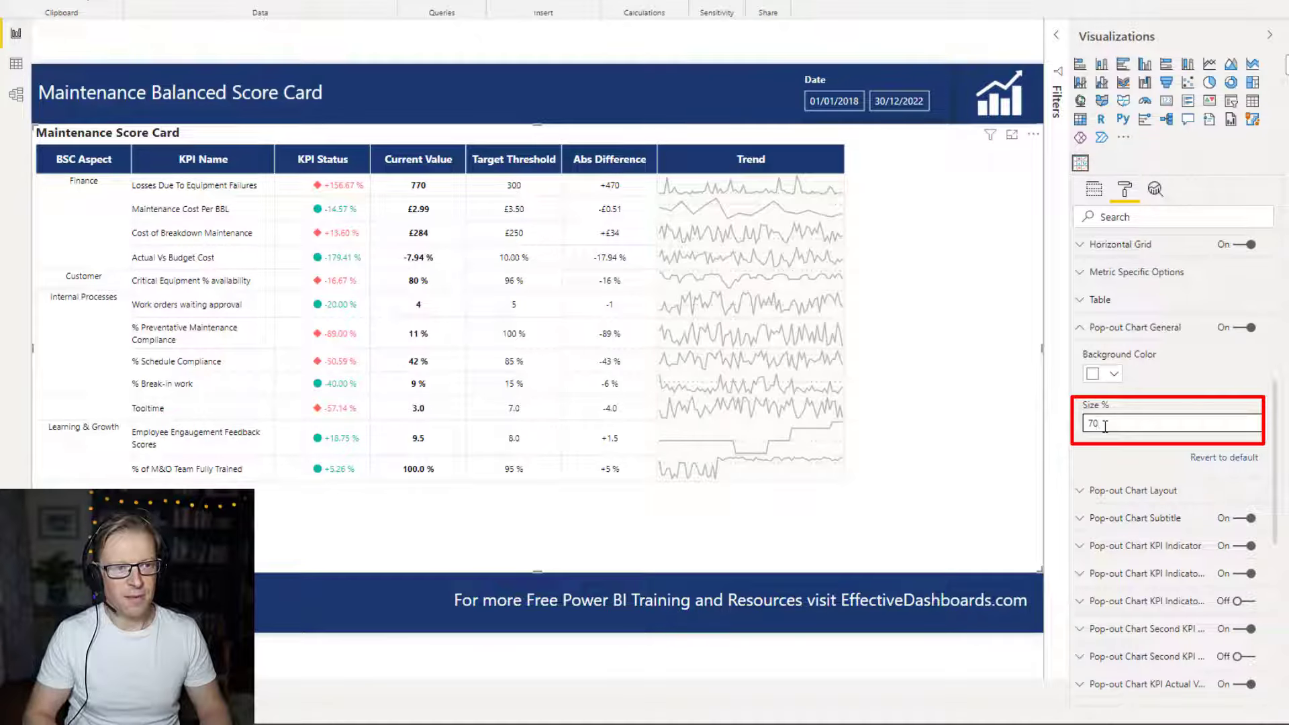
click(626, 194)
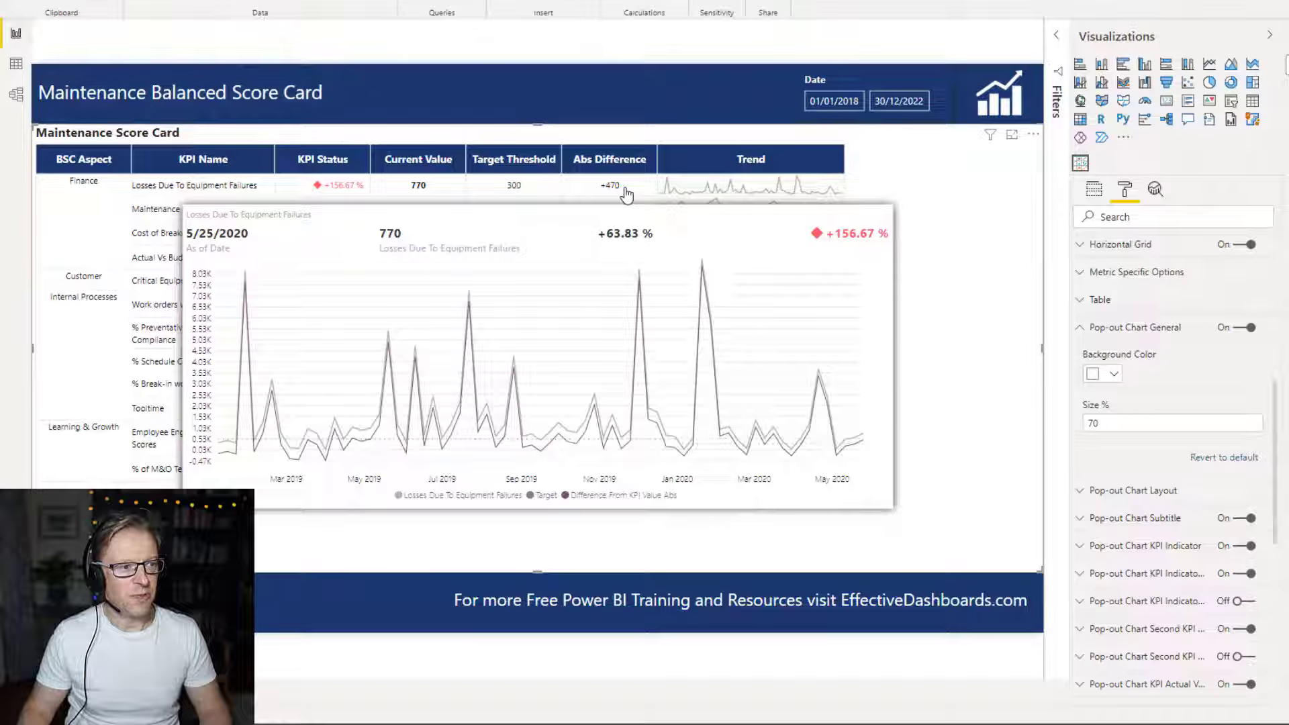
click(626, 194)
Set the pop-out chart size to 63% and preview it on the Cost of Breakdown Maintenance metric
click(1128, 428)
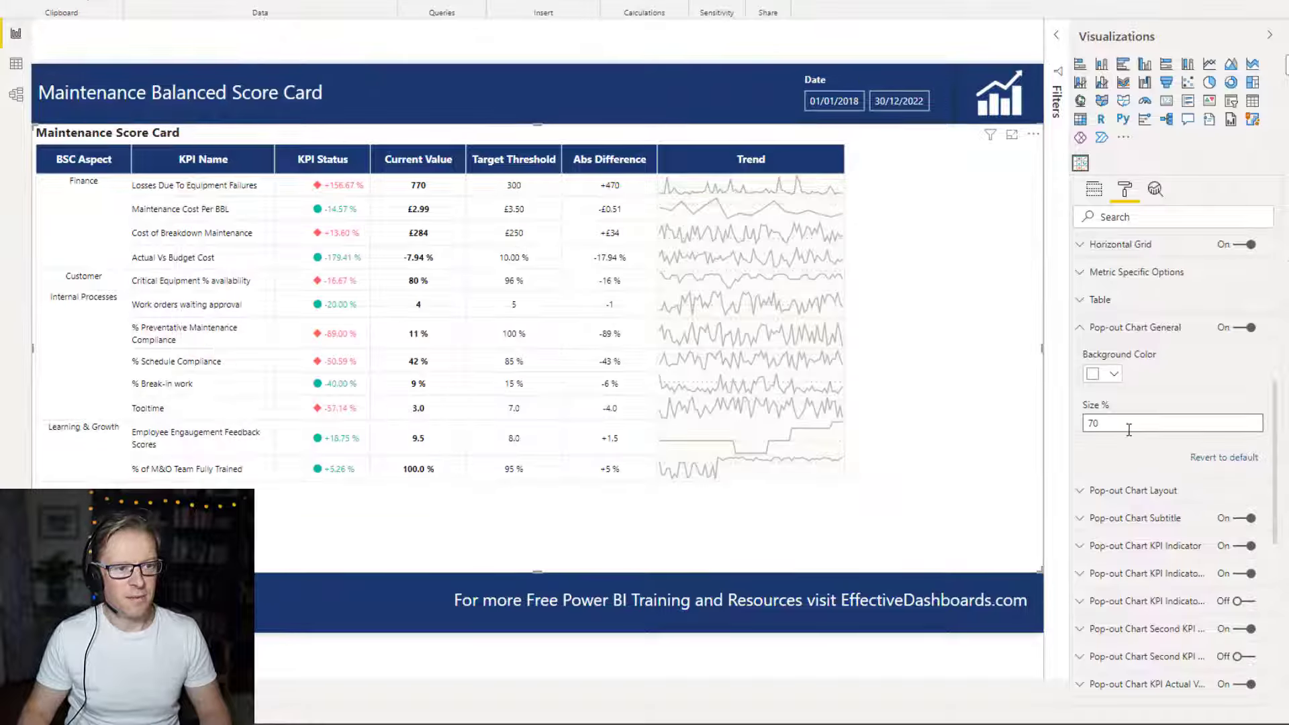
key(BackSpace)
key(BackSpace)
text(68)
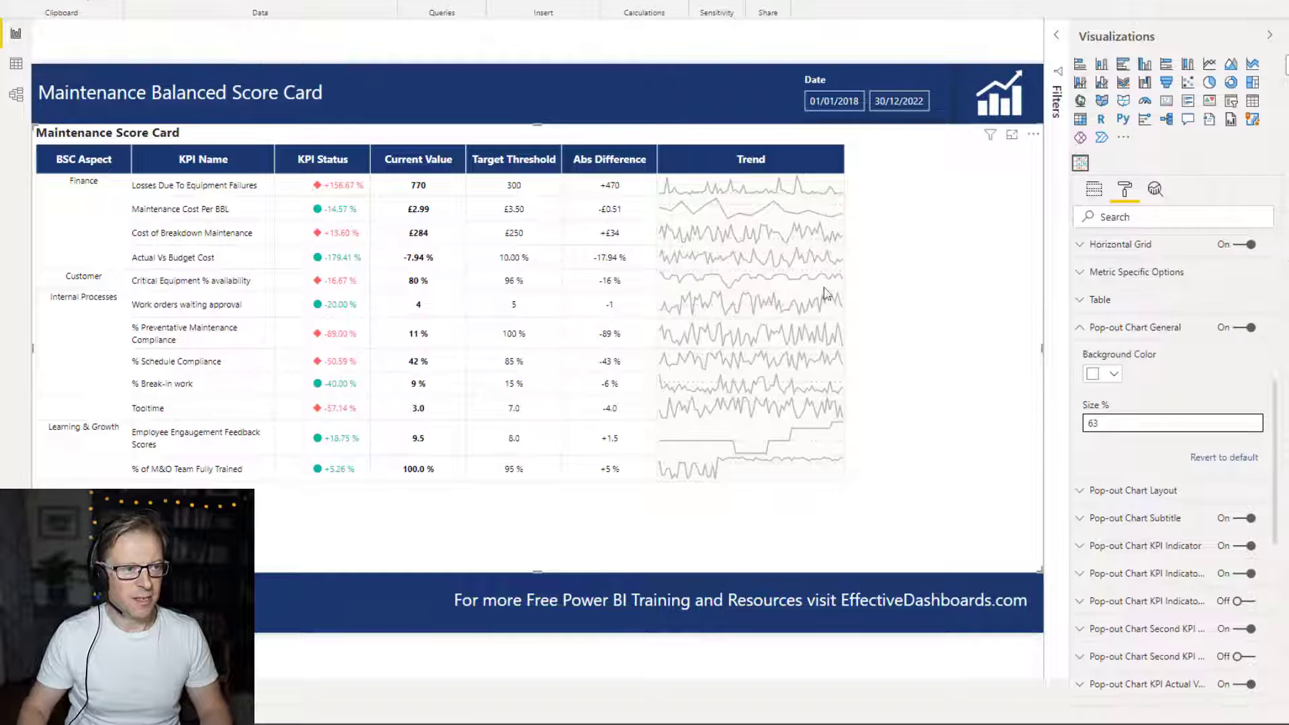
click(607, 233)
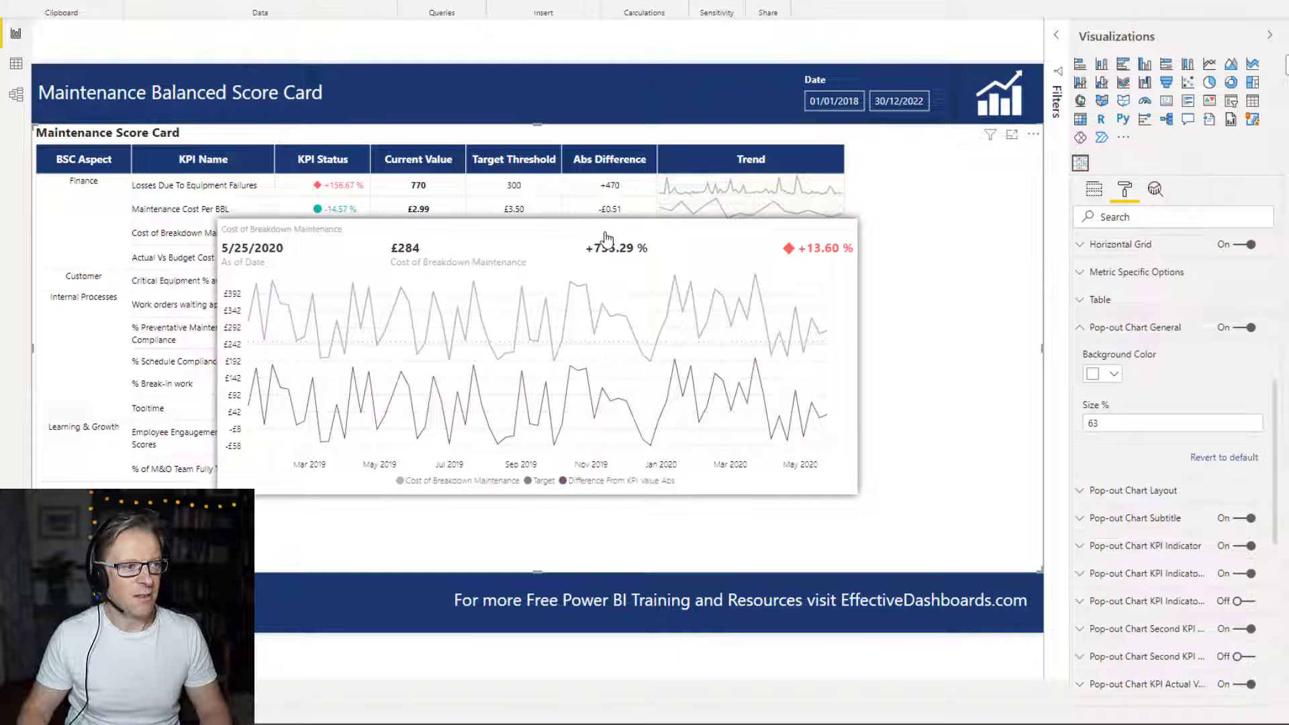
Close the pop-out chart preview and switch from the Pop-out Chart General settings to the Pop-out Chart Layout settings
click(621, 194)
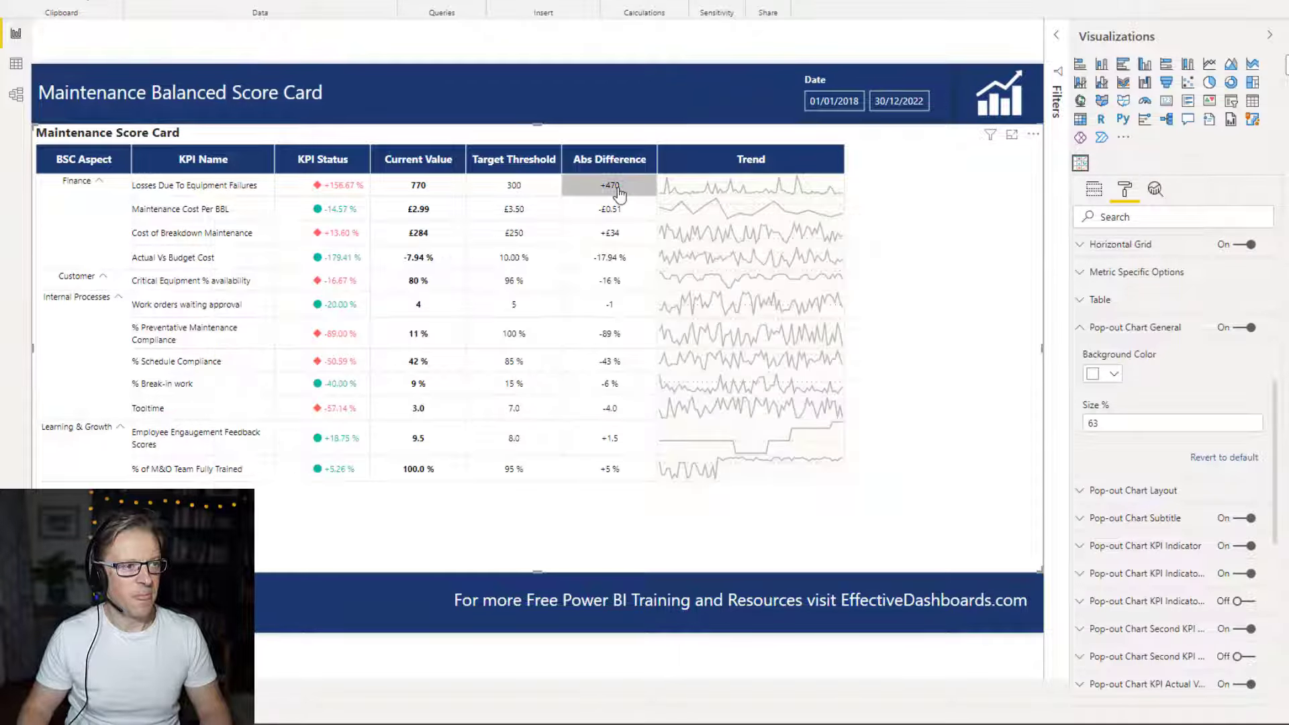
click(619, 194)
click(618, 194)
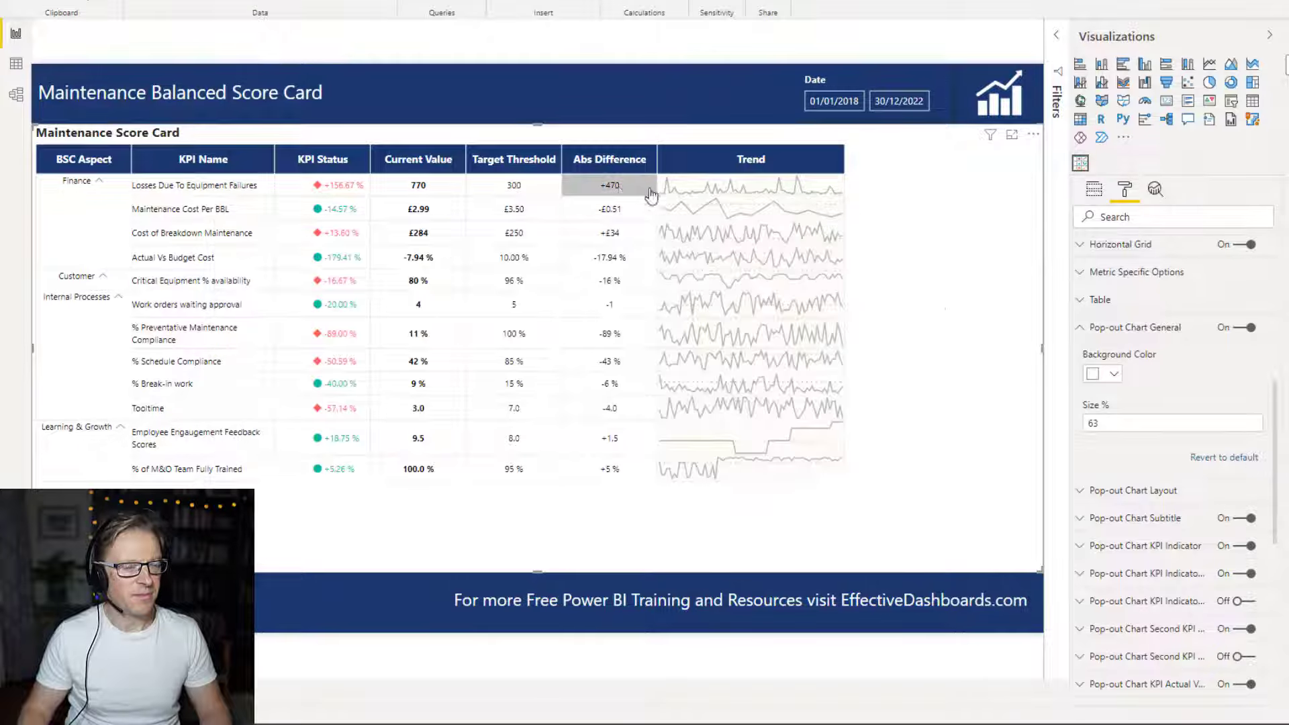
click(1082, 330)
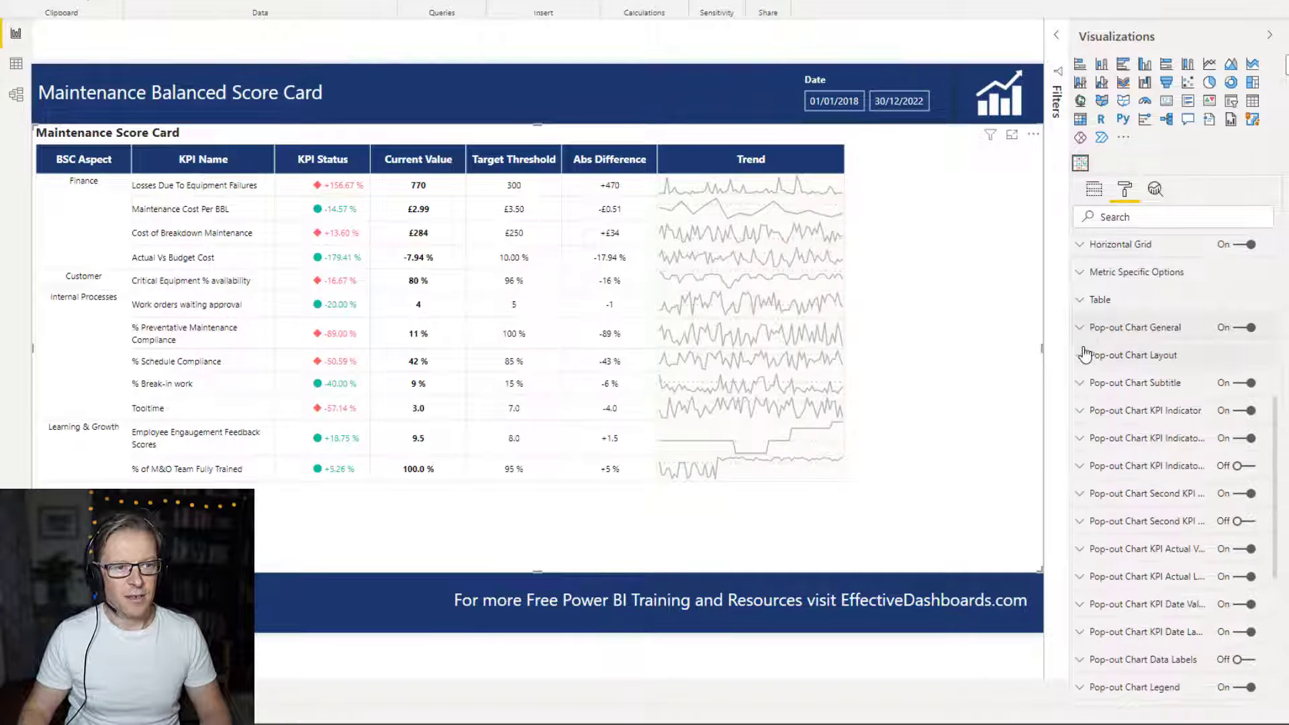
click(1083, 358)
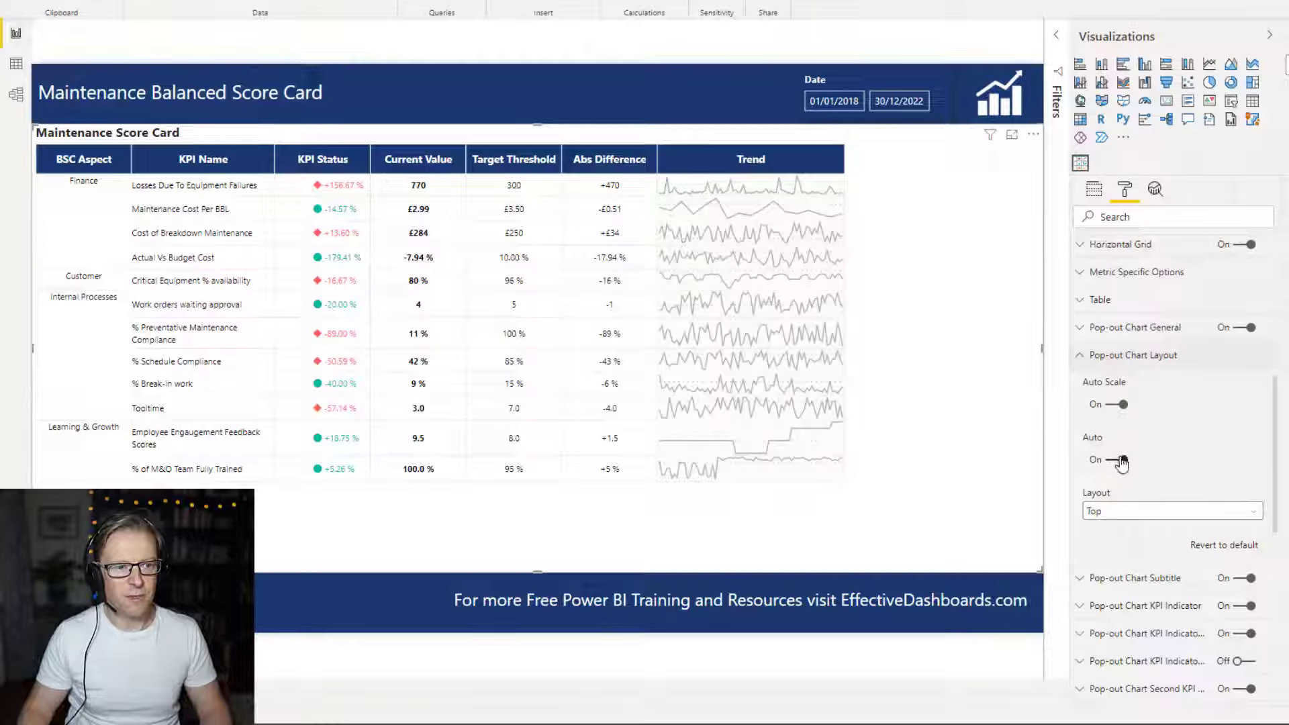
Try the Left and Bottom pop-out chart layouts with Auto on, previewing them on the Losses Due To Equipment Failures metric
click(1123, 512)
click(1111, 532)
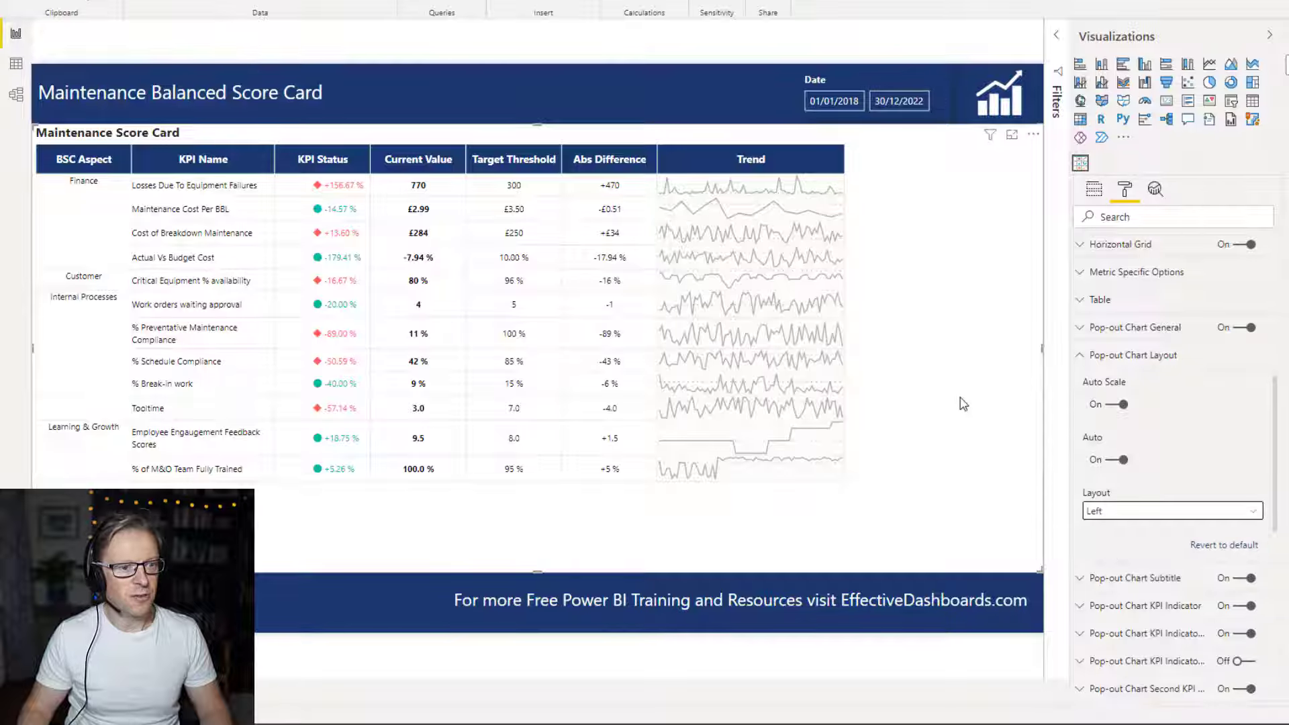
click(608, 186)
click(1155, 513)
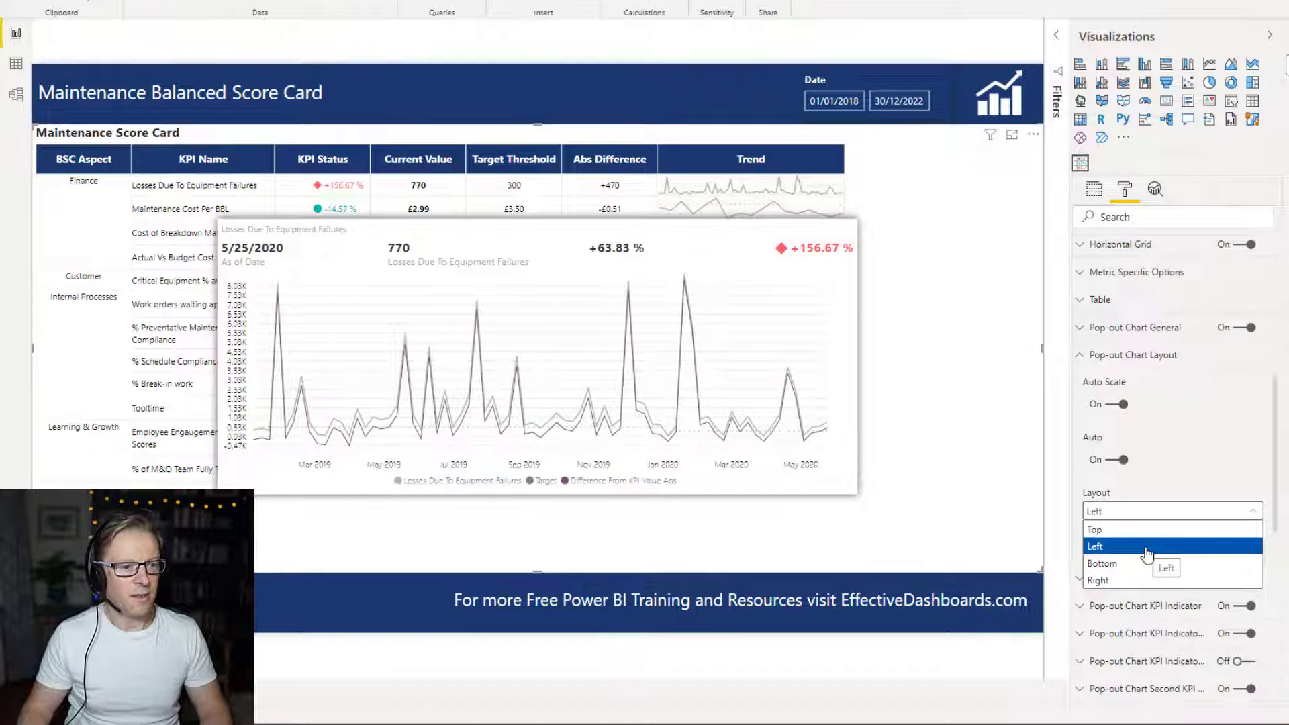
click(1147, 549)
click(1139, 514)
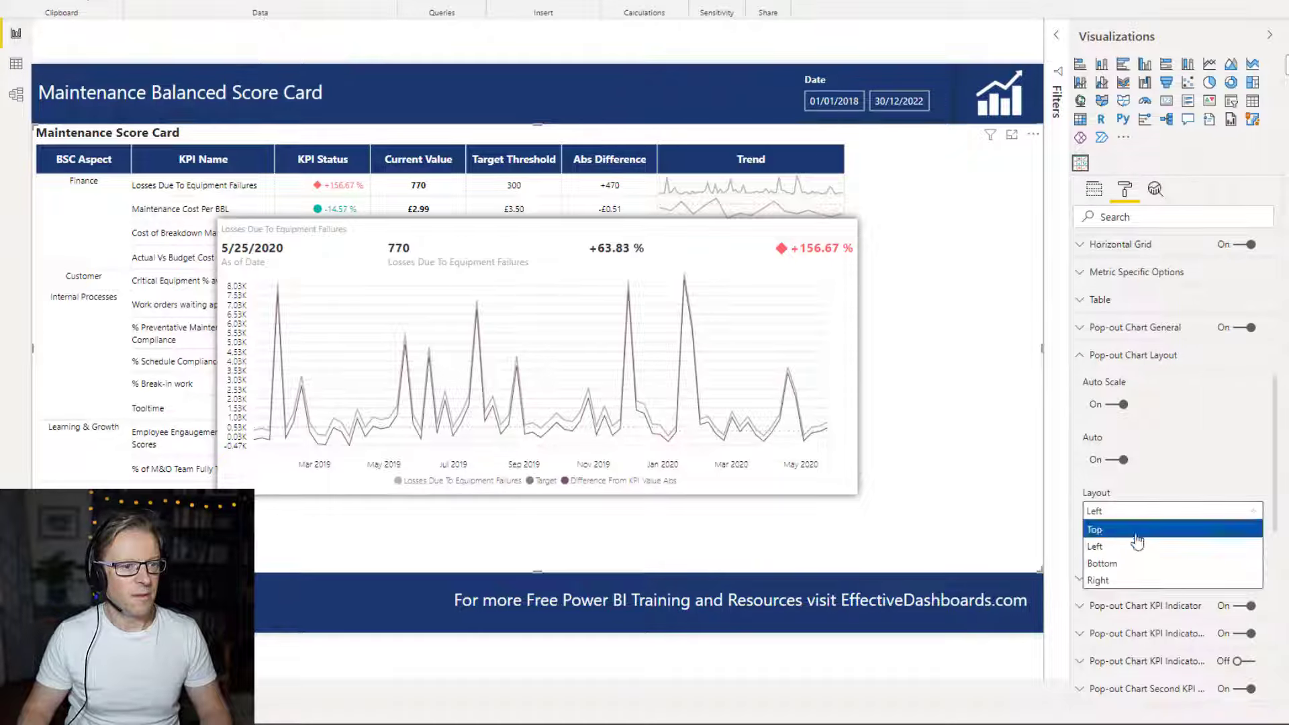
click(1134, 564)
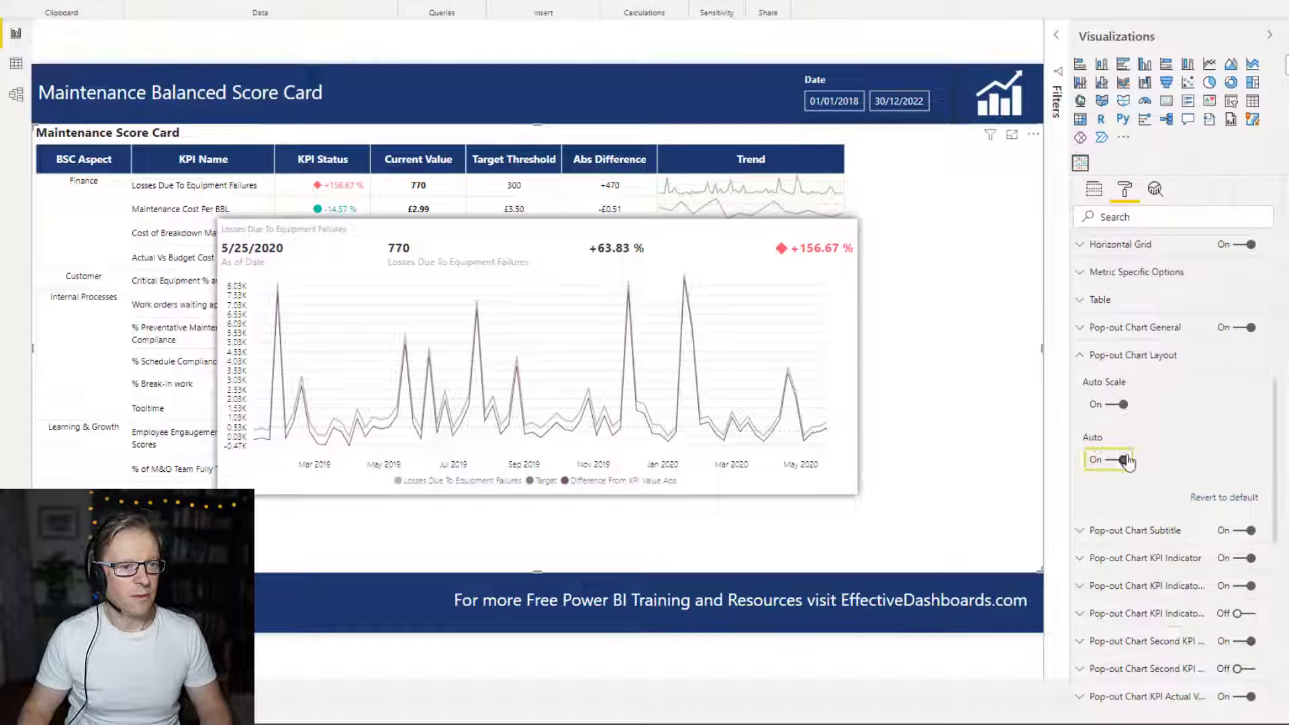
Try the Left, Right and Top pop-out chart layouts with Auto off, and restore the automatic layout
click(1108, 459)
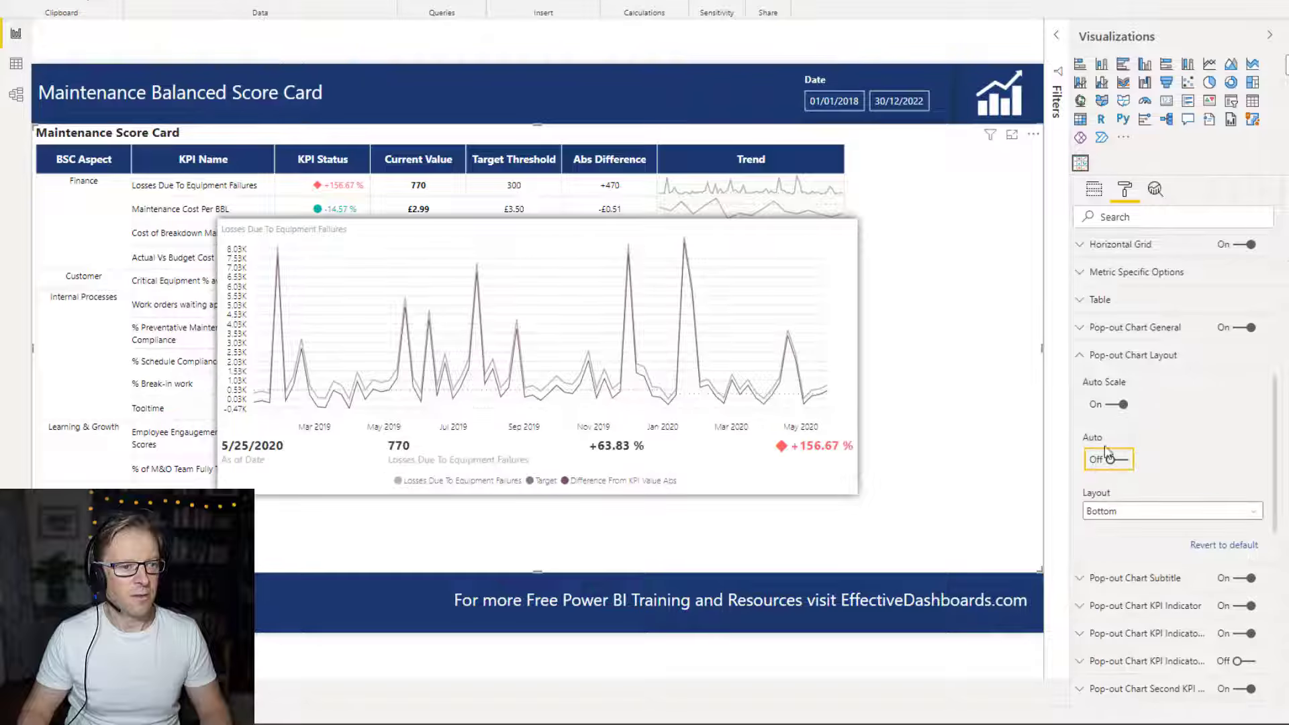
click(1119, 512)
click(1111, 547)
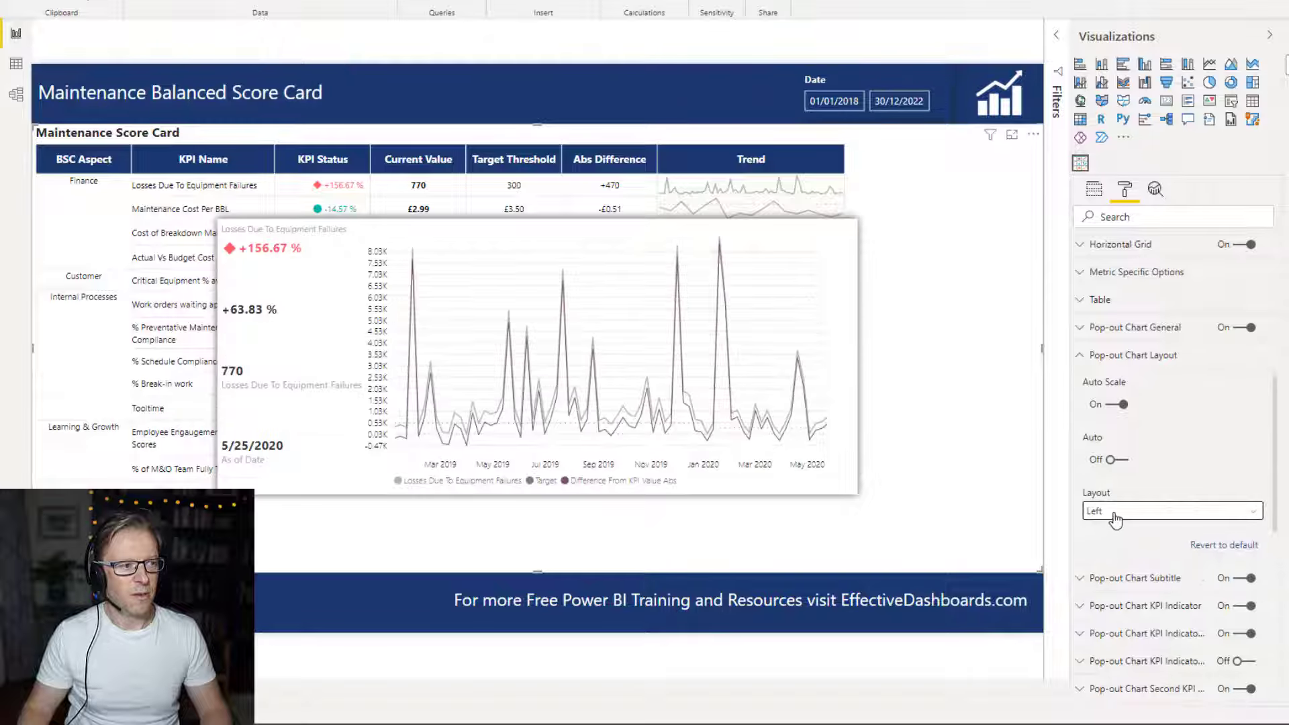
click(1114, 515)
click(1124, 580)
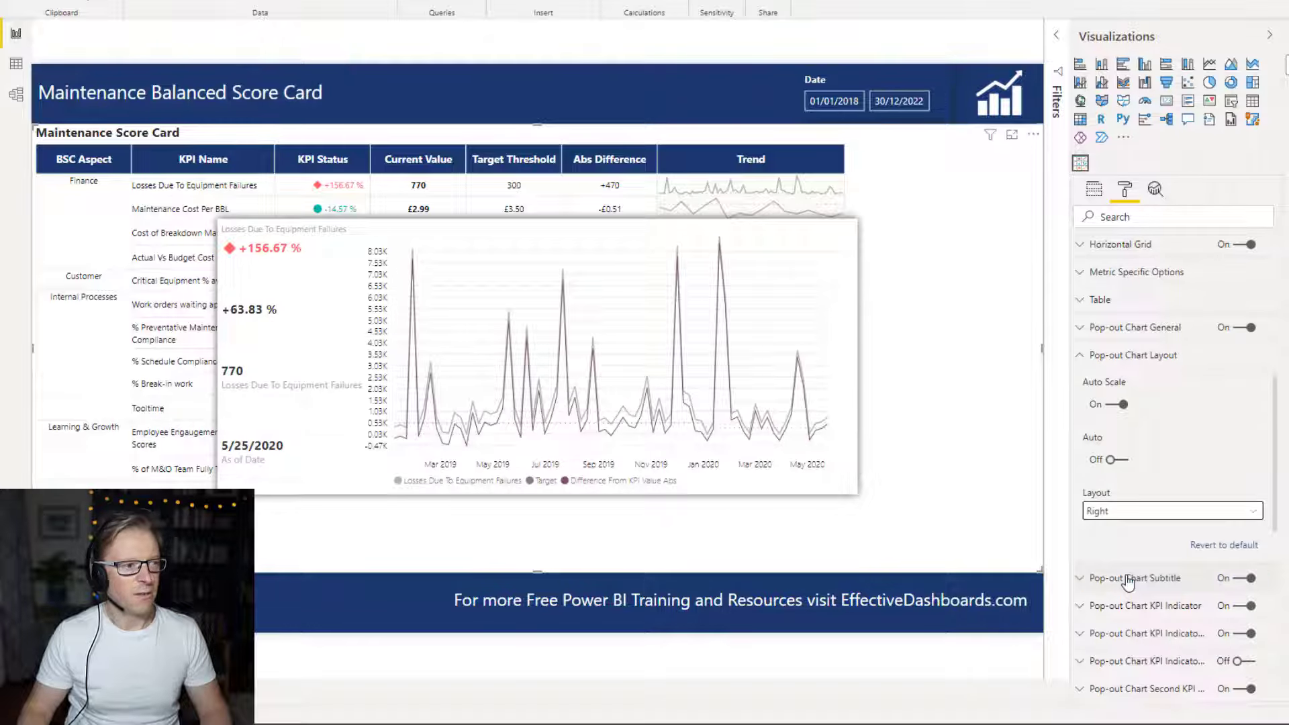
click(1108, 516)
click(1109, 530)
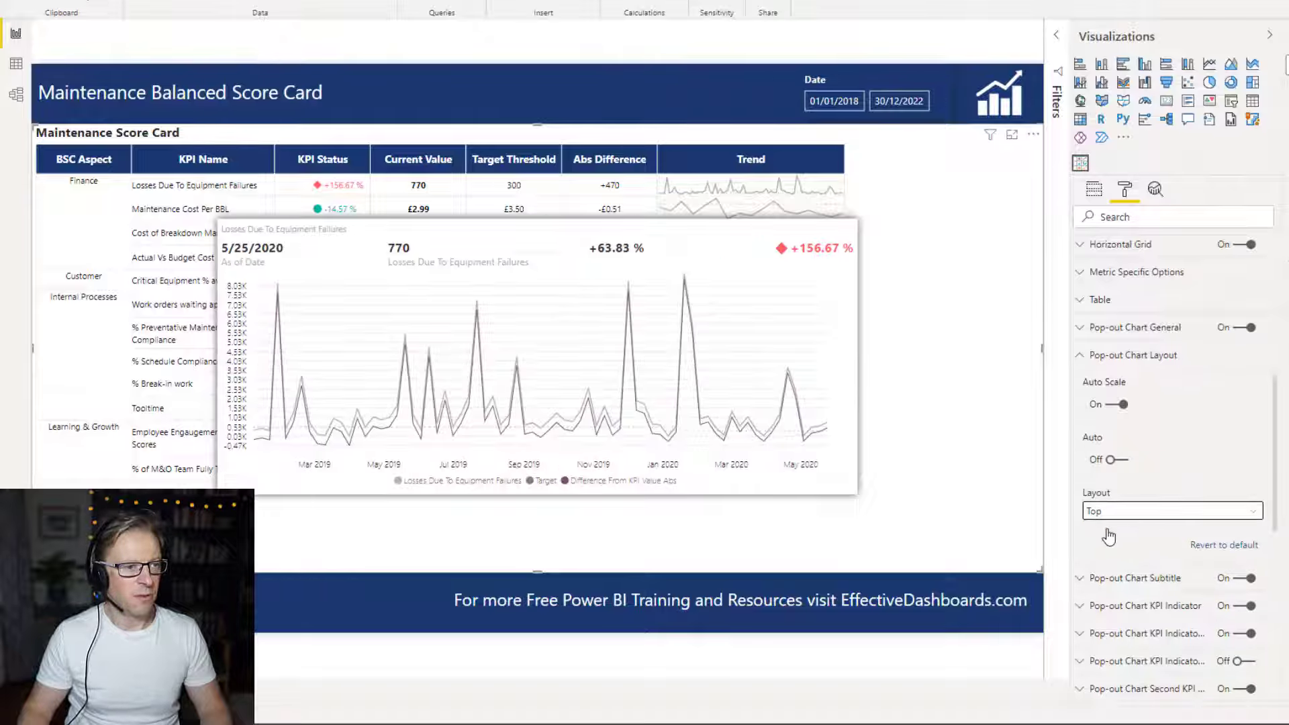
click(1112, 463)
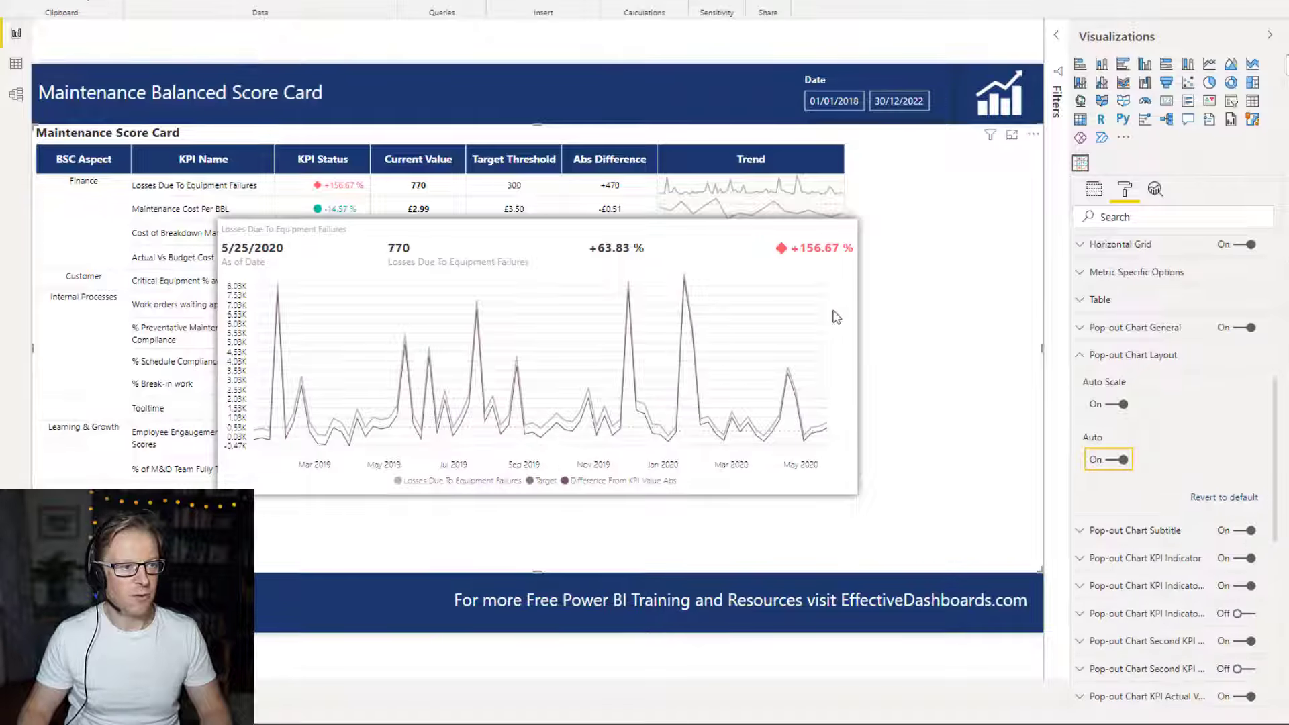
Collapse the pop-out chart layout settings and review the Pop-out Chart Subtitle options for size, colour, alignment and font
click(1080, 360)
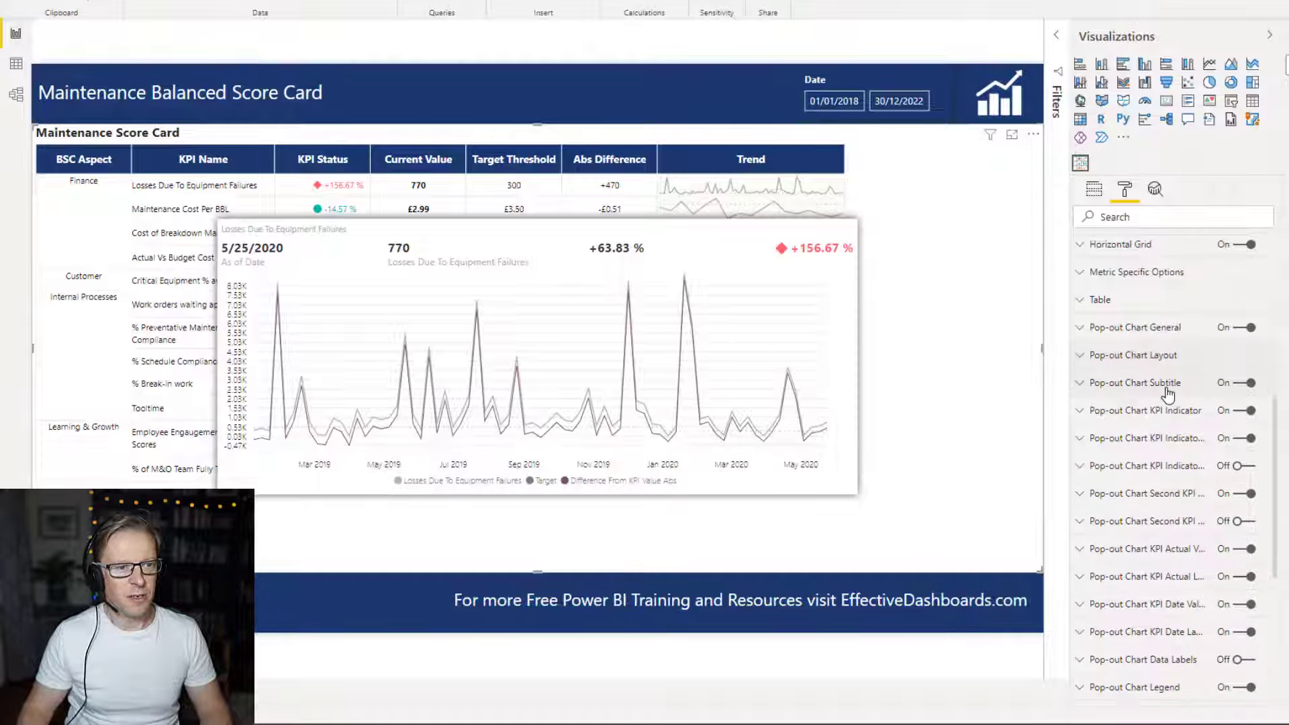
click(1080, 384)
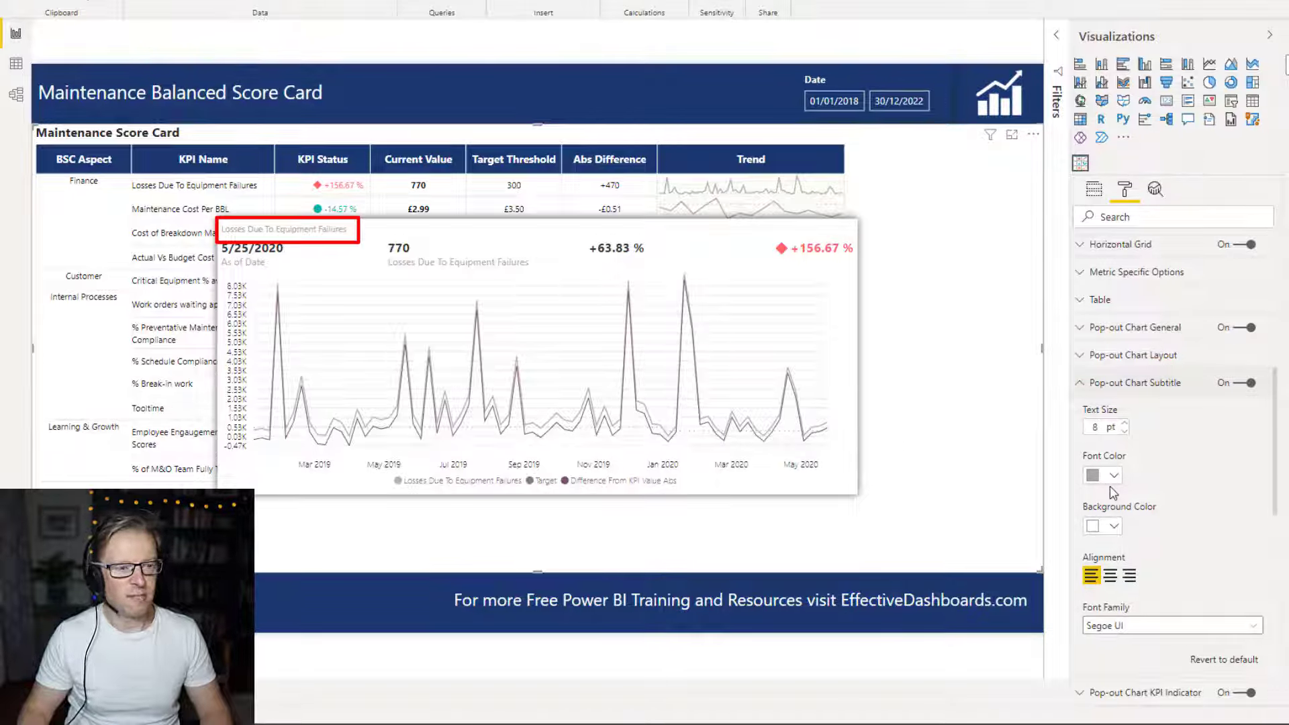
click(1080, 383)
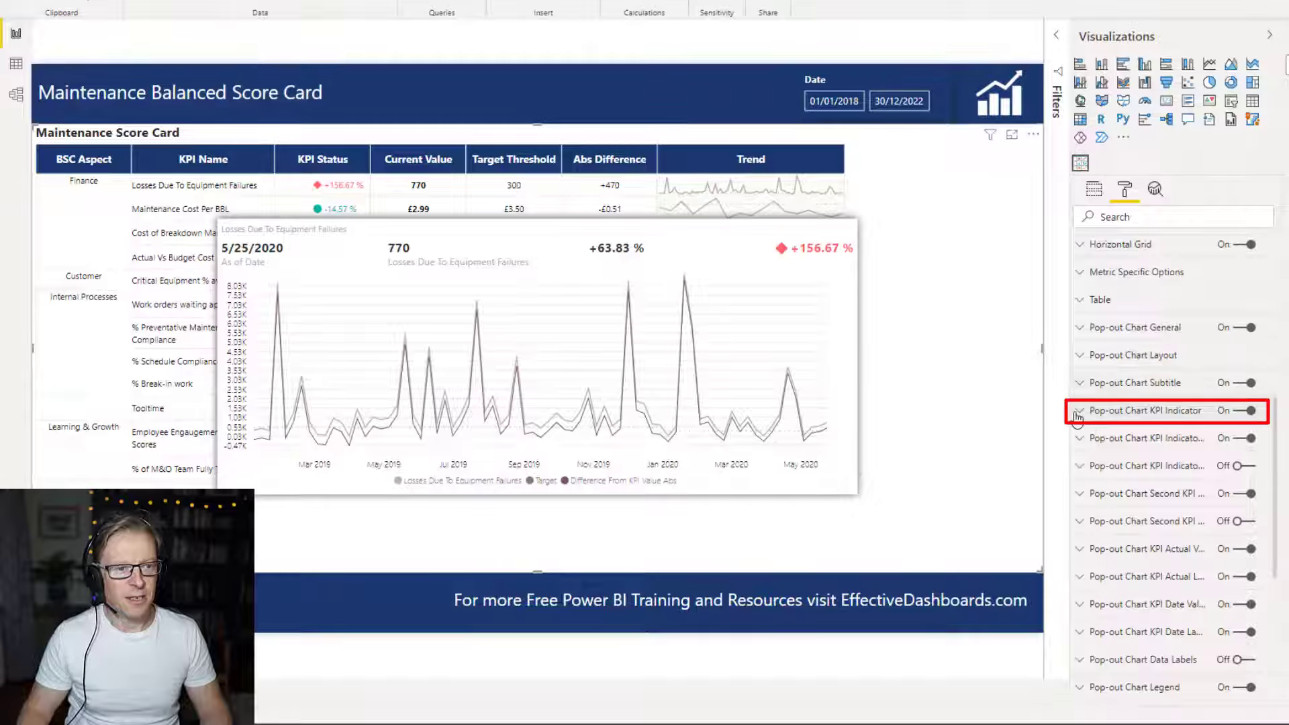
Try a 14 pt pop-out chart KPI indicator and a background matching the KPI color, and restore 12 pt and the plain background
click(1078, 411)
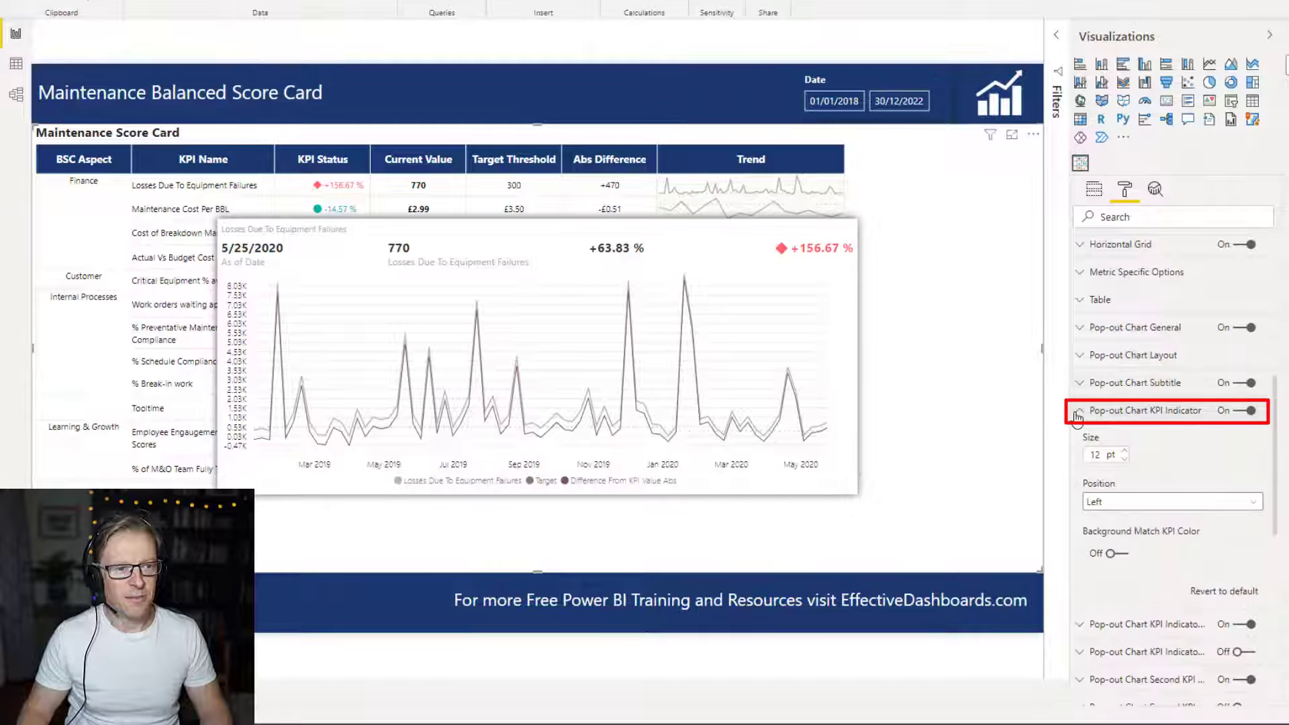
click(1125, 454)
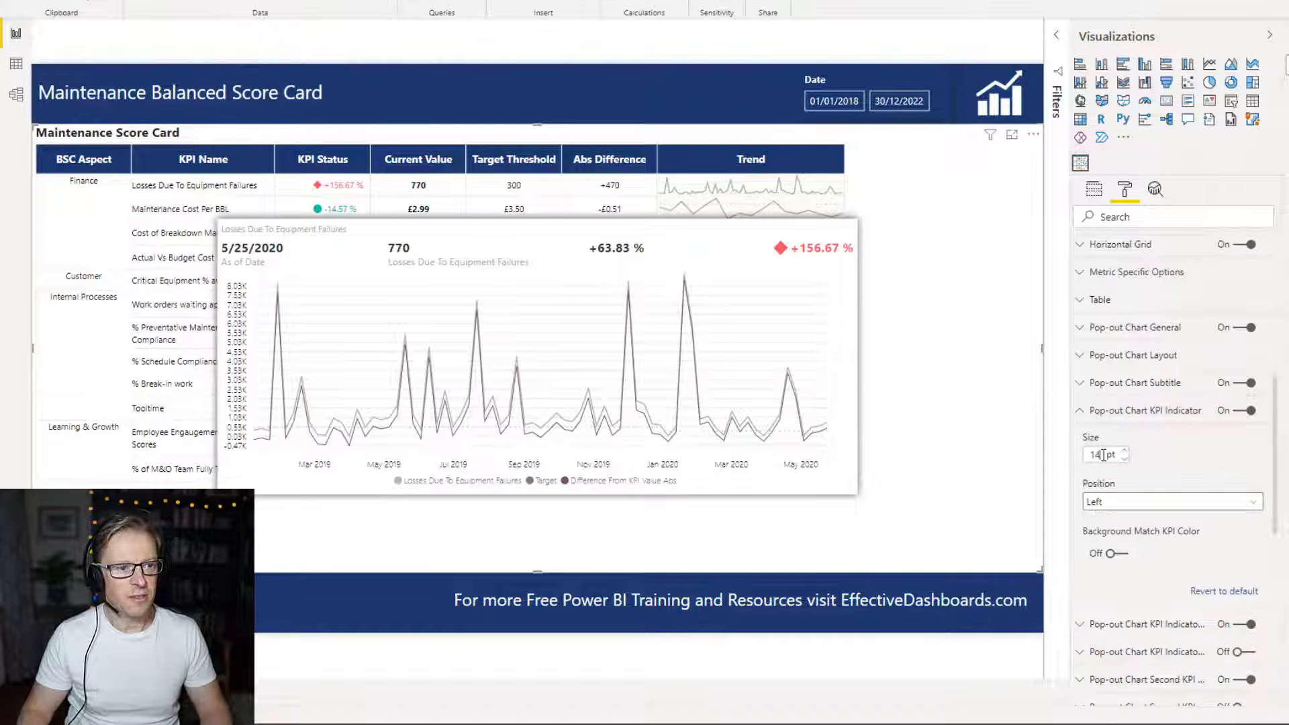
text(12)
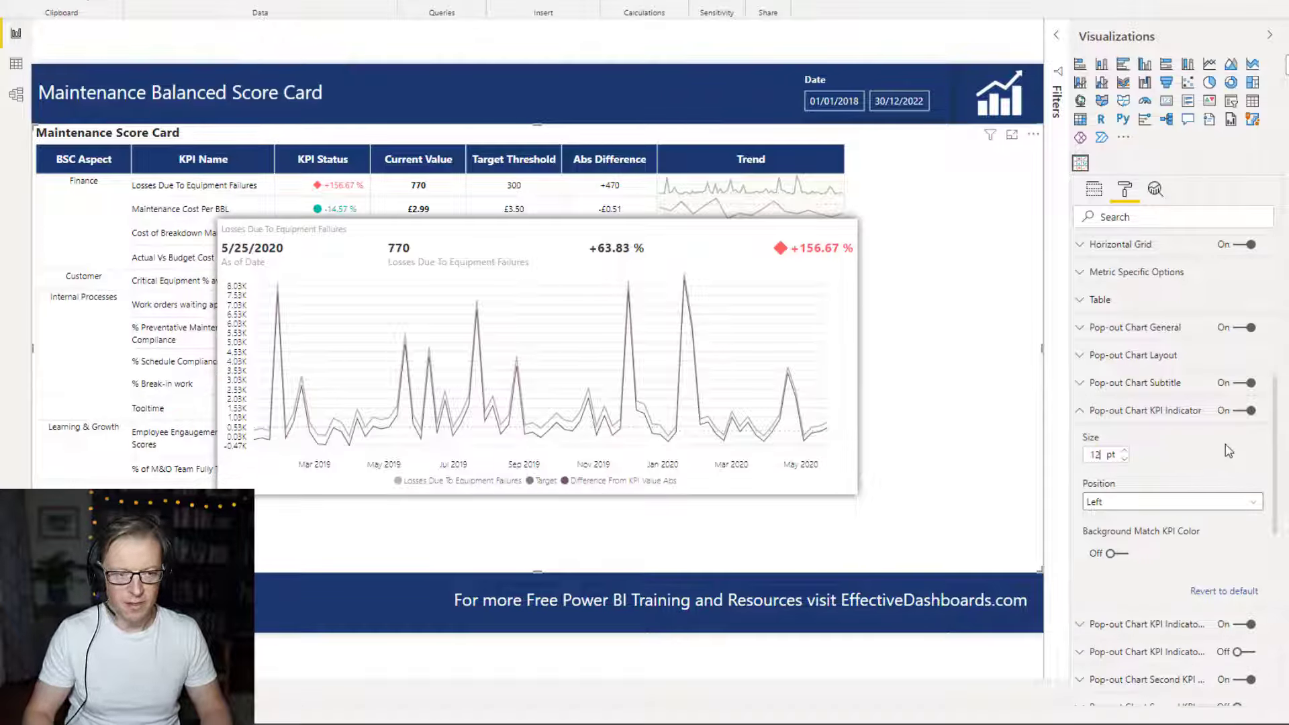
click(1113, 556)
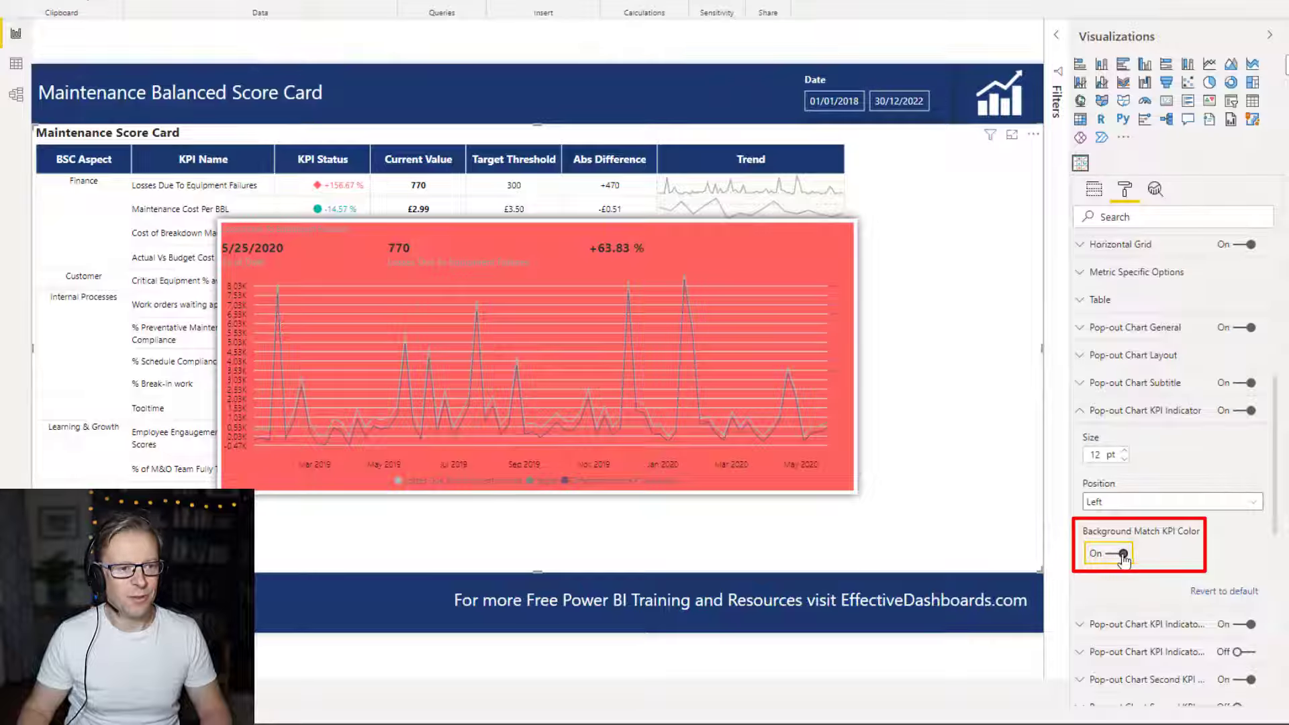
click(1080, 411)
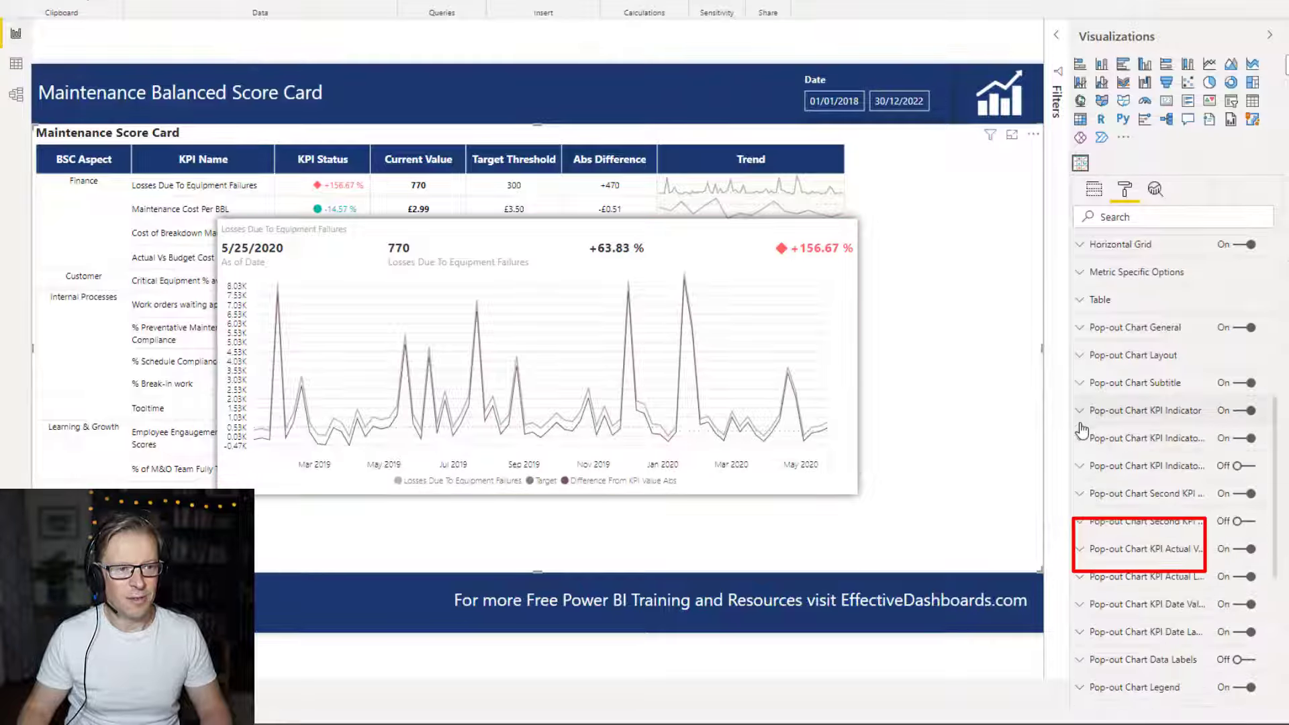
Set the pop-out chart's KPI indicator value text to 10 pt bold and review its remaining font and color options
click(1077, 440)
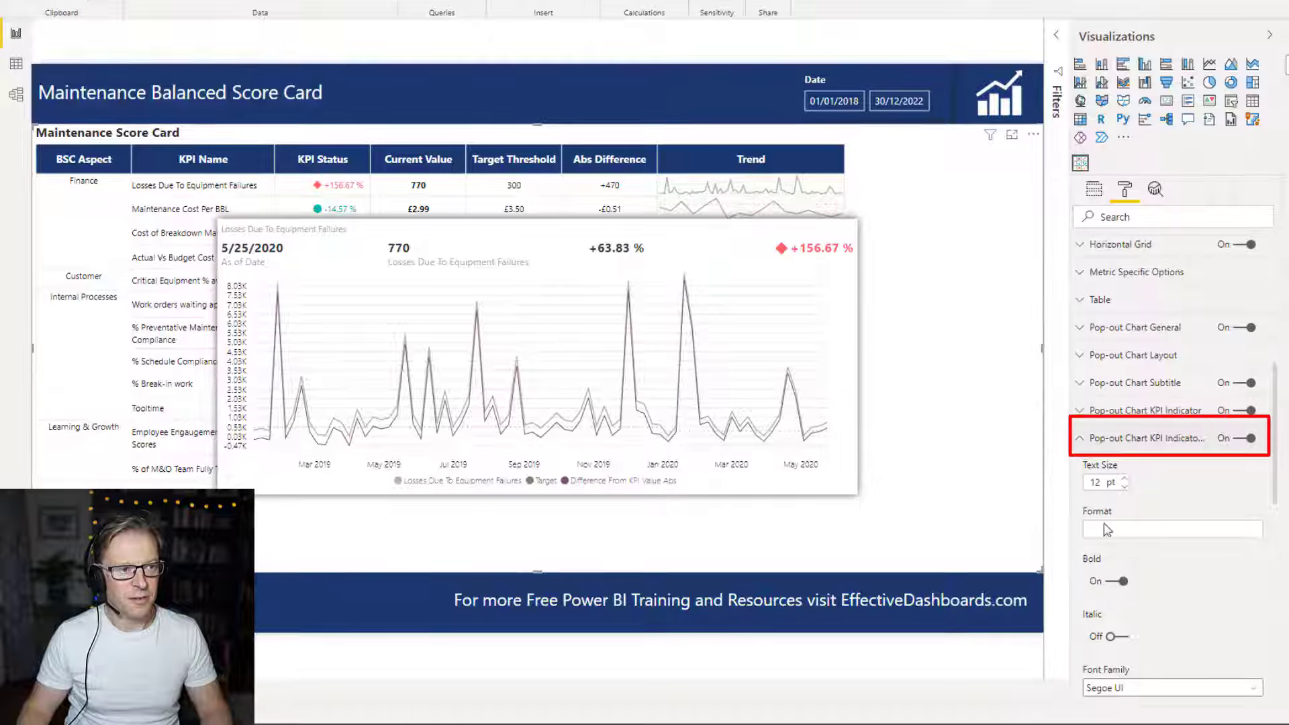
click(1124, 488)
click(1125, 487)
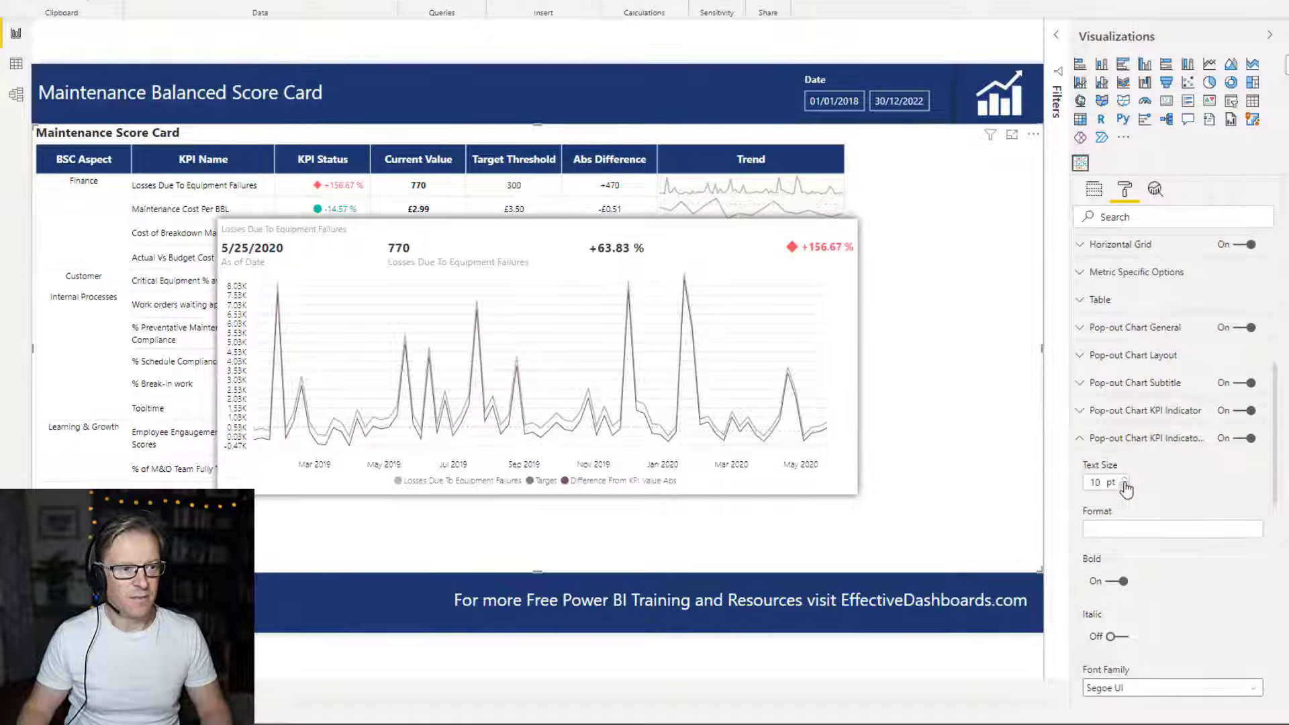
click(1118, 583)
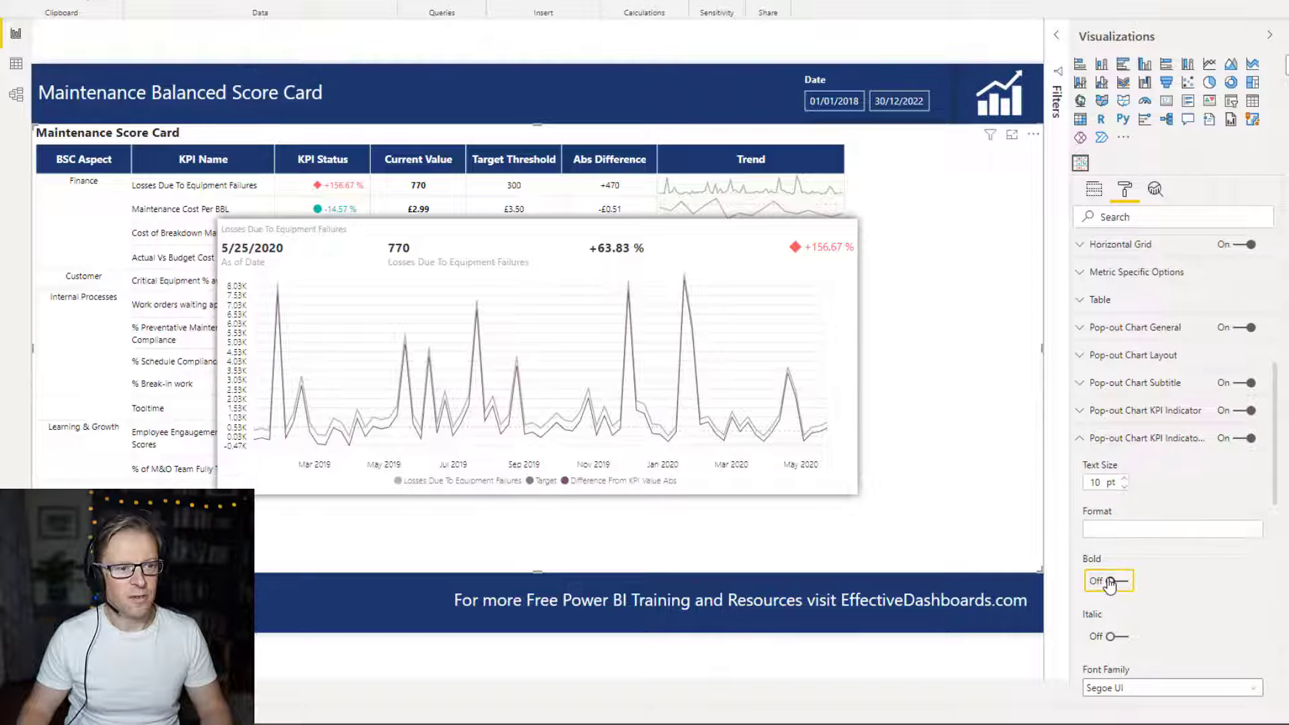
click(1109, 582)
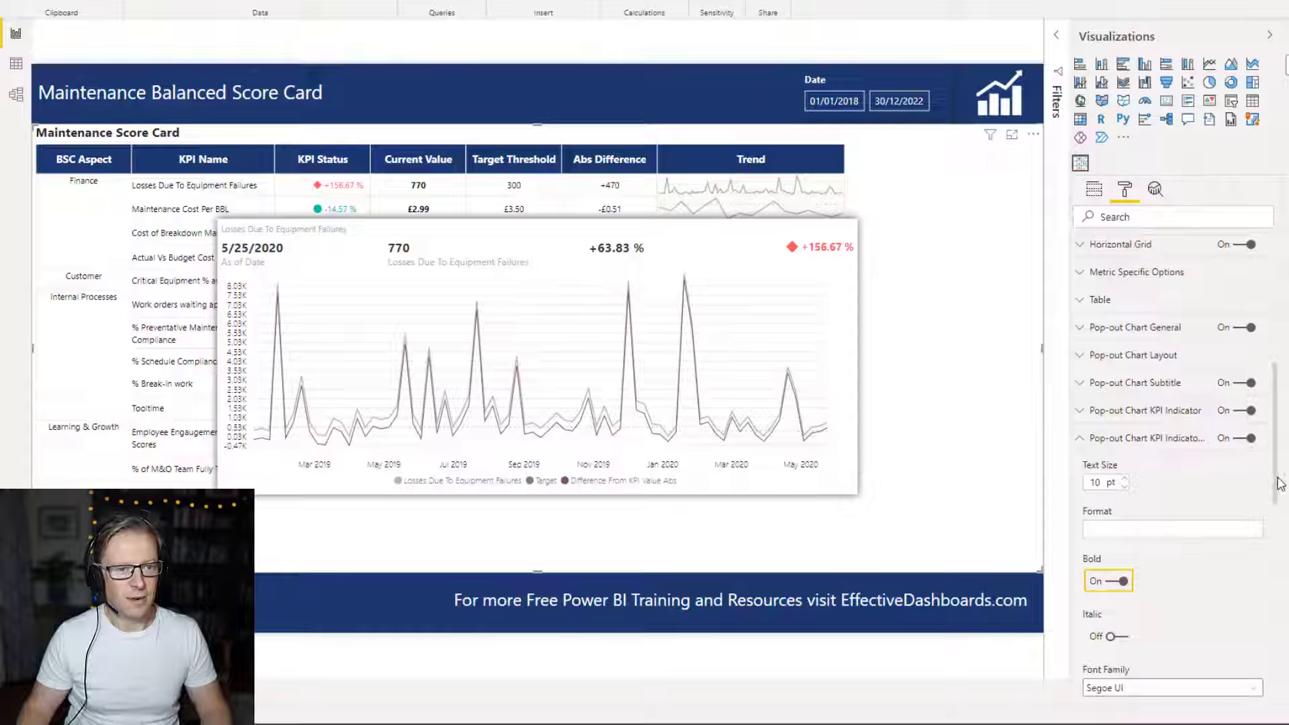
drag(1279, 498, 1280, 528)
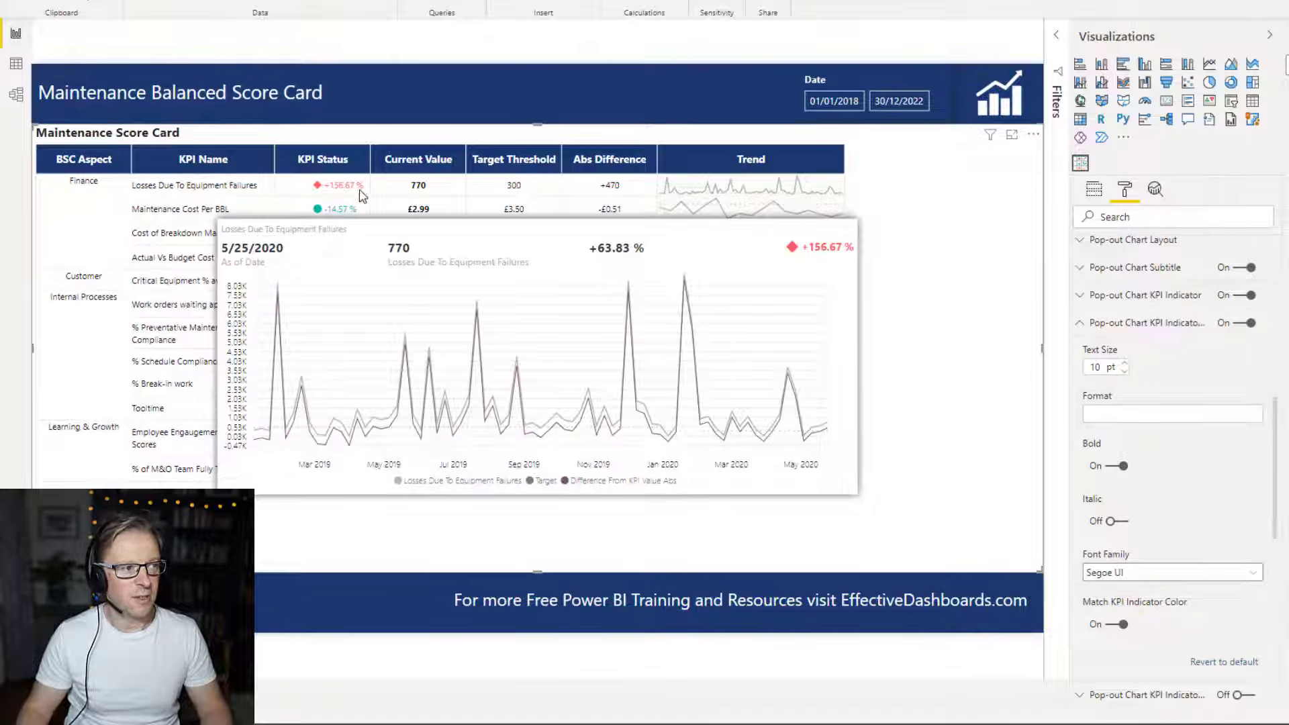
click(1078, 323)
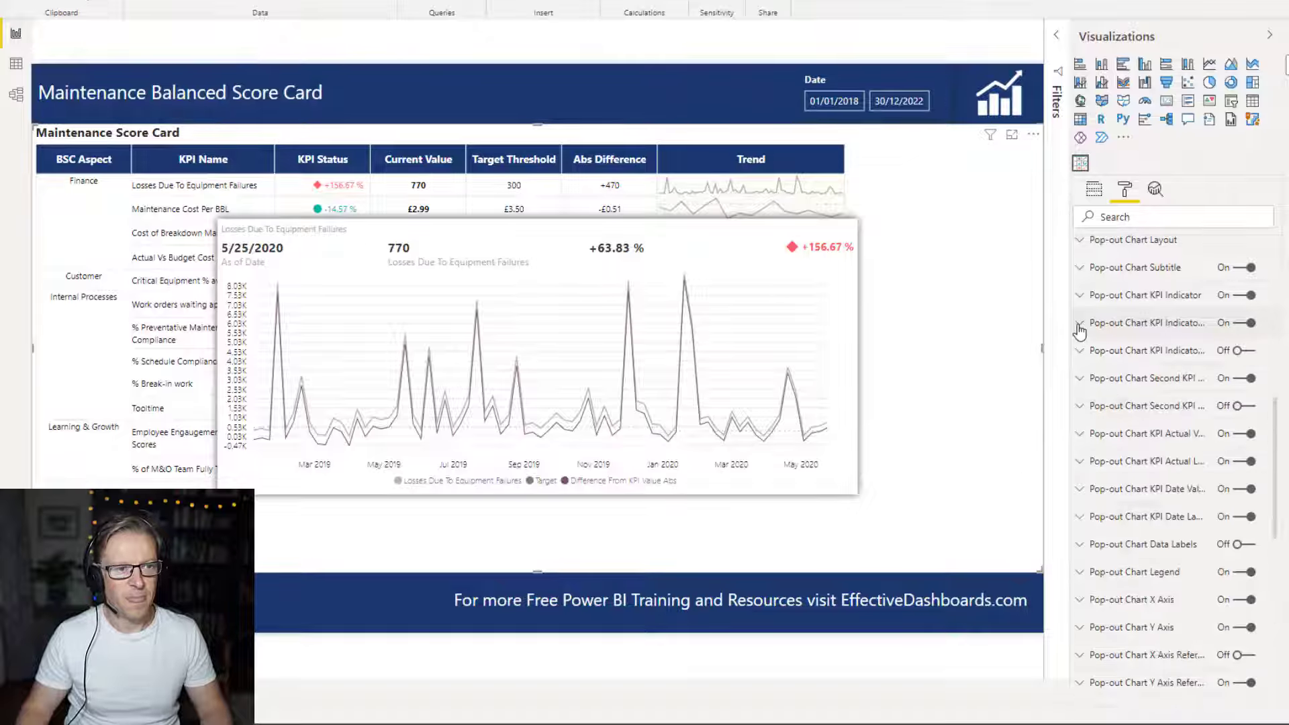
Review the pop-out chart's KPI indicator label settings and try switching the label on
click(1081, 352)
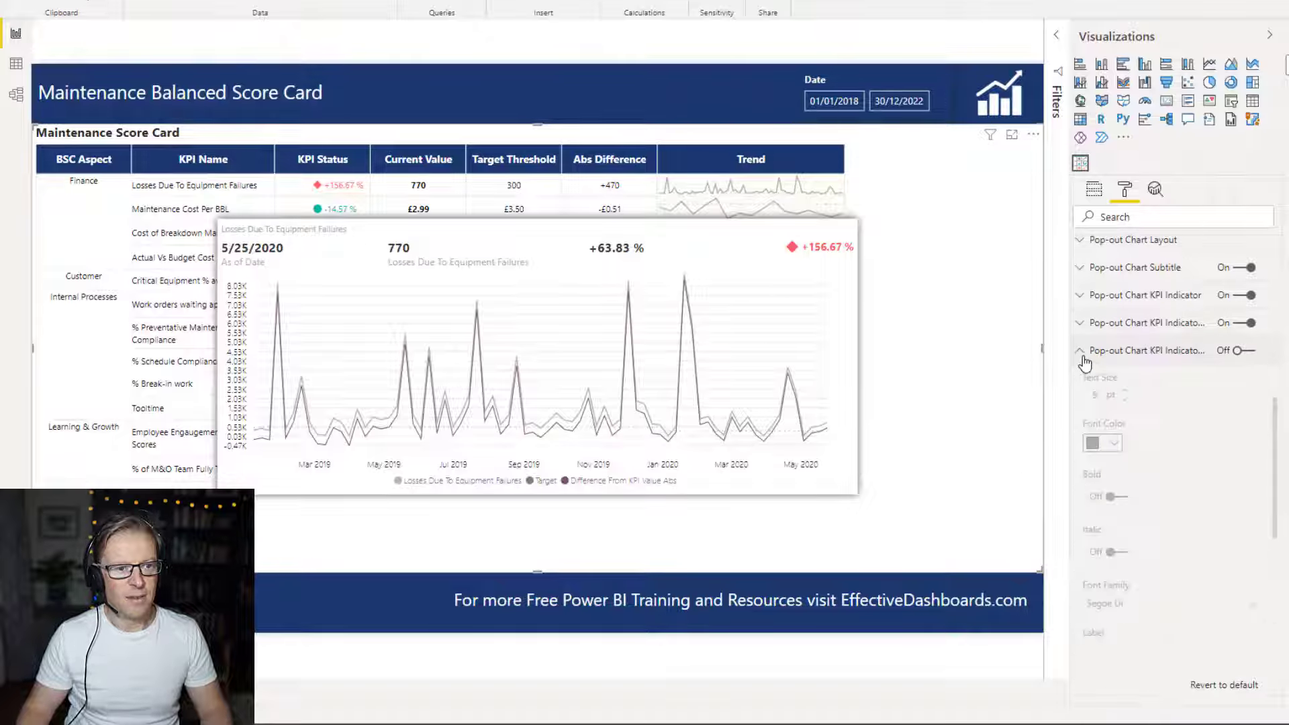
click(1083, 357)
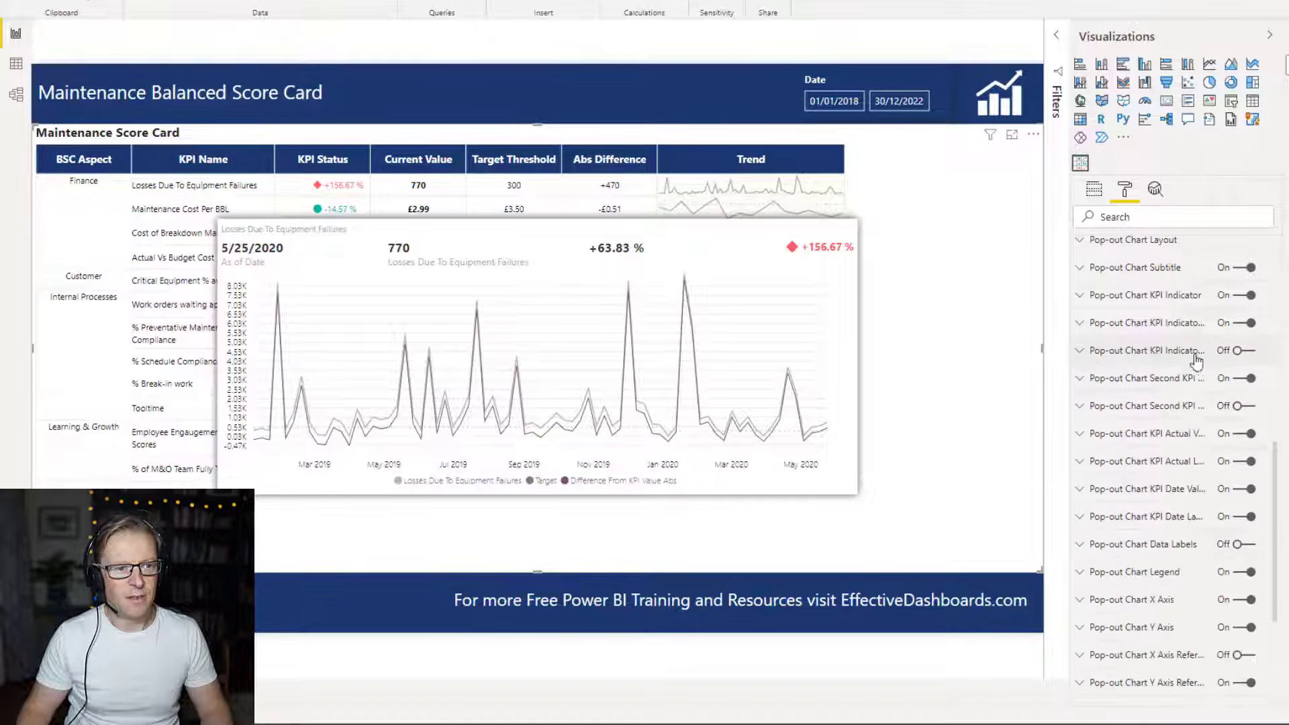
click(1249, 352)
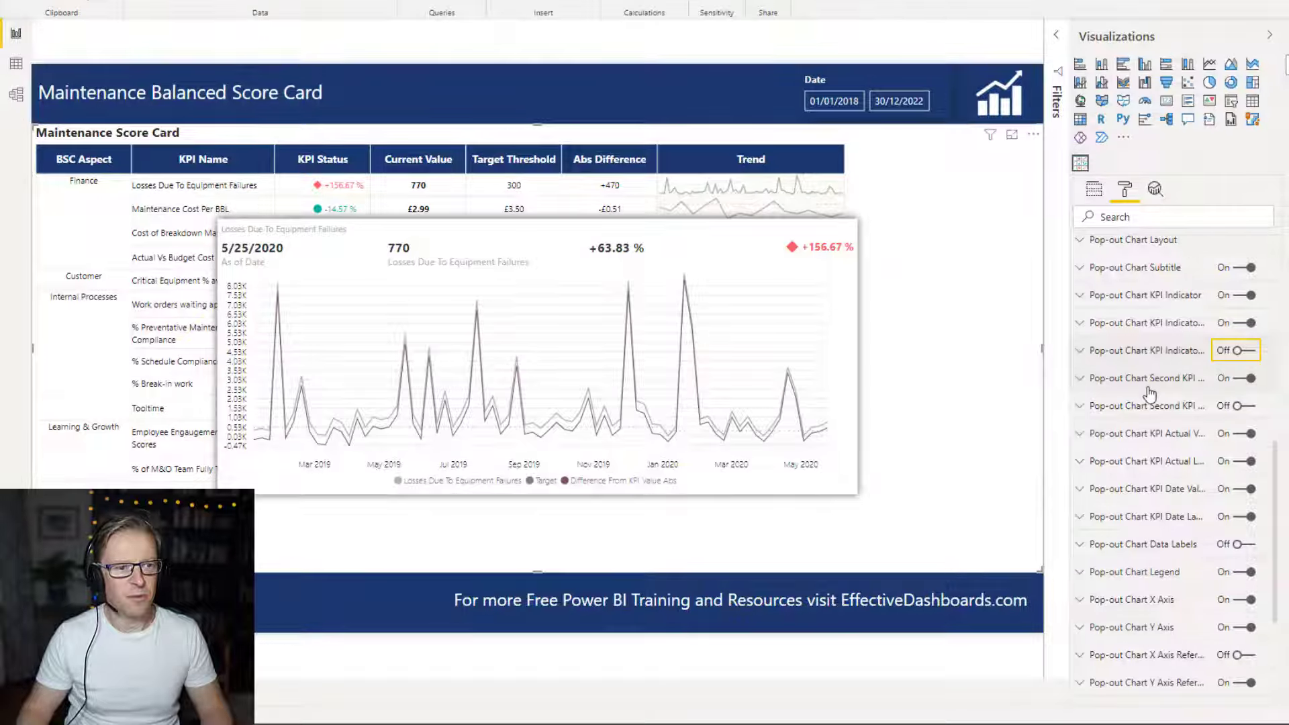
Turn off the pop-out chart's second KPI indicator value and collapse its settings
click(1089, 386)
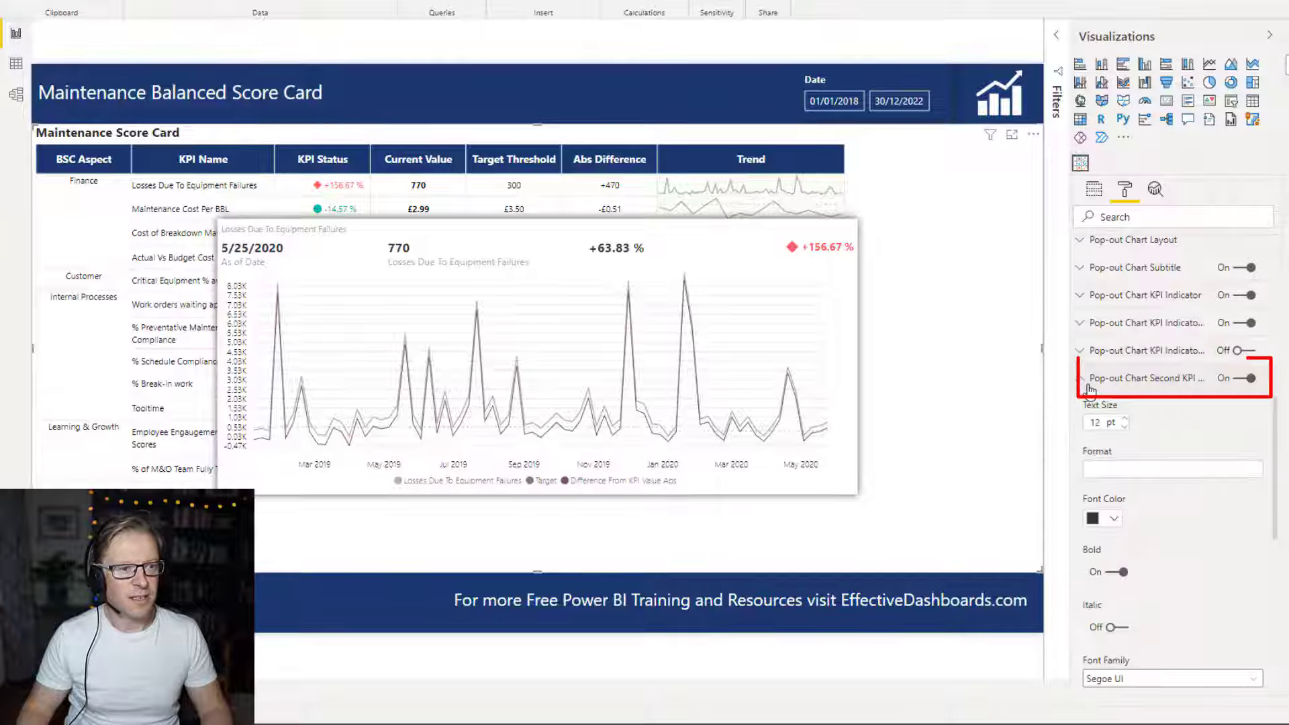
click(1250, 378)
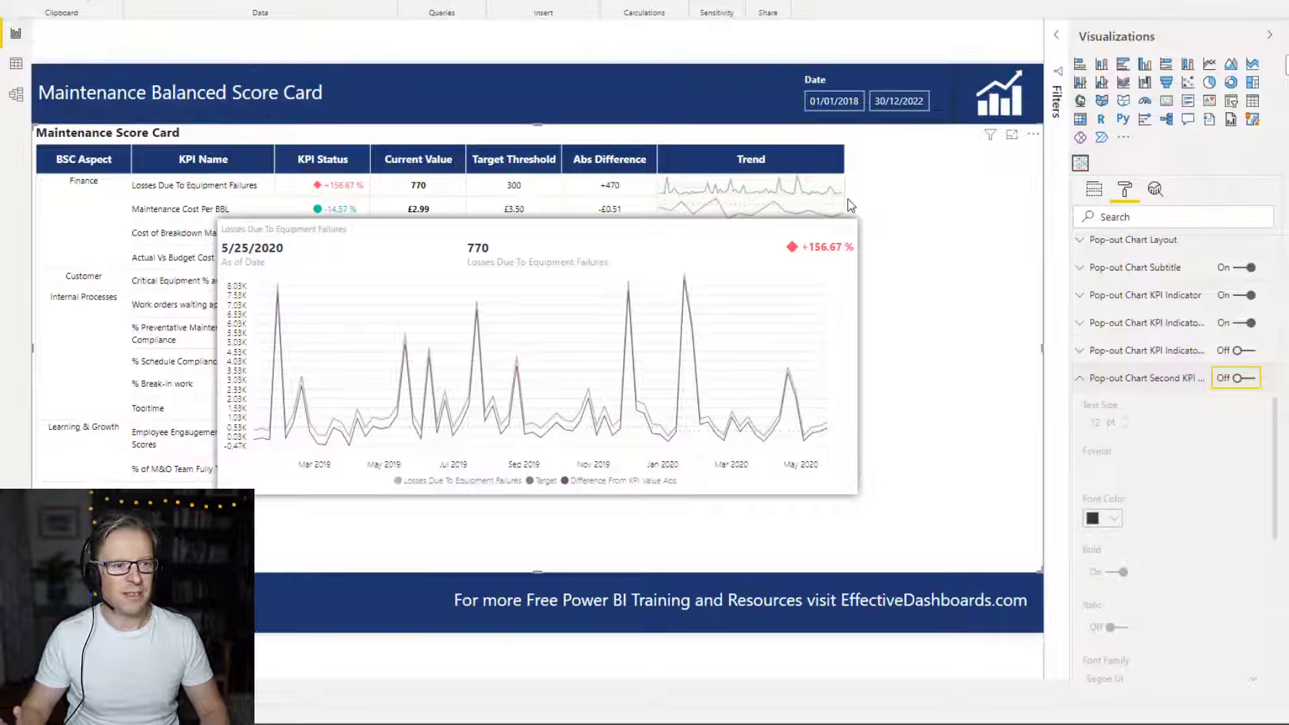
click(1102, 380)
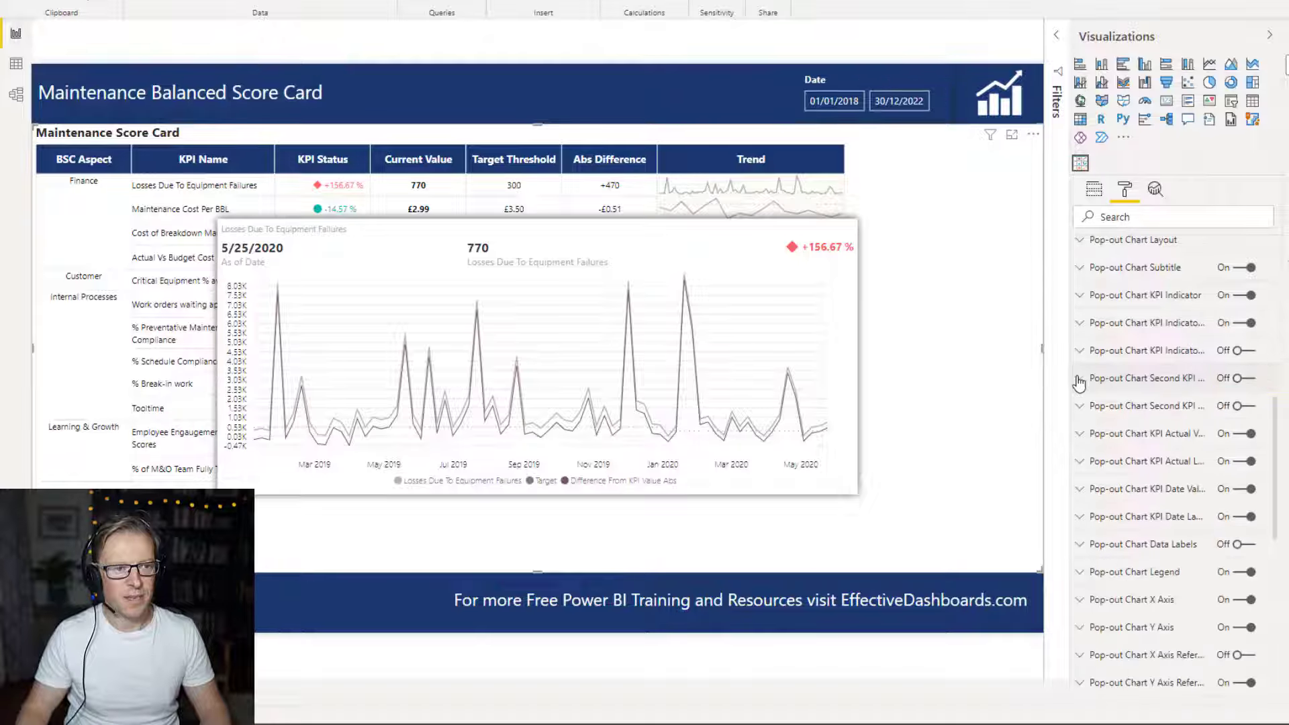
Try the pop-out chart's second KPI indicator label, and turn the second KPI indicator value back on
click(1236, 407)
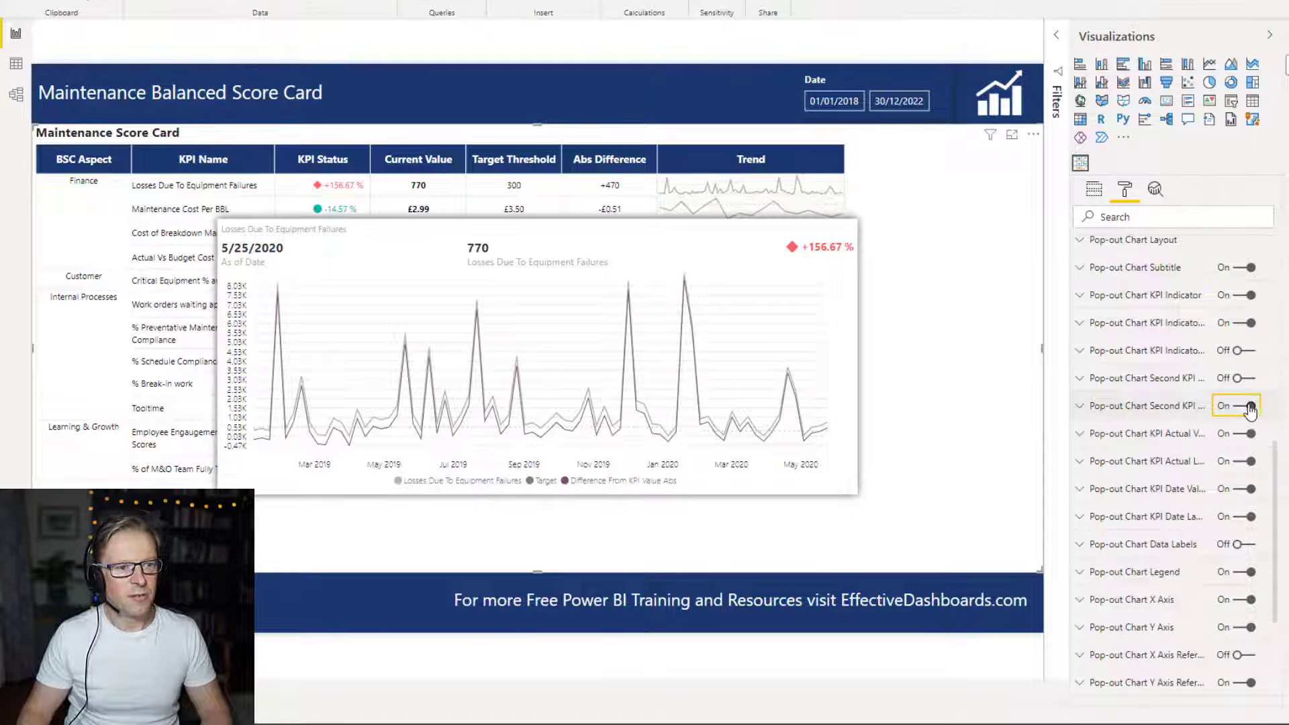
click(1240, 406)
click(1240, 378)
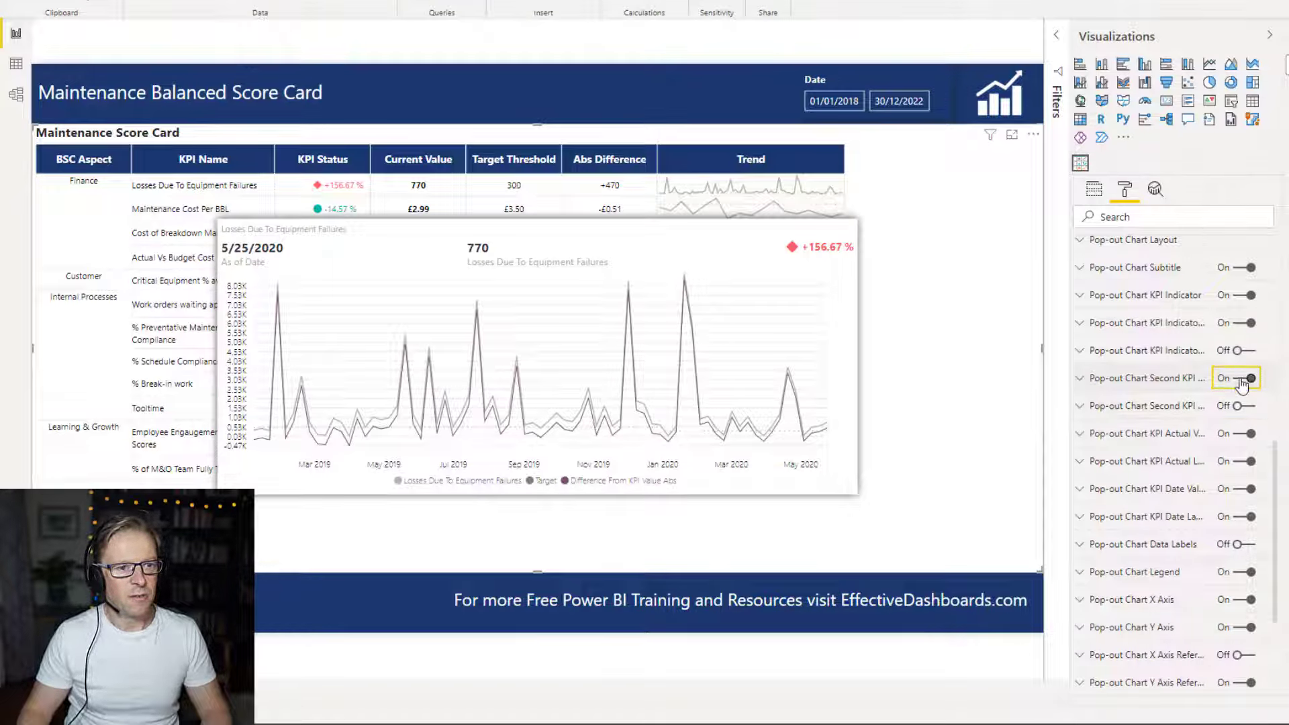
Try the pop-out chart's second KPI indicator label, turn off both the label and value, and widen the Visualizations pane
click(1240, 406)
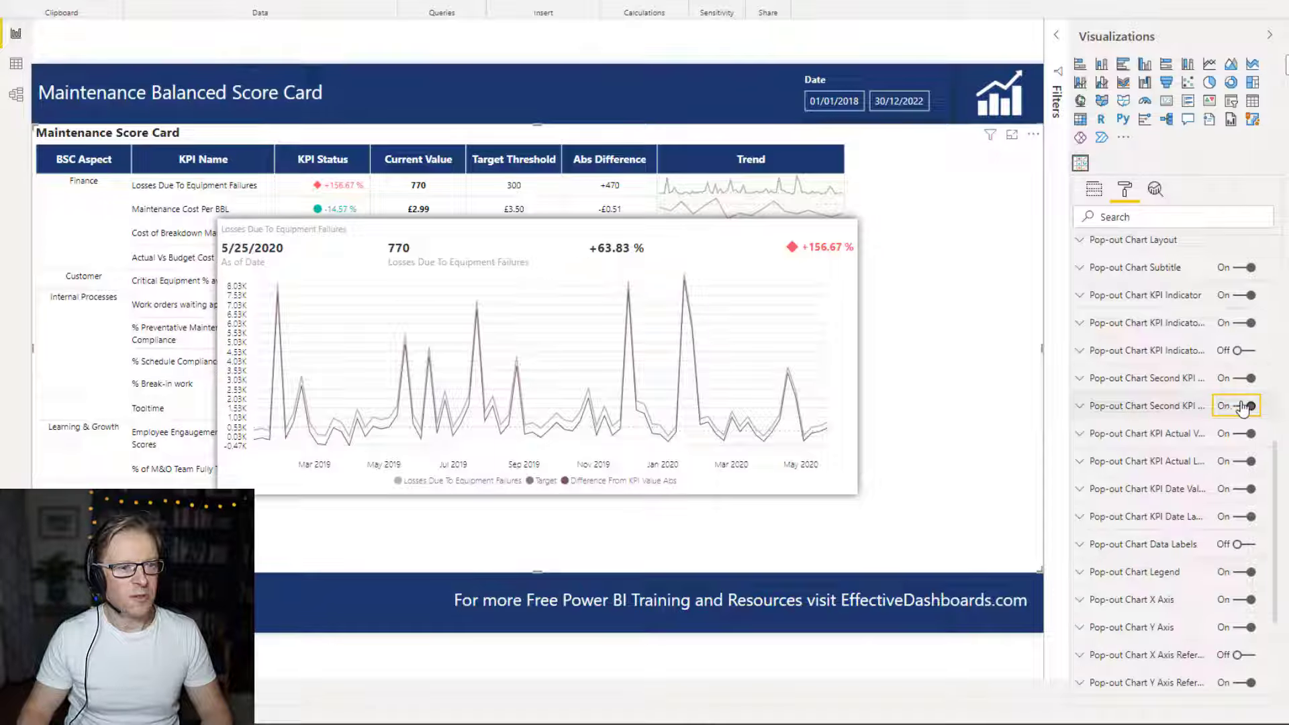
click(1248, 407)
click(1245, 378)
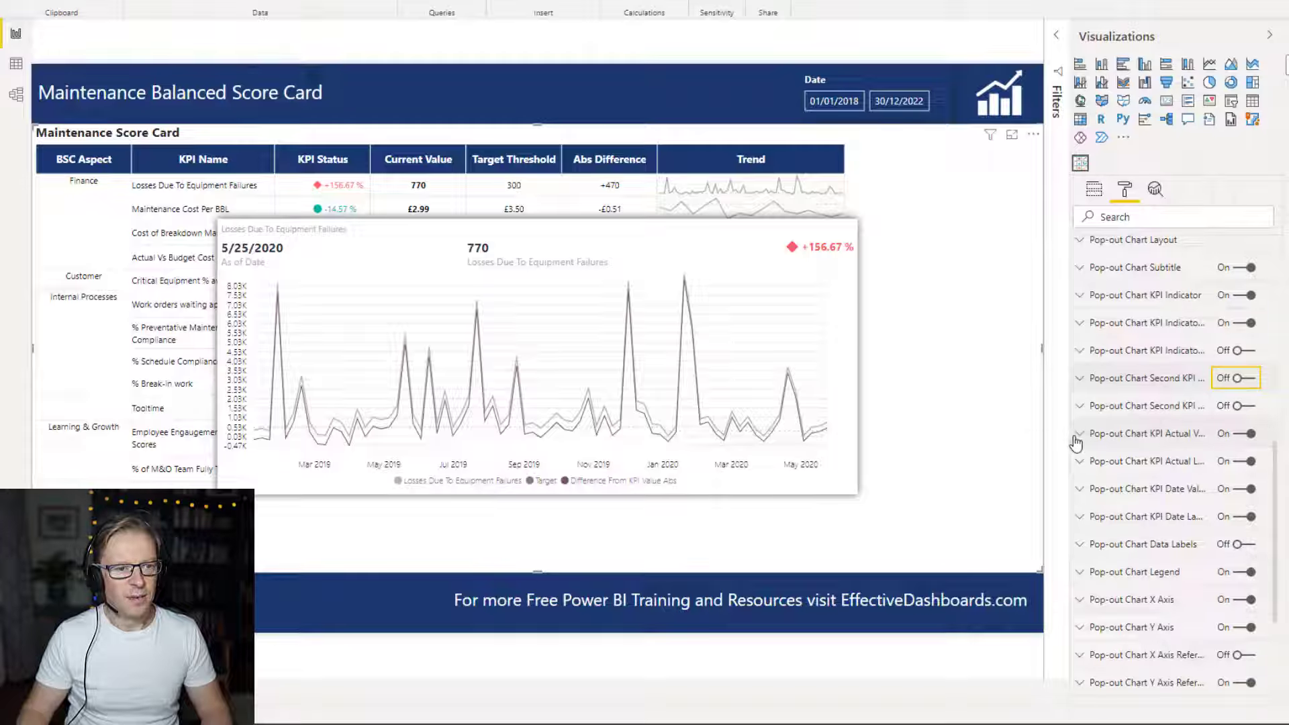
drag(1070, 443, 1018, 439)
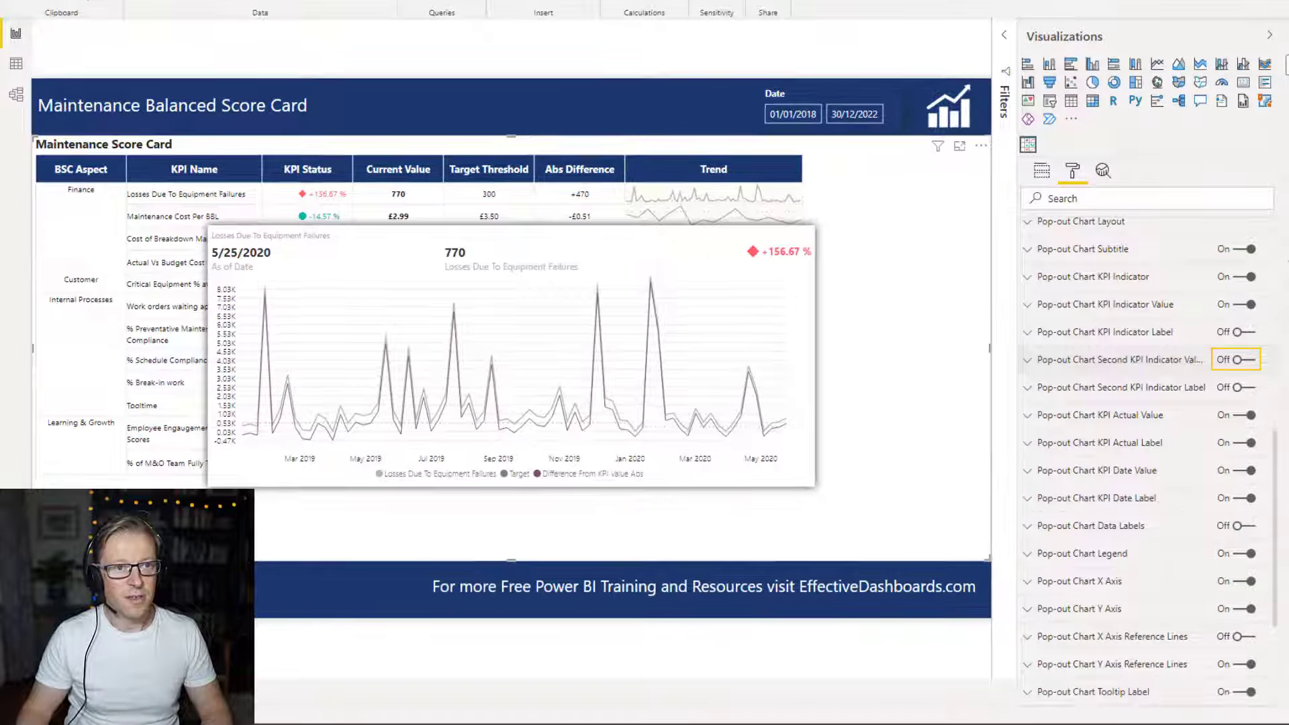
click(1288, 36)
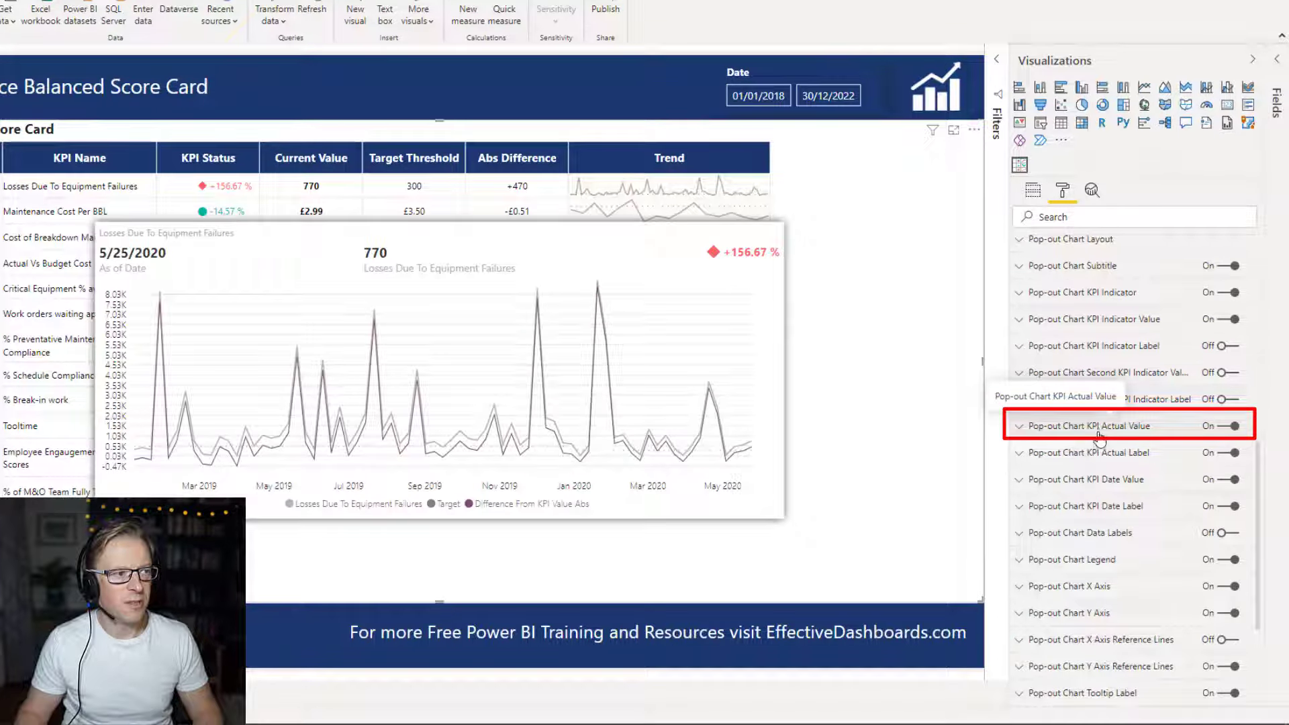
Set the pop-out chart's KPI actual value text to 11 pt and its KPI actual label text to 8 pt
click(1018, 427)
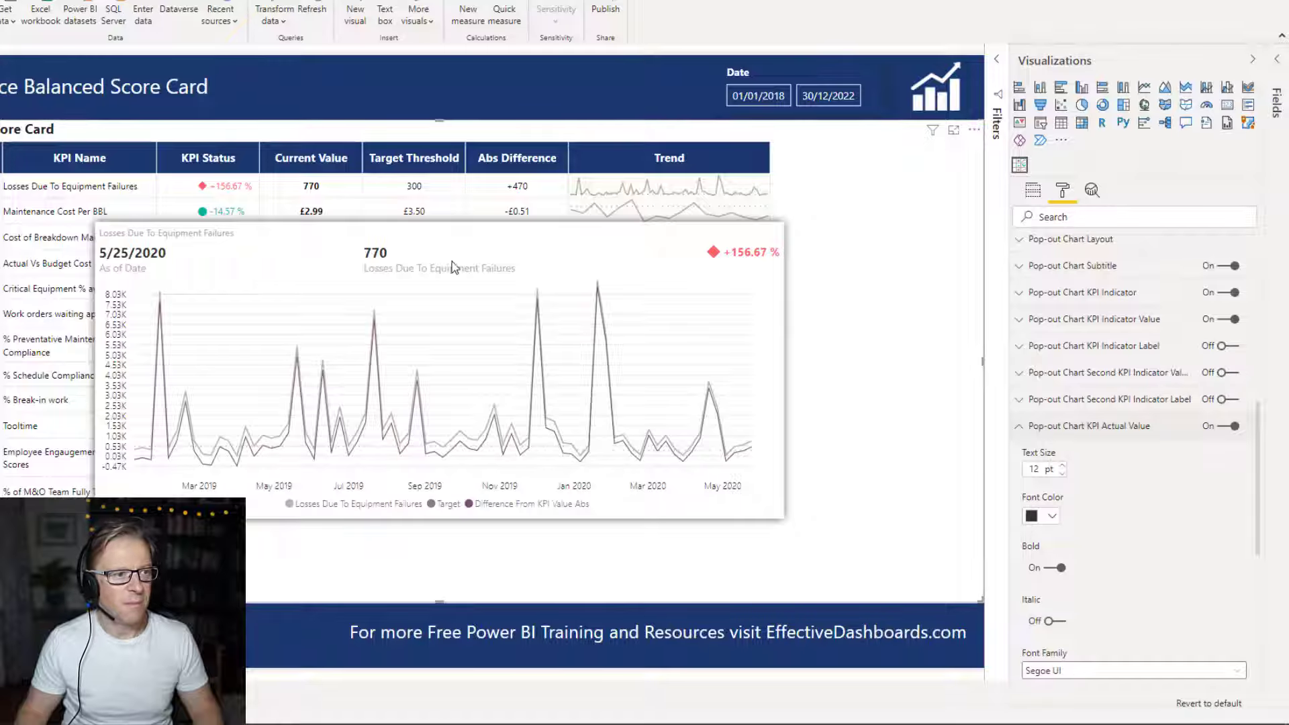
click(1061, 466)
click(1062, 466)
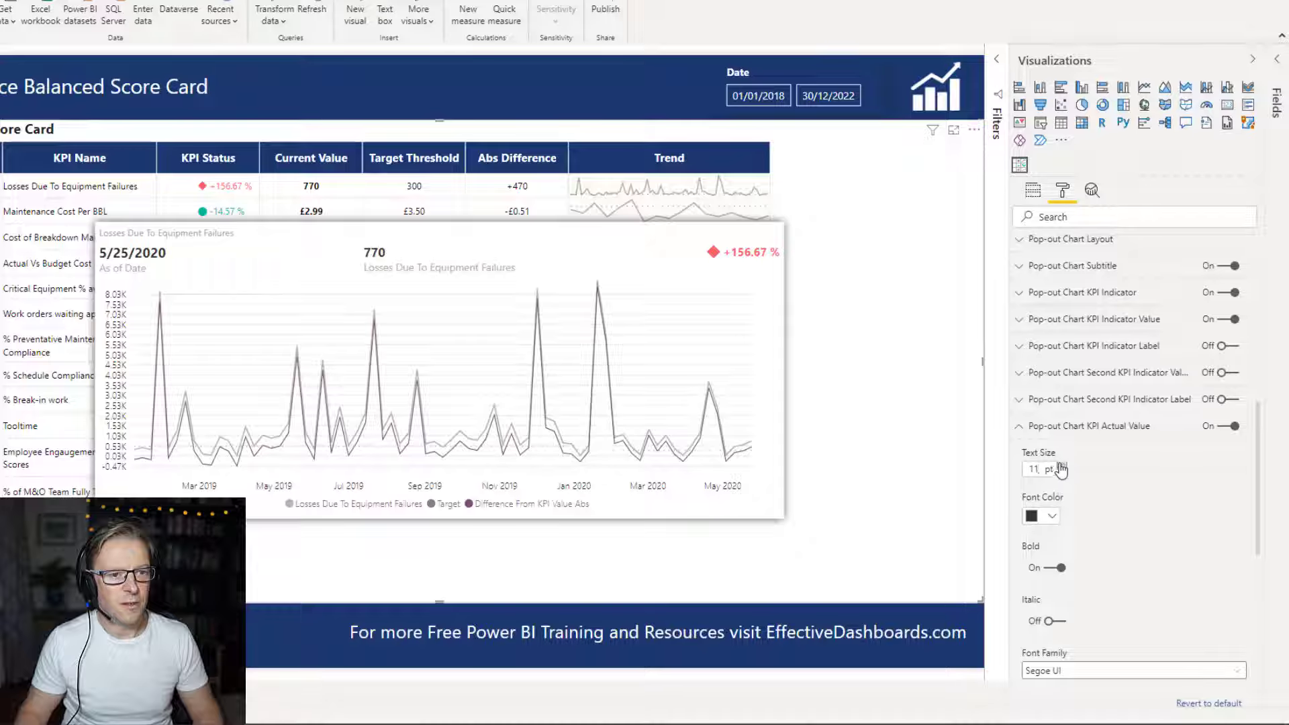
click(1020, 429)
click(1019, 453)
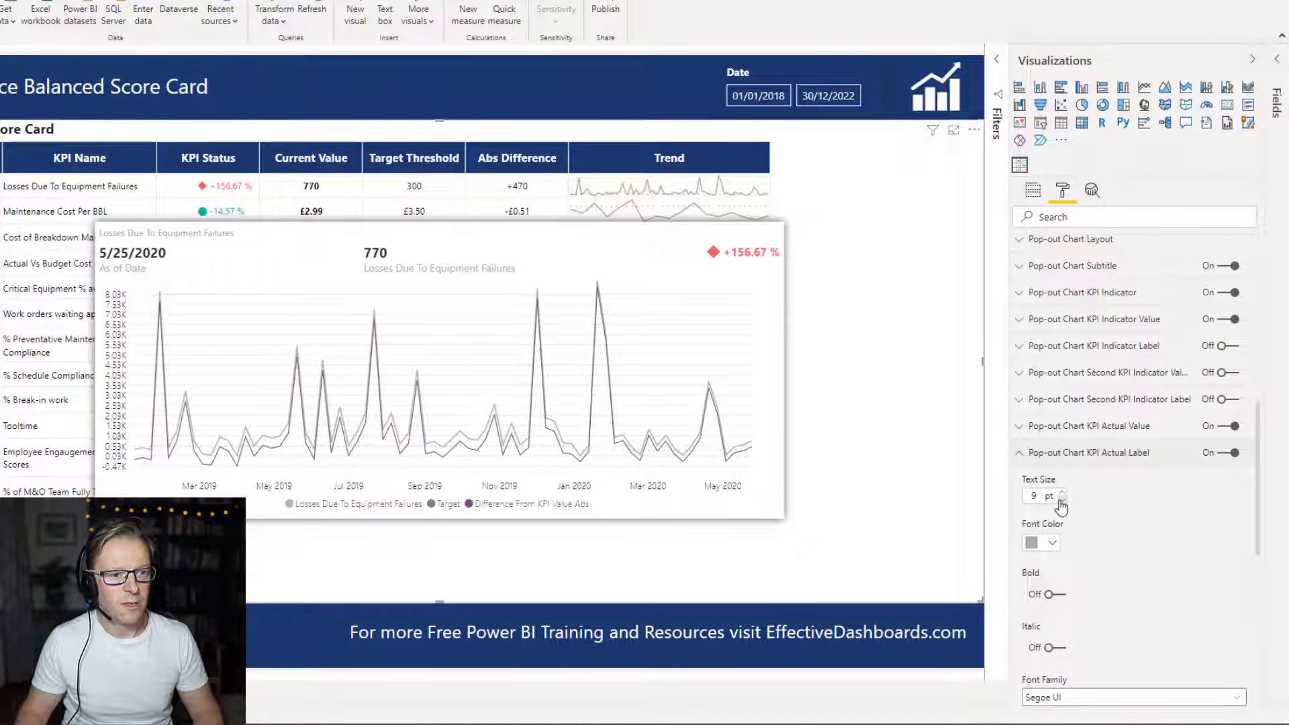
click(1061, 500)
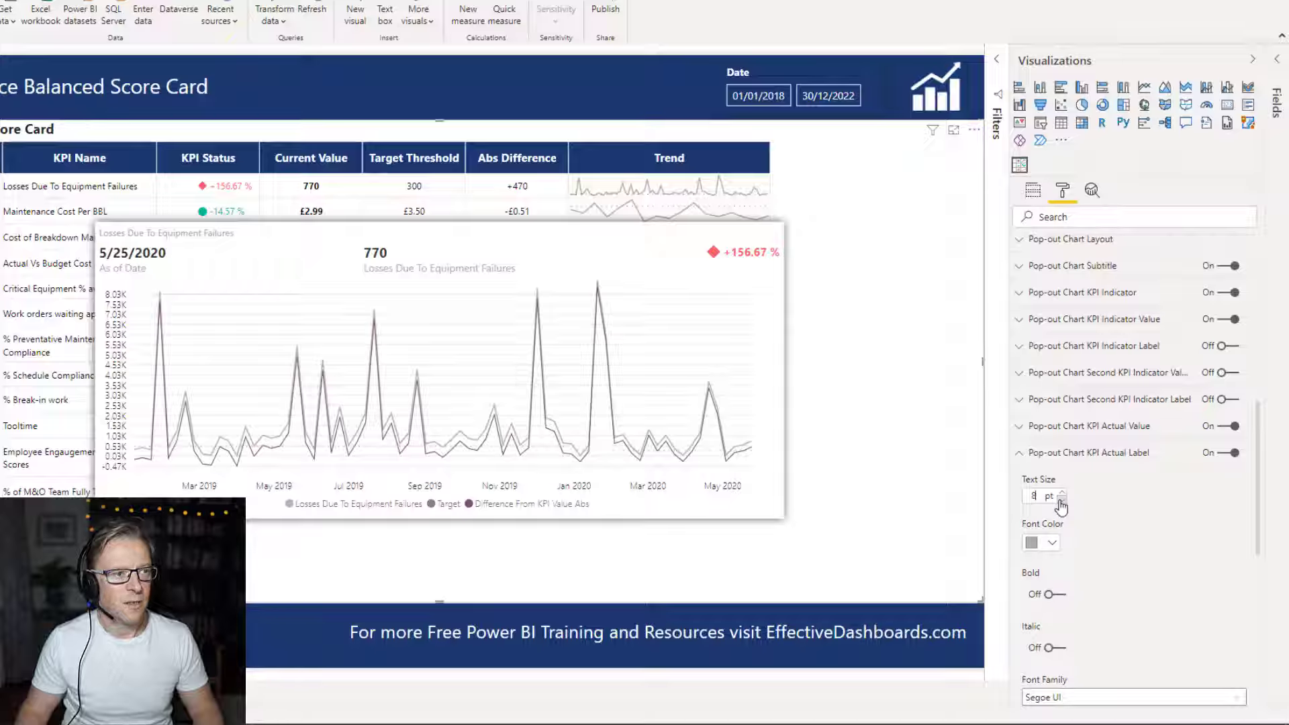
click(1020, 453)
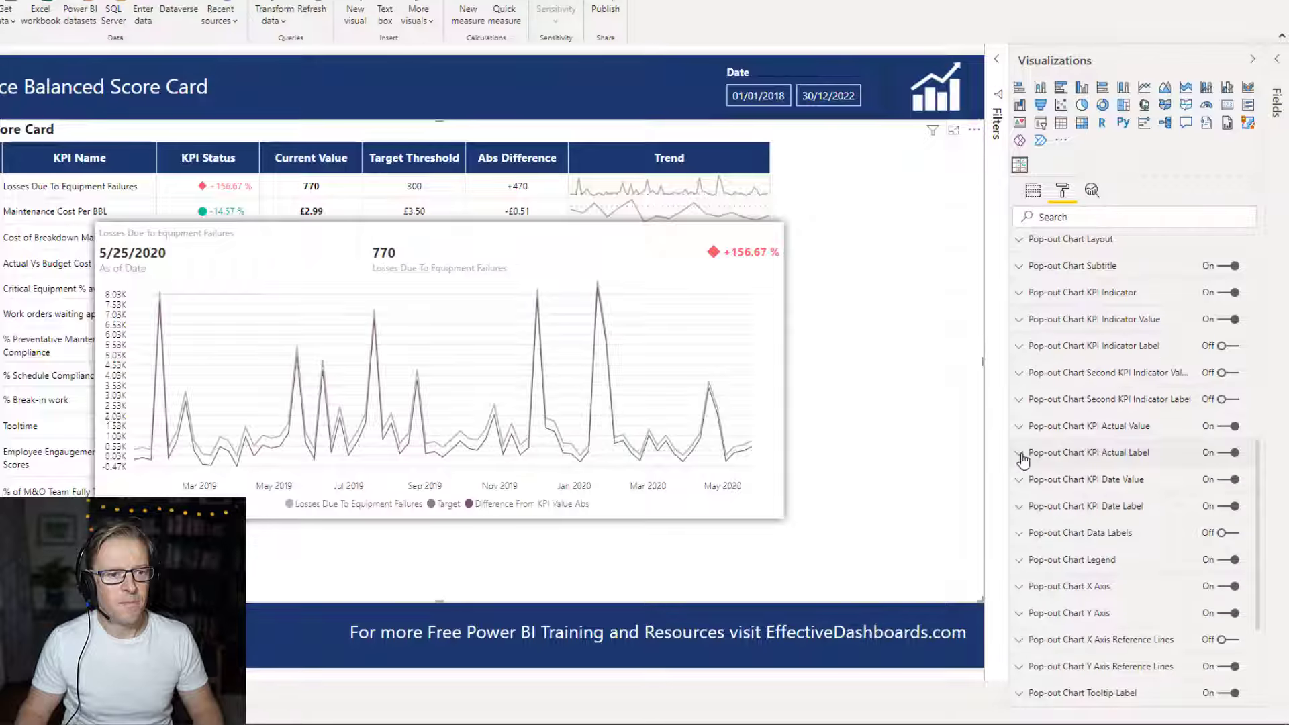
Change the pop-out chart's KPI date value format to day first, using %d/%M/yyyy
click(1092, 481)
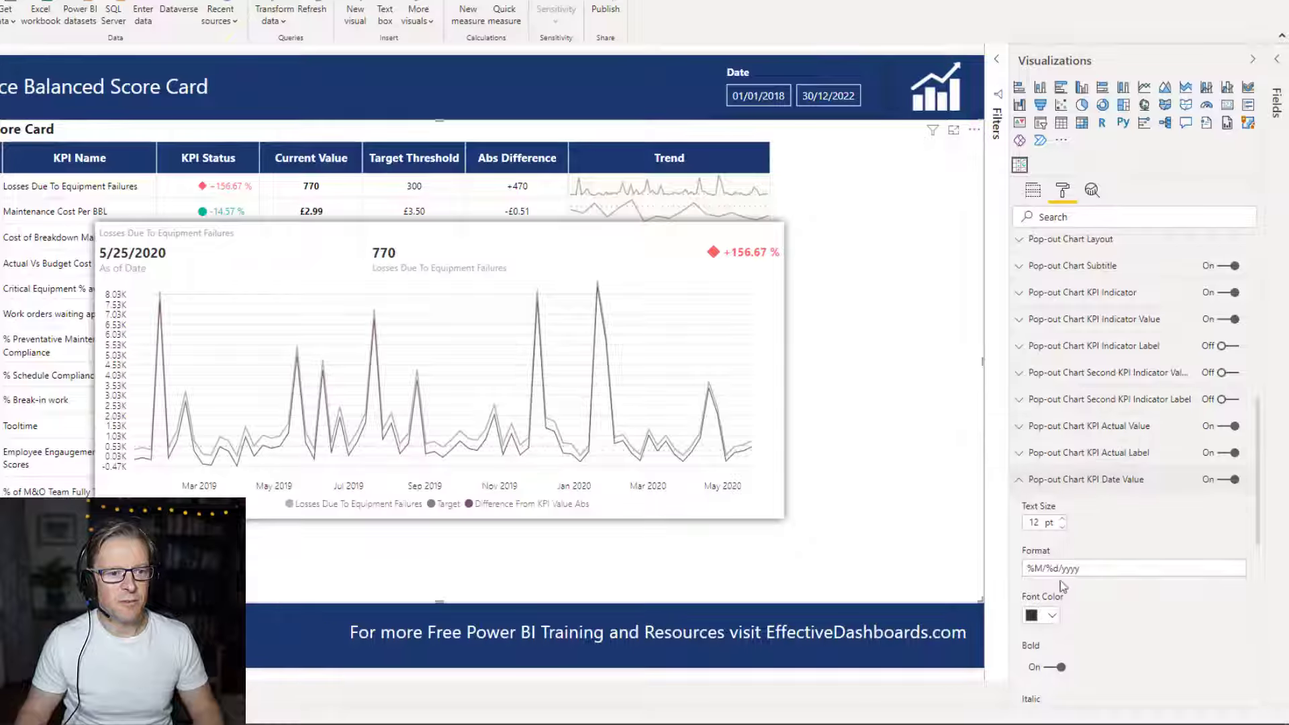
click(1039, 572)
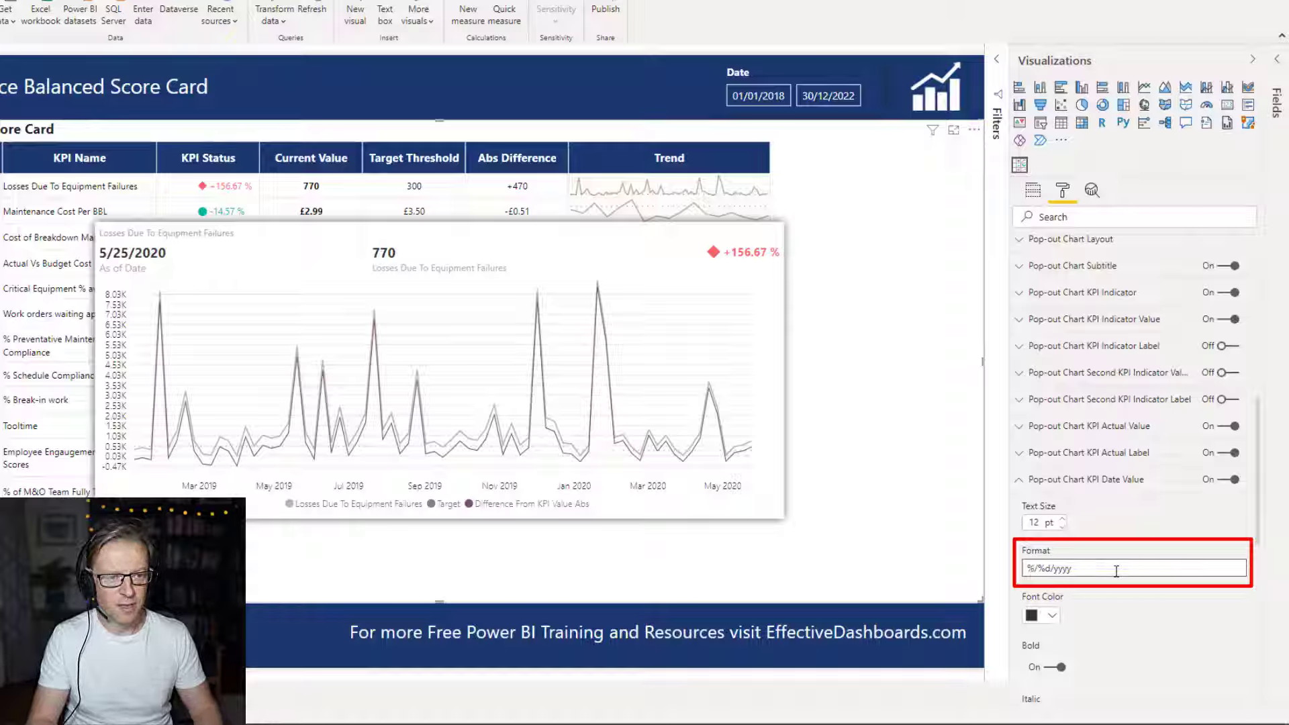
text(D)
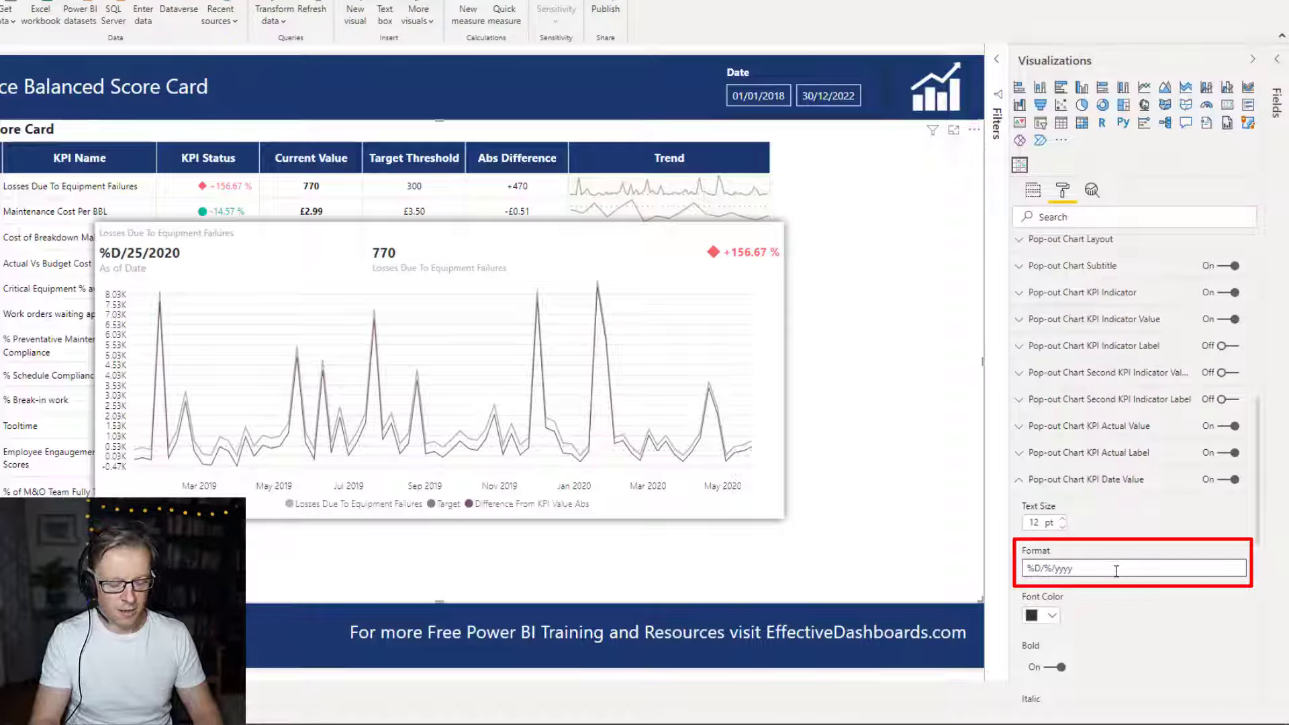
key(BackSpace)
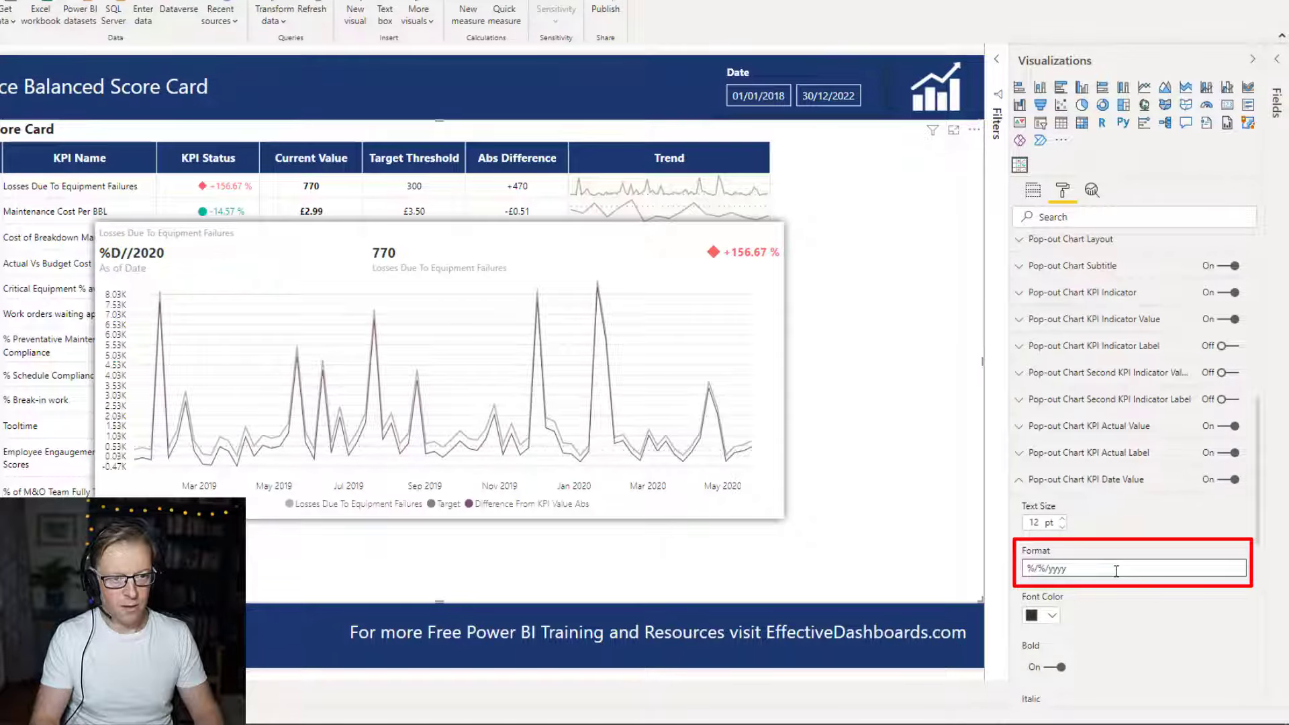
text(d)
key(Right)
key(Right)
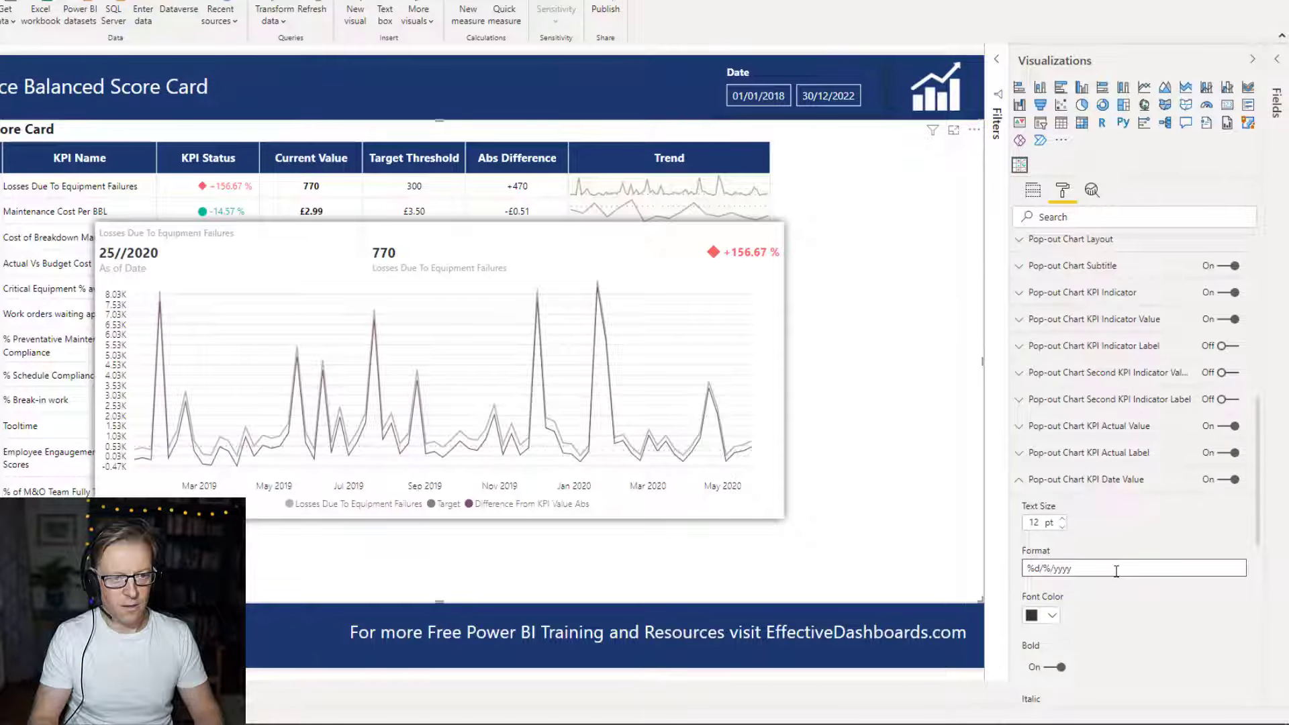
text(M)
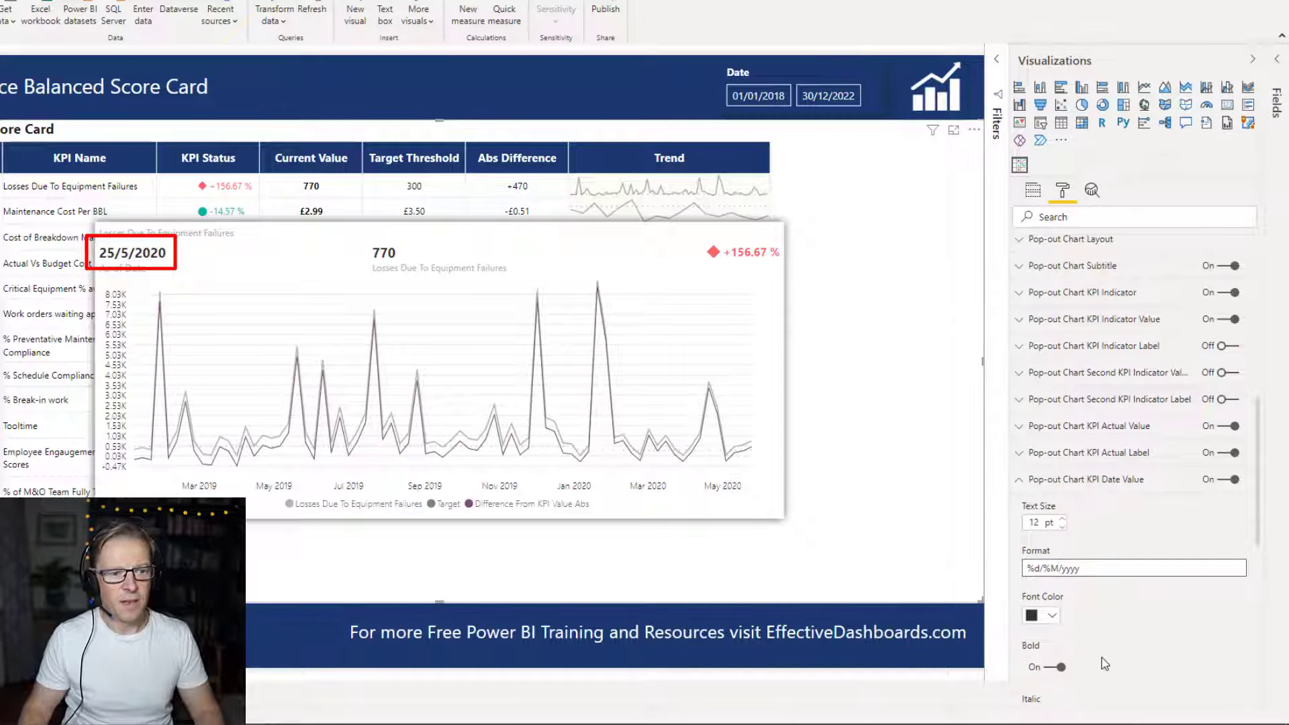
Set the pop-out chart's KPI date value text to 10 pt and its KPI date label text to 8 pt
click(1062, 530)
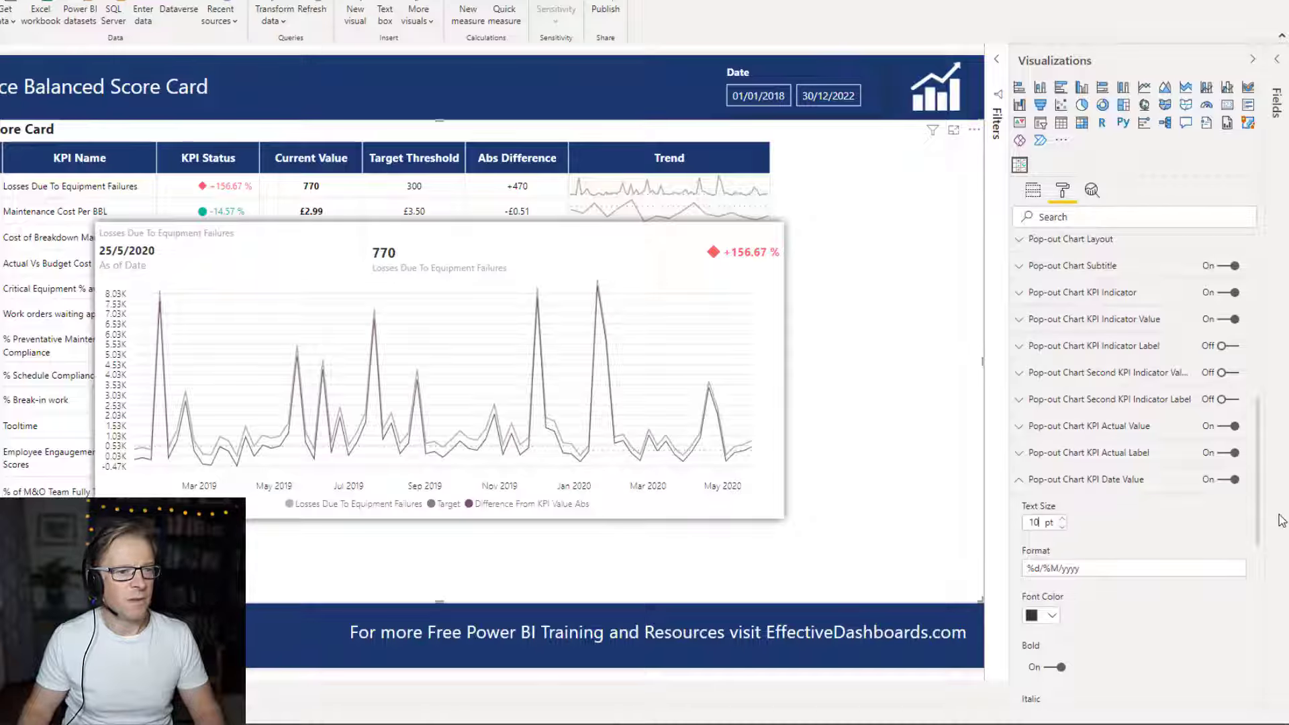
click(1020, 479)
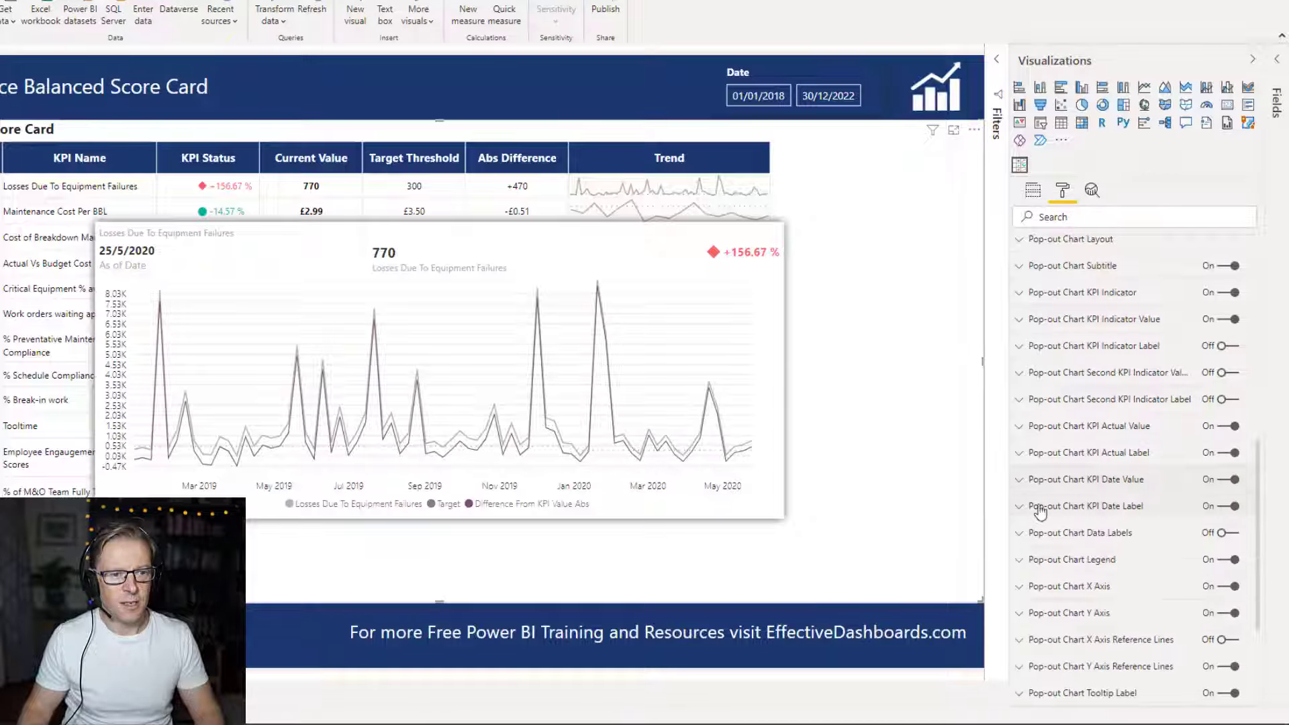
click(1039, 508)
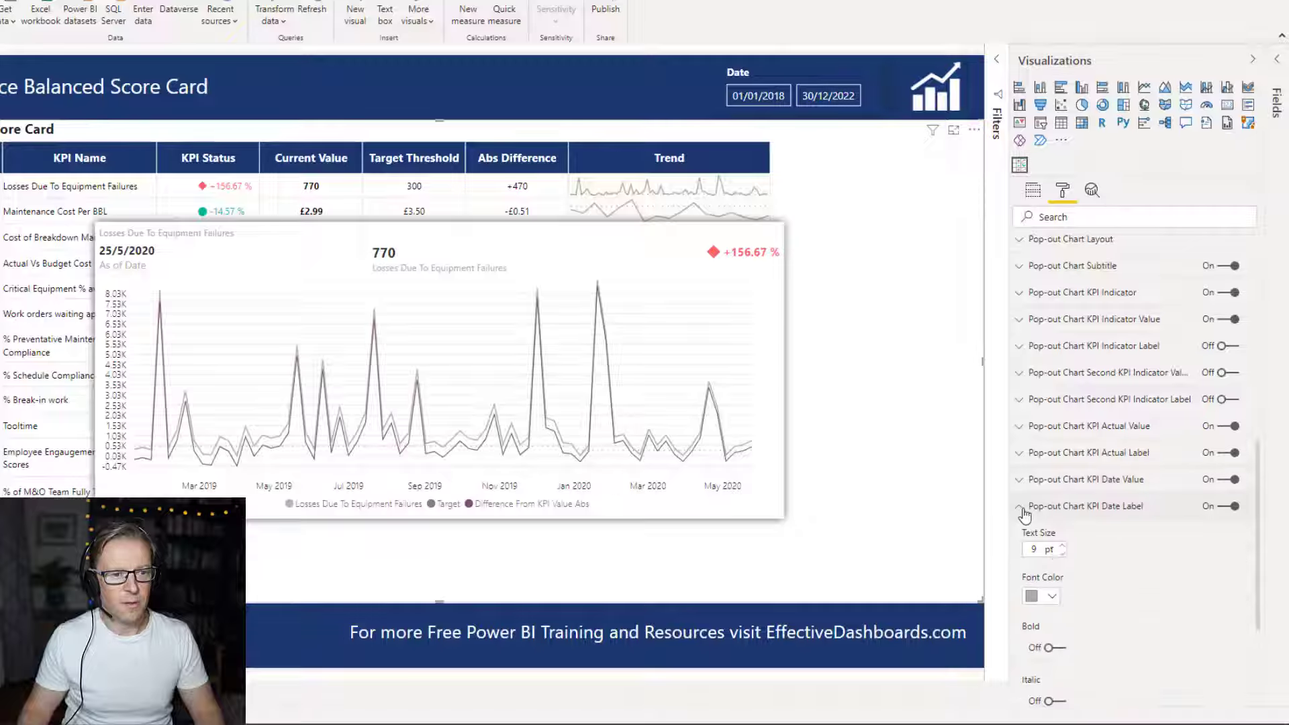
click(1062, 554)
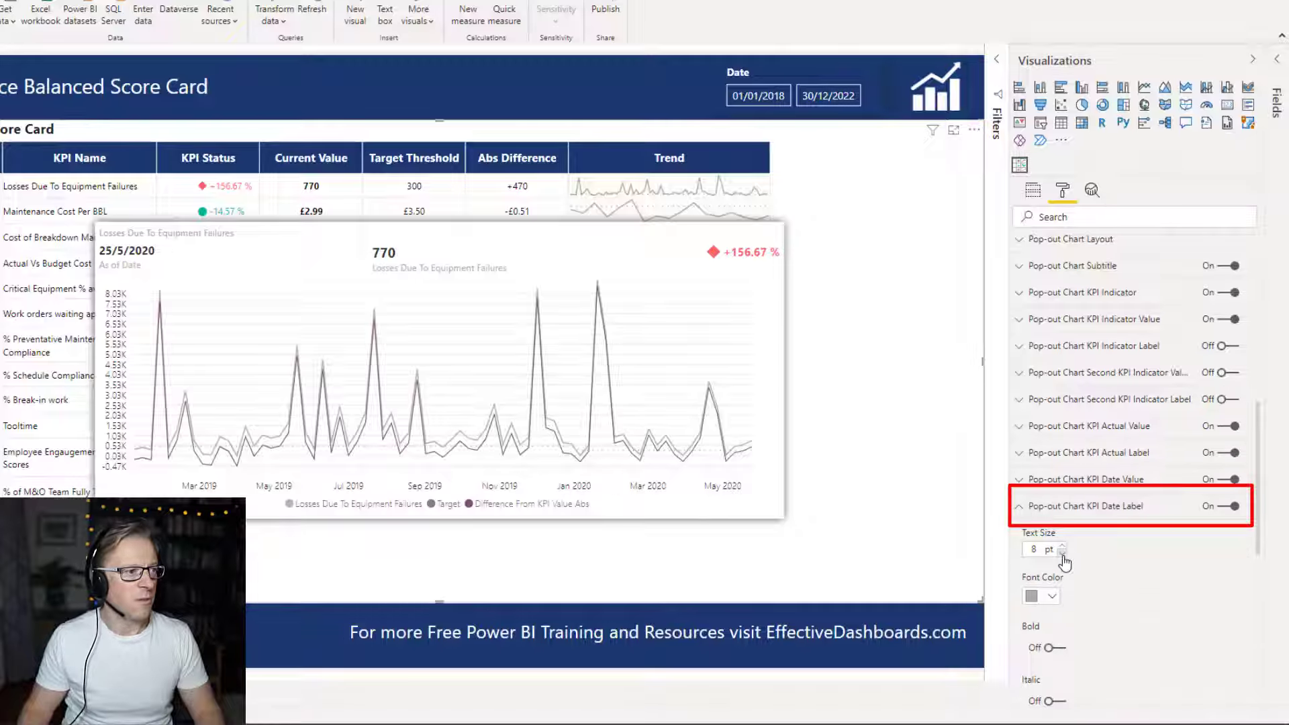
click(1020, 506)
Turn on the pop-out chart's KPI indicator label, set its text to "KPI Status", and collapse its settings
click(1076, 346)
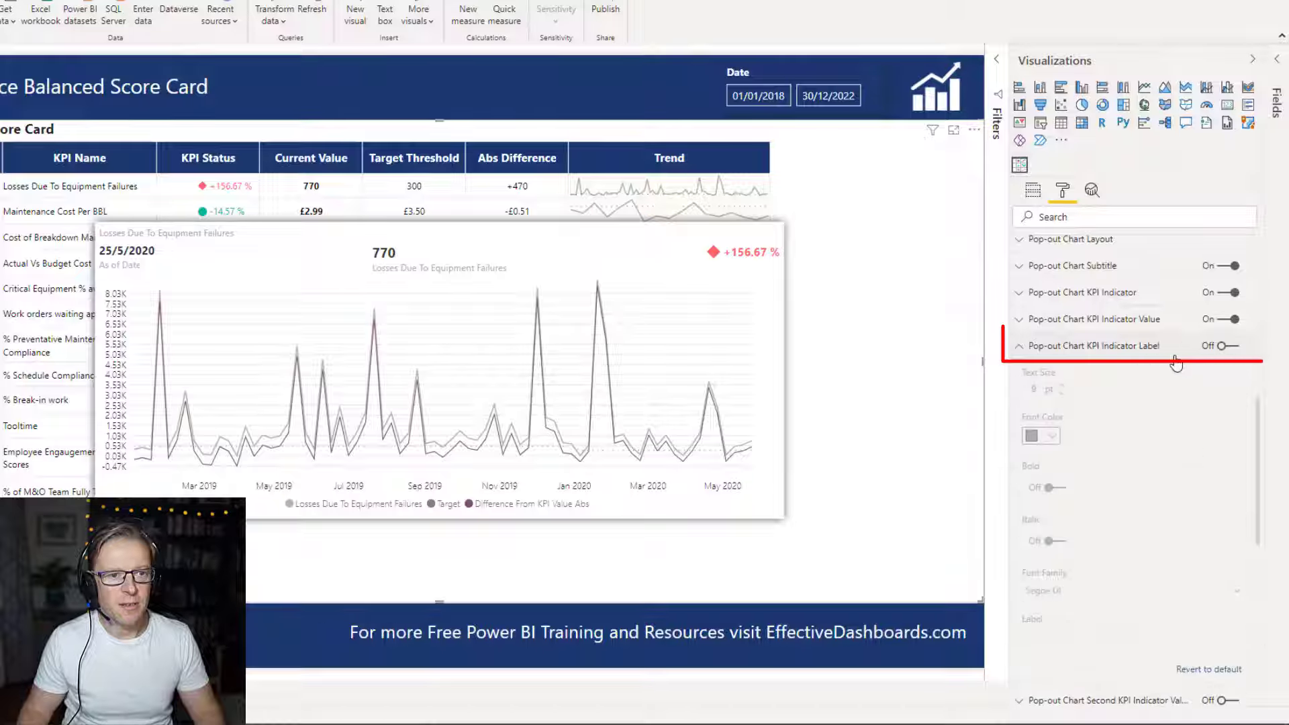
click(1230, 347)
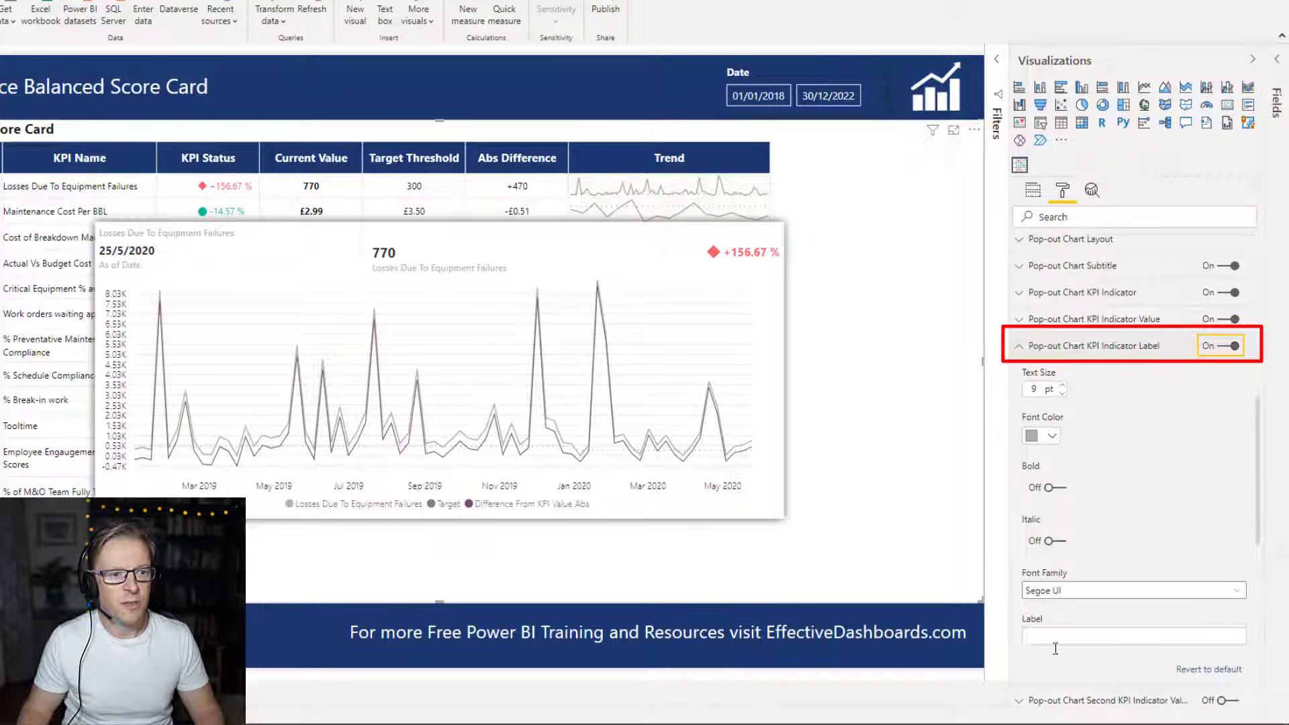
click(1045, 635)
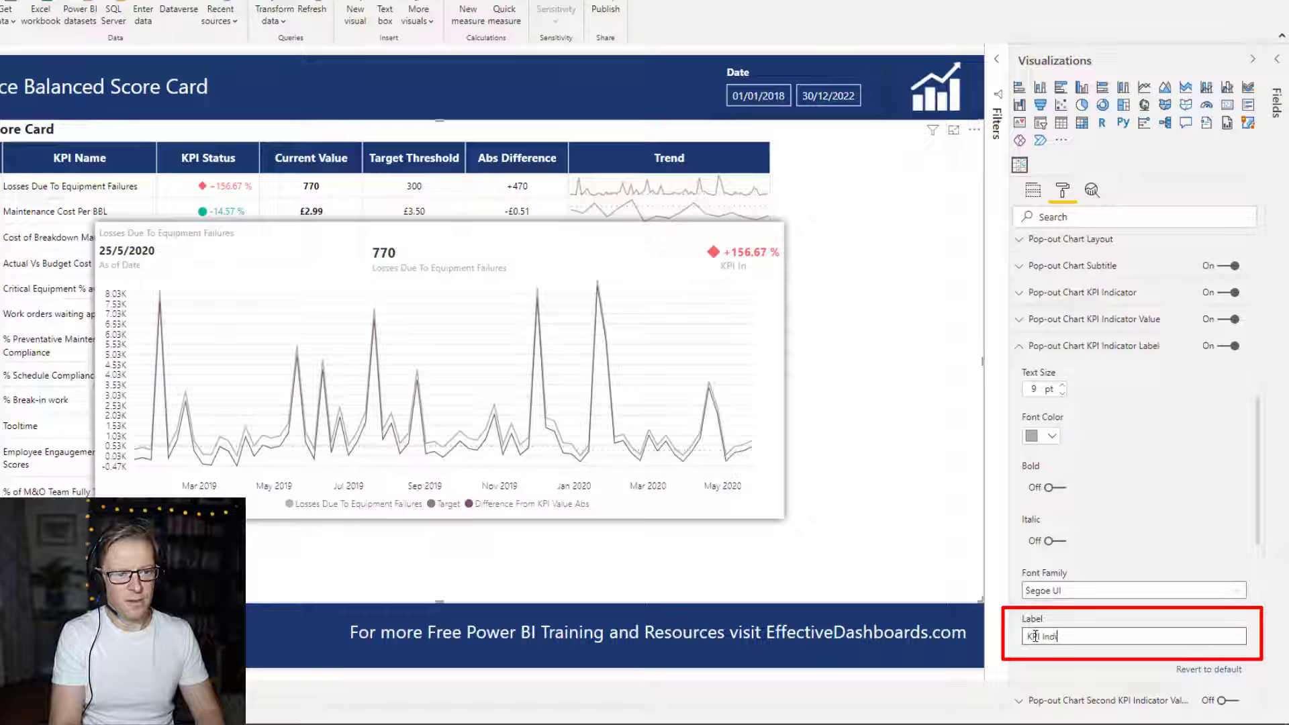
text(KPI Indicator)
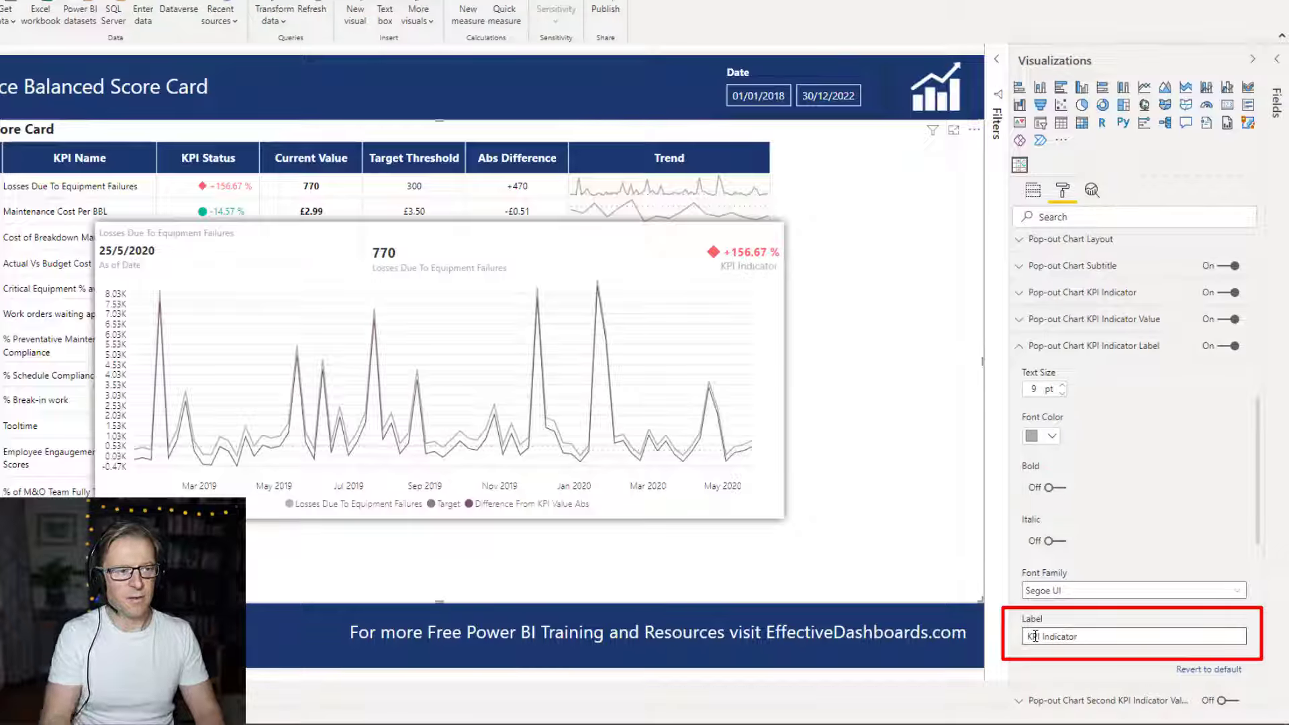
key(BackSpace)
key(BackSpace)
key(BackSpace)
key(BackSpace)
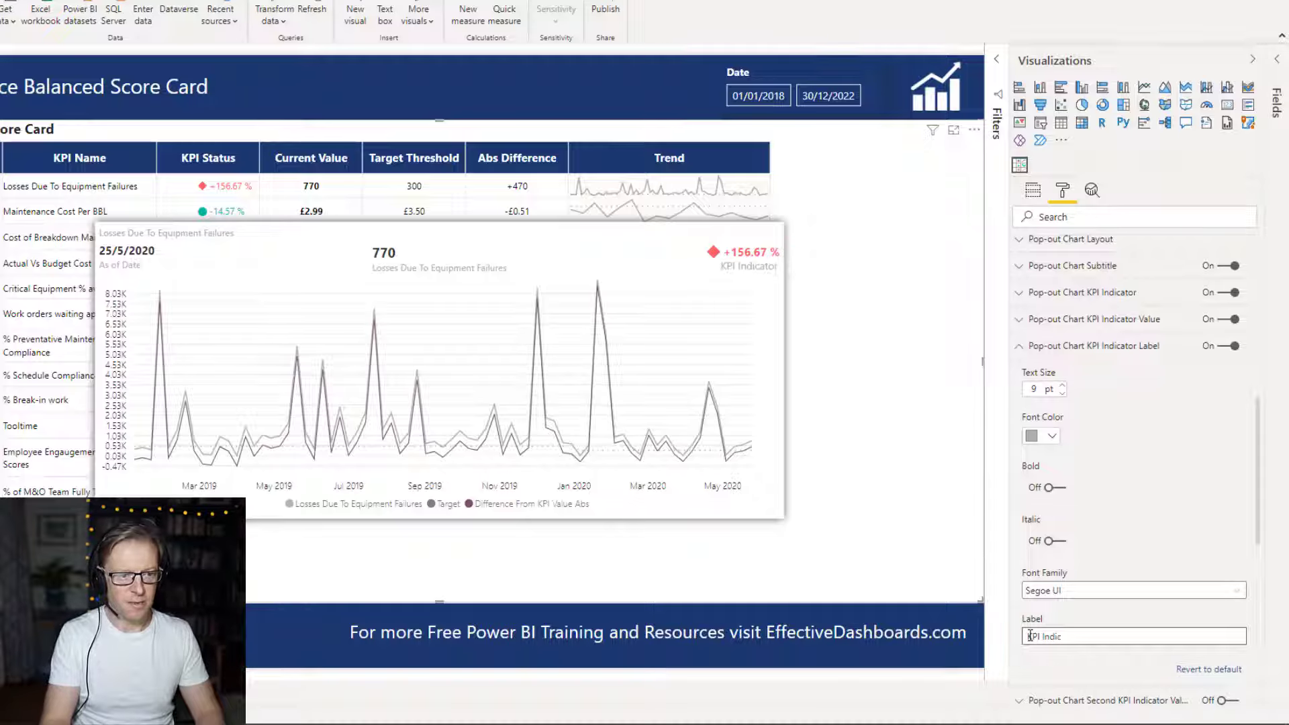
text(Status)
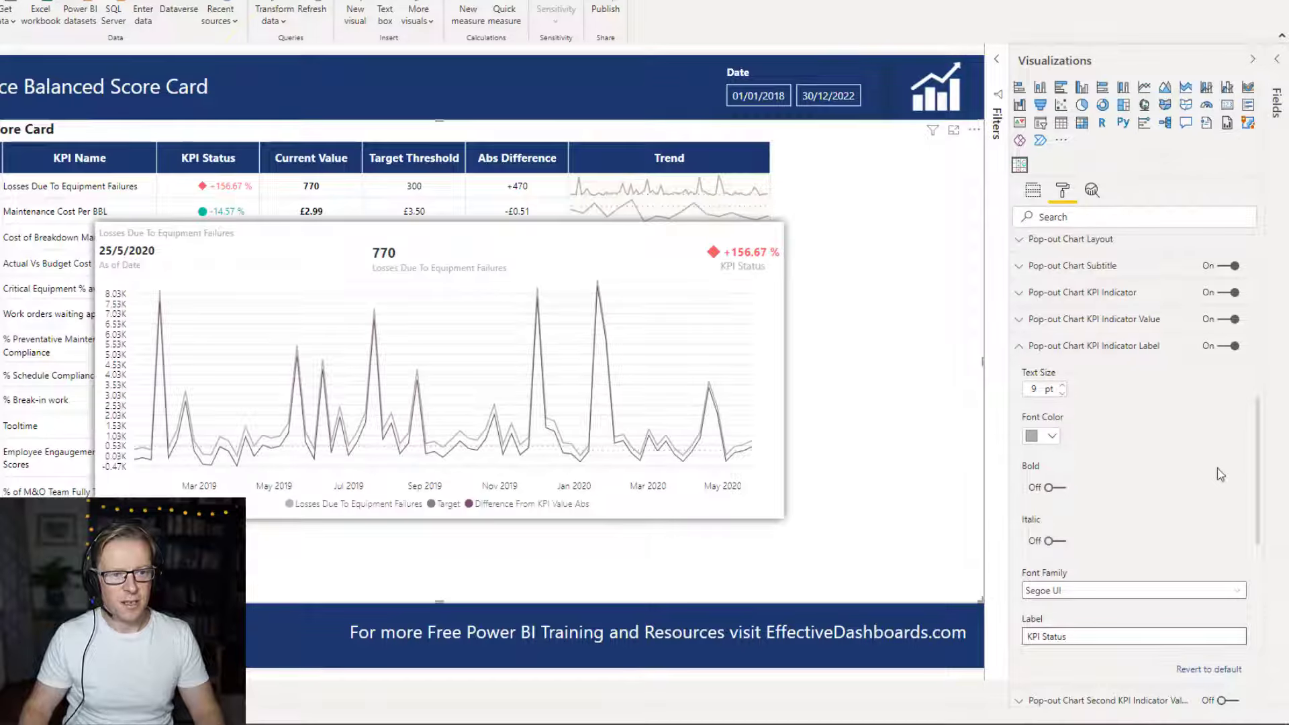
mouse_move(1256, 447)
mouse_down()
mouse_move(1258, 484)
mouse_move(1261, 455)
mouse_up()
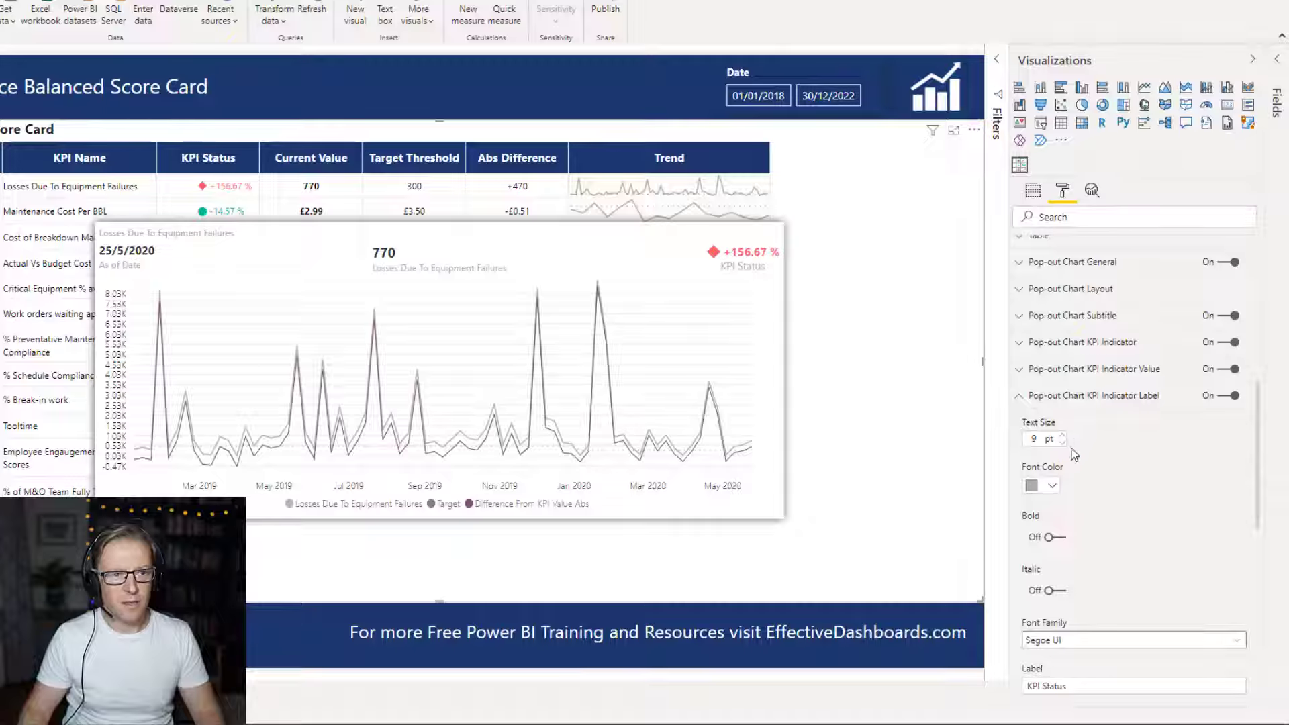
click(1020, 396)
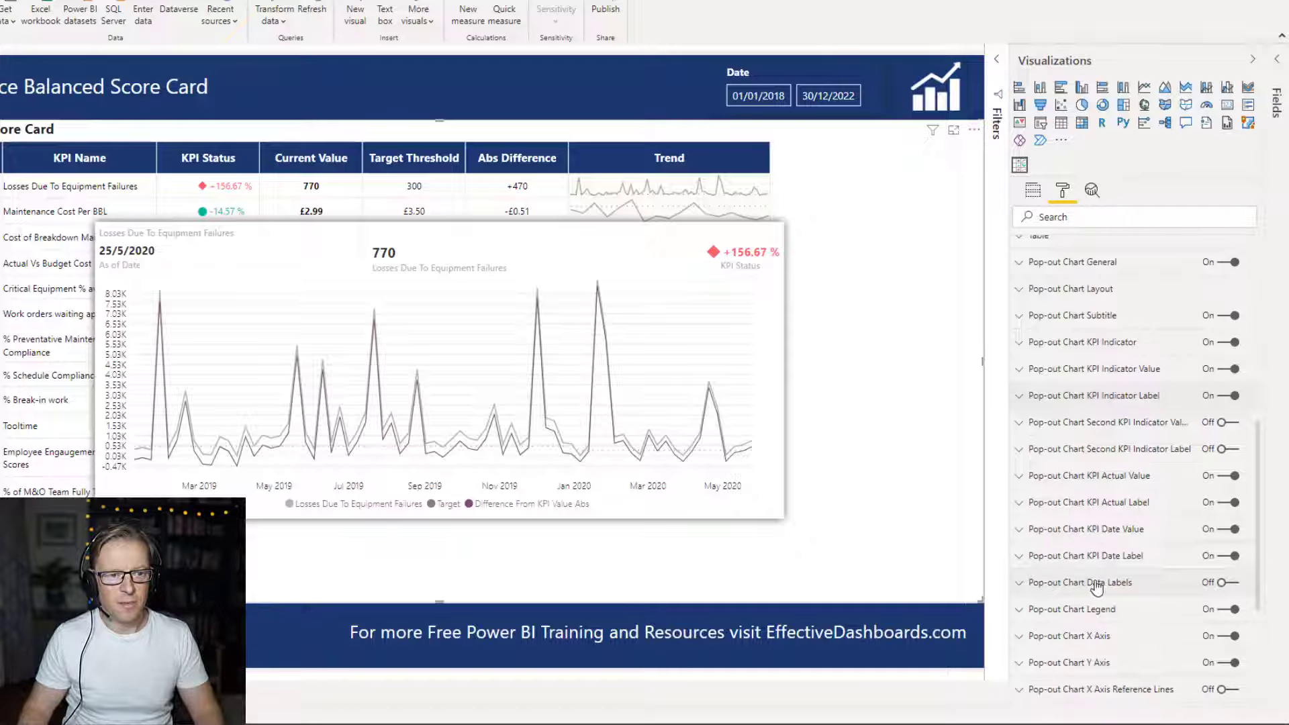
Try the pop-out chart's data labels and turn them back off
click(1221, 583)
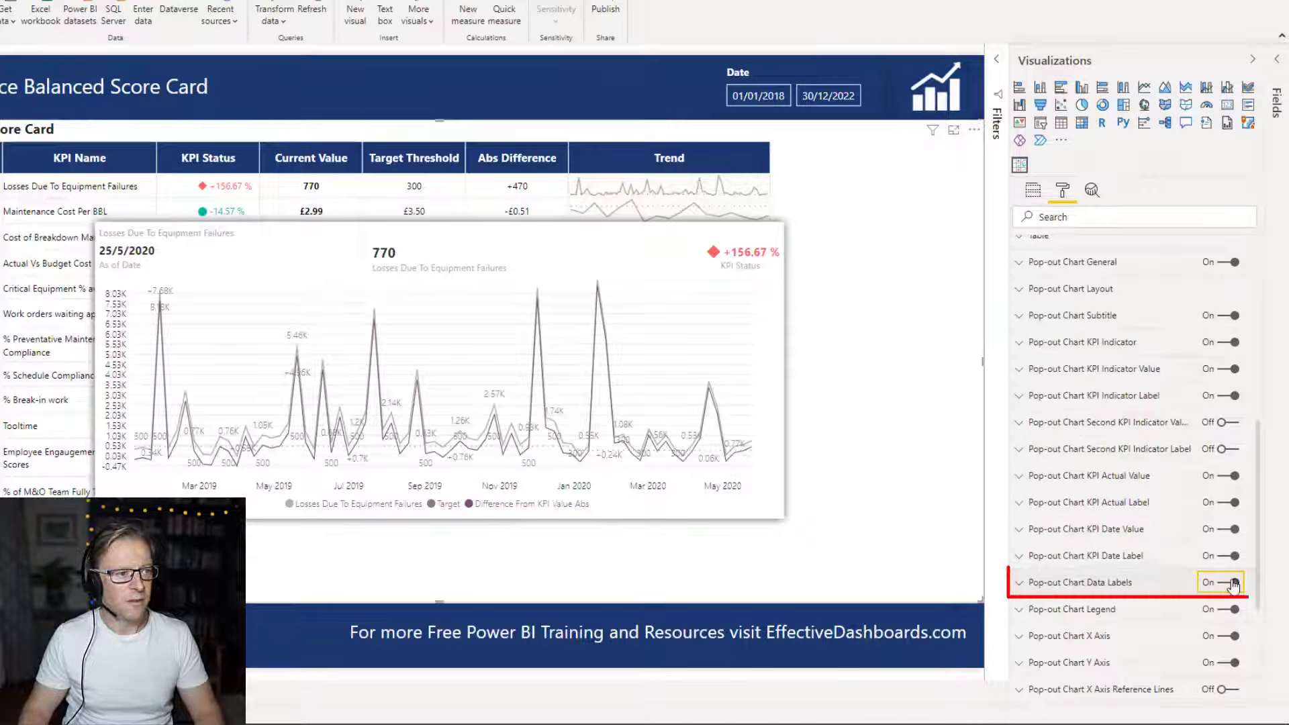
click(1234, 584)
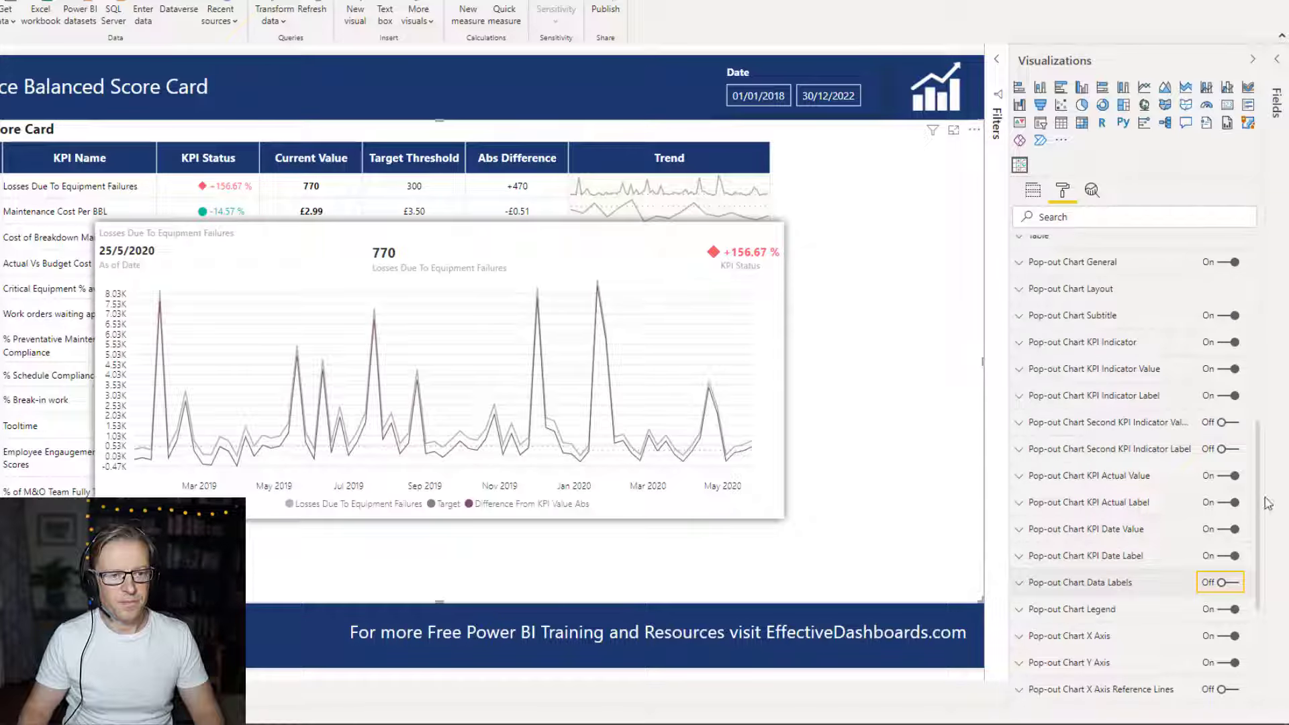
Review the pop-out chart's X axis and Y axis settings, including text size, font, tick density and display units
scroll(1260, 508, down, 3)
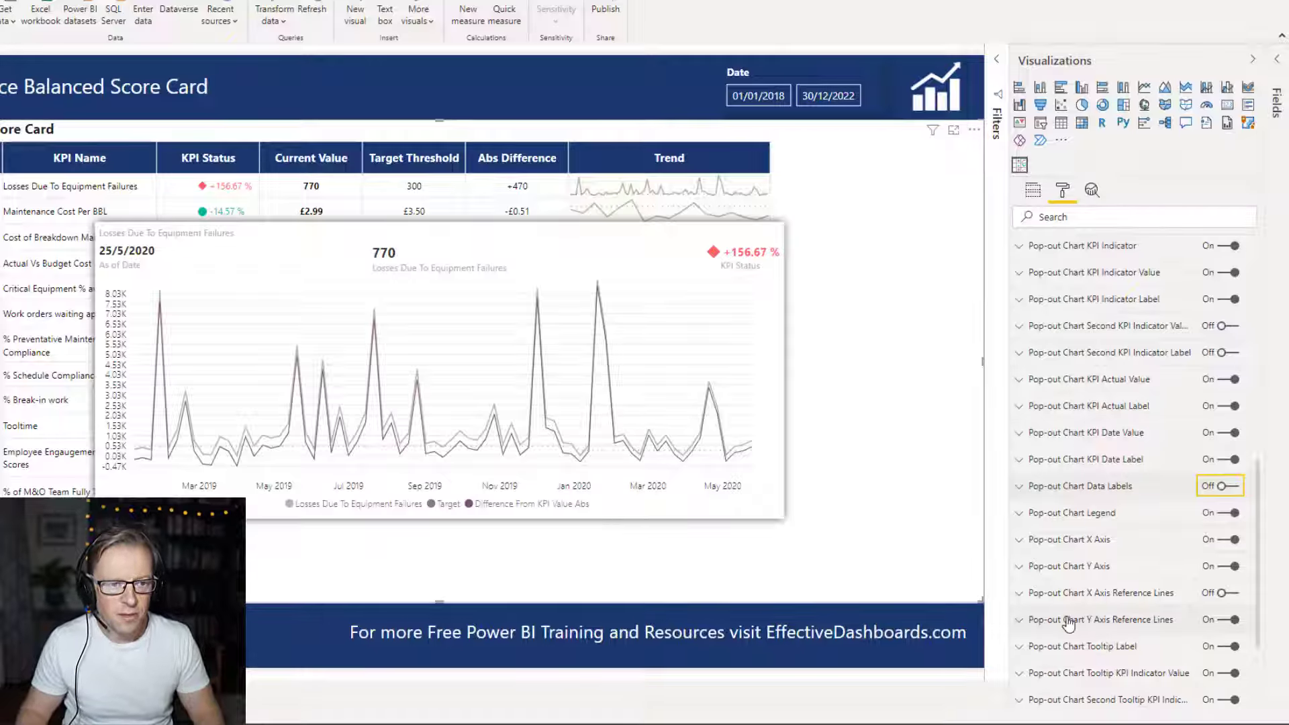
click(1028, 538)
drag(1029, 537, 1190, 534)
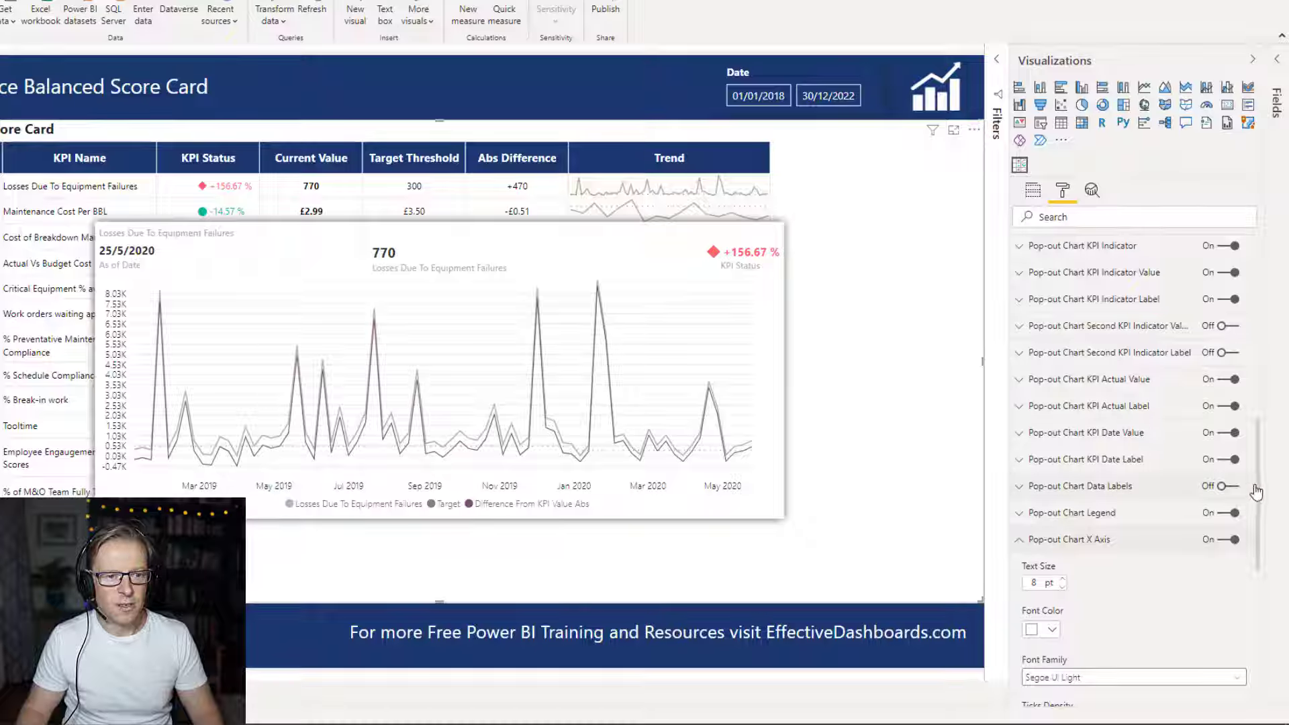
drag(1257, 486, 1268, 547)
scroll(1272, 540, up, 2)
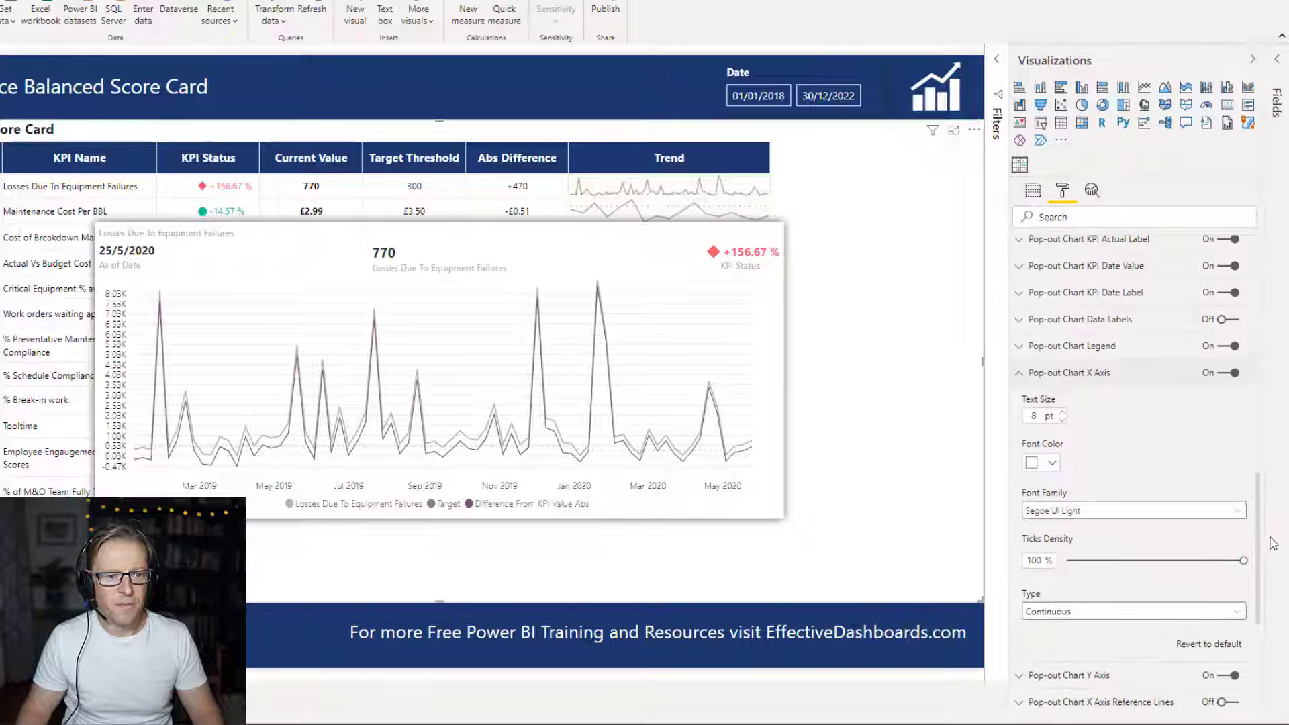
click(1021, 395)
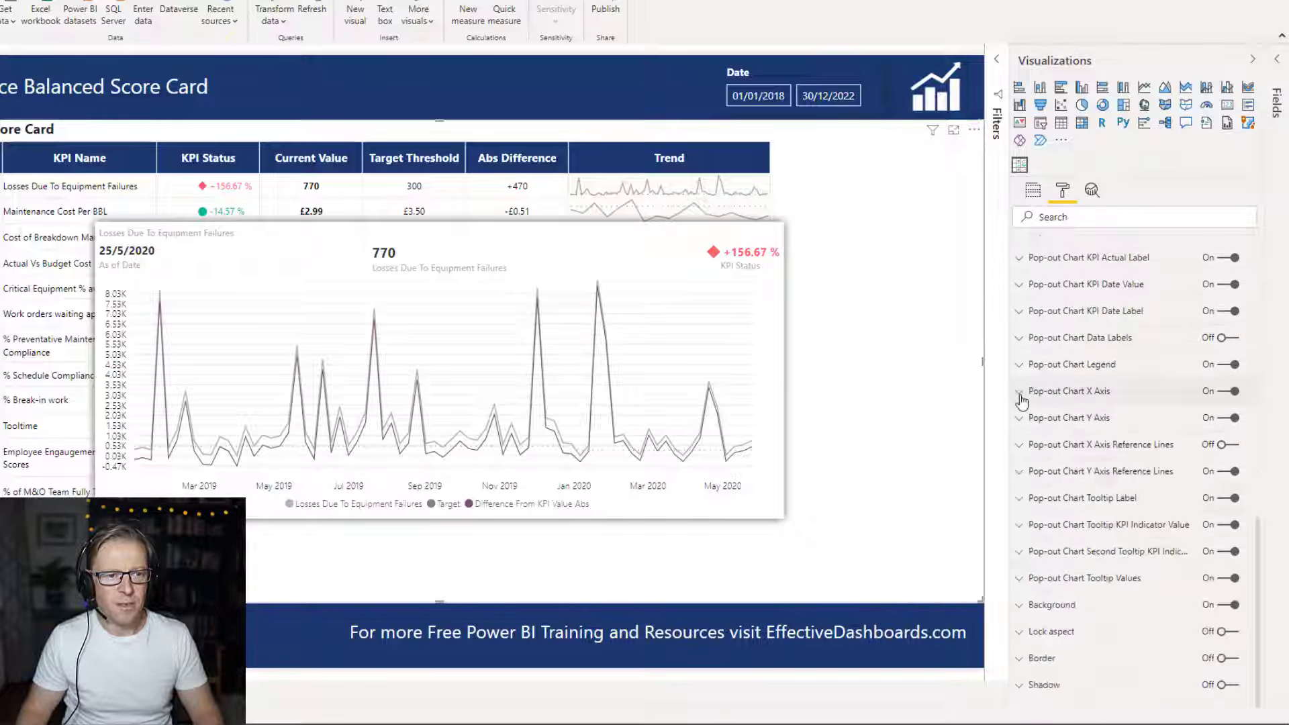
click(1021, 421)
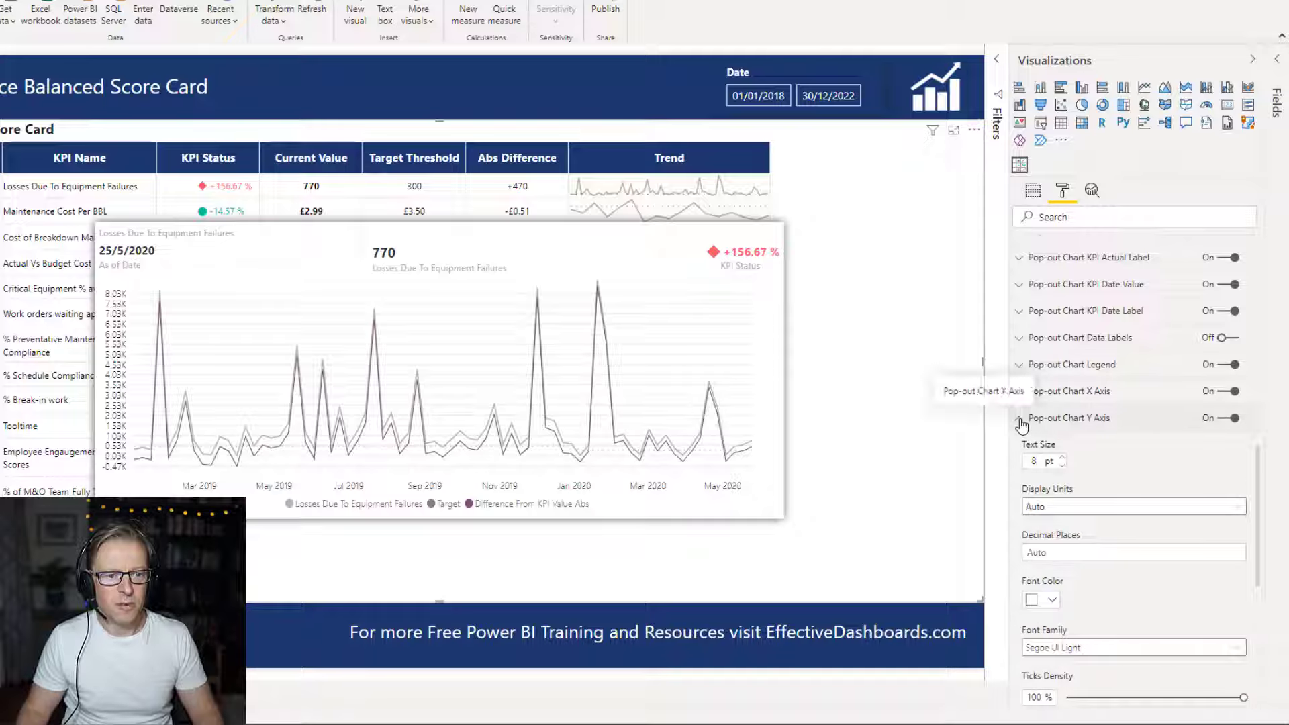
click(1019, 420)
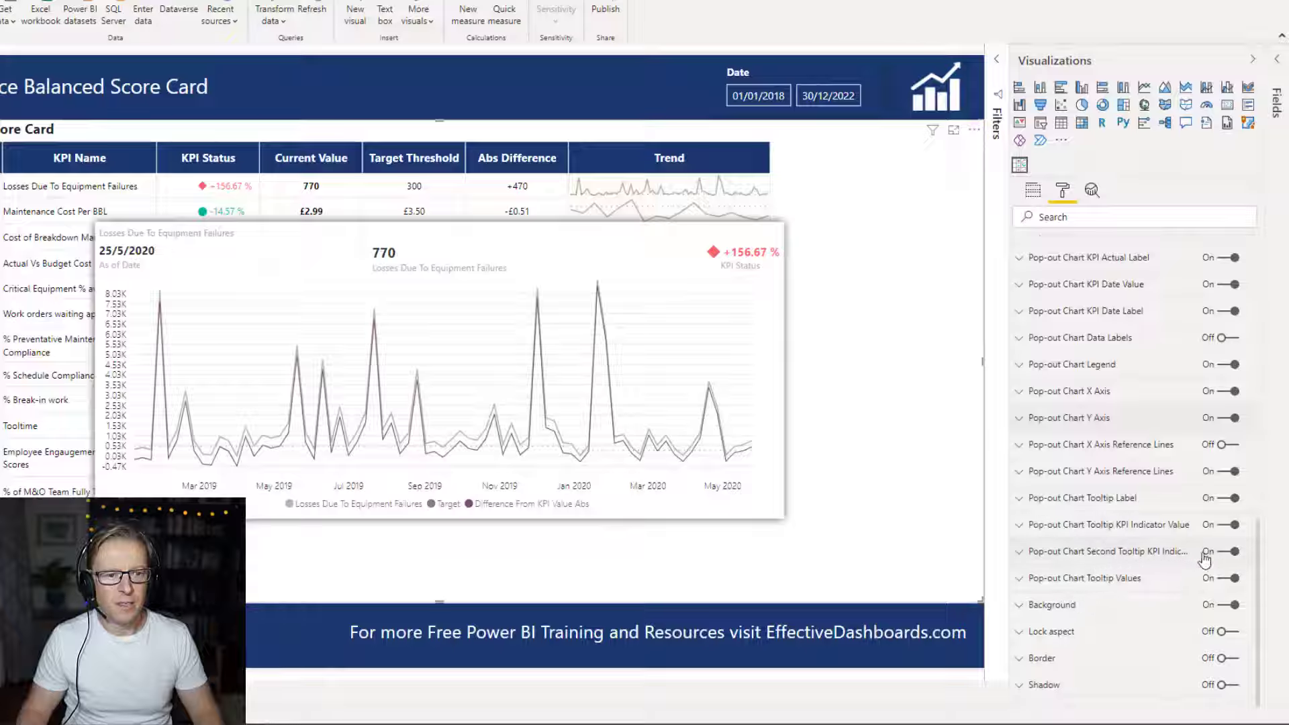
Try turning off the pop-out chart's second tooltip KPI indicator value, turn it back on, and review its format settings
click(1234, 551)
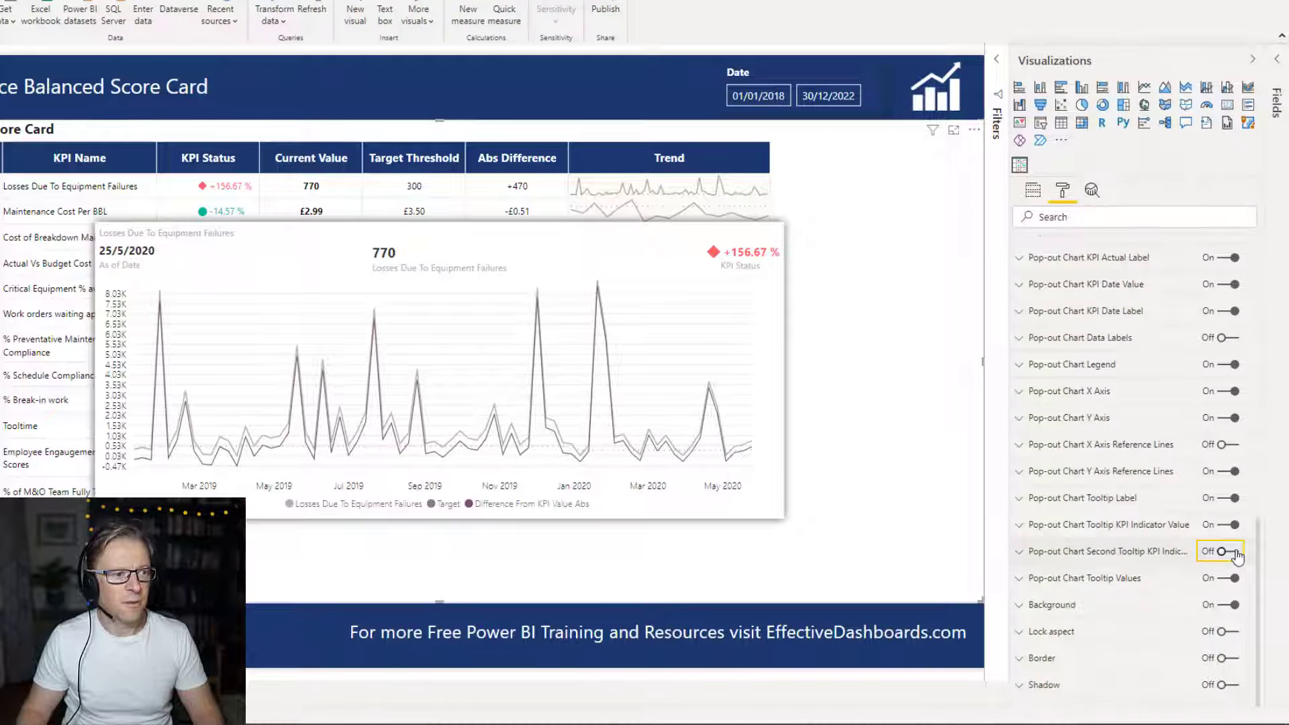
click(1234, 552)
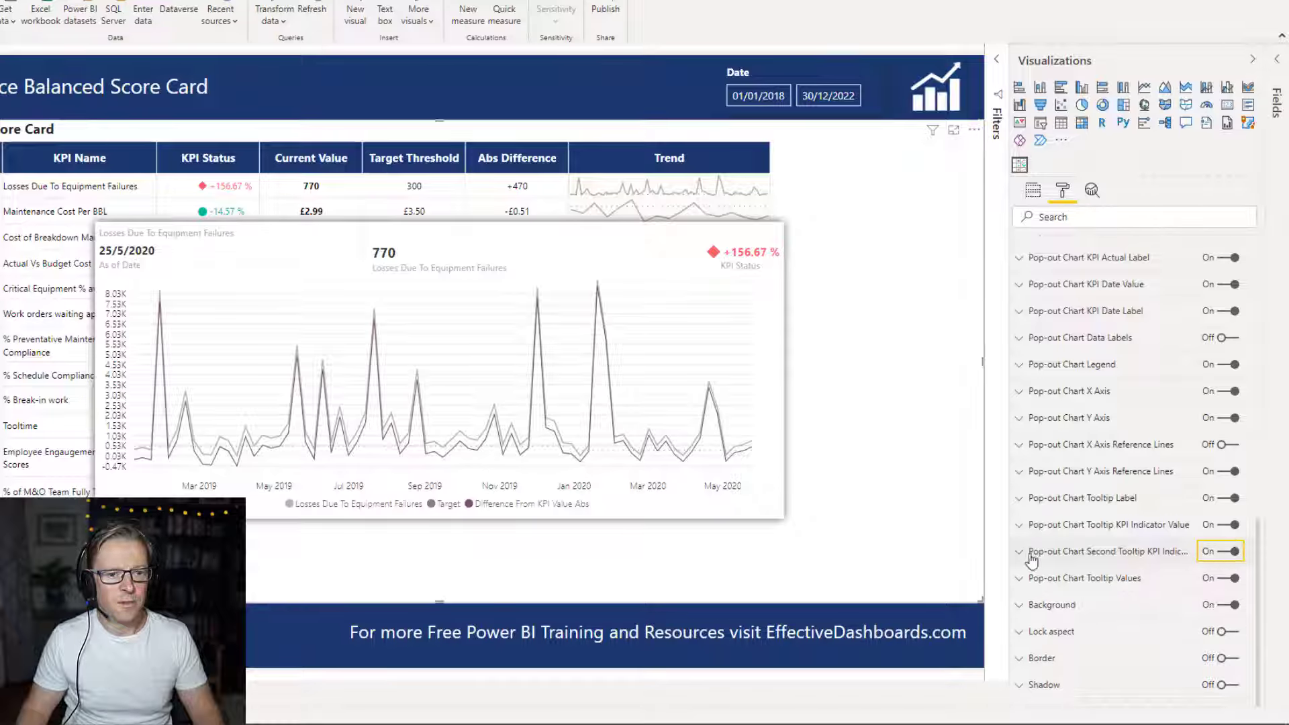
click(1020, 554)
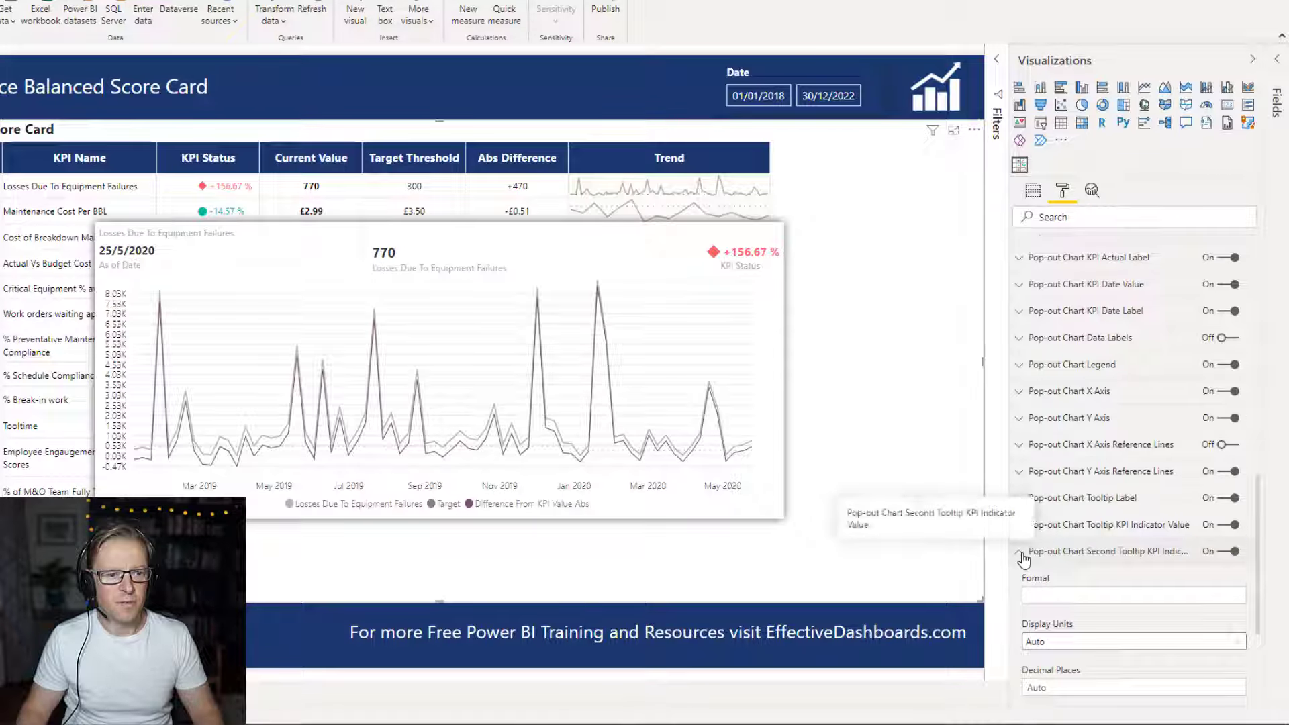
click(1021, 555)
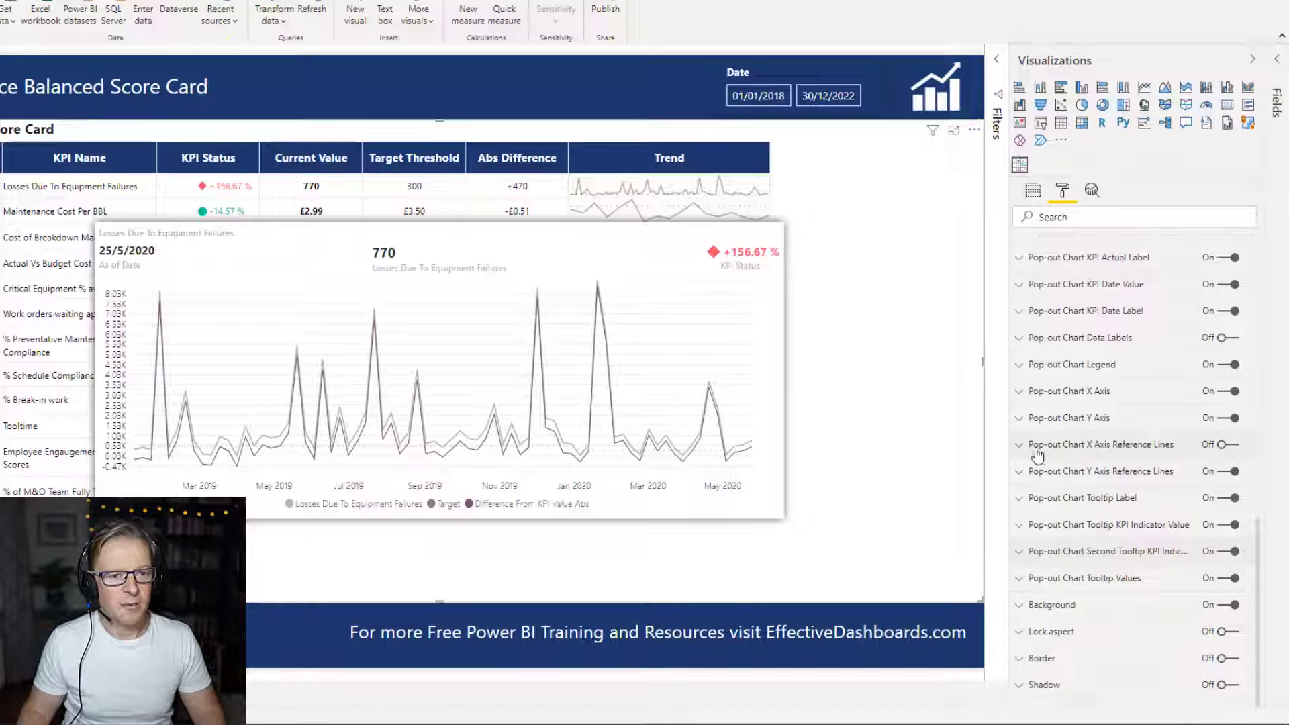
Check the pop-out chart's X axis settings and turn on its X axis reference lines
click(1064, 396)
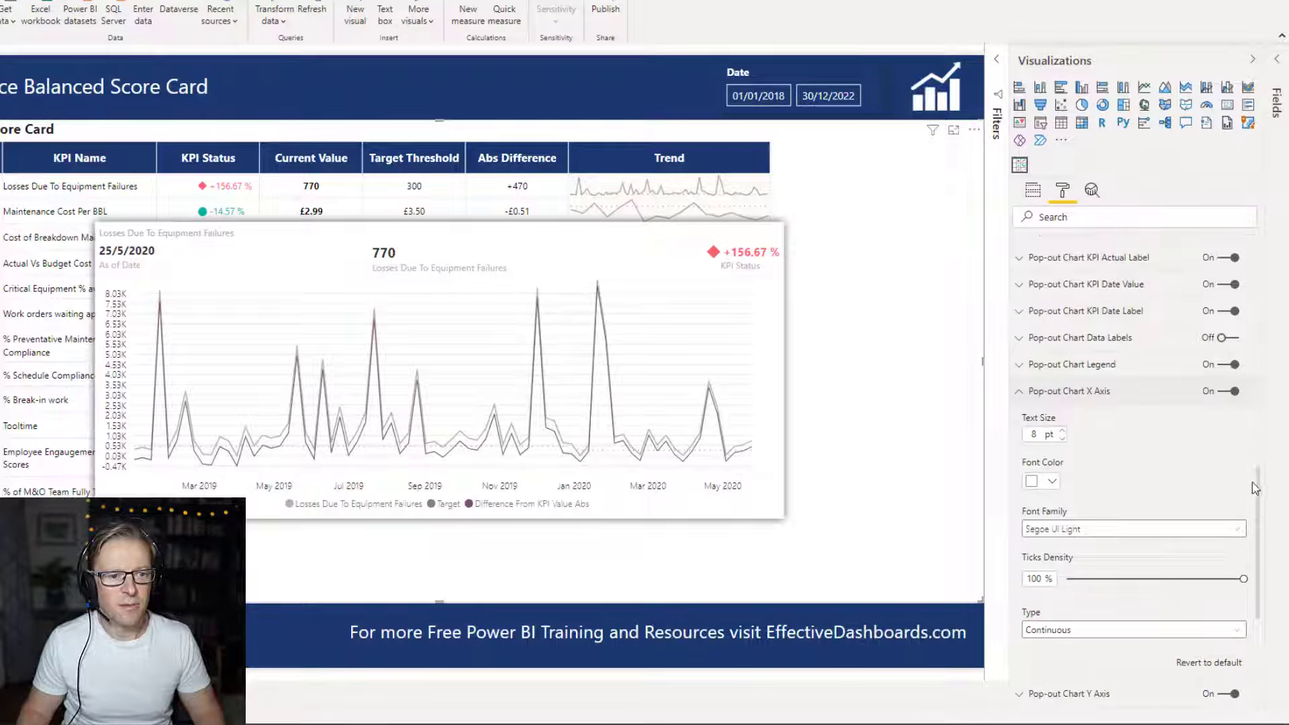
mouse_move(1260, 493)
mouse_down()
mouse_move(1257, 512)
mouse_move(1268, 503)
mouse_up()
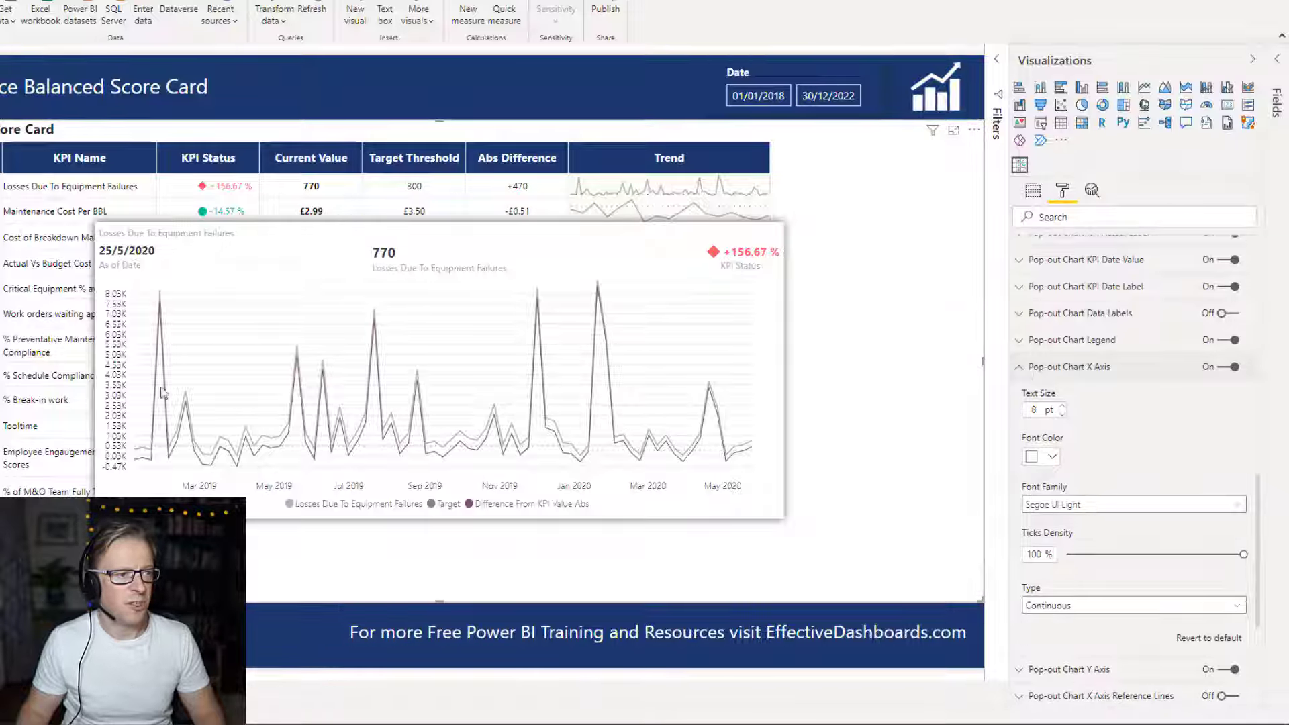
click(1019, 368)
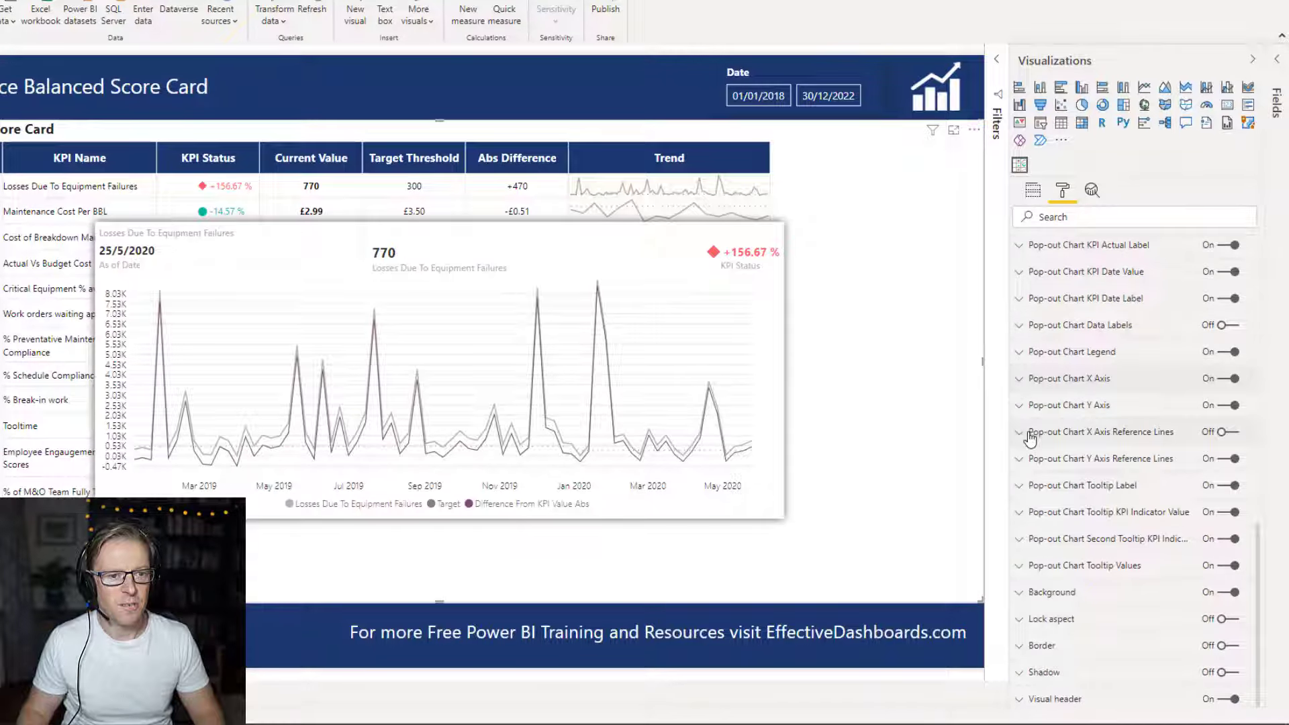
click(1226, 433)
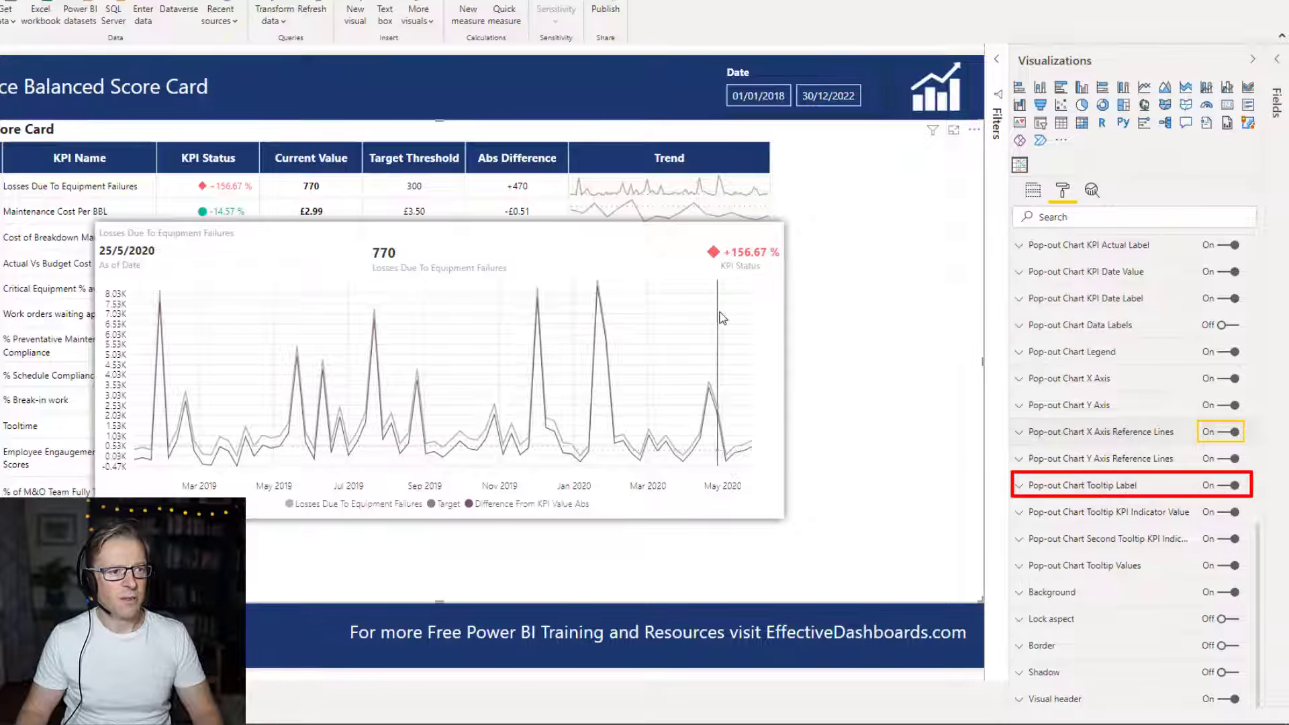
Set the date format of the pop-out chart's tooltip label to %d/%M/yyyy and collapse its settings
mouse_move(722, 318)
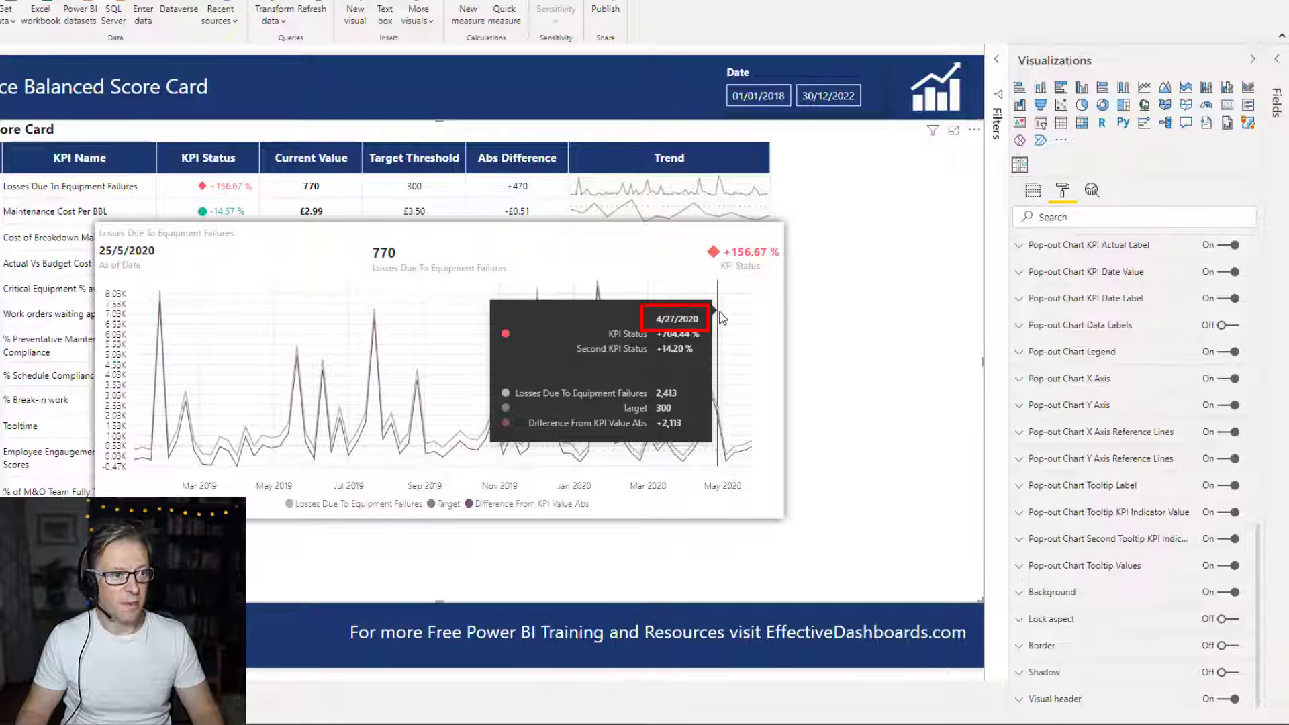
click(1041, 485)
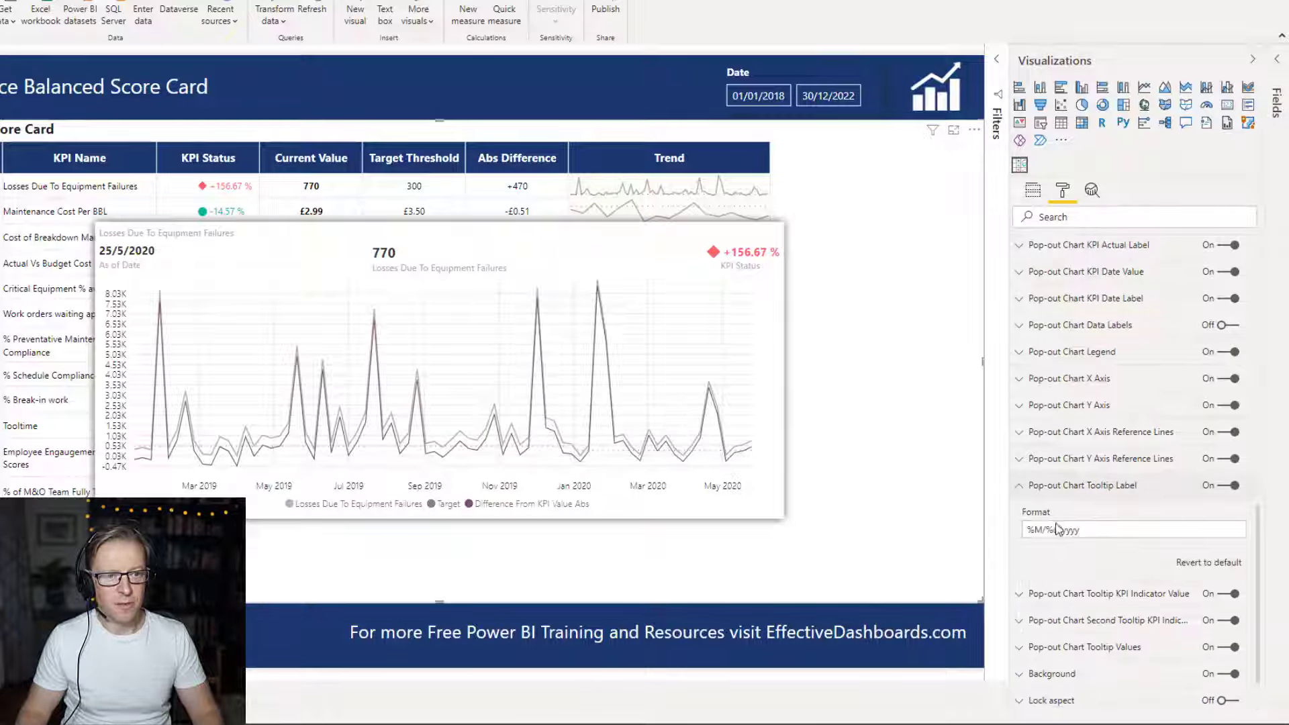
click(1042, 532)
key(BackSpace)
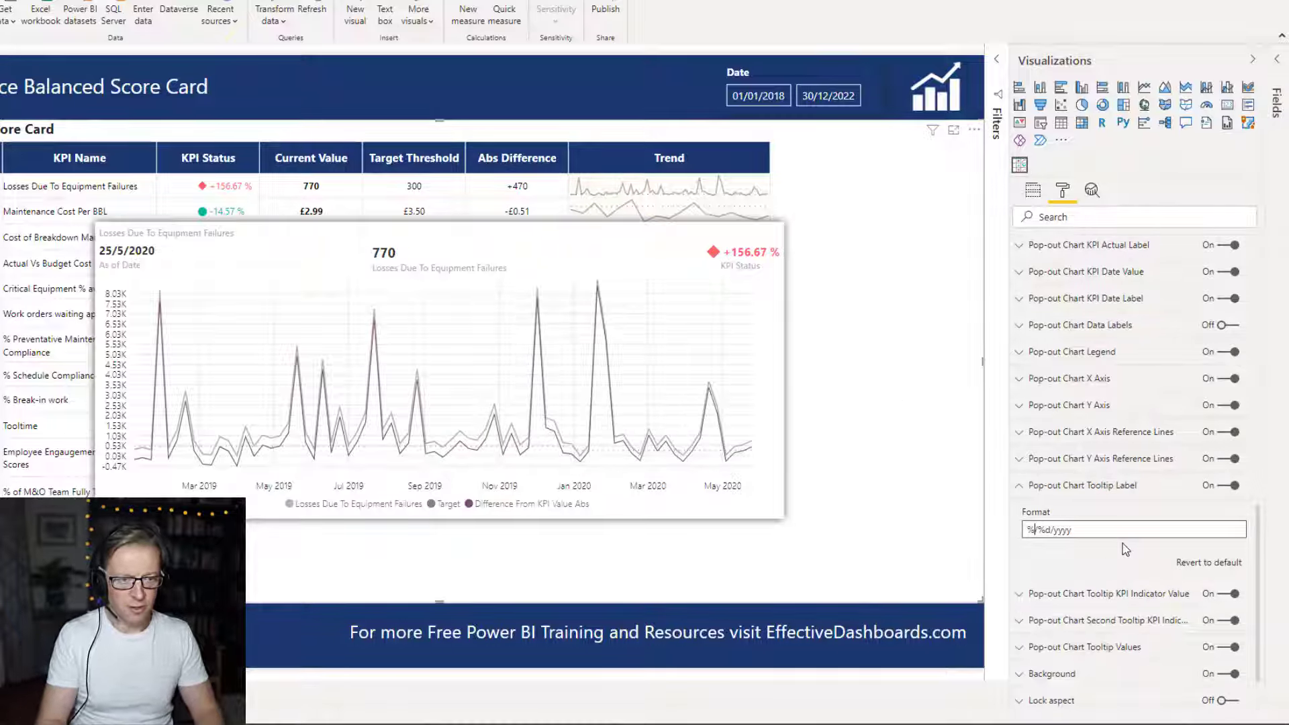
text(d/%)
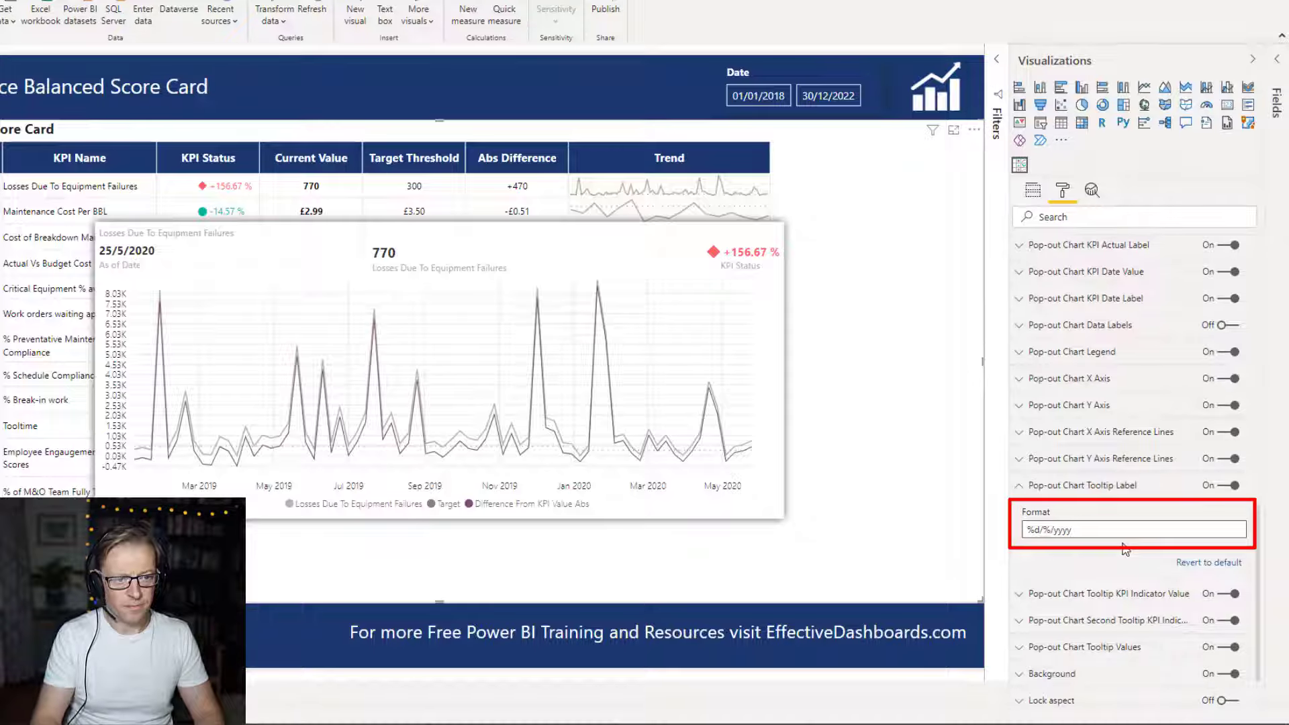
text(M)
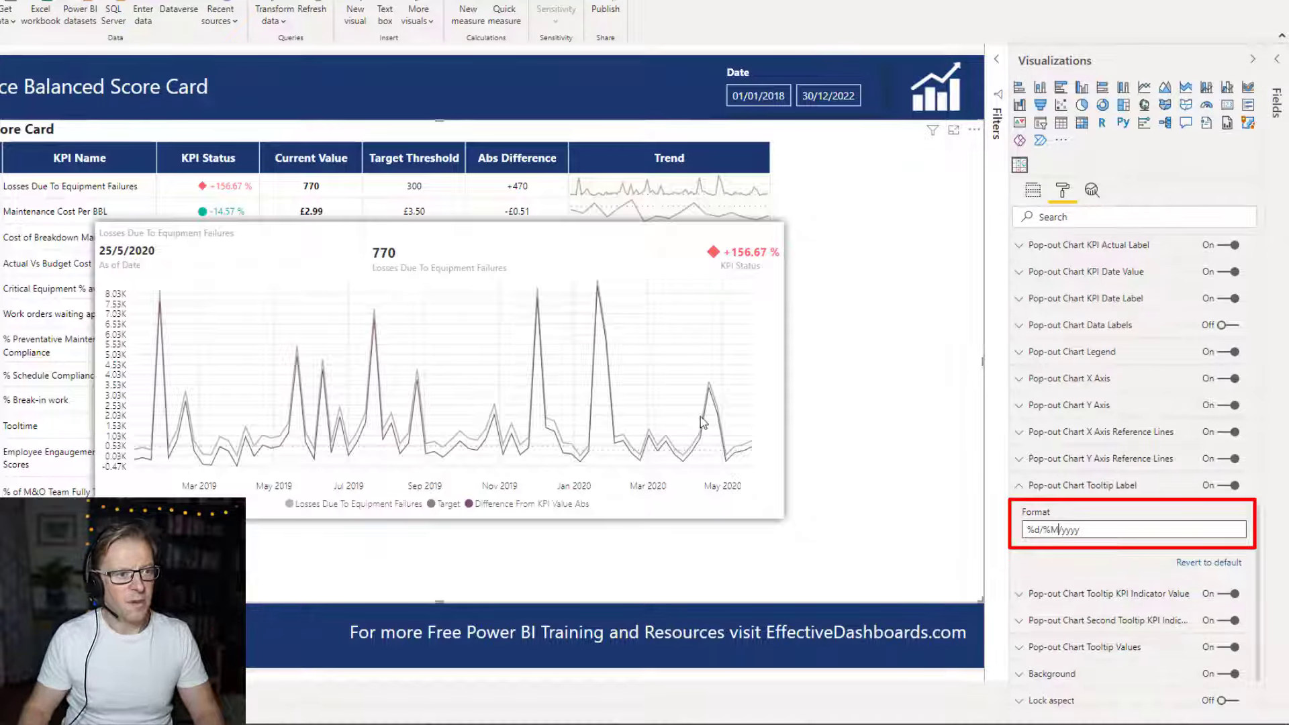
mouse_move(710, 389)
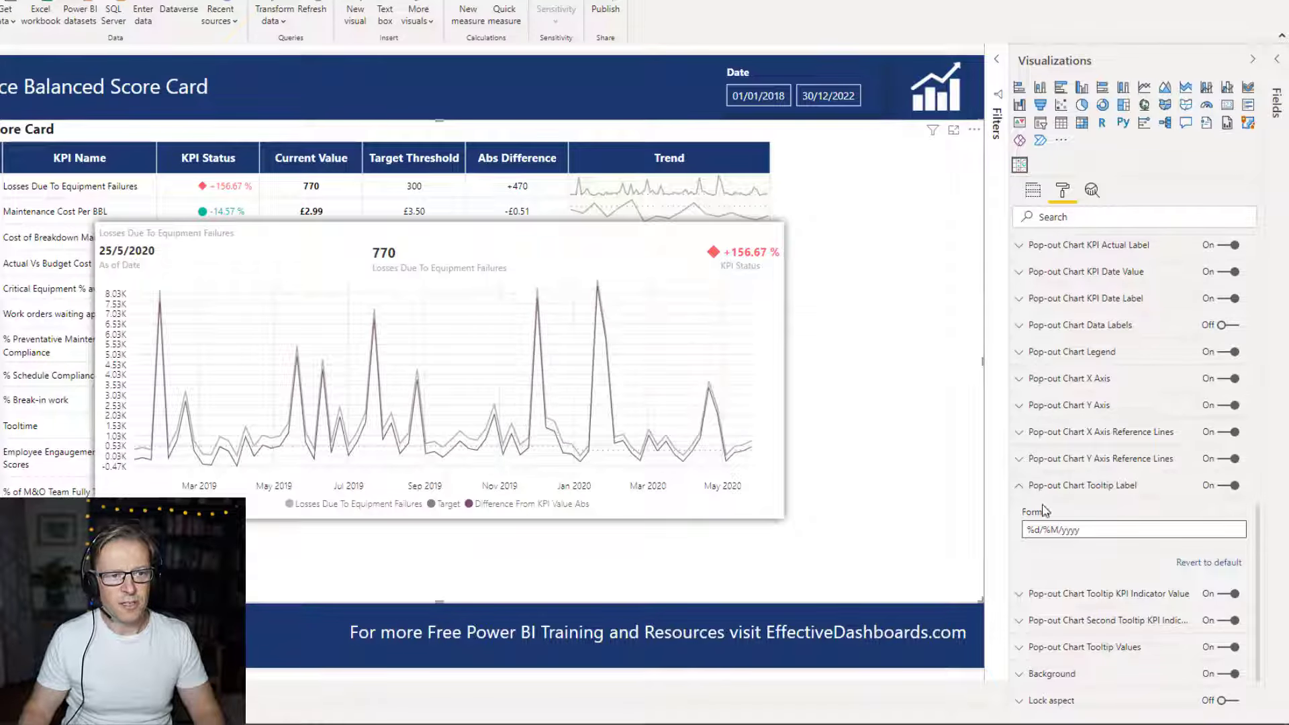
click(1018, 488)
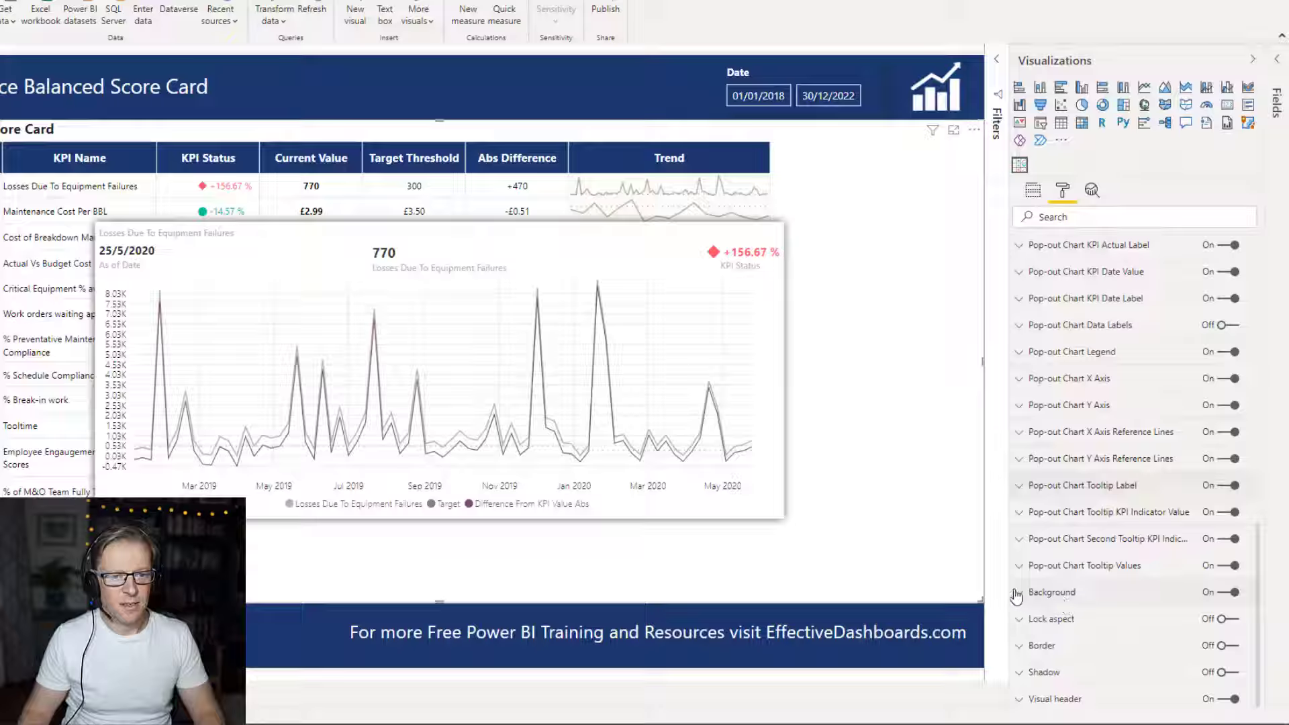
Review the display units and decimal places settings for the pop-out chart's tooltip values, and inspect tooltips along the trend line
click(1016, 593)
click(1016, 593)
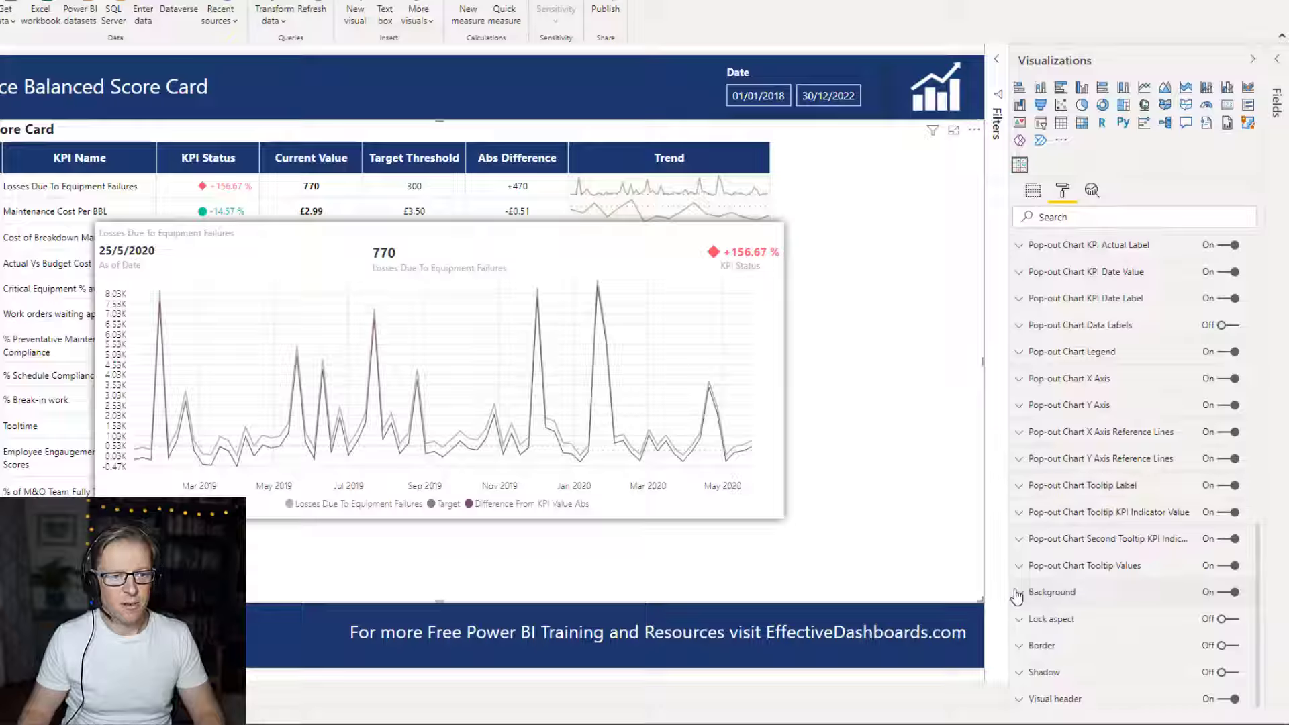
click(1049, 568)
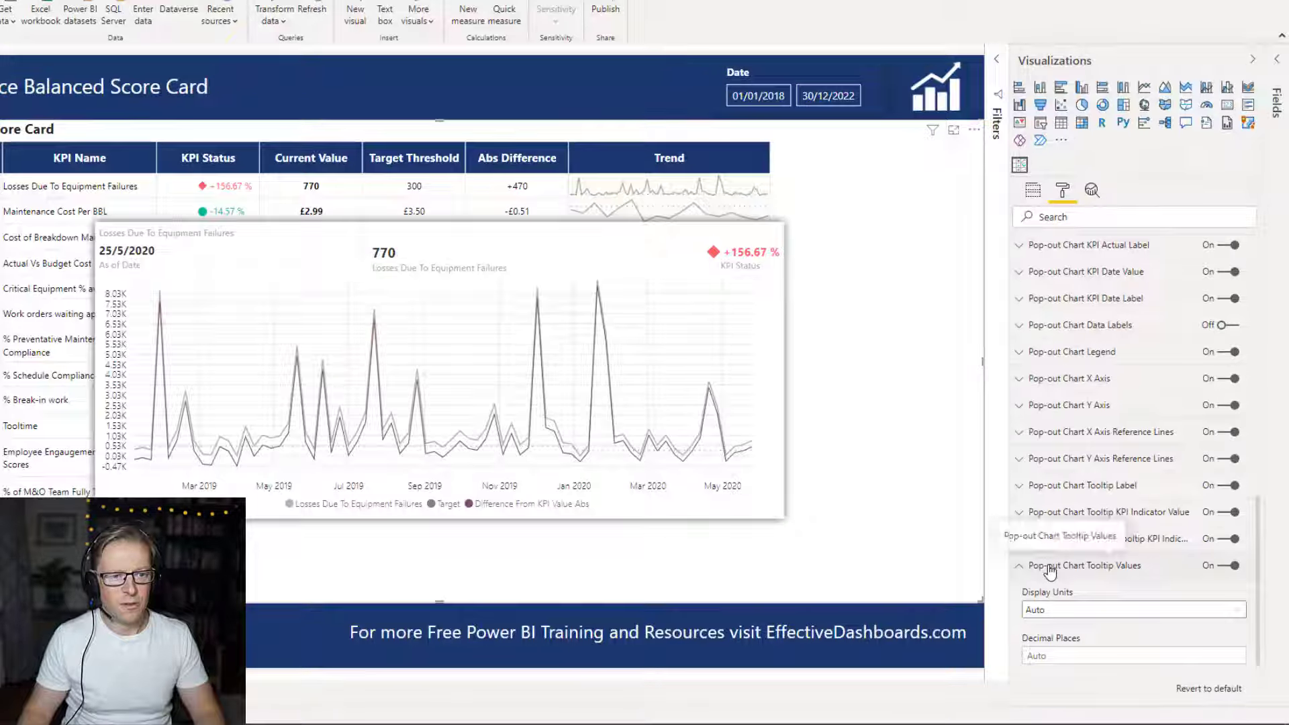
click(1049, 568)
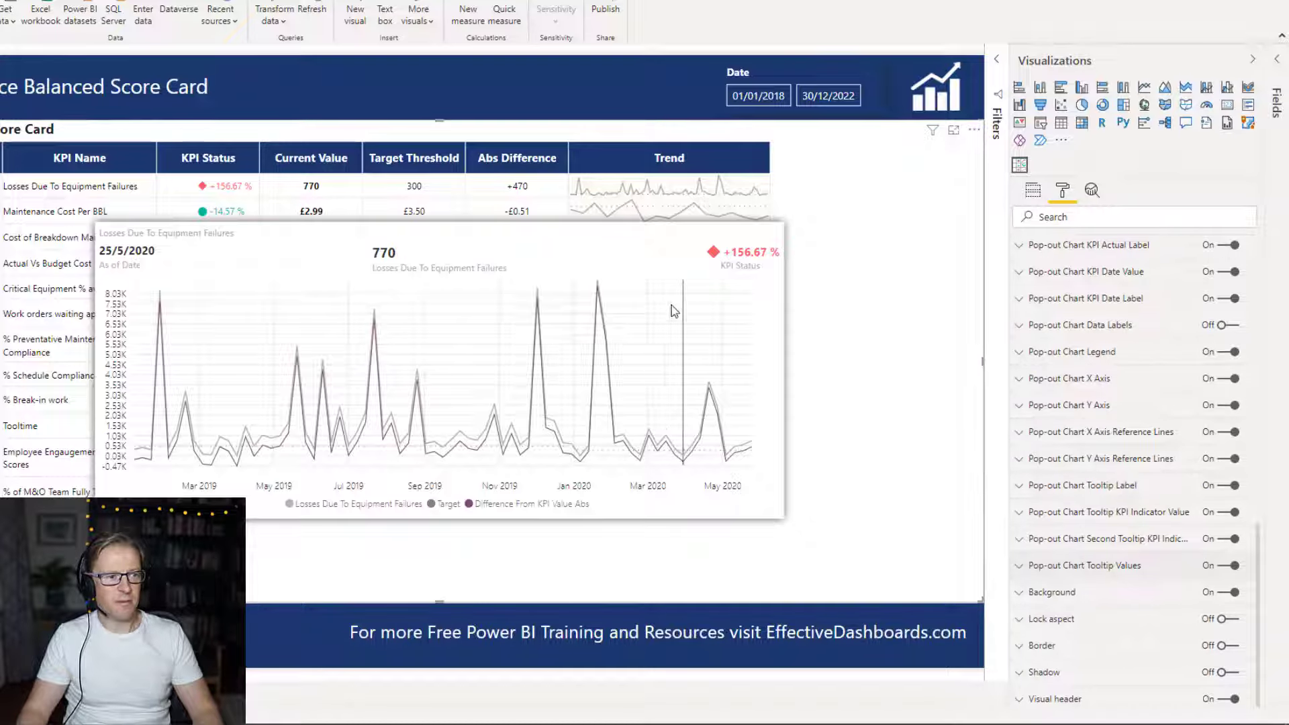
mouse_move(561, 453)
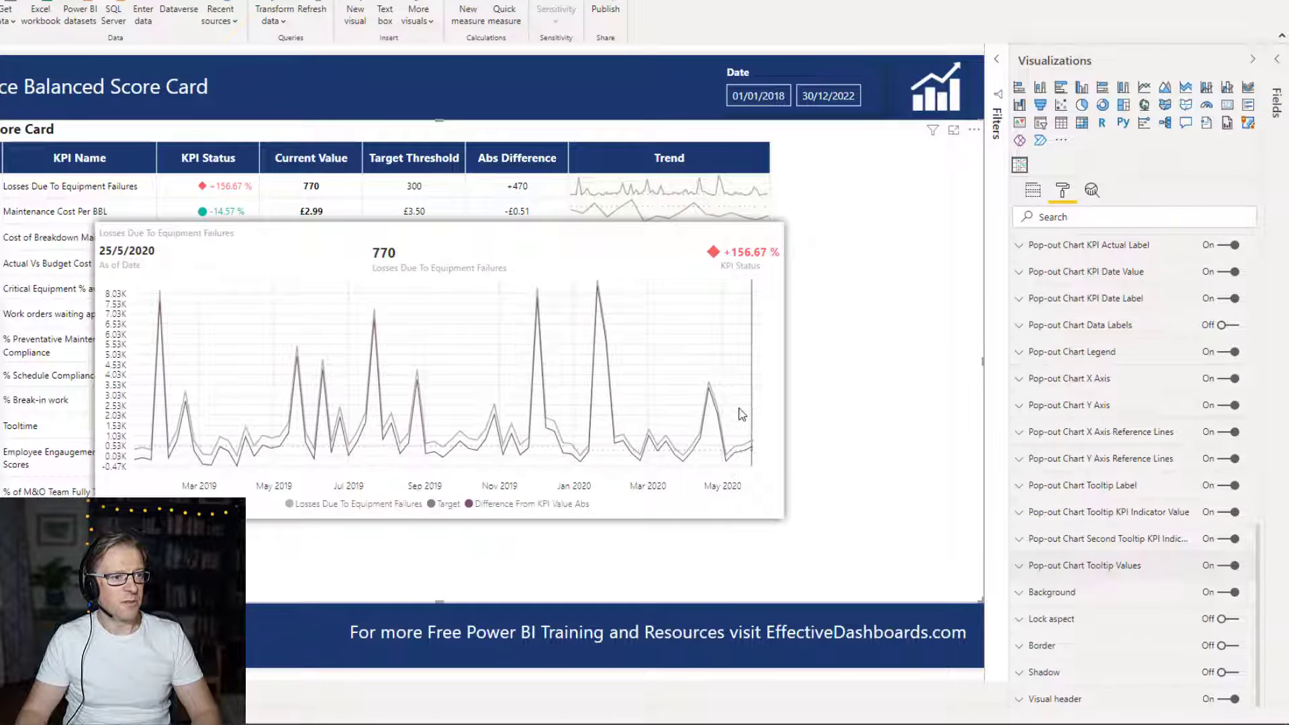
mouse_move(713, 399)
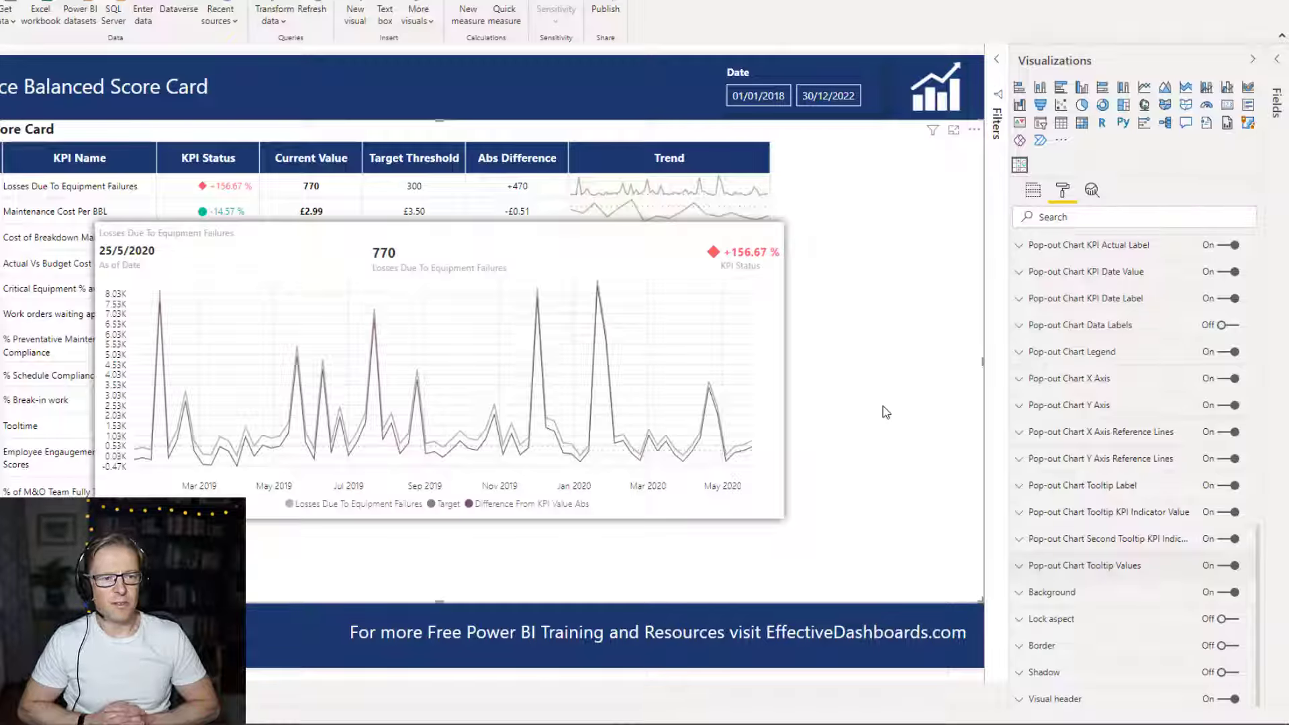
Close the current pop-out chart, and view and close the one for Critical Equipment % availability
click(846, 344)
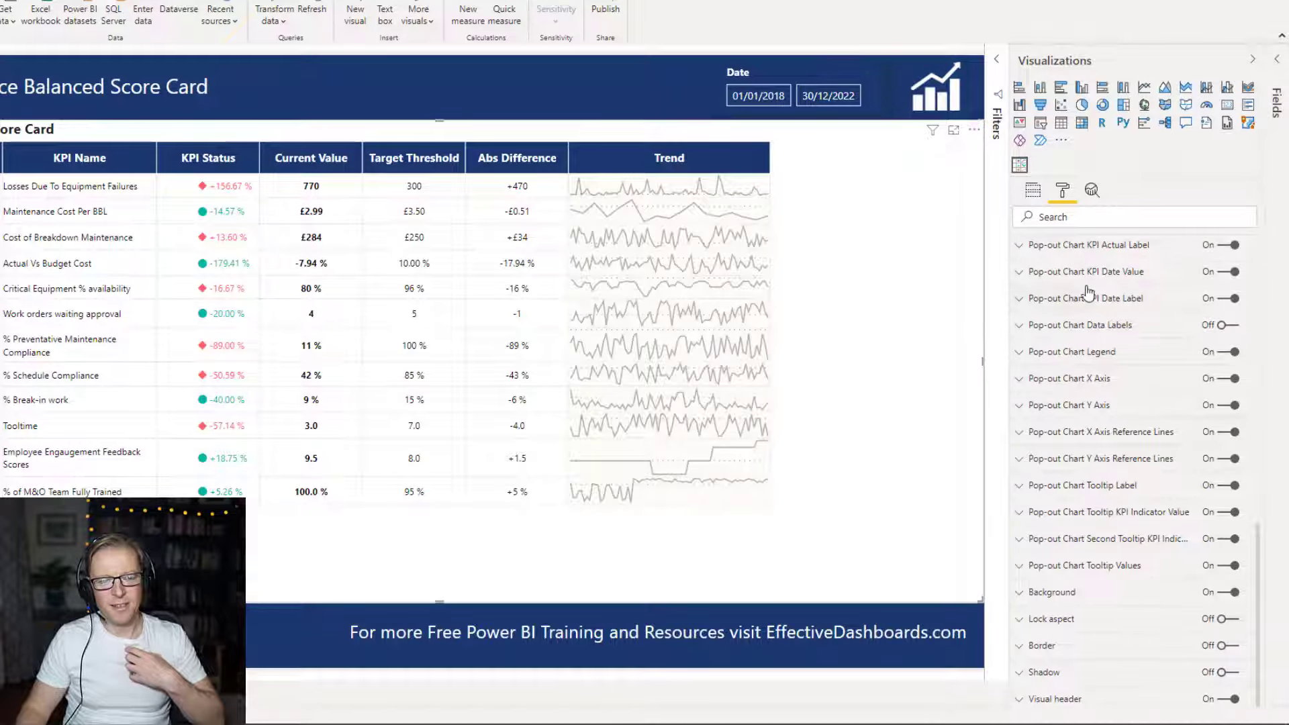
click(515, 287)
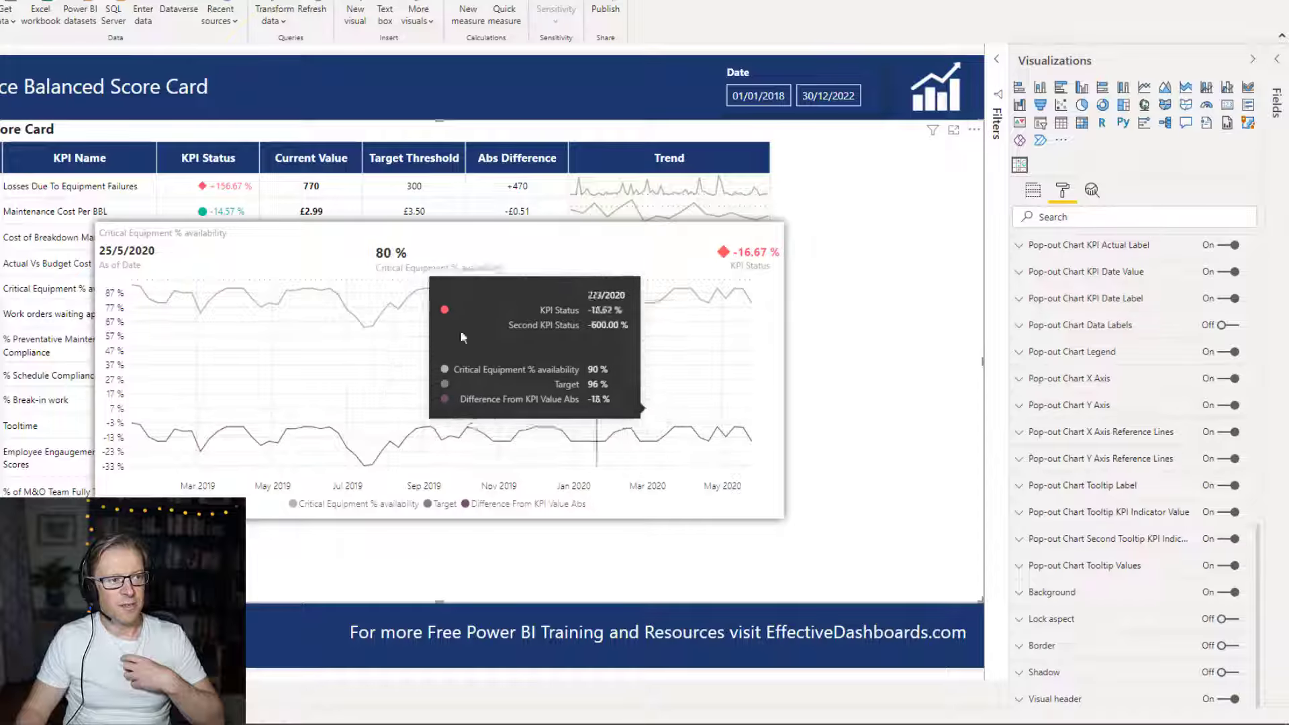
click(834, 289)
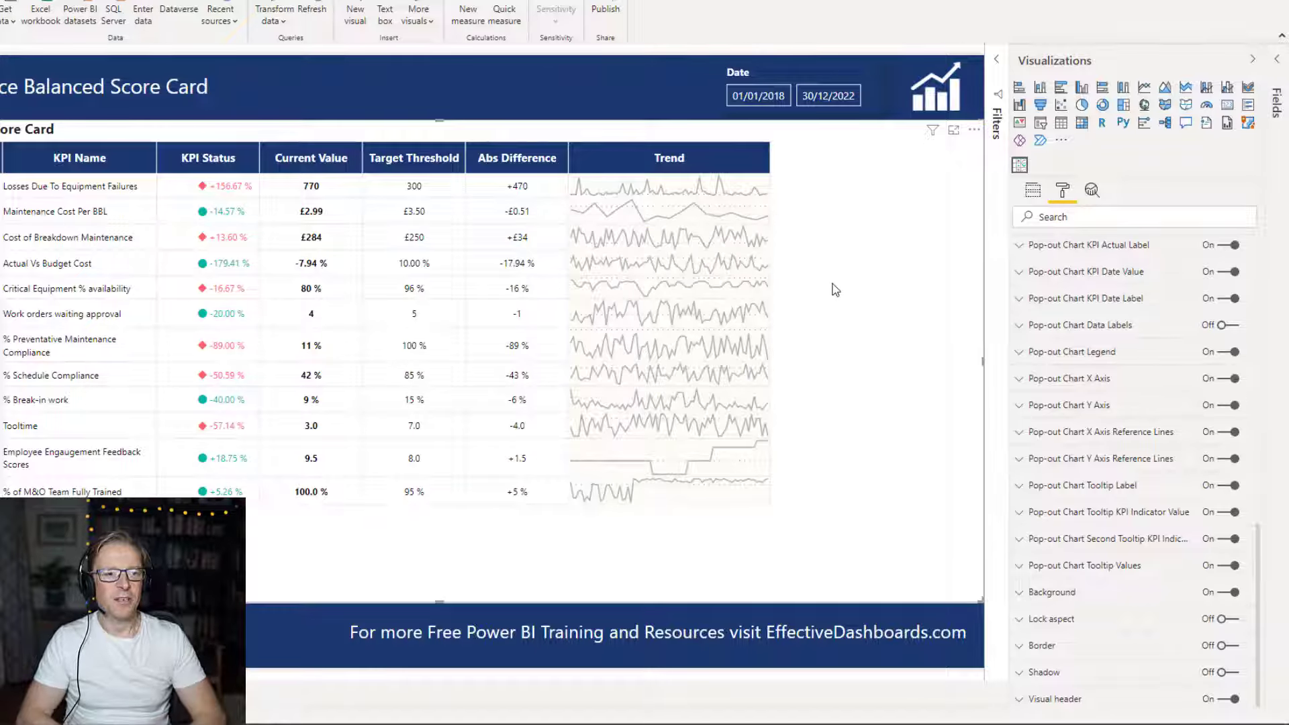